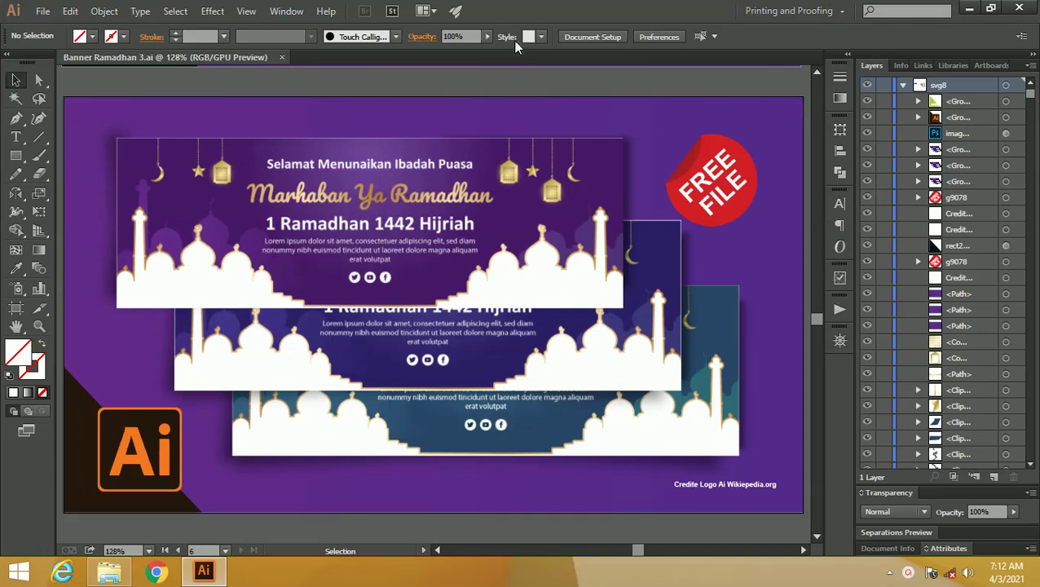
- Create a new document in centimetres, 30 cm wide and 10 cm high
{"action": "left_click", "coordinate": [42, 11]}
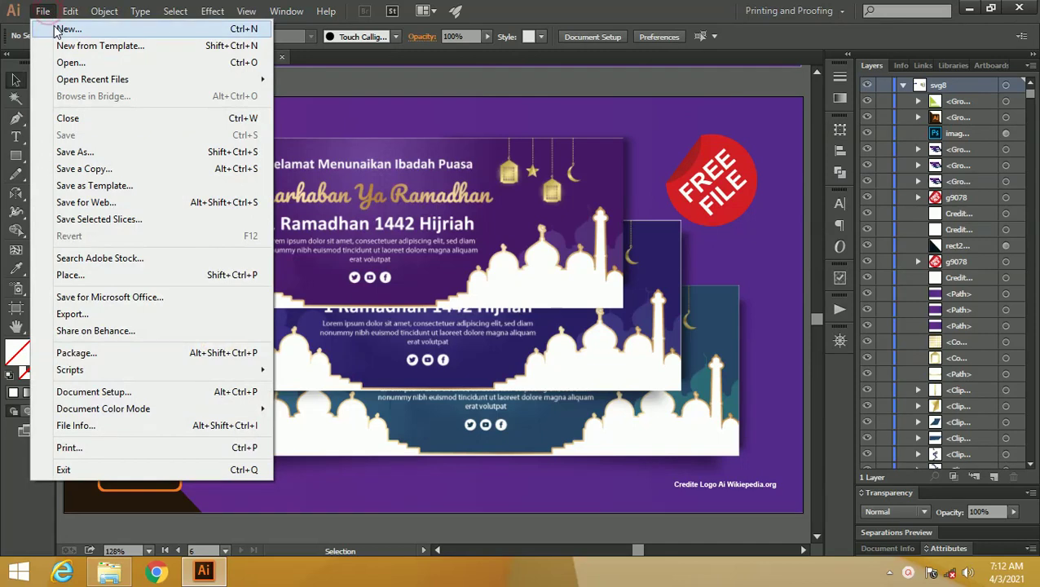
{"action": "left_click", "coordinate": [58, 29]}
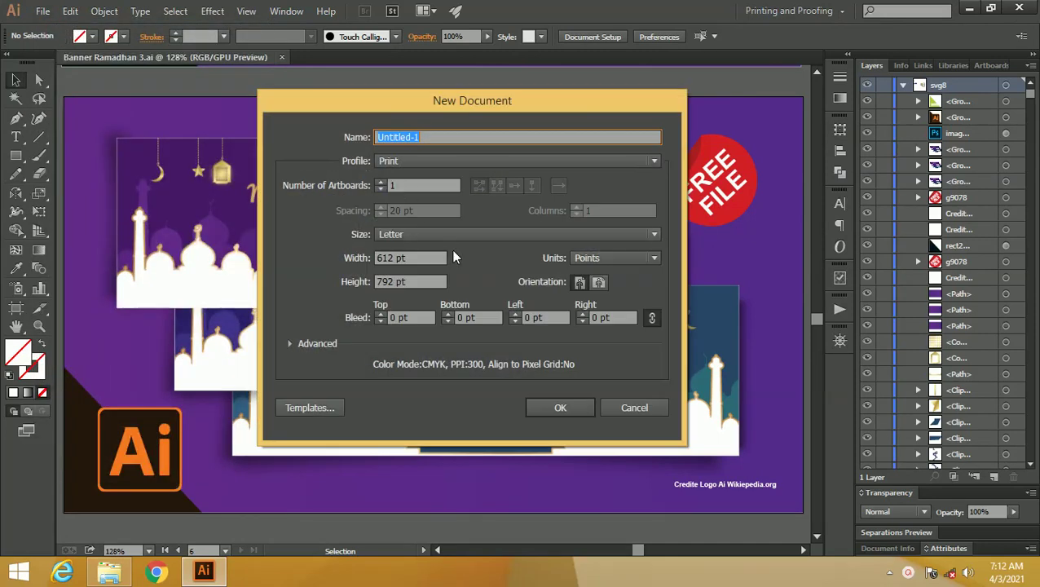
{"action": "left_click", "coordinate": [610, 261]}
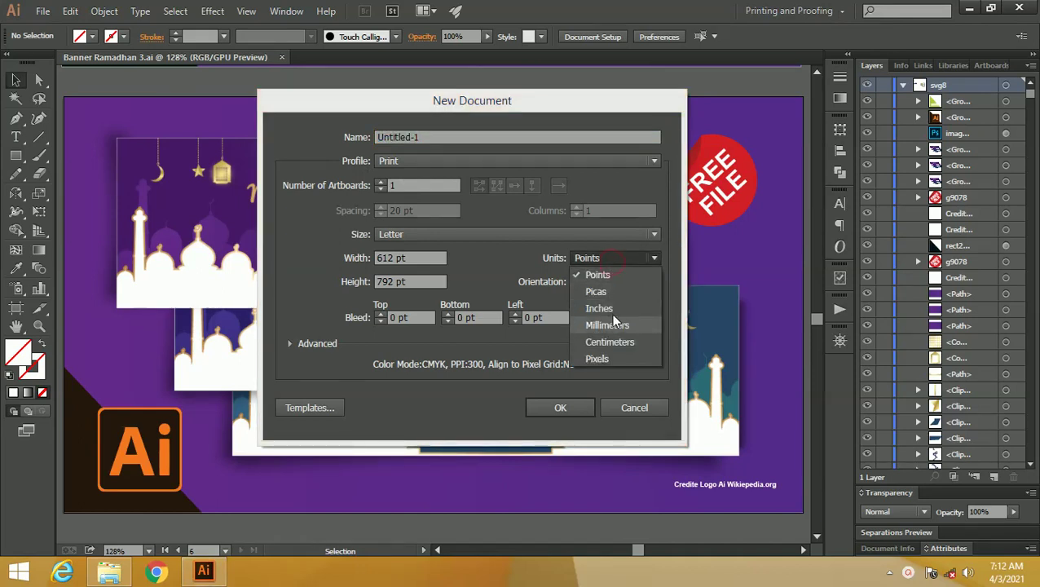
{"action": "left_click", "coordinate": [614, 338]}
{"action": "left_click", "coordinate": [432, 261]}
{"action": "type", "text": "30"}
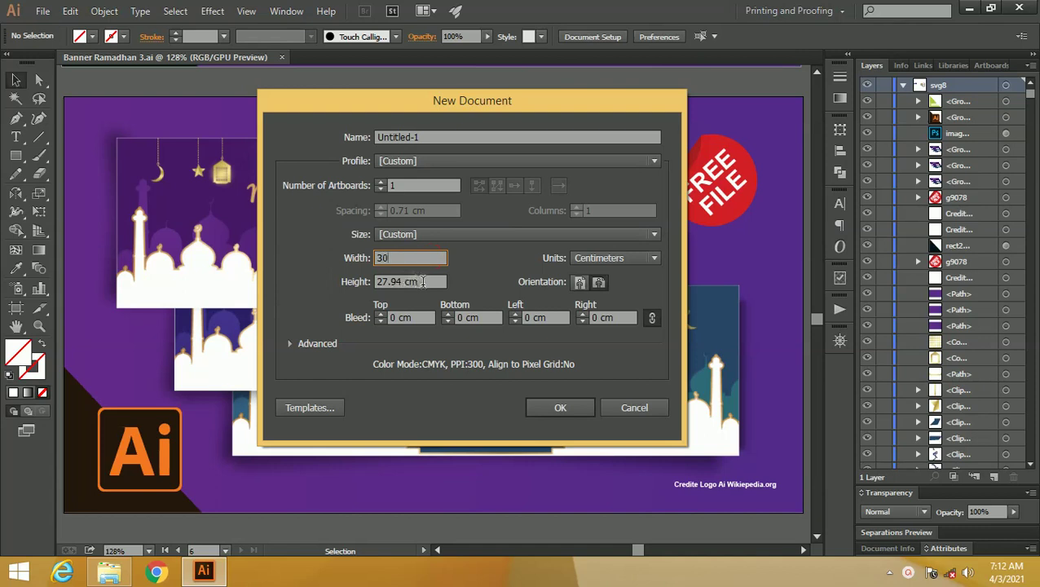
{"action": "key", "text": "Tab"}
{"action": "type", "text": "10"}
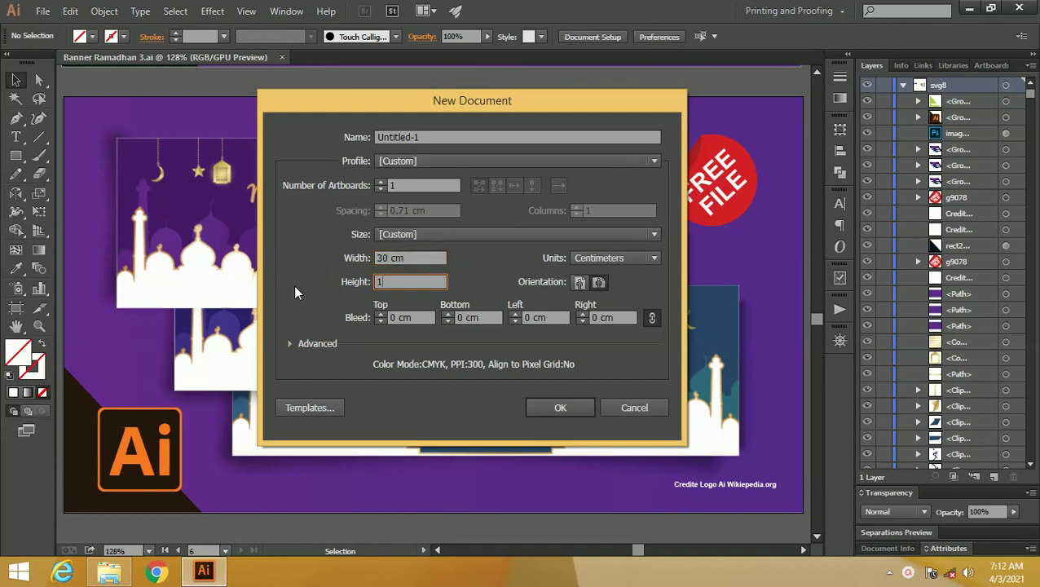
{"action": "left_click_drag", "start_coordinate": [492, 101], "coordinate": [448, 96]}
{"action": "left_click", "coordinate": [371, 252]}
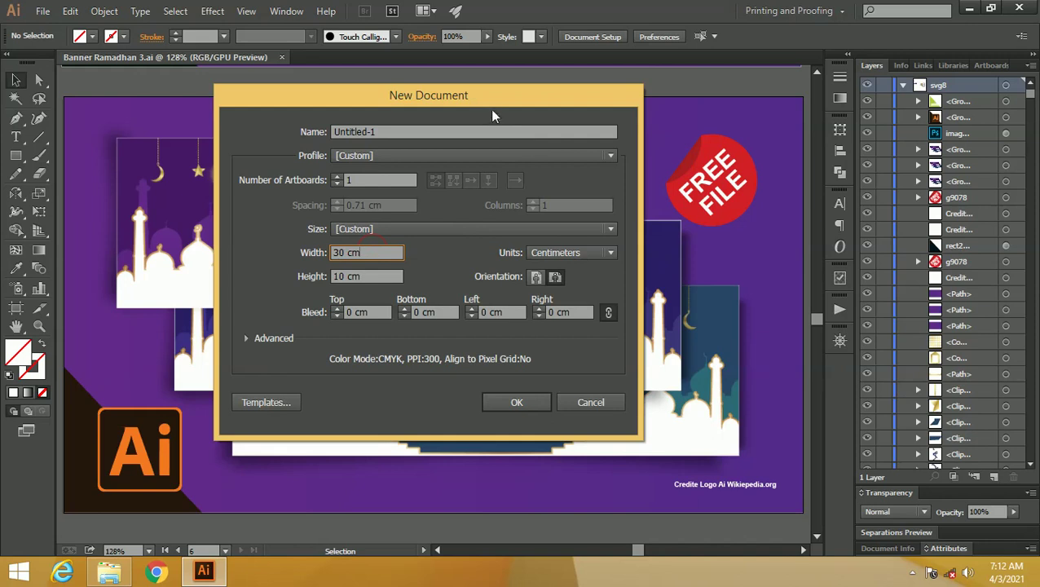
{"action": "left_click_drag", "start_coordinate": [492, 111], "coordinate": [483, 100]}
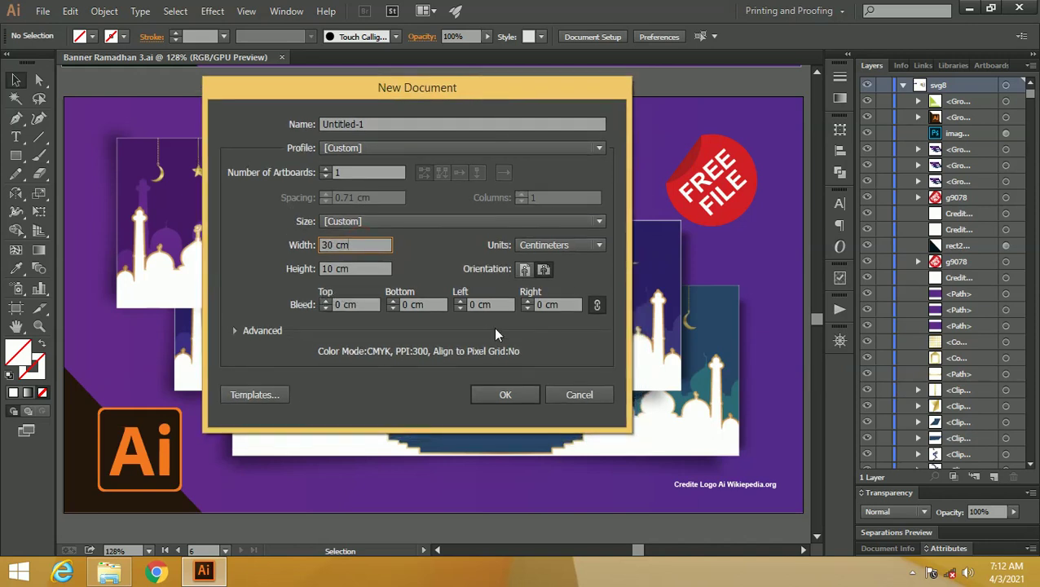
{"action": "left_click", "coordinate": [505, 395]}
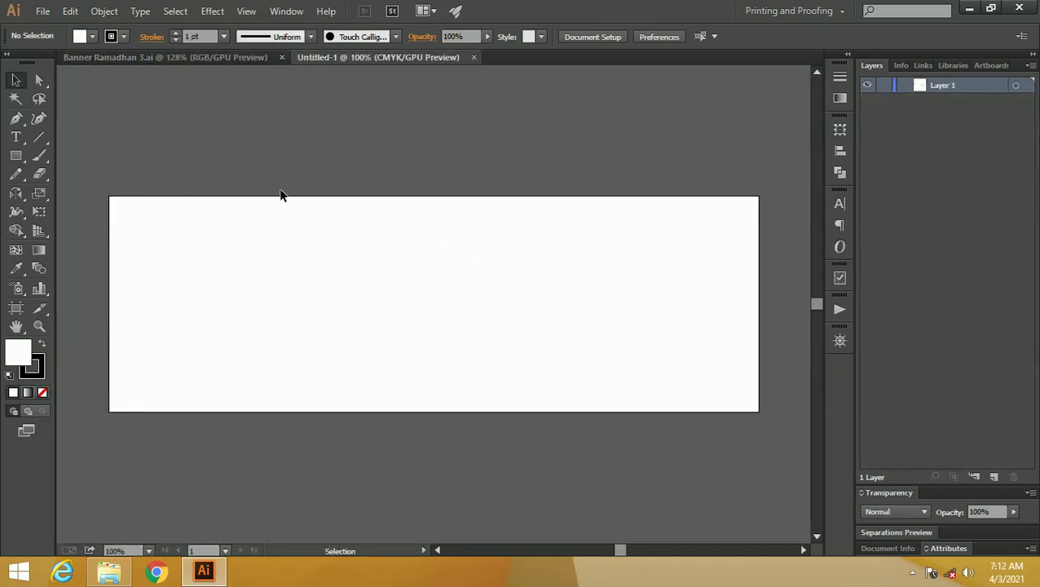
- Draw a rectangle covering the whole artboard, expand Layer 1's contents and deselect the rectangle
{"action": "left_click", "coordinate": [16, 155]}
{"action": "left_click_drag", "start_coordinate": [110, 197], "coordinate": [759, 416]}
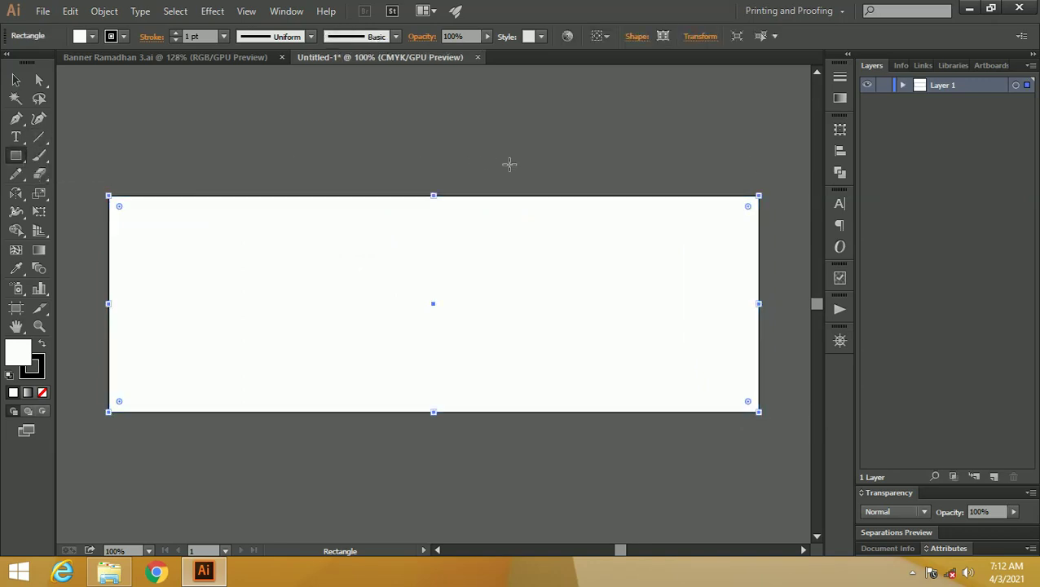
{"action": "left_click", "coordinate": [903, 85]}
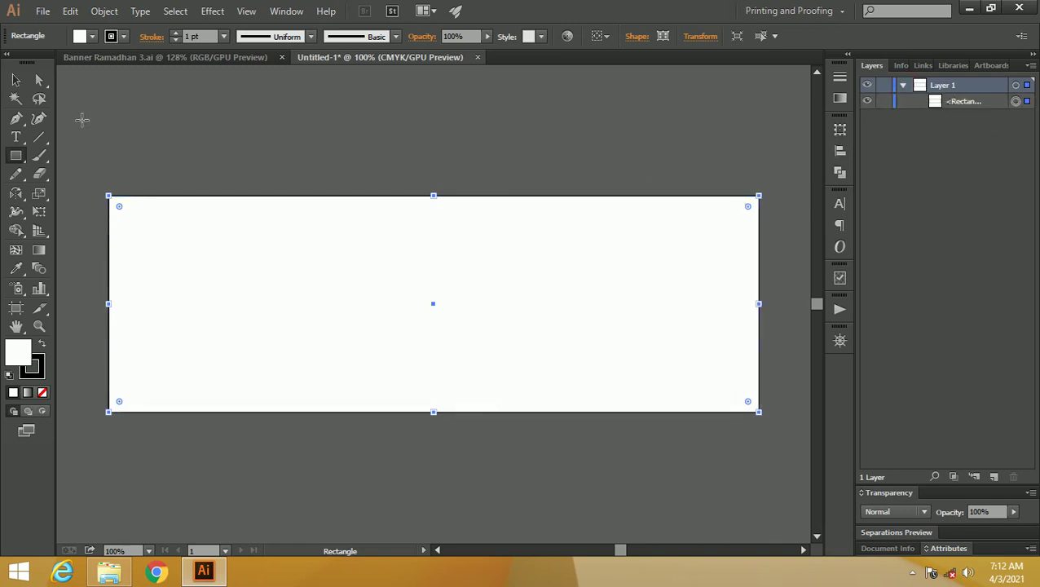
{"action": "left_click", "coordinate": [17, 84]}
{"action": "left_click", "coordinate": [327, 141]}
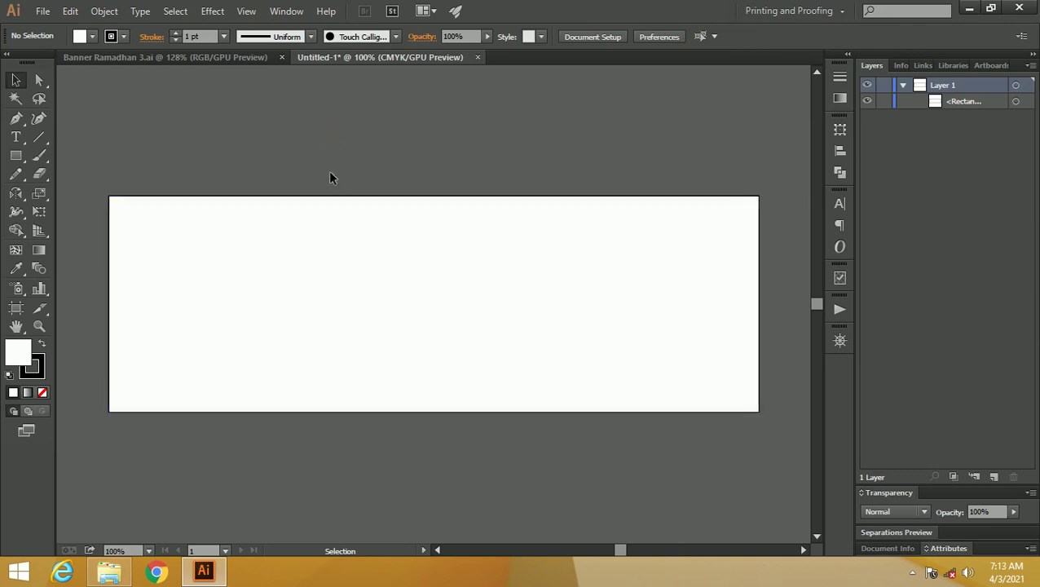
{"action": "left_click", "coordinate": [330, 159]}
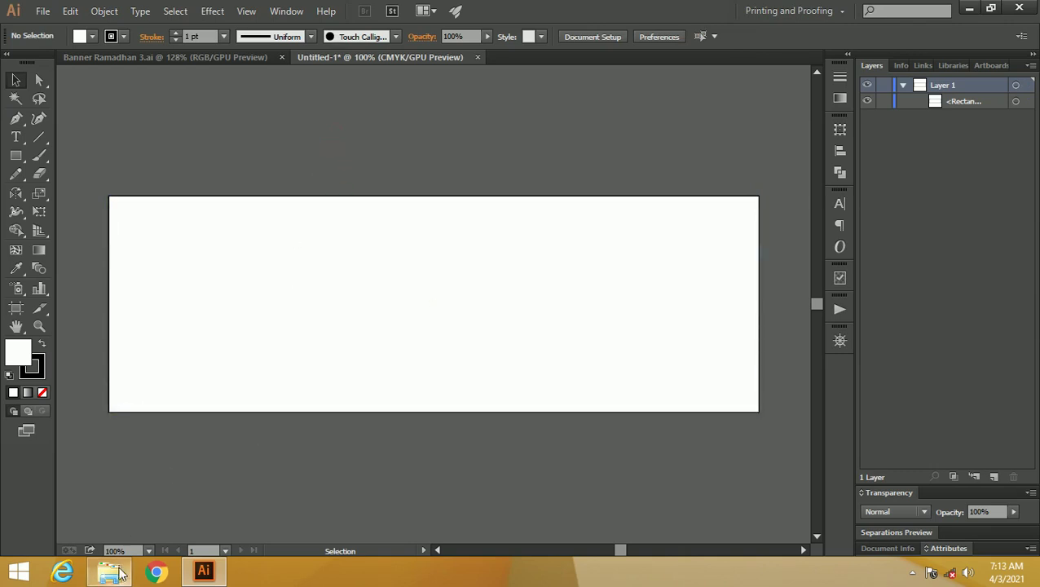
- Place the mosque image Masjid 1-01.png from File Explorer and scale it to about 20.9 × 14.8 cm above the artboard
{"action": "left_click", "coordinate": [108, 570]}
{"action": "left_click_drag", "start_coordinate": [458, 179], "coordinate": [408, 131]}
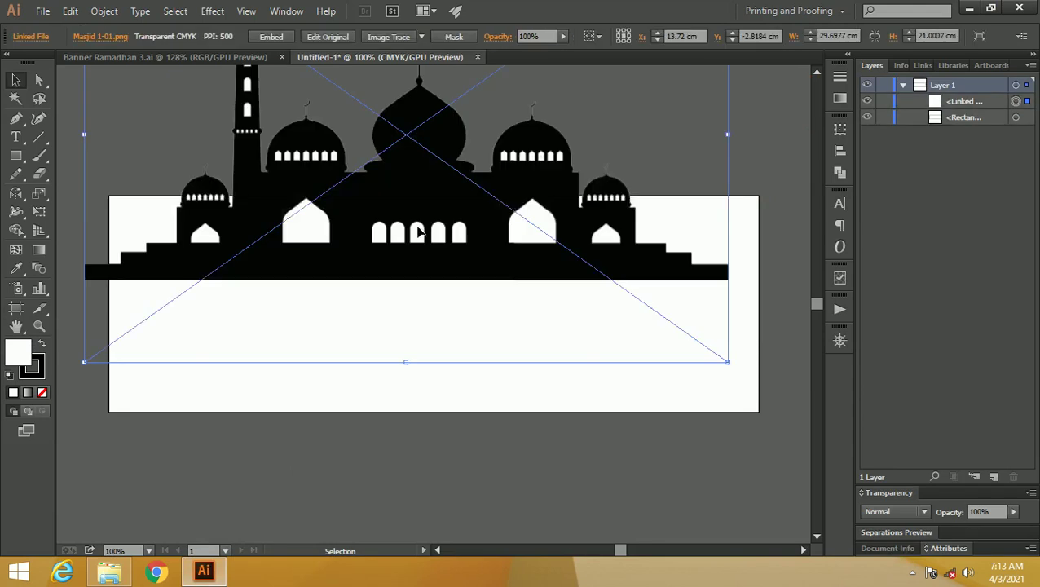
{"action": "key", "text": "z"}
{"action": "left_click_drag", "start_coordinate": [521, 159], "coordinate": [486, 243]}
{"action": "key", "text": "v"}
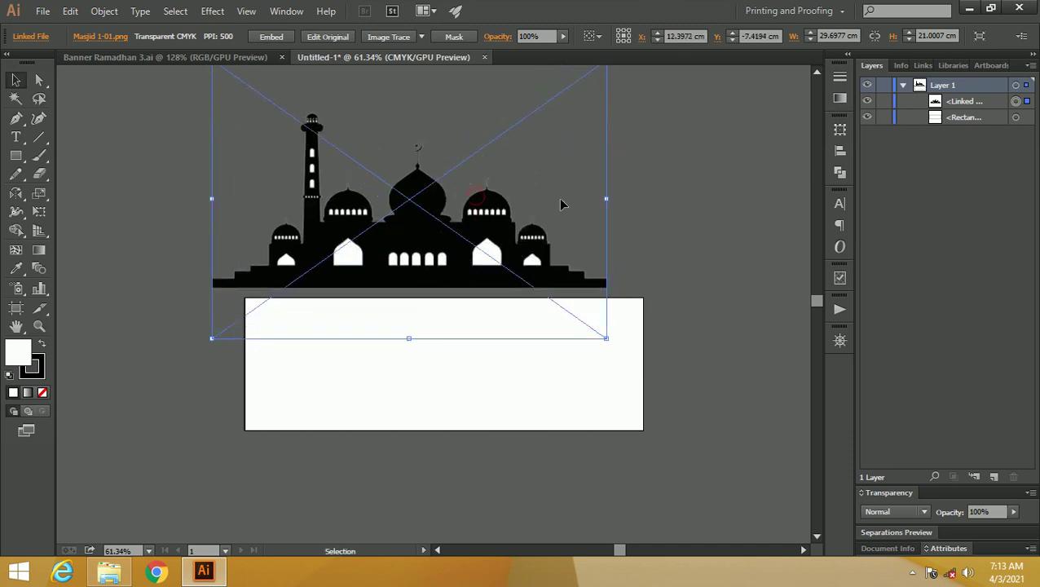
{"action": "left_click_drag", "start_coordinate": [607, 340], "coordinate": [492, 251]}
{"action": "left_click_drag", "start_coordinate": [437, 222], "coordinate": [477, 241]}
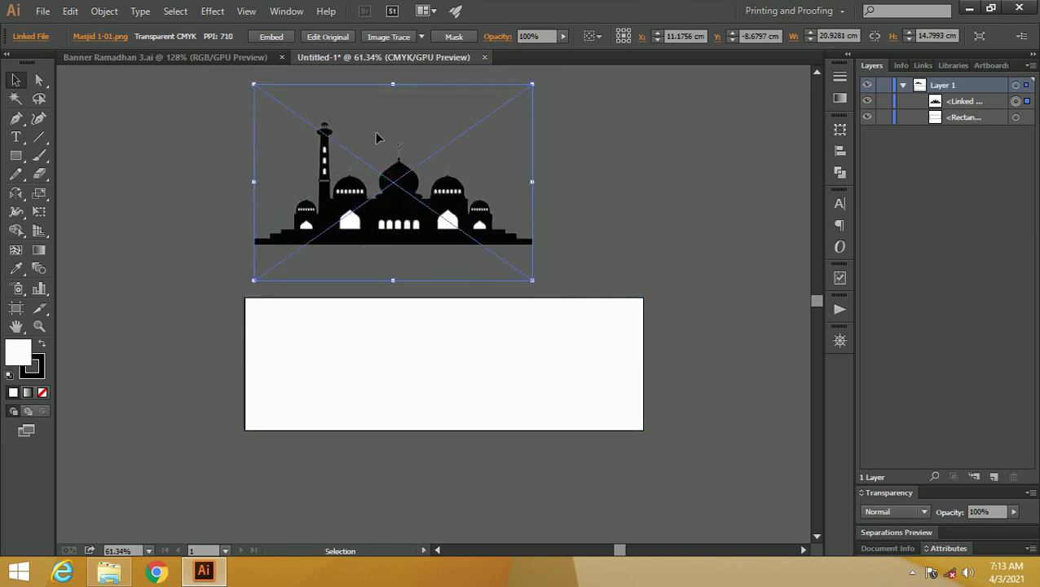
- Trace the mosque image with the Low Fidelity Photo preset and expand the tracing into paths
{"action": "left_click", "coordinate": [421, 37]}
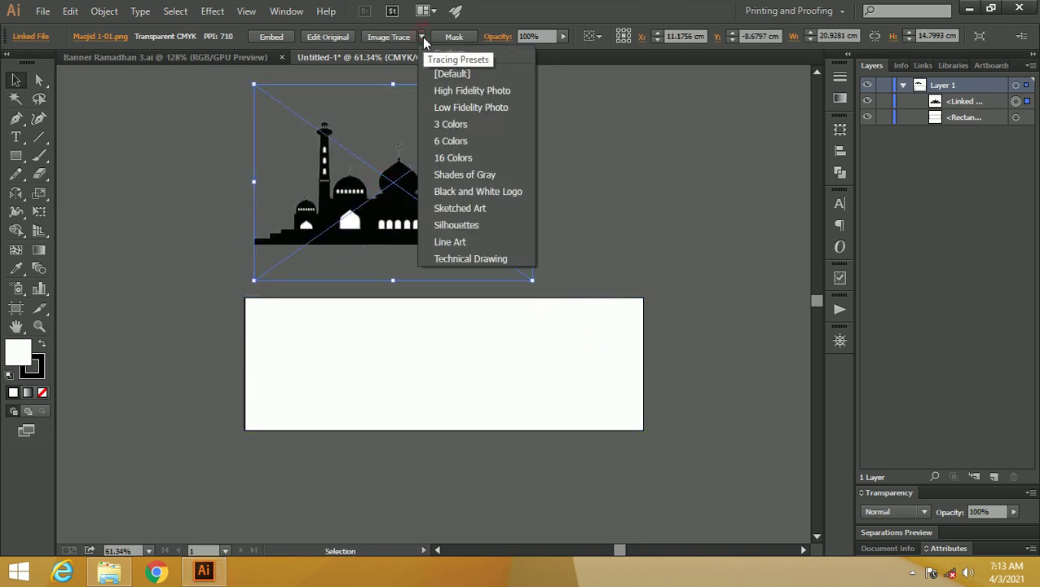
{"action": "left_click", "coordinate": [469, 107]}
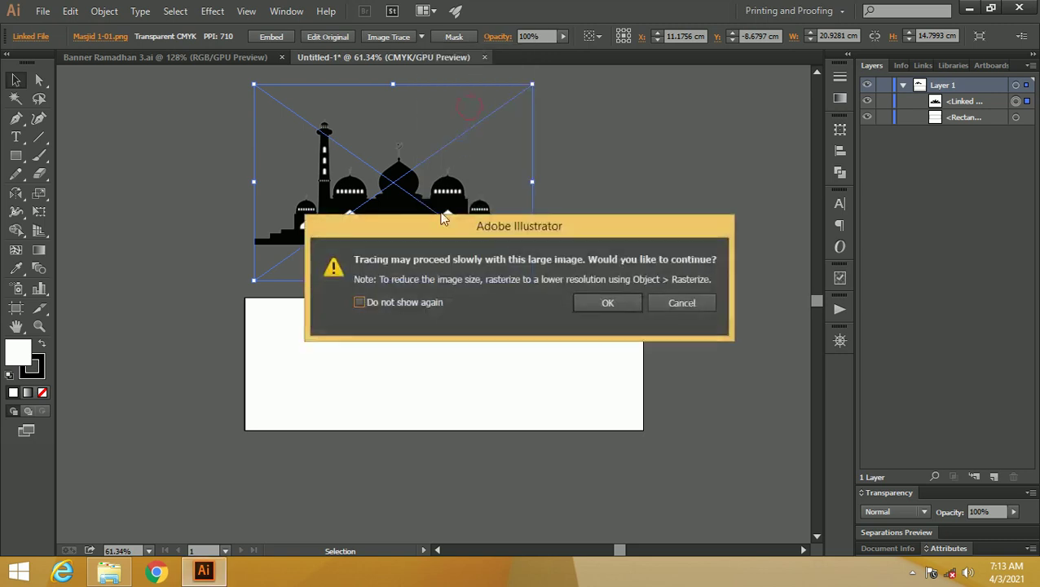
{"action": "left_click_drag", "start_coordinate": [444, 228], "coordinate": [398, 225]}
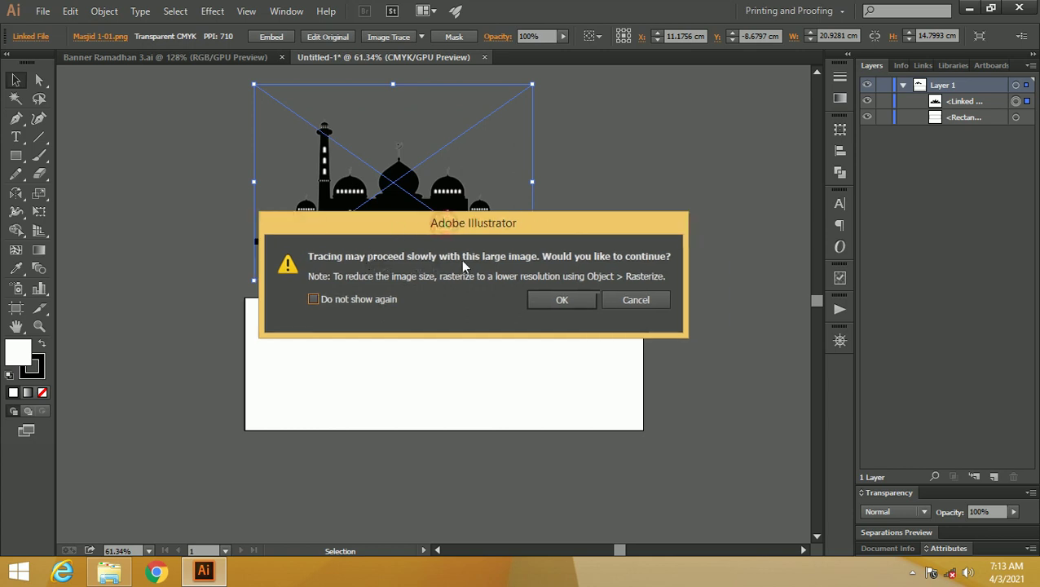
{"action": "left_click", "coordinate": [548, 298]}
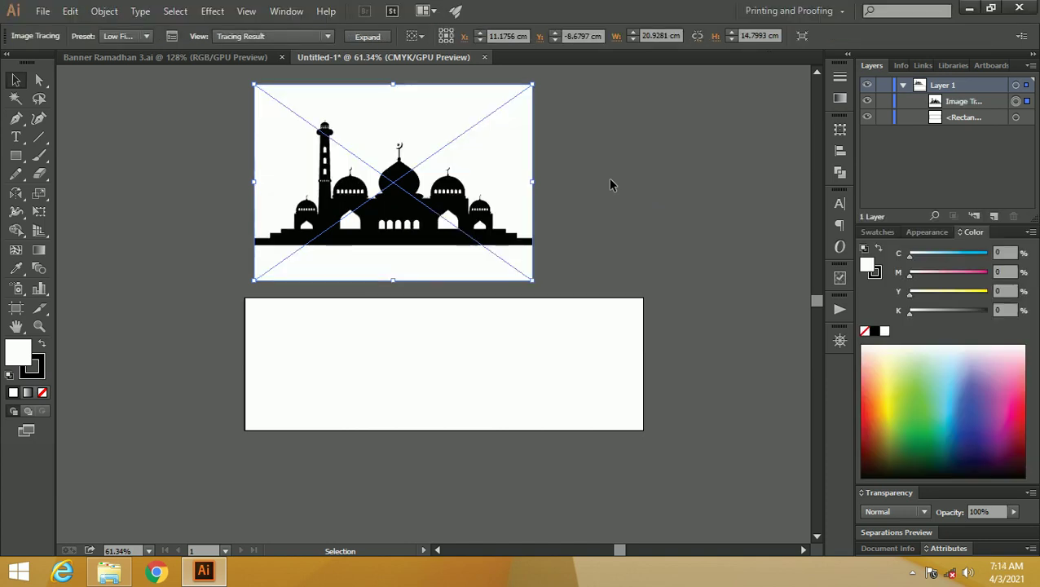
{"action": "left_click", "coordinate": [368, 39]}
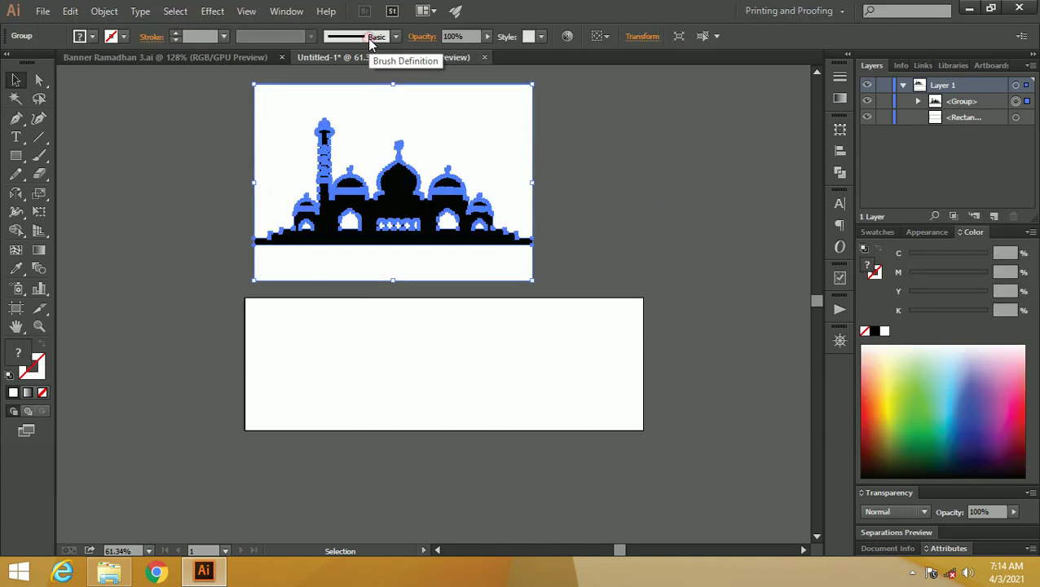
- Ungroup the traced mosque and delete the white background shapes above and below the silhouette
{"action": "right_click", "coordinate": [410, 98]}
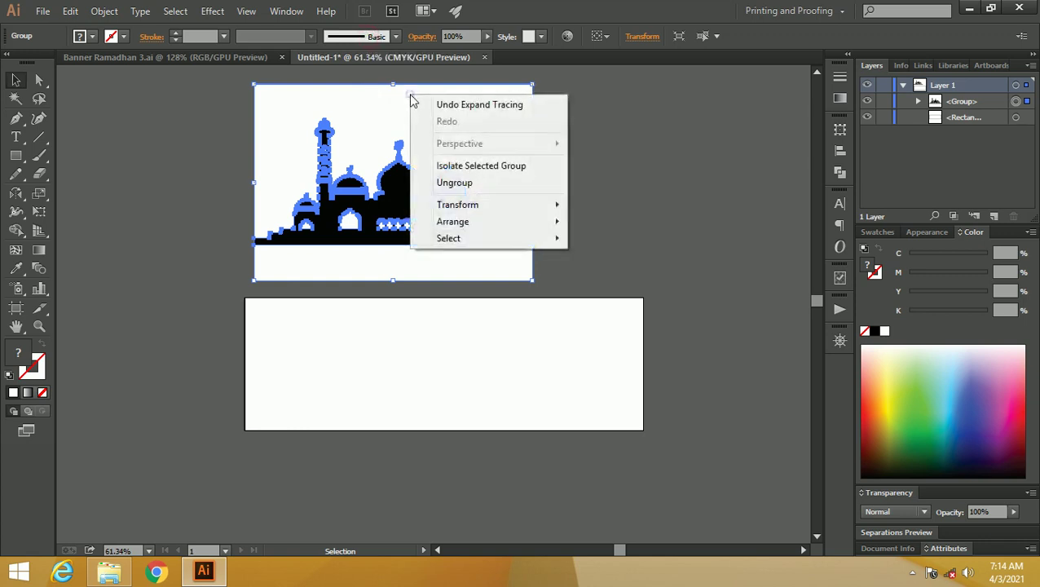
{"action": "left_click", "coordinate": [494, 184]}
{"action": "left_click", "coordinate": [559, 179]}
{"action": "left_click_drag", "start_coordinate": [519, 159], "coordinate": [533, 145]}
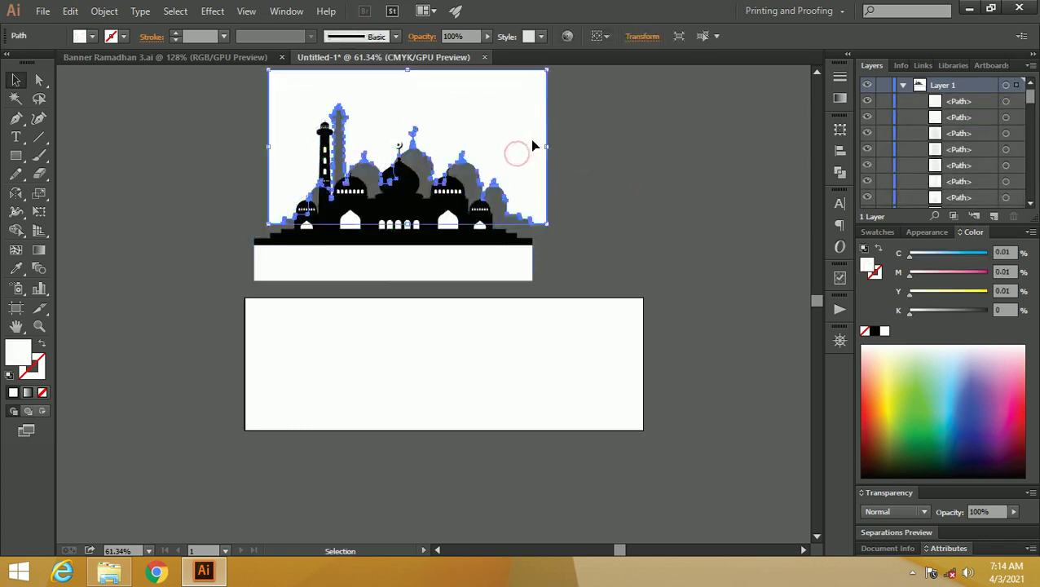
{"action": "key", "text": "Delete"}
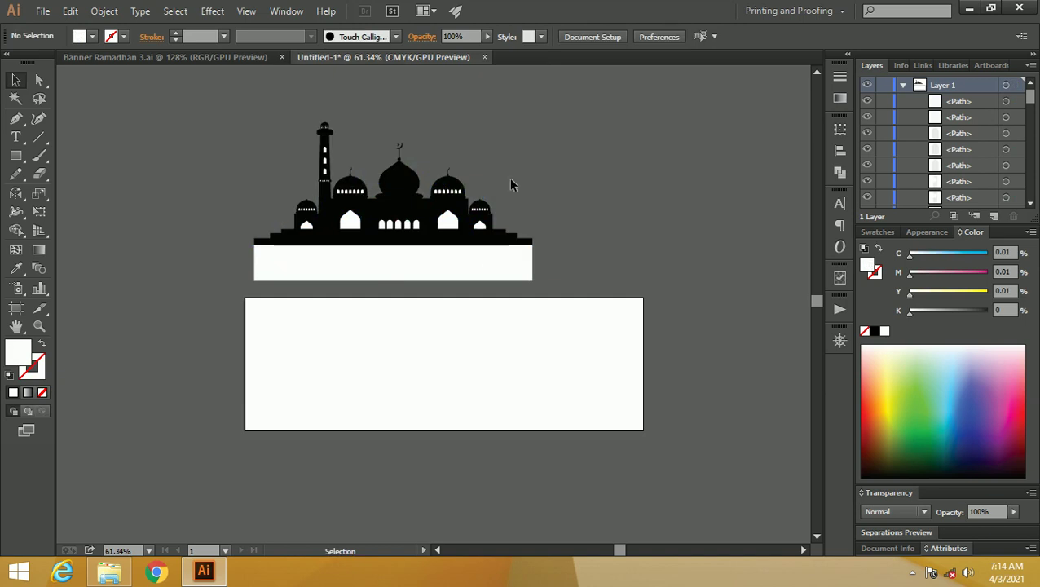
{"action": "left_click", "coordinate": [482, 277]}
{"action": "key", "text": "Delete"}
{"action": "left_click_drag", "start_coordinate": [622, 270], "coordinate": [210, 104]}
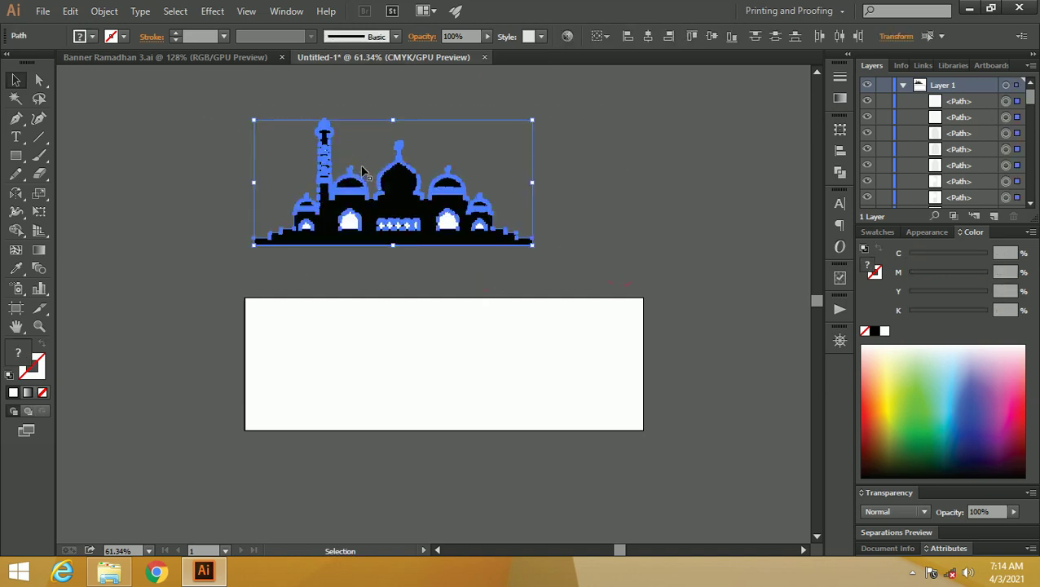
{"action": "key", "text": "z"}
{"action": "left_click_drag", "start_coordinate": [468, 227], "coordinate": [367, 228]}
{"action": "key", "text": "v"}
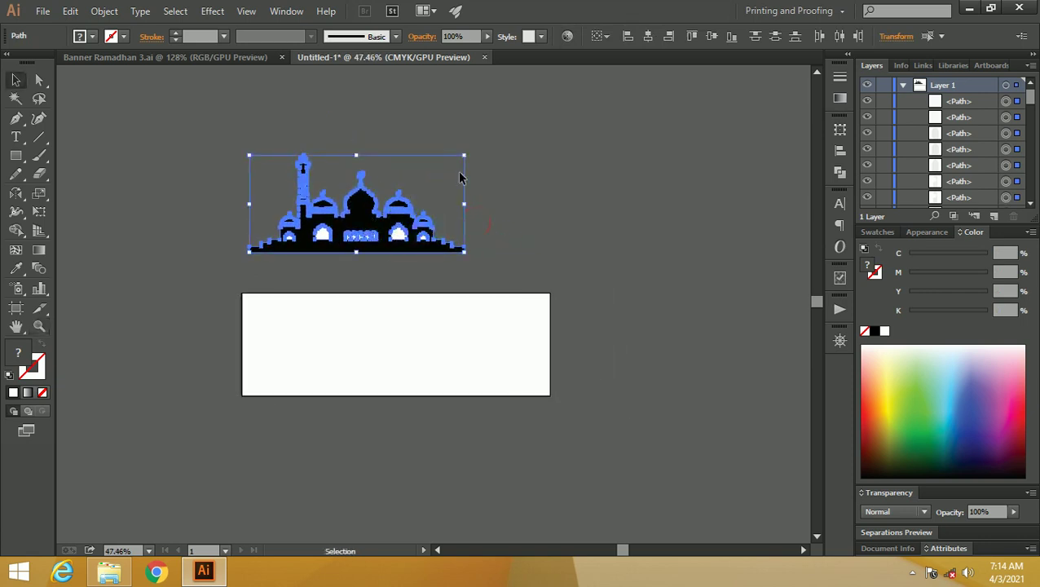
{"action": "left_click", "coordinate": [174, 179]}
- Remove the stroke from the rectangle covering the artboard
{"action": "key", "text": "z"}
{"action": "left_click_drag", "start_coordinate": [291, 300], "coordinate": [326, 283]}
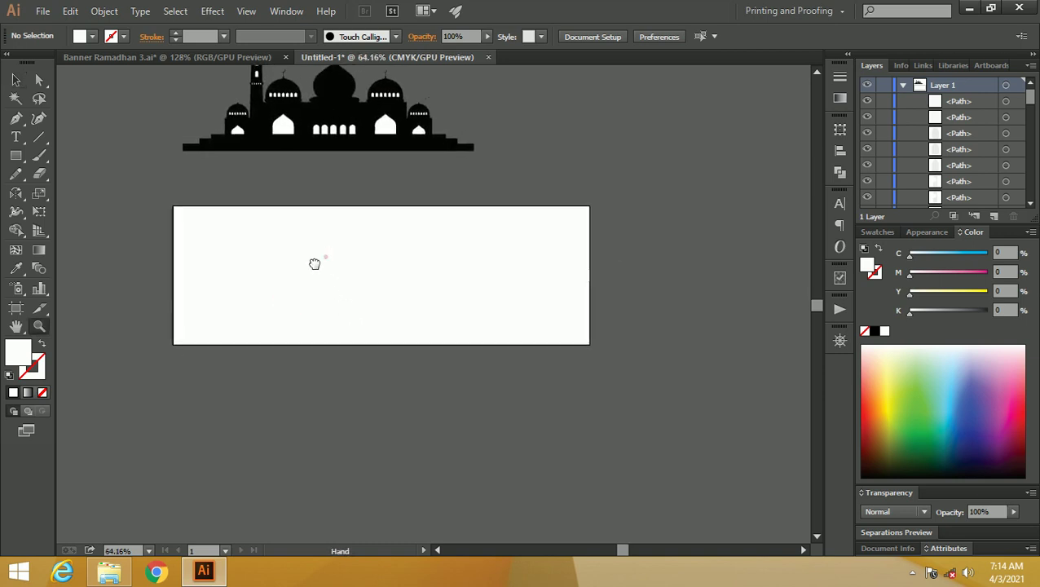
{"action": "key", "text": "v"}
{"action": "left_click", "coordinate": [317, 215]}
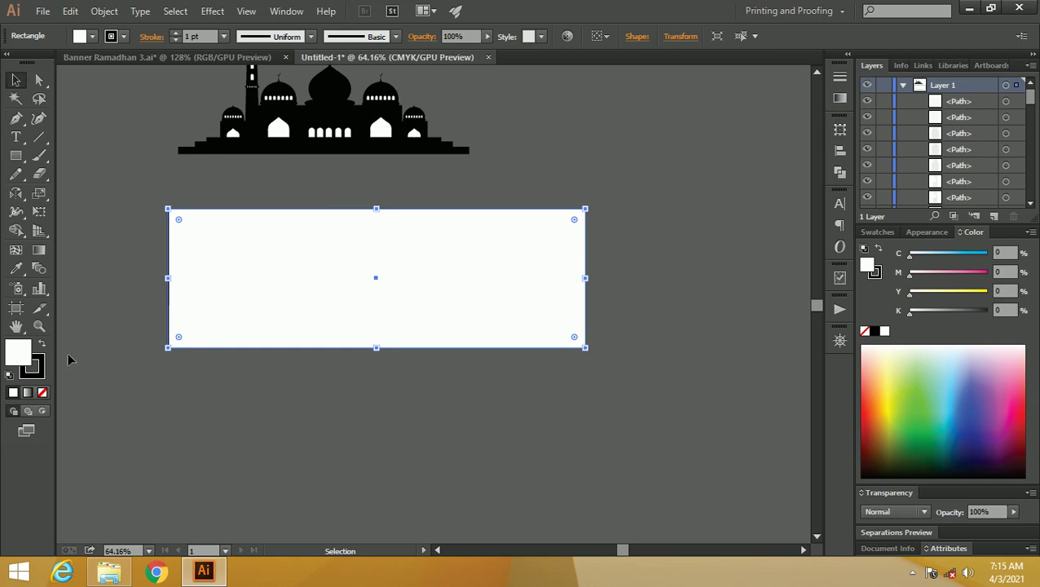
{"action": "left_click", "coordinate": [38, 373]}
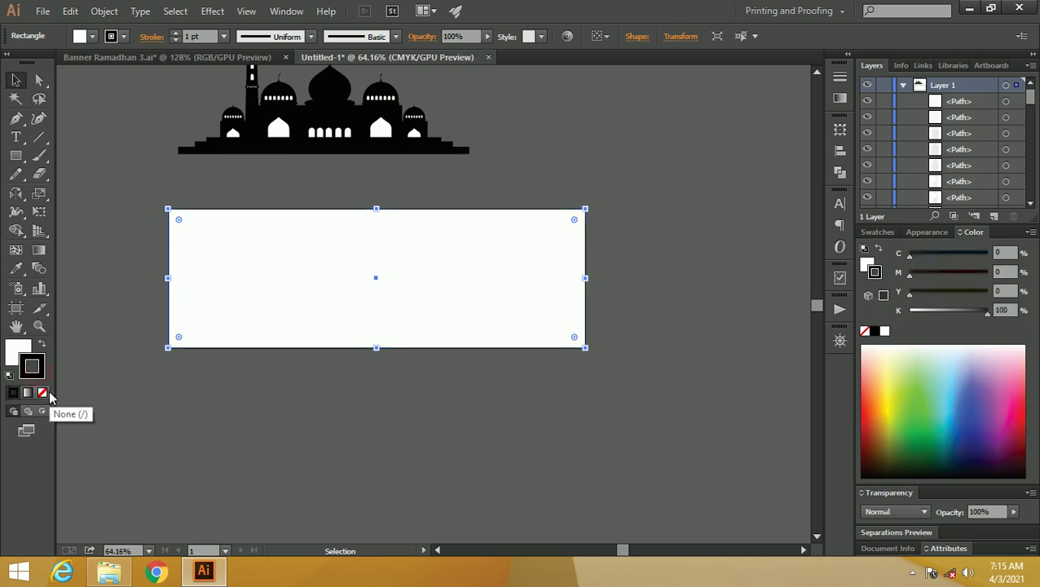
{"action": "left_click", "coordinate": [42, 393]}
- Fill the background rectangle with the purple color 461966
{"action": "left_click", "coordinate": [19, 352]}
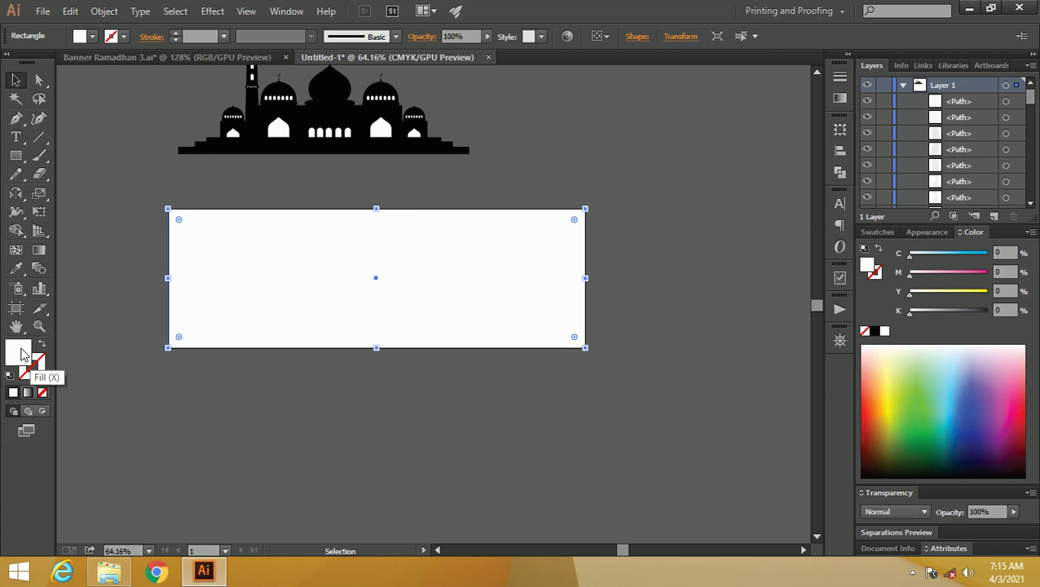
{"action": "double_click", "coordinate": [21, 352]}
{"action": "left_click_drag", "start_coordinate": [492, 148], "coordinate": [514, 138]}
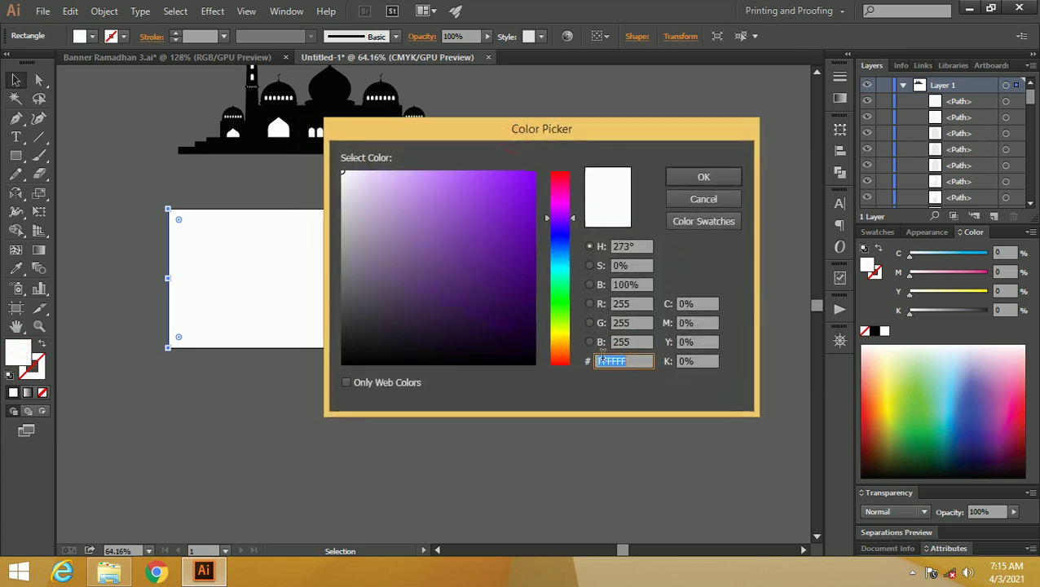
{"action": "double_click", "coordinate": [636, 363]}
{"action": "type", "text": "461966"}
{"action": "left_click", "coordinate": [698, 177]}
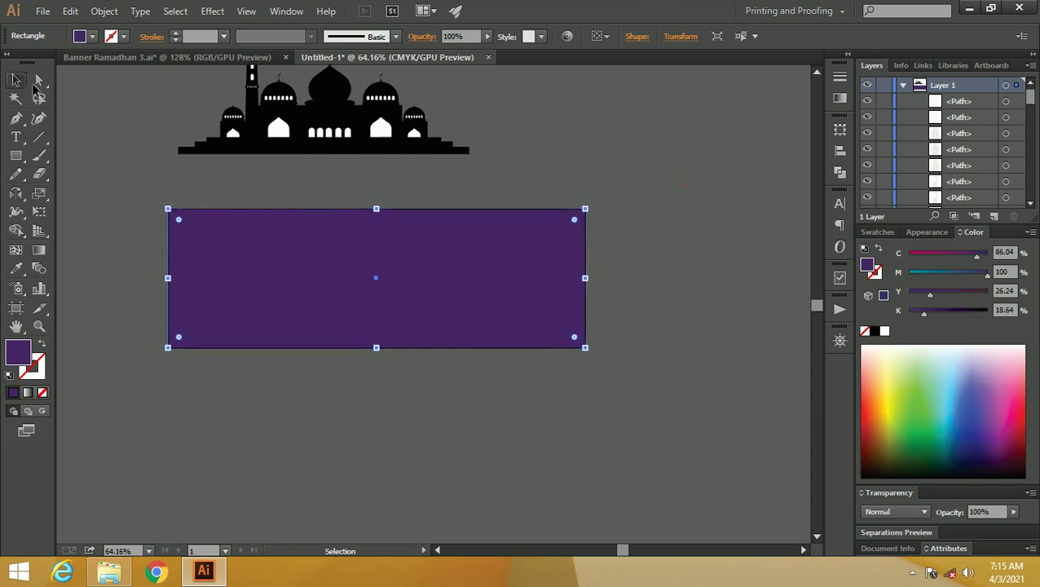
- Apply a linear gradient to the background rectangle, with the same purple as its starting stop at 13%
{"action": "left_click", "coordinate": [18, 82]}
{"action": "left_click", "coordinate": [839, 98]}
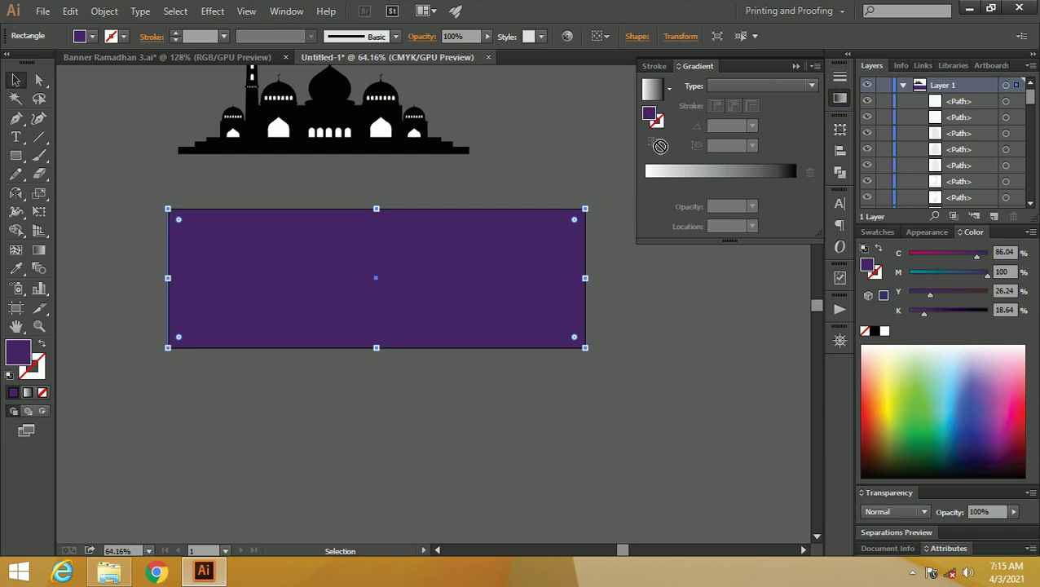
{"action": "left_click", "coordinate": [665, 174]}
{"action": "left_click", "coordinate": [647, 186]}
{"action": "left_click_drag", "start_coordinate": [646, 190], "coordinate": [809, 173]}
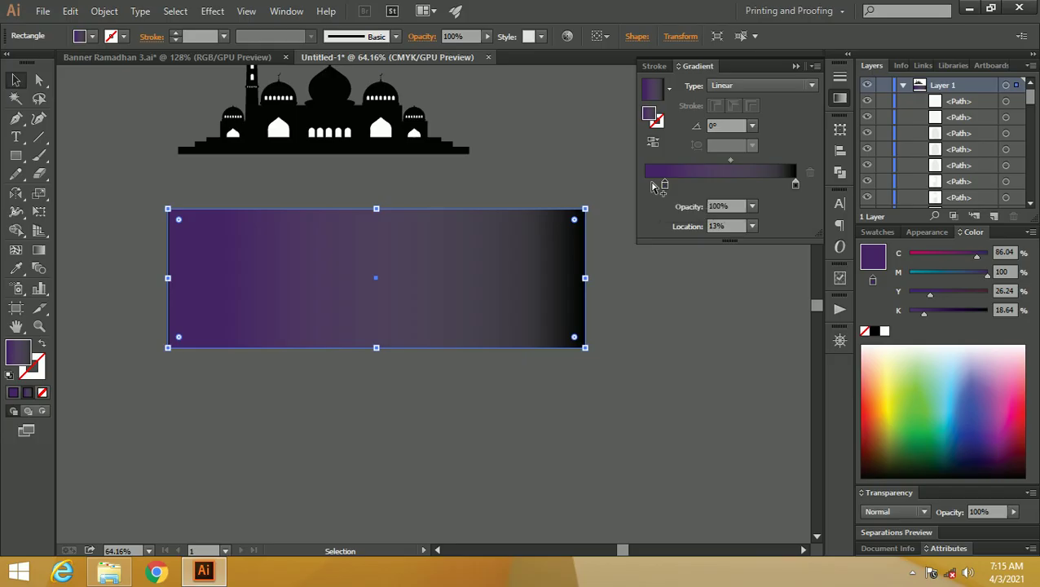
- Add a second purple stop to the gradient, remove the black end stop and move the purple one to 98.5%
{"action": "left_click", "coordinate": [653, 186]}
{"action": "left_click_drag", "start_coordinate": [653, 186], "coordinate": [751, 186]}
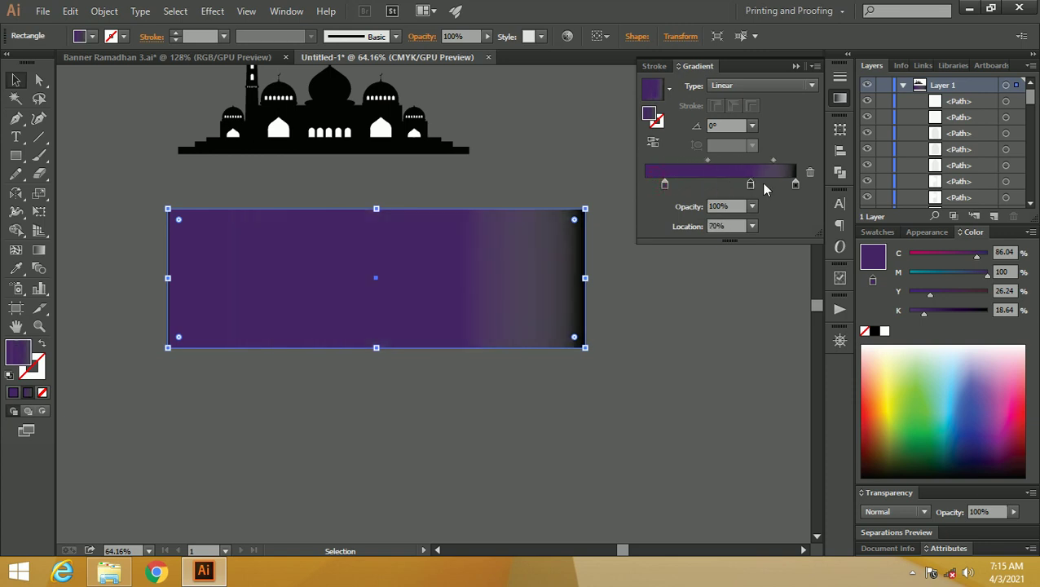
{"action": "left_click", "coordinate": [809, 172]}
{"action": "left_click_drag", "start_coordinate": [750, 185], "coordinate": [795, 189]}
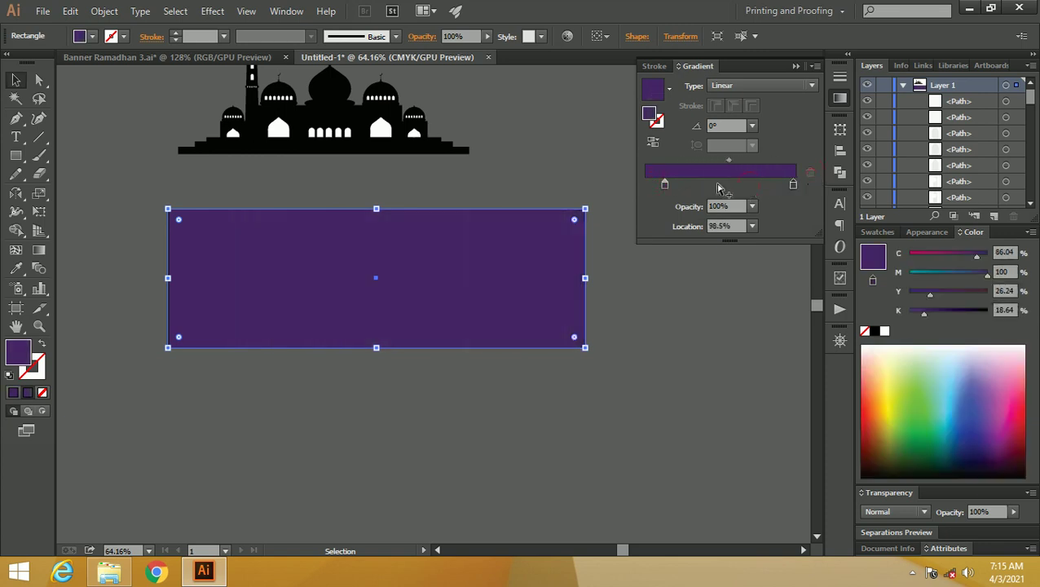
- Move the background gradient's starting stop to 0% and set the end stop's black (K) value to 0%
{"action": "left_click_drag", "start_coordinate": [664, 185], "coordinate": [622, 186]}
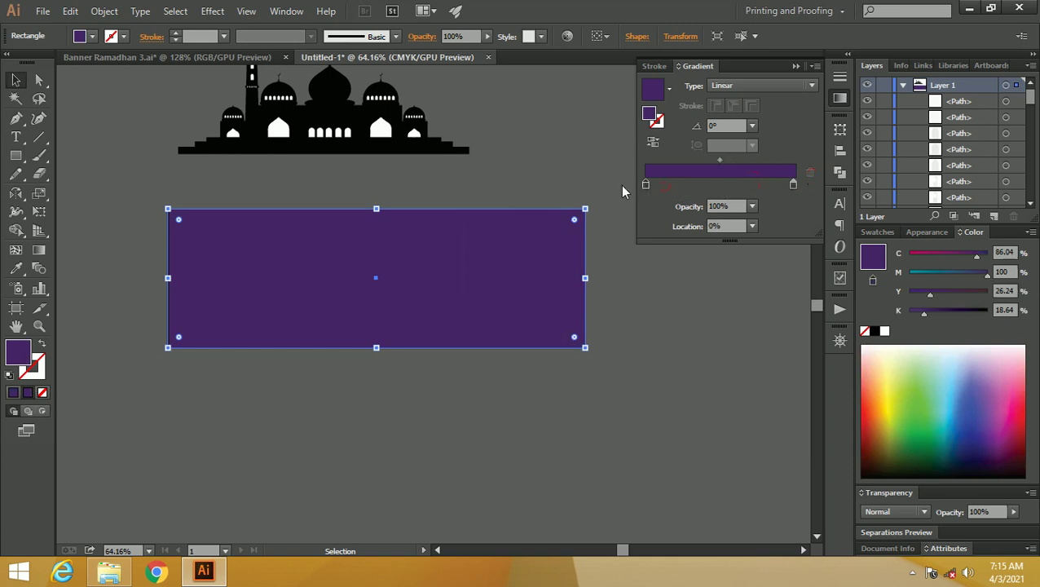
{"action": "double_click", "coordinate": [793, 184]}
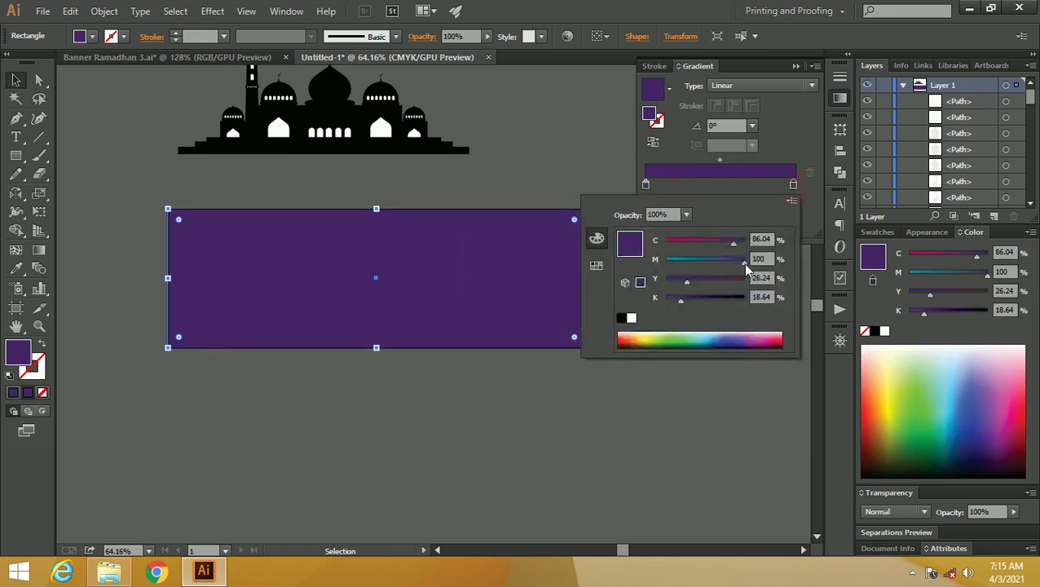
{"action": "left_click_drag", "start_coordinate": [681, 299], "coordinate": [665, 302]}
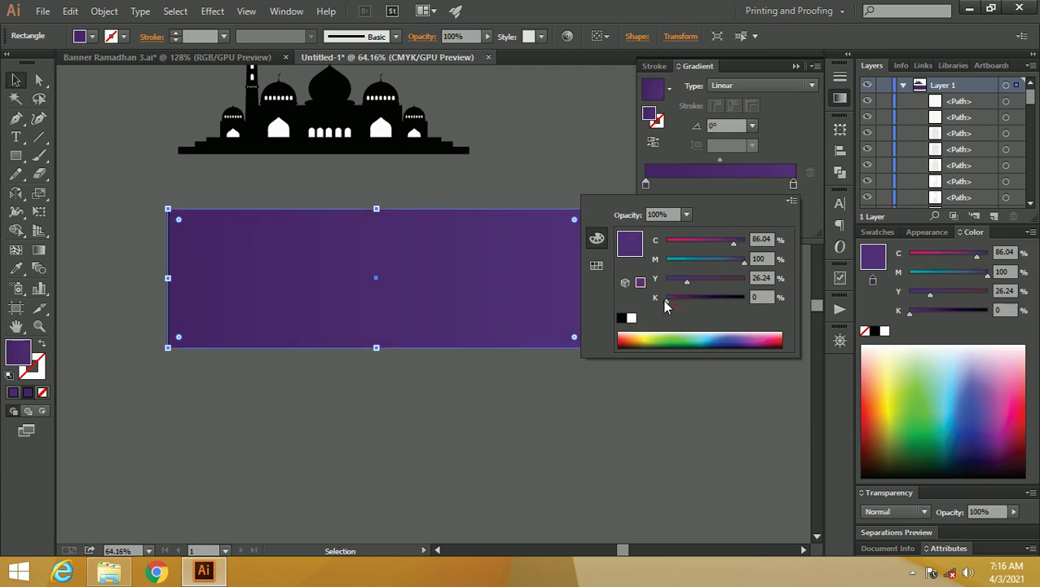
- Change the background rectangle's gradient type from linear to radial
{"action": "left_click", "coordinate": [736, 88]}
{"action": "left_click", "coordinate": [736, 87]}
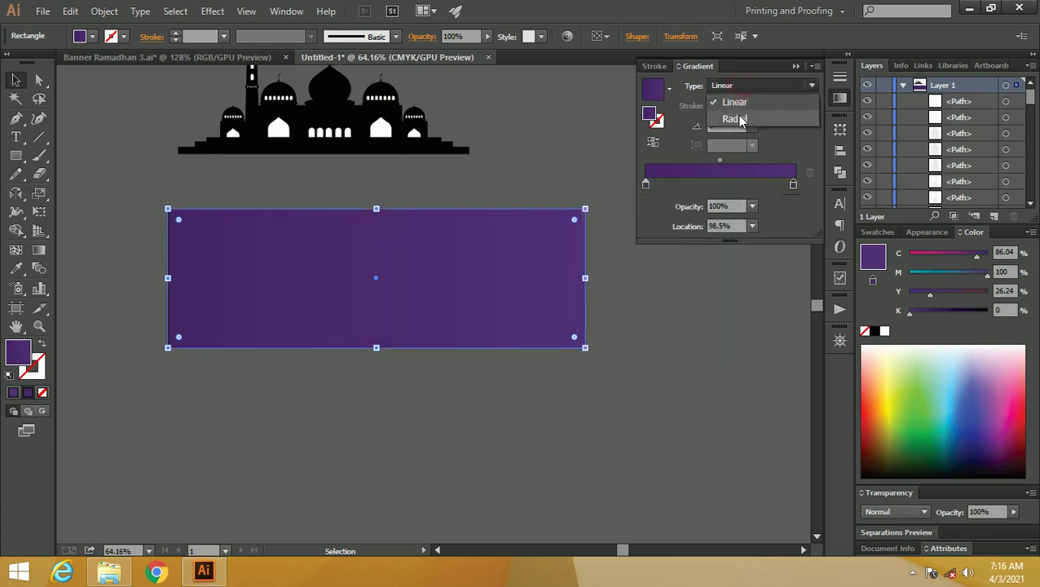
{"action": "left_click", "coordinate": [733, 119]}
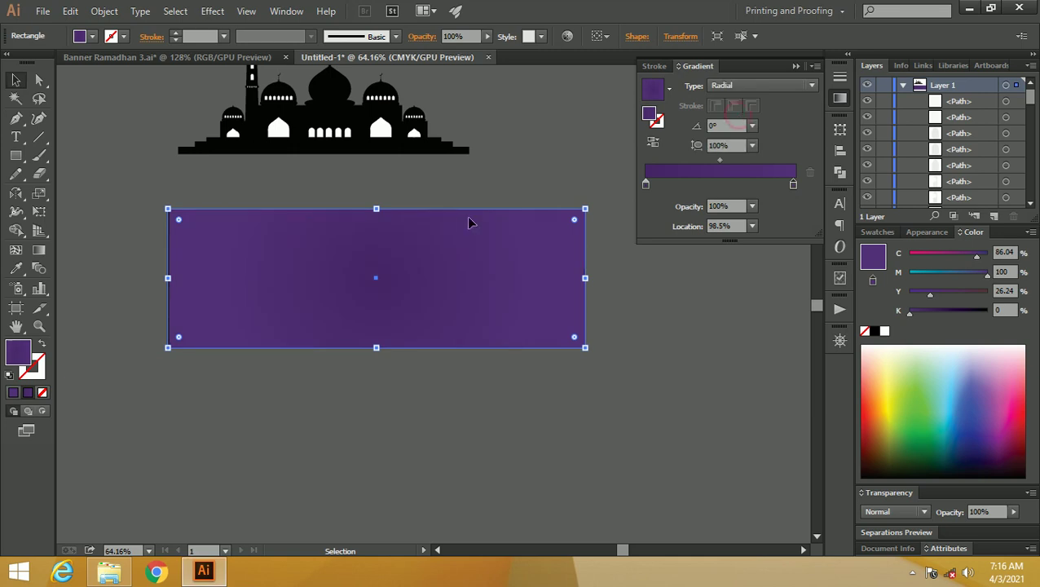
- Darken the radial gradient's starting stop by setting its black (K) value to 29%
{"action": "left_click", "coordinate": [647, 187]}
{"action": "double_click", "coordinate": [647, 186]}
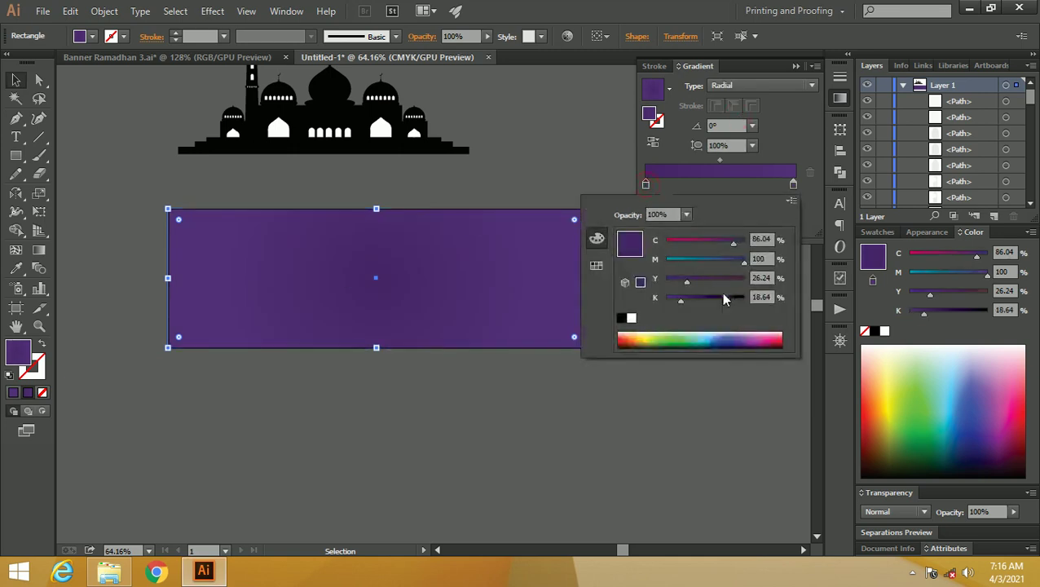
{"action": "left_click_drag", "start_coordinate": [678, 298], "coordinate": [689, 298]}
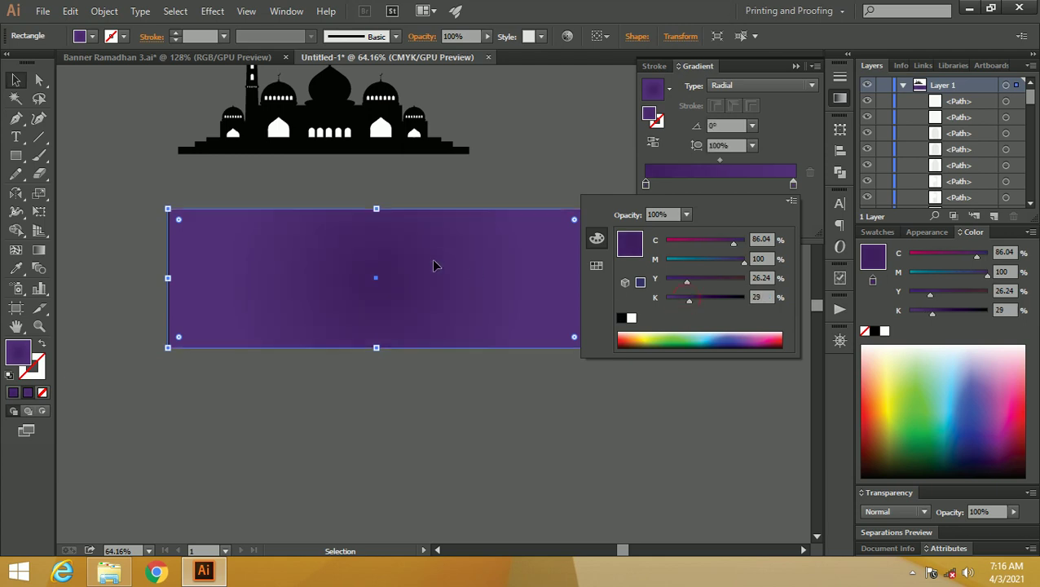
{"action": "left_click", "coordinate": [411, 278]}
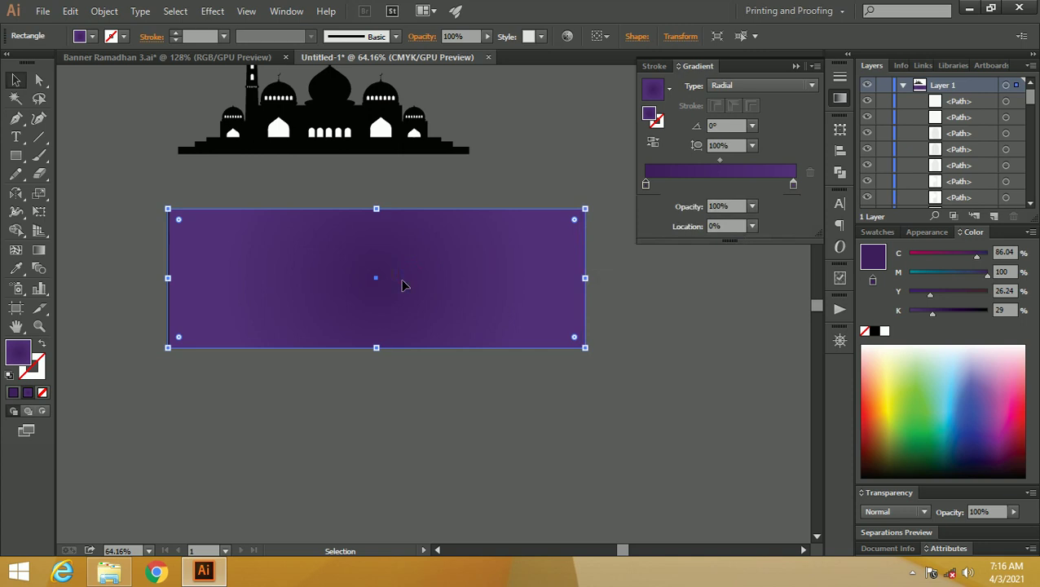
- Reverse the radial gradient so the lighter purple sits in the center of the background rectangle
{"action": "key", "text": "g"}
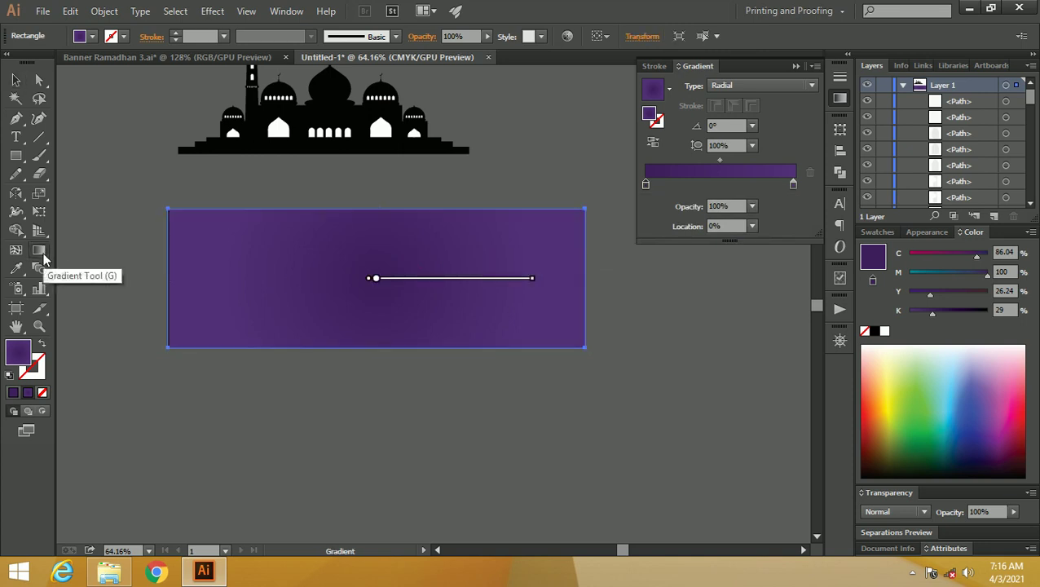
{"action": "mouse_move", "coordinate": [438, 277]}
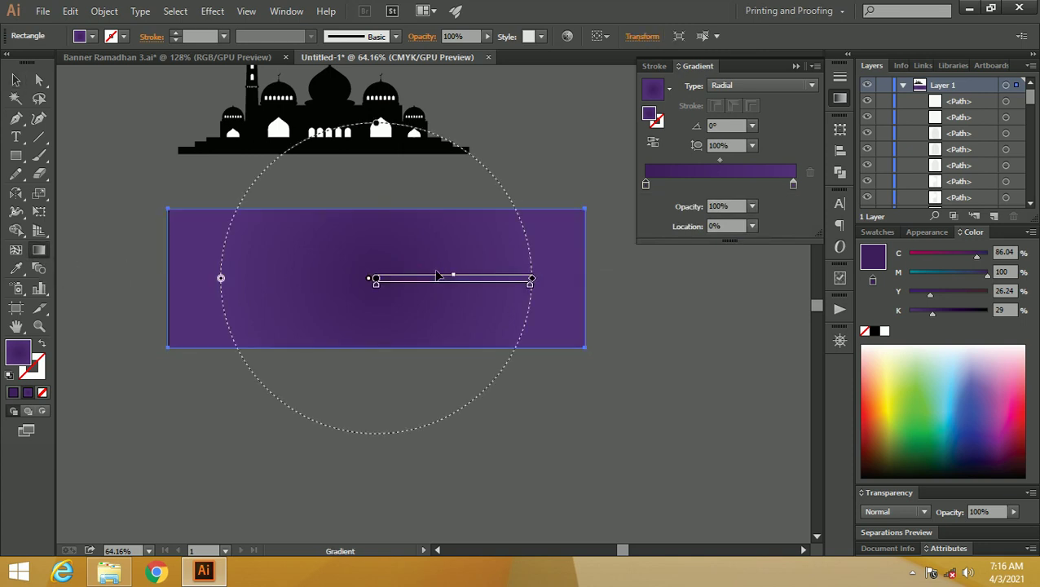
{"action": "left_click", "coordinate": [657, 145]}
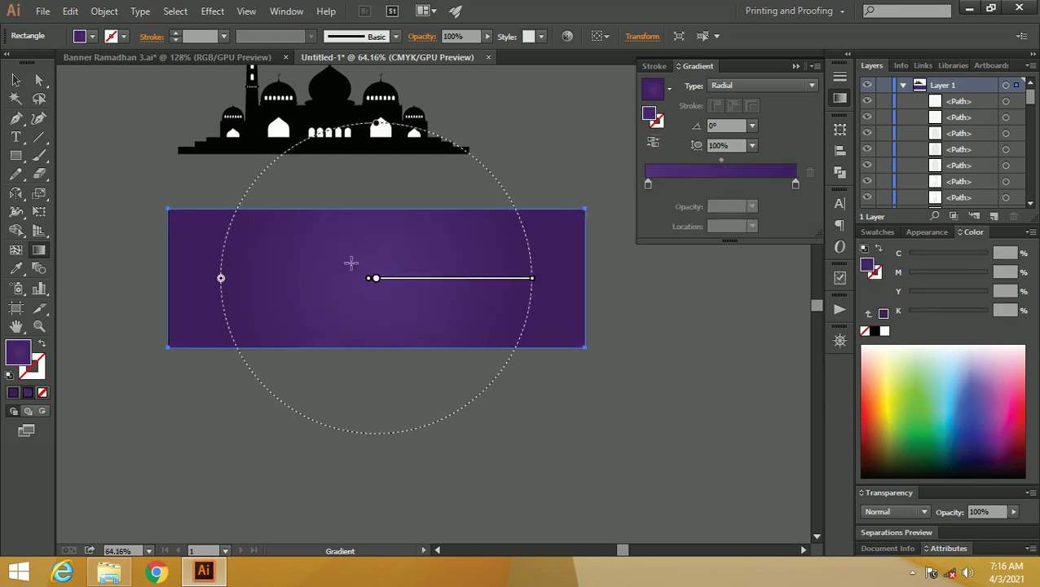
- Shift the radial gradient's center up toward the rectangle's upper edge and slightly enlarge its radius
{"action": "mouse_move", "coordinate": [375, 277]}
{"action": "left_click_drag", "start_coordinate": [531, 279], "coordinate": [558, 283]}
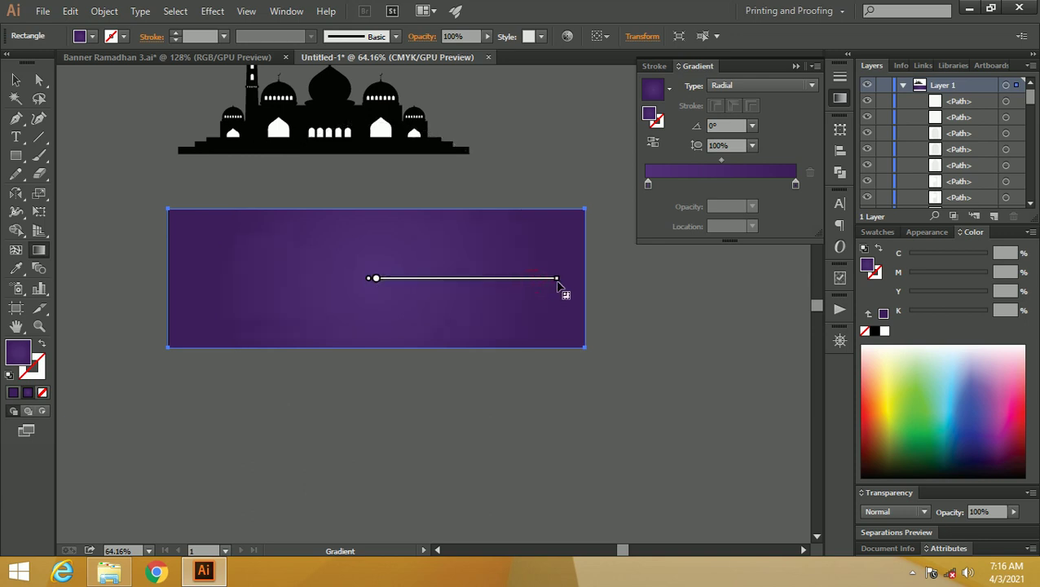
{"action": "mouse_move", "coordinate": [509, 285]}
{"action": "mouse_move", "coordinate": [490, 282]}
{"action": "left_mouse_down"}
{"action": "mouse_move", "coordinate": [493, 234]}
{"action": "mouse_move", "coordinate": [508, 256]}
{"action": "left_mouse_up"}
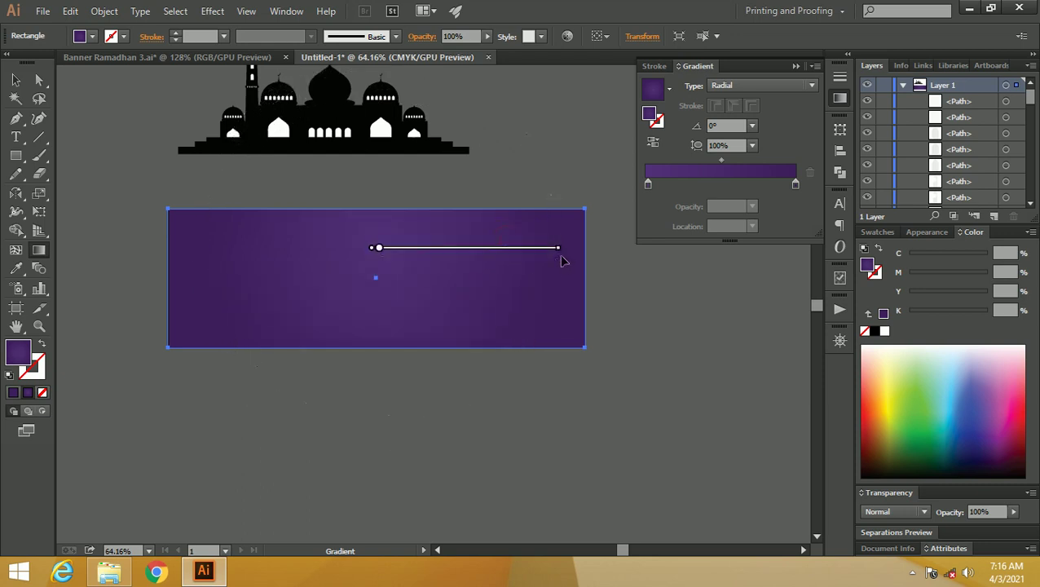
{"action": "left_click_drag", "start_coordinate": [557, 249], "coordinate": [540, 248]}
- Try a bluer color for the gradient's inner stop, with cyan and magenta both at 96%
{"action": "double_click", "coordinate": [648, 184]}
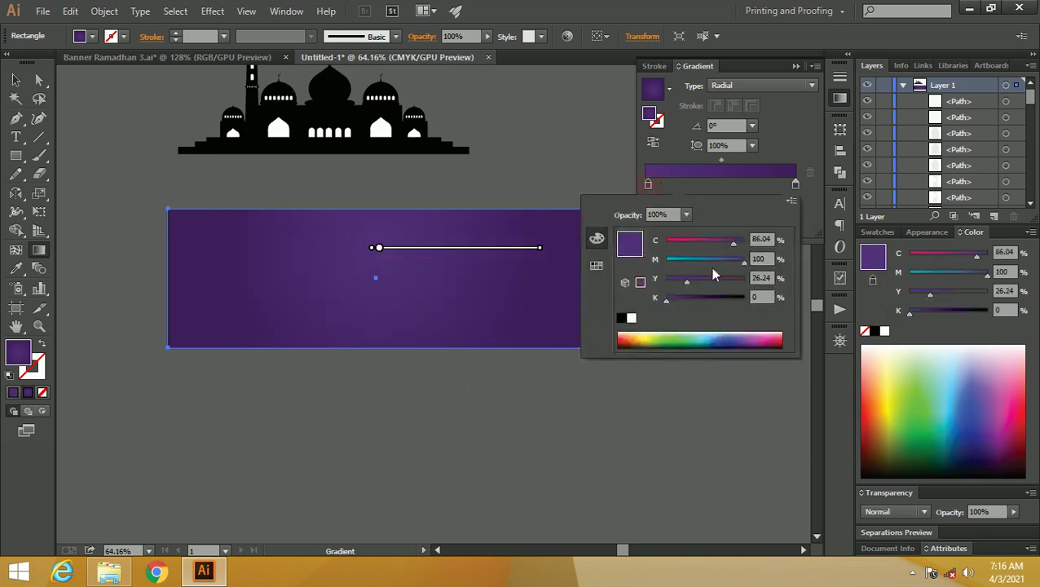
{"action": "left_click_drag", "start_coordinate": [744, 262], "coordinate": [740, 243]}
{"action": "key", "text": "v"}
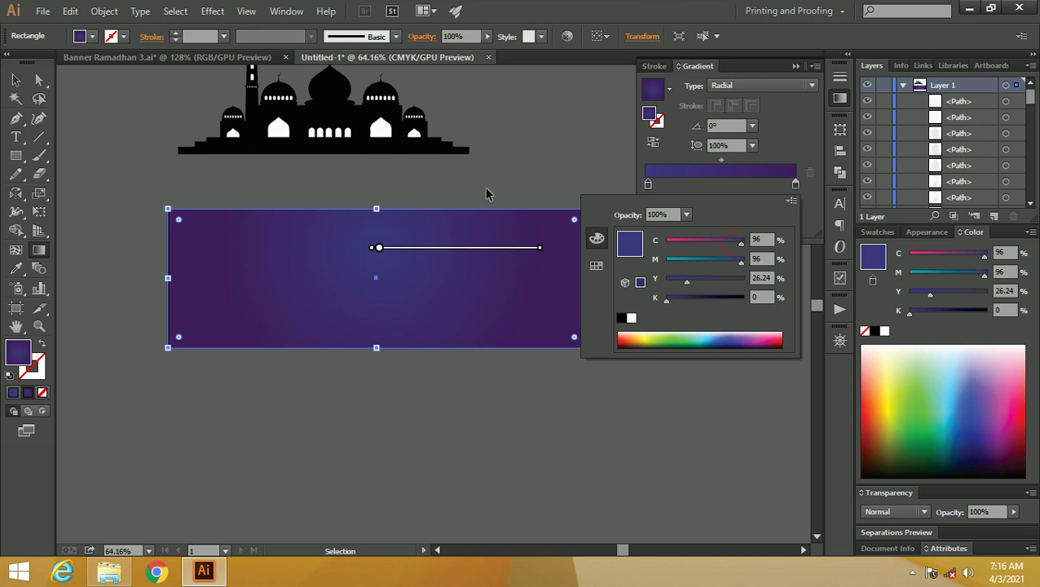
{"action": "key", "text": "g"}
{"action": "left_click", "coordinate": [487, 188]}
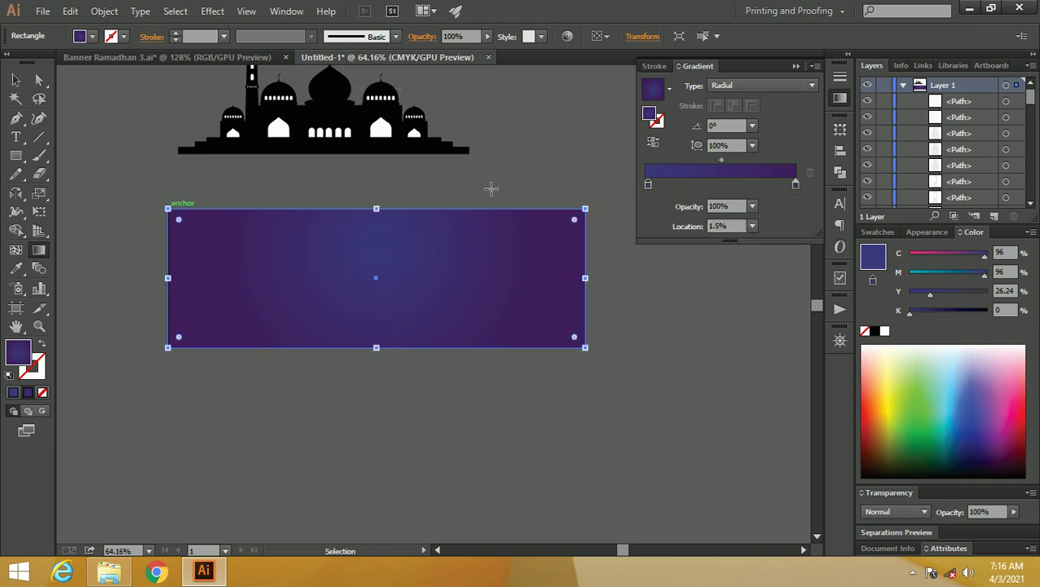
- Set the inner gradient stop's yellow value to 23% and switch its color sliders to HSB
{"action": "double_click", "coordinate": [648, 185]}
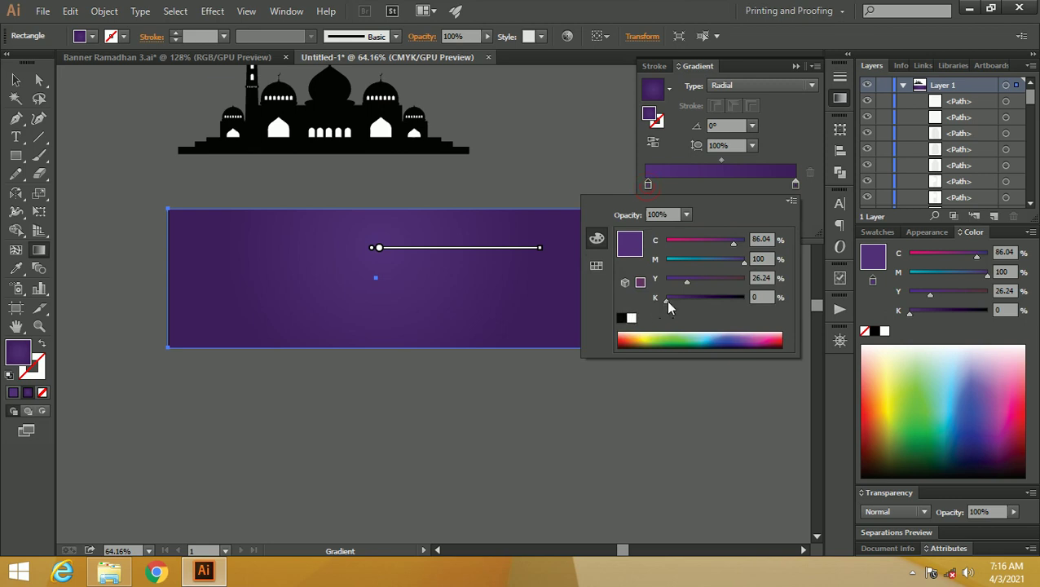
{"action": "mouse_move", "coordinate": [687, 282]}
{"action": "left_mouse_down"}
{"action": "mouse_move", "coordinate": [673, 283]}
{"action": "mouse_move", "coordinate": [685, 287]}
{"action": "left_mouse_up"}
{"action": "left_click", "coordinate": [791, 204]}
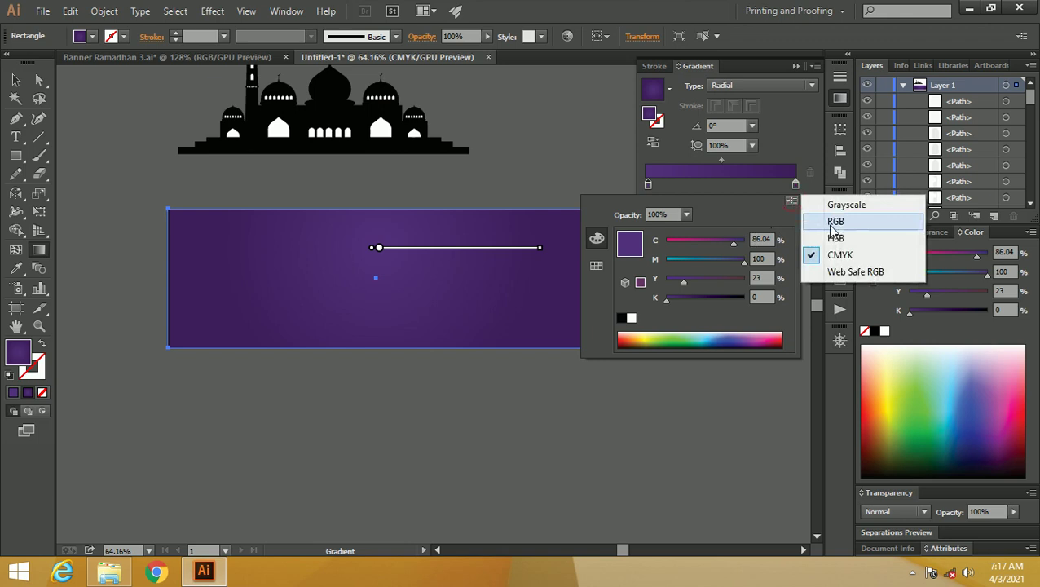
{"action": "left_click", "coordinate": [832, 225]}
{"action": "left_click", "coordinate": [789, 202]}
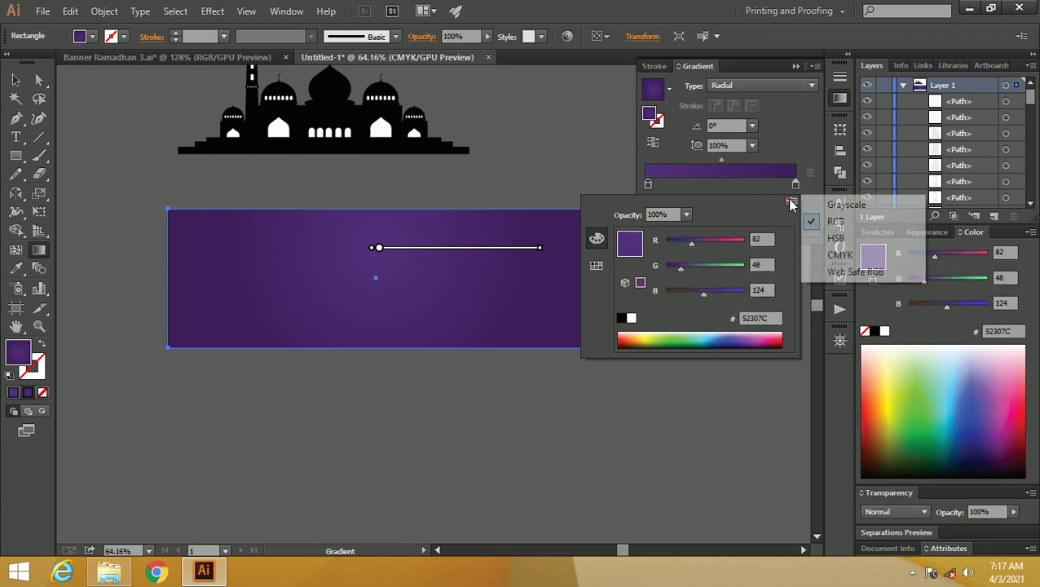
{"action": "left_click", "coordinate": [836, 238]}
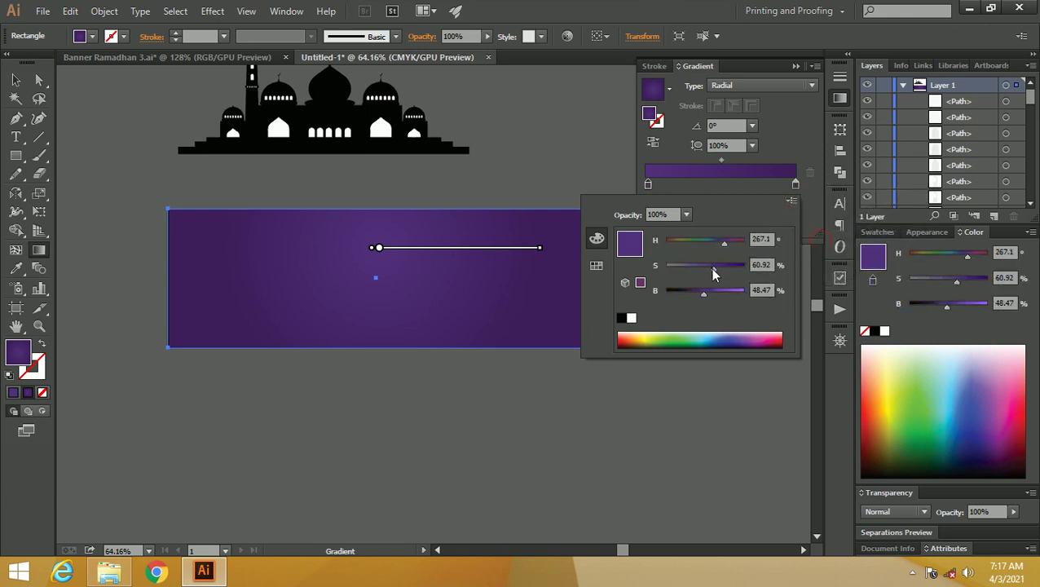
- Brighten the inner gradient stop to 67% saturation and 65% brightness, and deselect the background rectangle
{"action": "left_click_drag", "start_coordinate": [713, 269], "coordinate": [718, 299]}
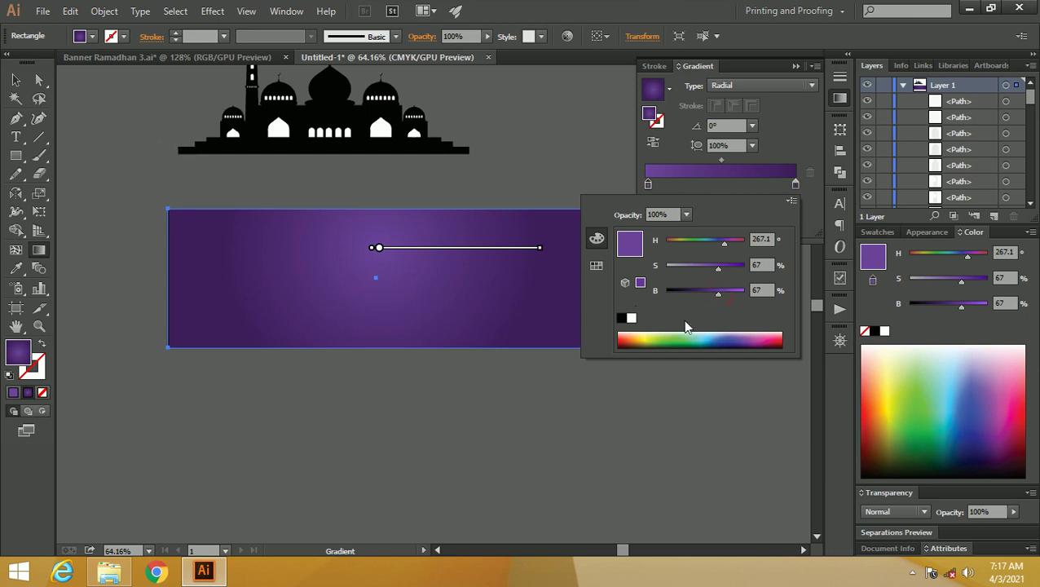
{"action": "left_click_drag", "start_coordinate": [721, 298], "coordinate": [716, 298]}
{"action": "left_click", "coordinate": [792, 201]}
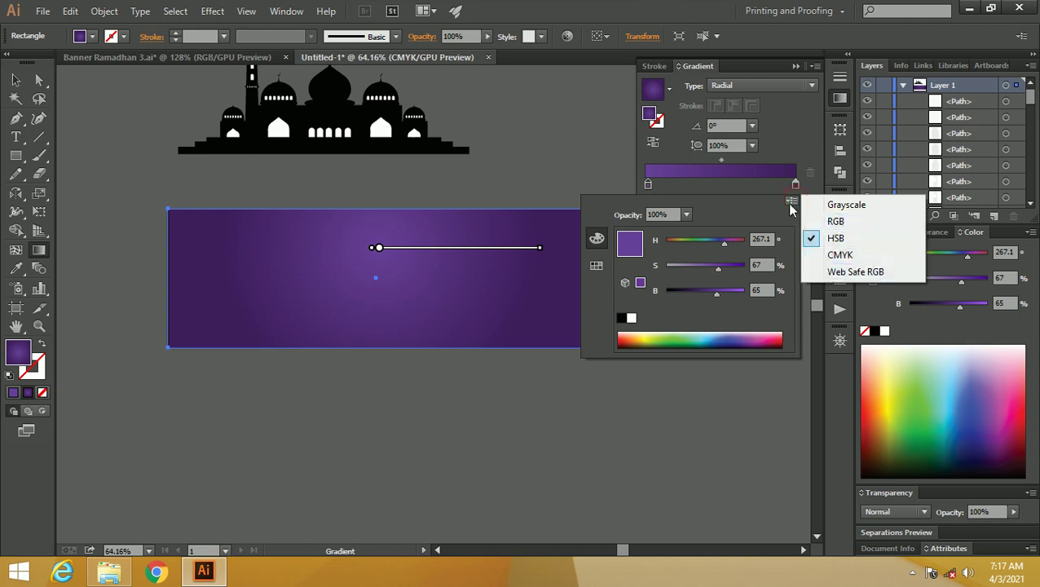
{"action": "left_click", "coordinate": [17, 79]}
{"action": "double_click", "coordinate": [17, 80]}
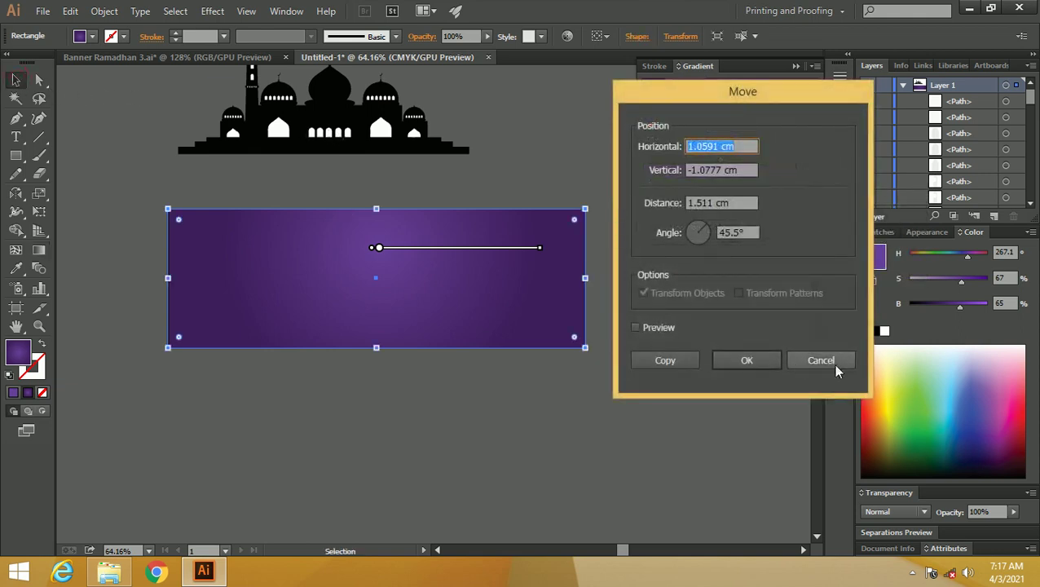
{"action": "left_click", "coordinate": [817, 364]}
{"action": "left_click", "coordinate": [126, 142]}
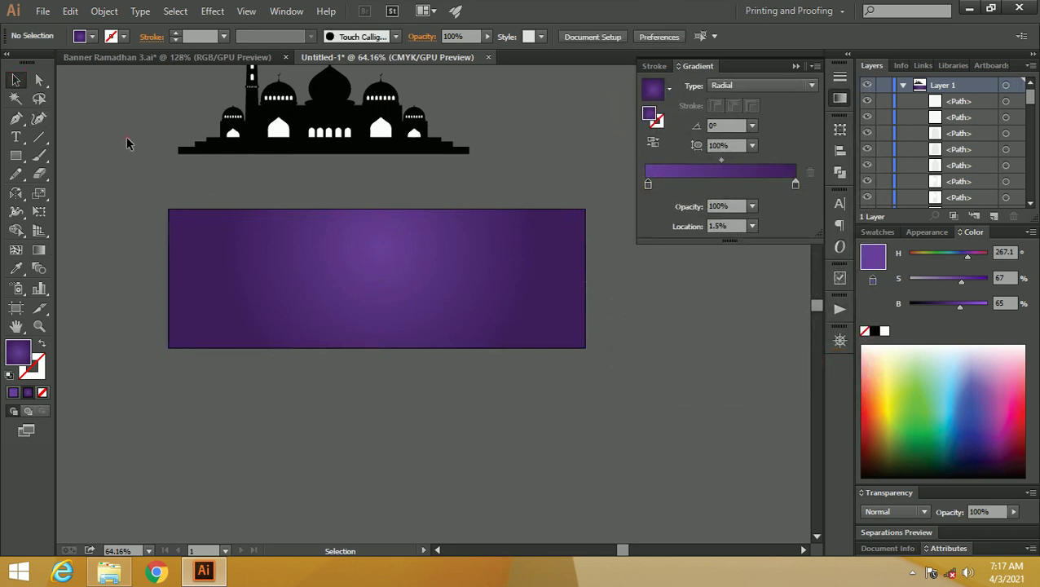
- Draw a tall, narrow rectangle on the empty canvas to the left of the banner
{"action": "scroll", "coordinate": [309, 263], "scroll_direction": "down", "scroll_amount": 4}
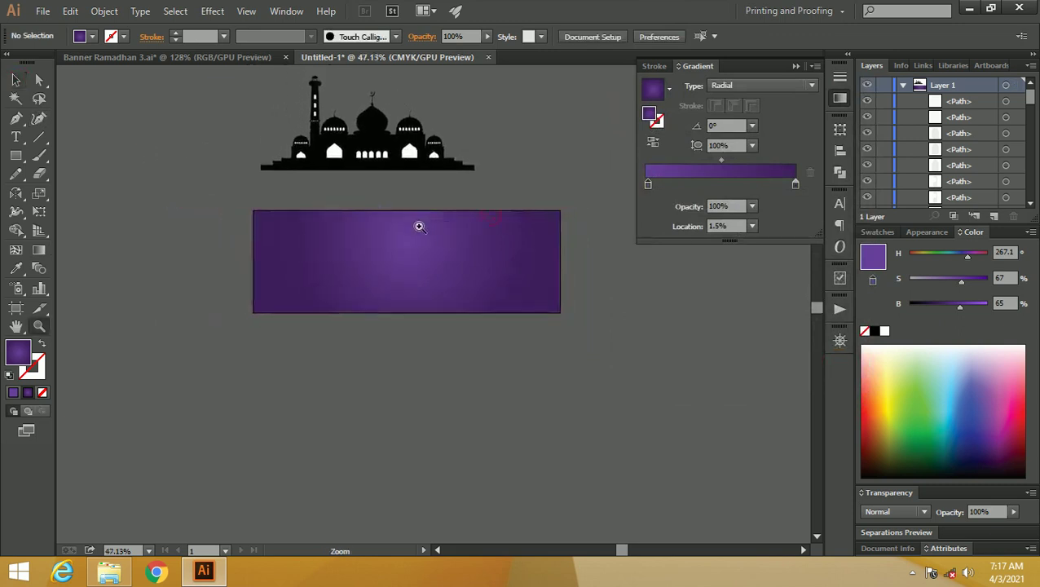
{"action": "left_click_drag", "start_coordinate": [309, 197], "coordinate": [422, 226]}
{"action": "scroll", "coordinate": [281, 216], "scroll_direction": "up", "scroll_amount": 3}
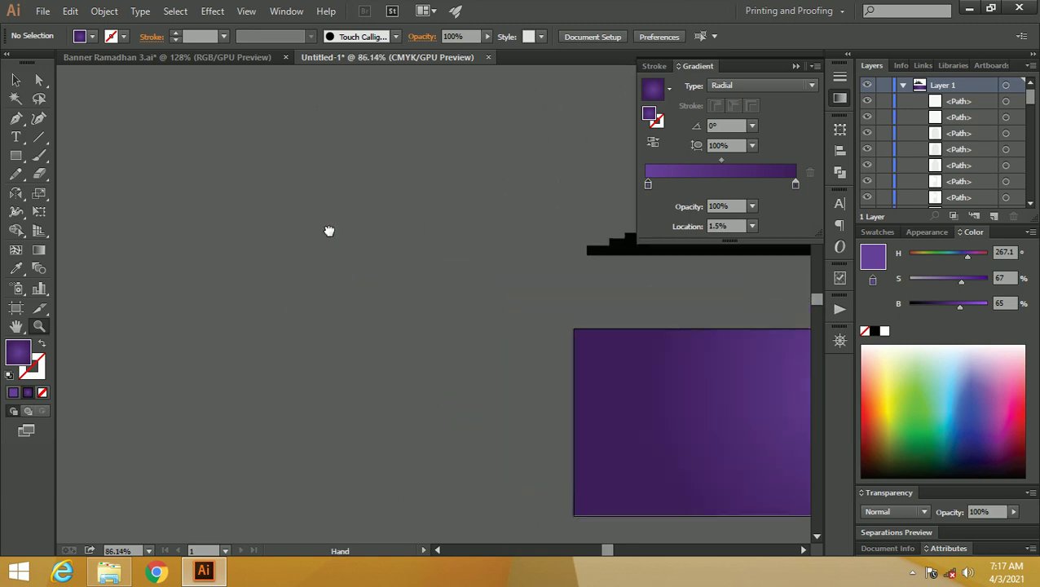
{"action": "left_click", "coordinate": [16, 155]}
{"action": "left_click_drag", "start_coordinate": [259, 175], "coordinate": [300, 313]}
{"action": "left_click", "coordinate": [16, 79]}
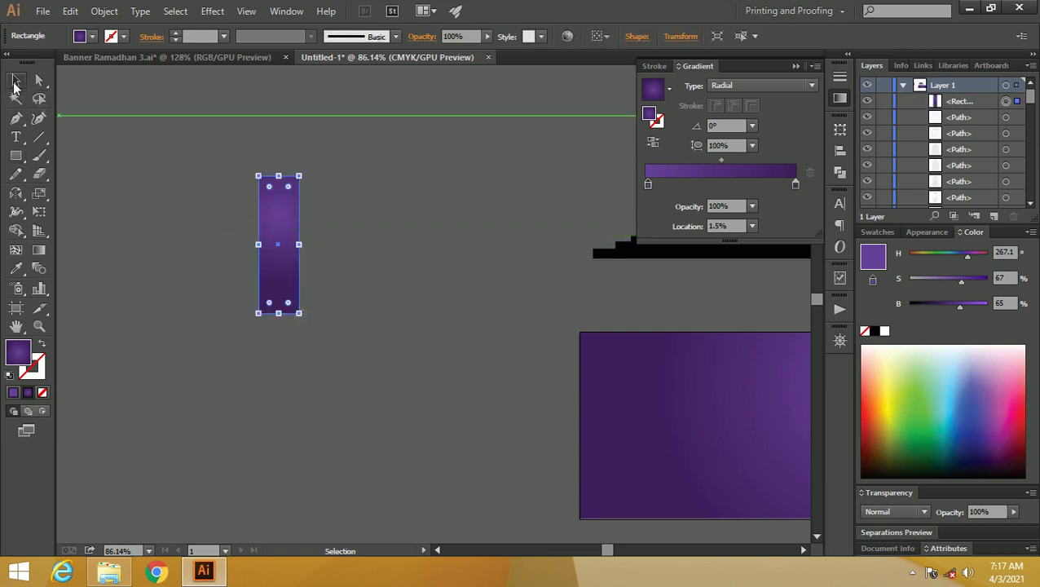
- Swap the narrow rectangle's fill and stroke, keeping the purple gradient on the outline, and set the stroke weight to 4 pt
{"action": "left_click", "coordinate": [41, 348]}
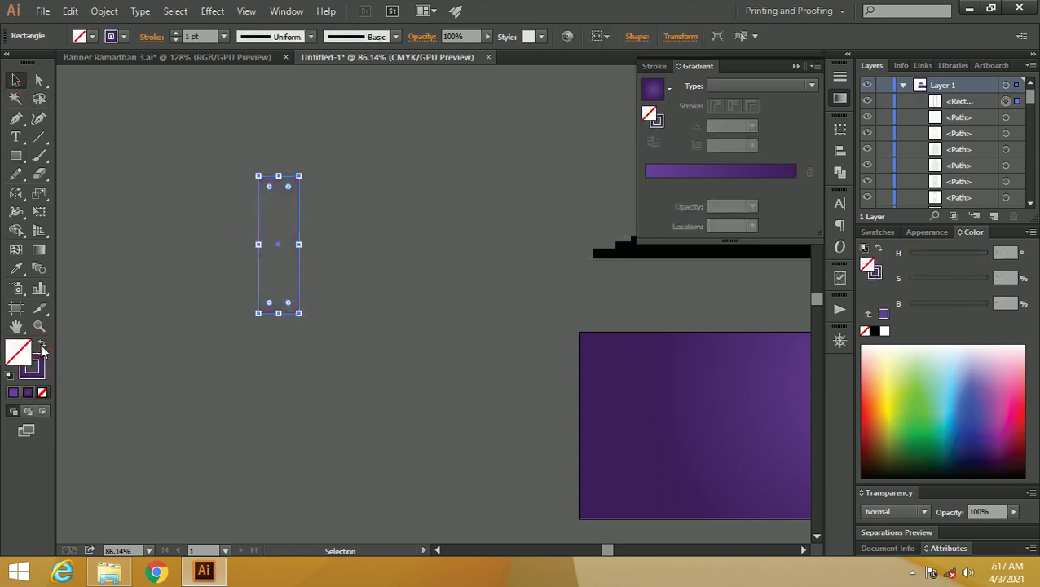
{"action": "left_click", "coordinate": [28, 392]}
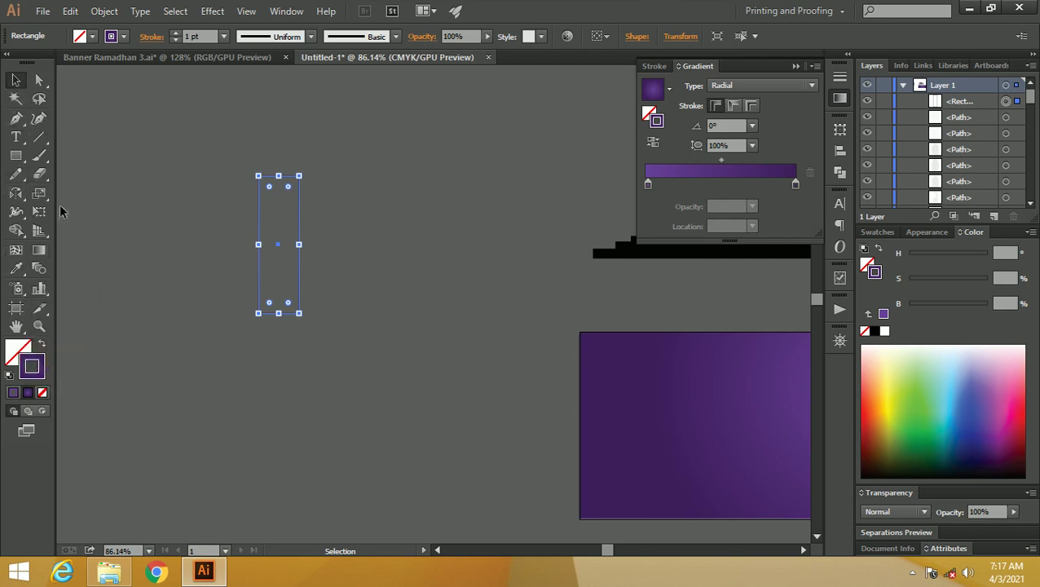
{"action": "left_click", "coordinate": [174, 34]}
{"action": "left_click", "coordinate": [175, 33]}
{"action": "left_click", "coordinate": [175, 33]}
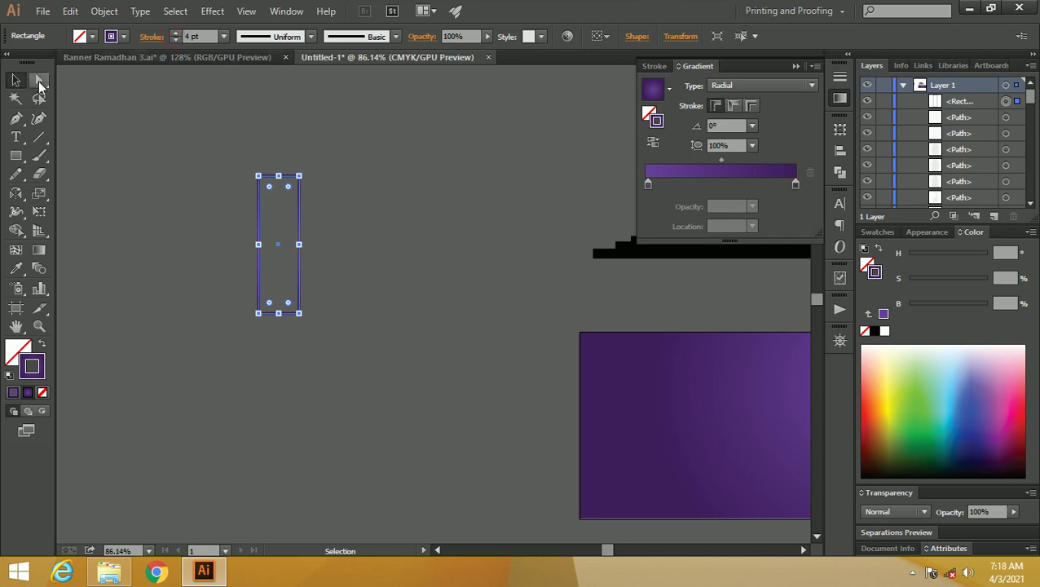
{"action": "left_click", "coordinate": [144, 115]}
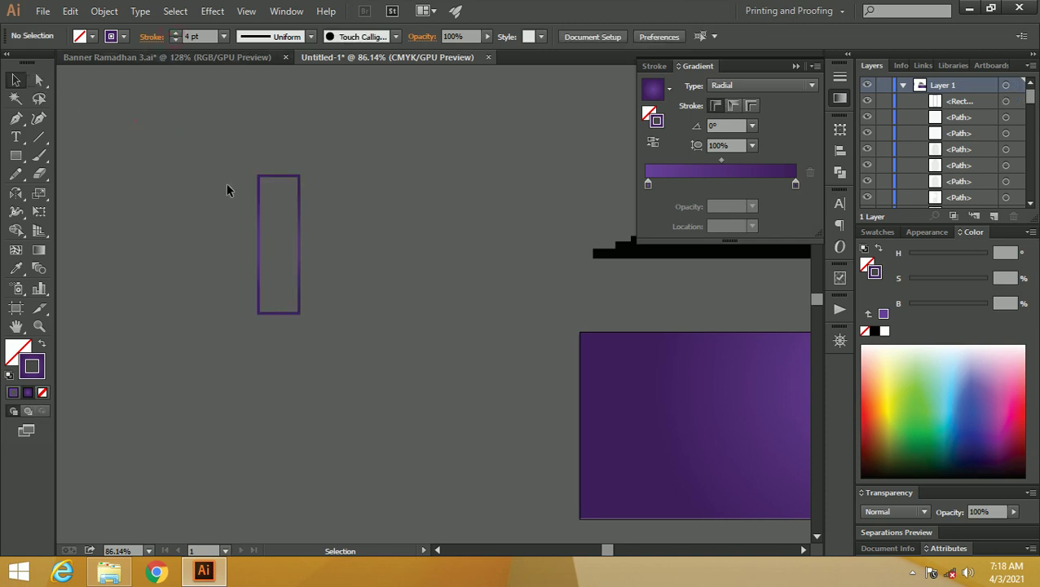
- Add an anchor point at the middle of the narrow rectangle's top edge
{"action": "key", "text": "z"}
{"action": "left_click_drag", "start_coordinate": [216, 159], "coordinate": [334, 235]}
{"action": "key", "text": "a"}
{"action": "left_click_drag", "start_coordinate": [226, 191], "coordinate": [392, 235]}
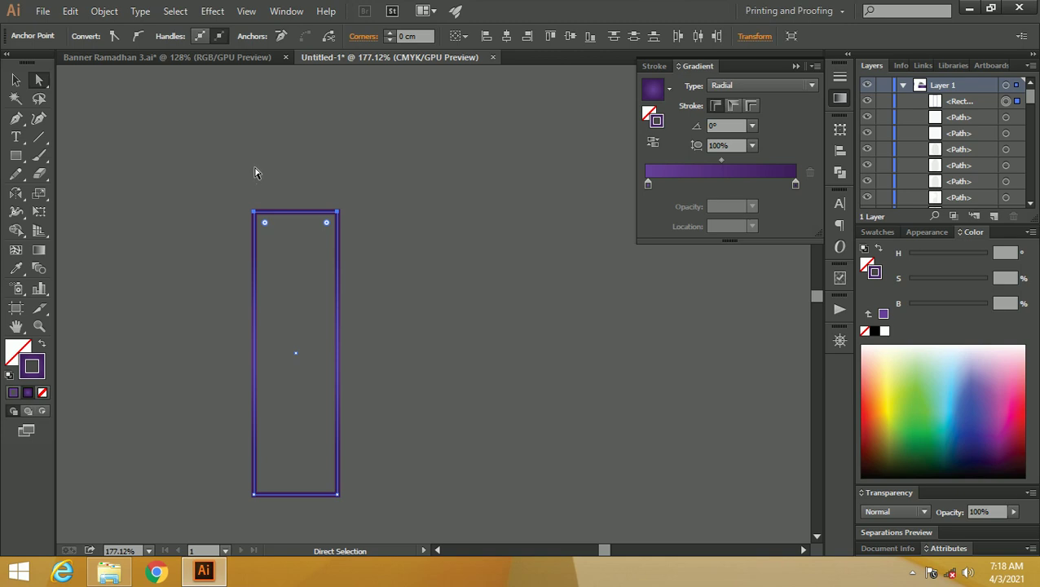
{"action": "left_click_drag", "start_coordinate": [16, 137], "coordinate": [70, 139]}
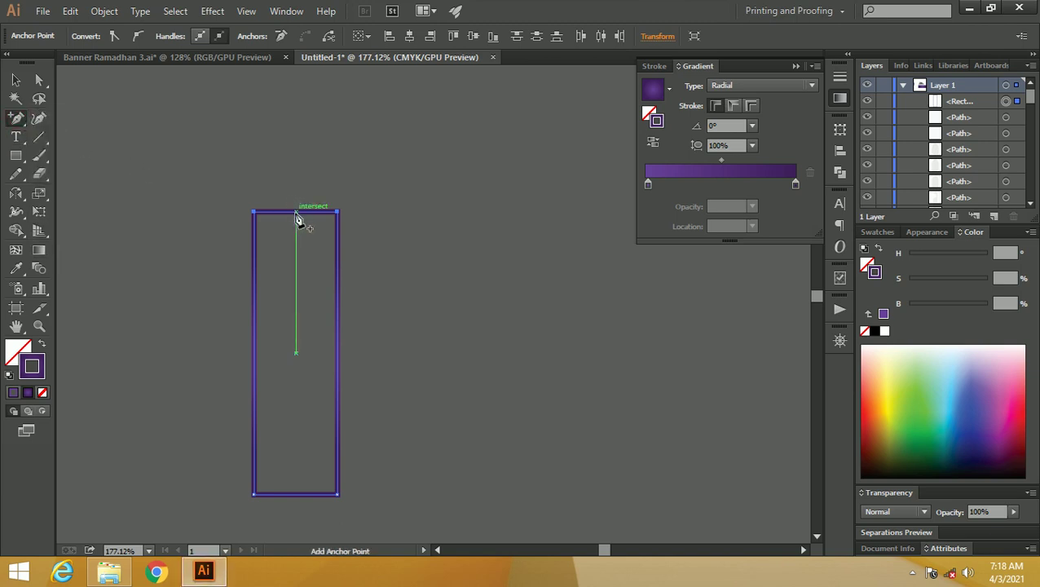
{"action": "left_click", "coordinate": [296, 213]}
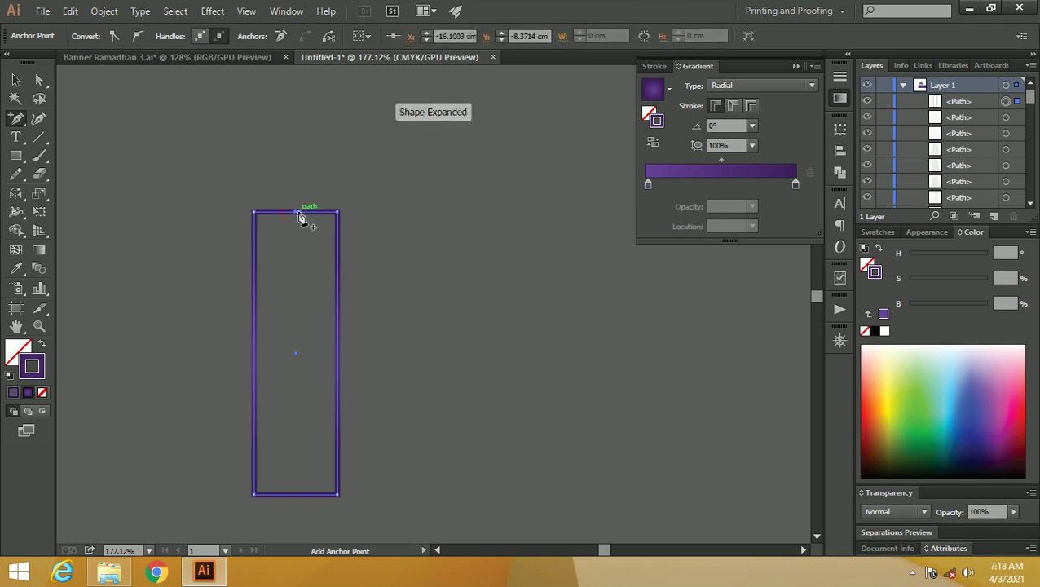
{"action": "left_click", "coordinate": [38, 79]}
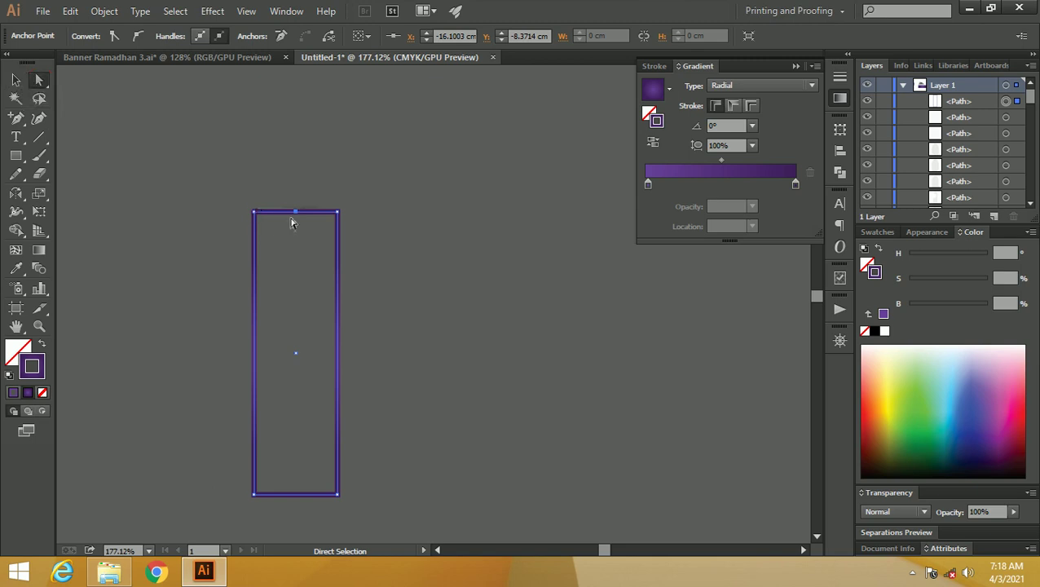
- Pull the narrow rectangle's top middle anchor point up into a peak and round that corner to a radius of about 0.23 cm
{"action": "left_click_drag", "start_coordinate": [297, 214], "coordinate": [296, 180]}
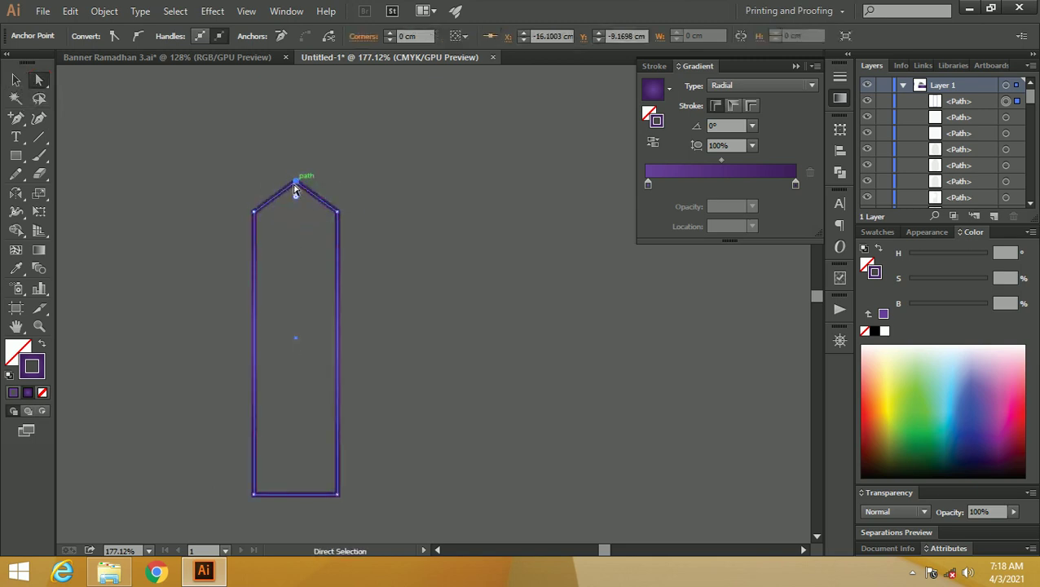
{"action": "scroll", "coordinate": [295, 187], "scroll_direction": "up", "scroll_amount": 1}
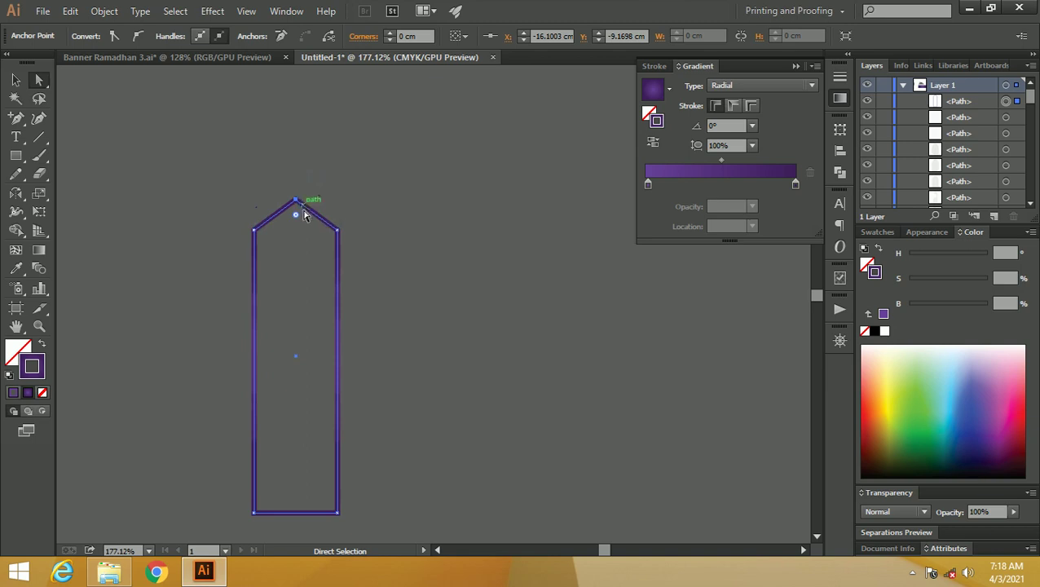
{"action": "key", "text": "z"}
{"action": "left_click_drag", "start_coordinate": [251, 184], "coordinate": [328, 227]}
{"action": "key", "text": "a"}
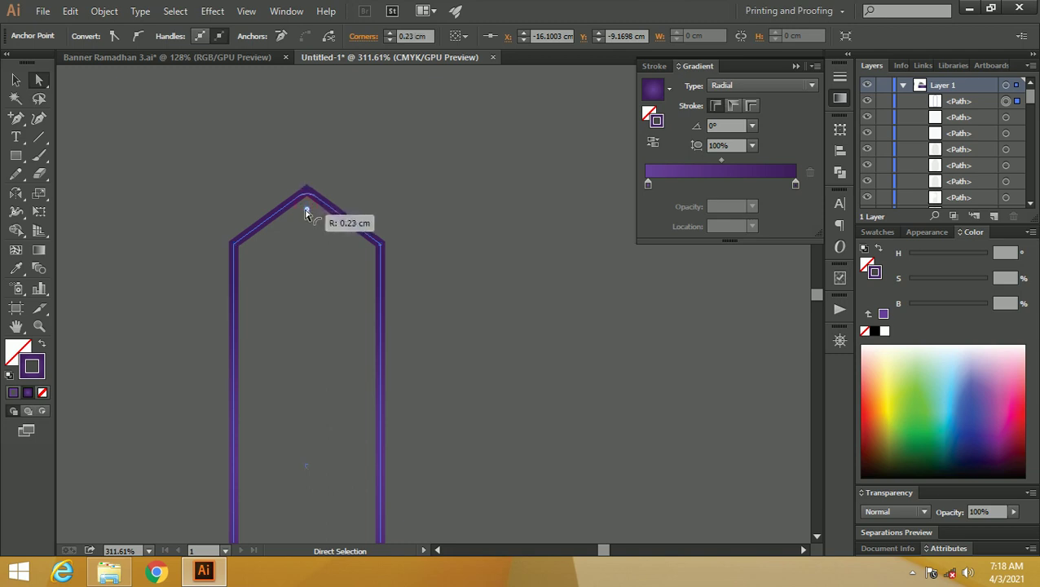
{"action": "left_click_drag", "start_coordinate": [306, 212], "coordinate": [307, 214]}
{"action": "left_click", "coordinate": [16, 80]}
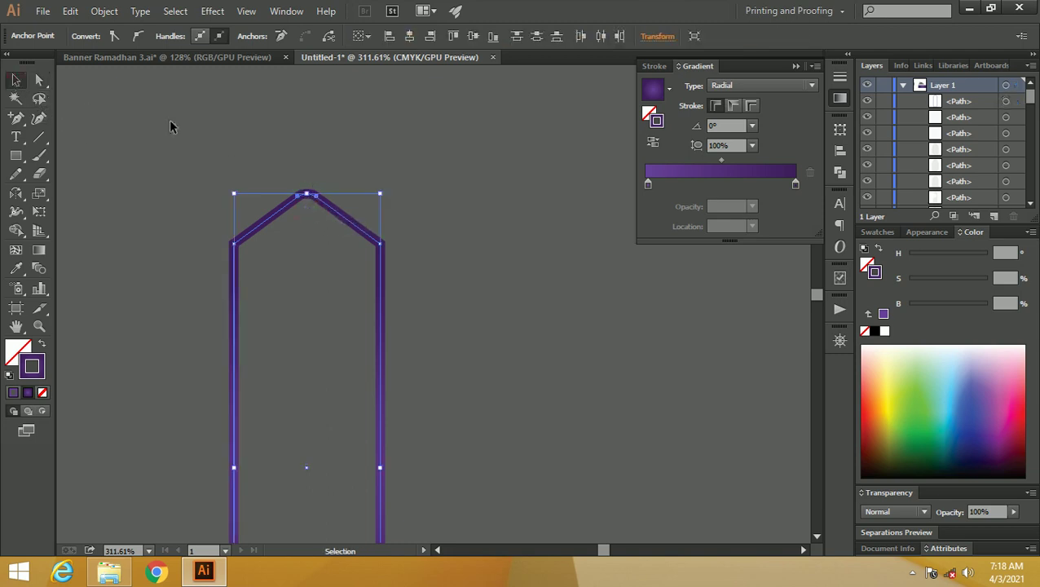
{"action": "left_click", "coordinate": [172, 128]}
- Shorten the peaked shape by moving its two bottom corner points straight up together
{"action": "left_click", "coordinate": [316, 202]}
{"action": "key", "text": "ctrl+space"}
{"action": "left_click_drag", "start_coordinate": [316, 202], "coordinate": [200, 223]}
{"action": "left_click_drag", "start_coordinate": [314, 246], "coordinate": [286, 237]}
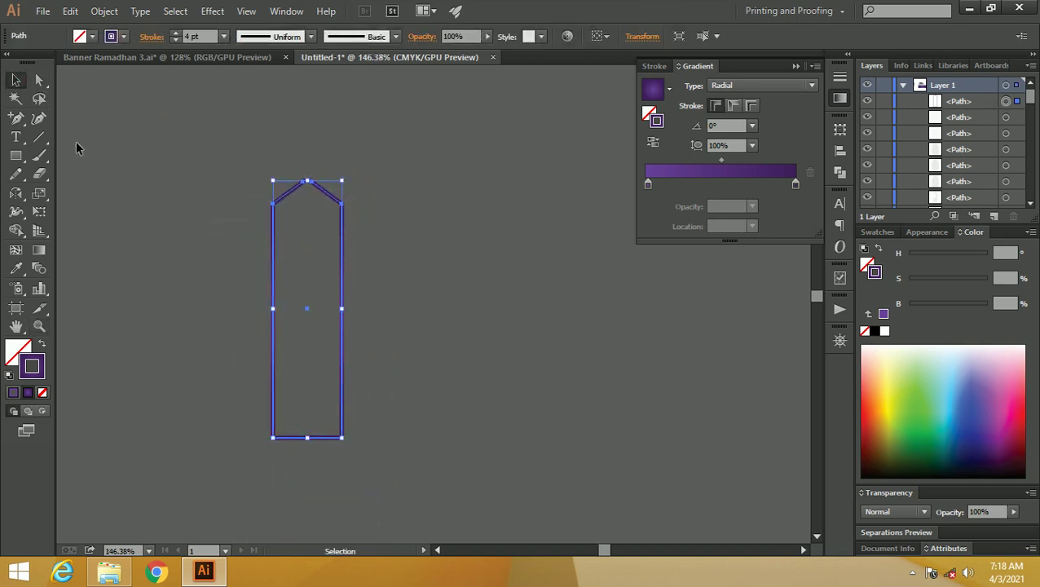
{"action": "left_click", "coordinate": [38, 79]}
{"action": "left_click_drag", "start_coordinate": [356, 455], "coordinate": [258, 433]}
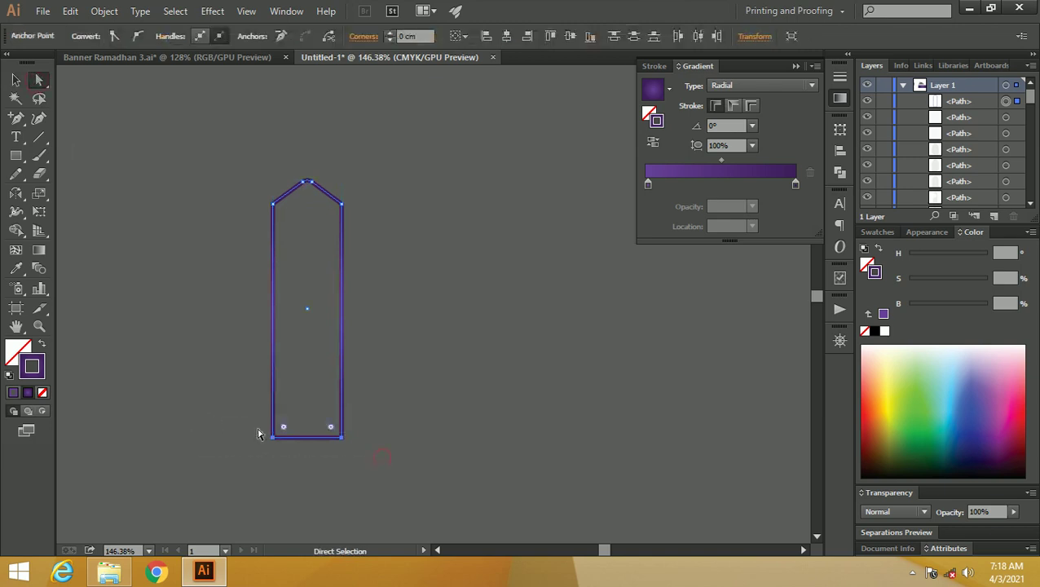
{"action": "left_click_drag", "start_coordinate": [342, 436], "coordinate": [340, 382]}
{"action": "left_click", "coordinate": [15, 79]}
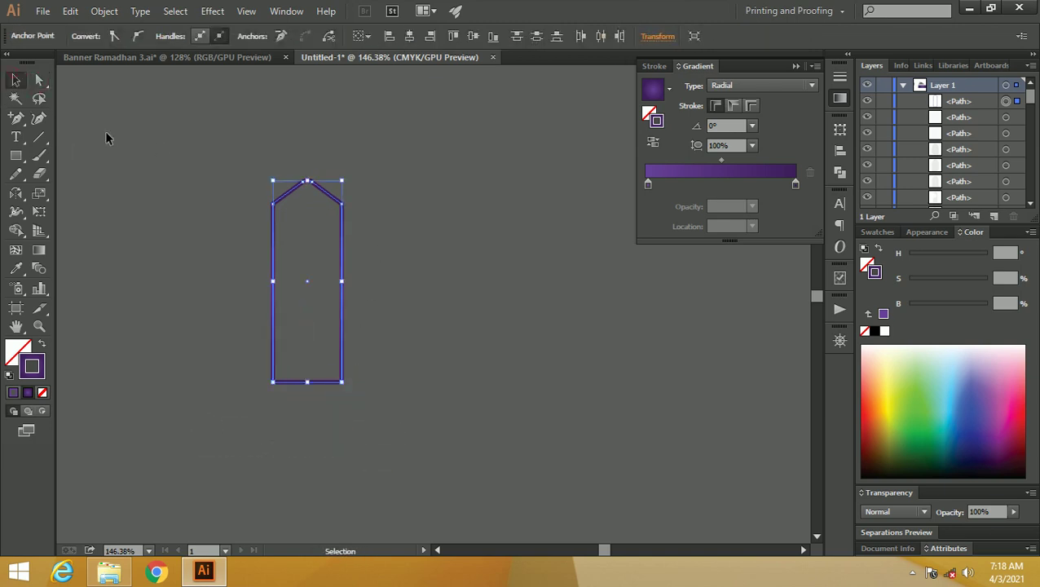
{"action": "left_click", "coordinate": [105, 137]}
- Create a copy of the peaked shape reflected across the horizontal axis
{"action": "left_click", "coordinate": [288, 197]}
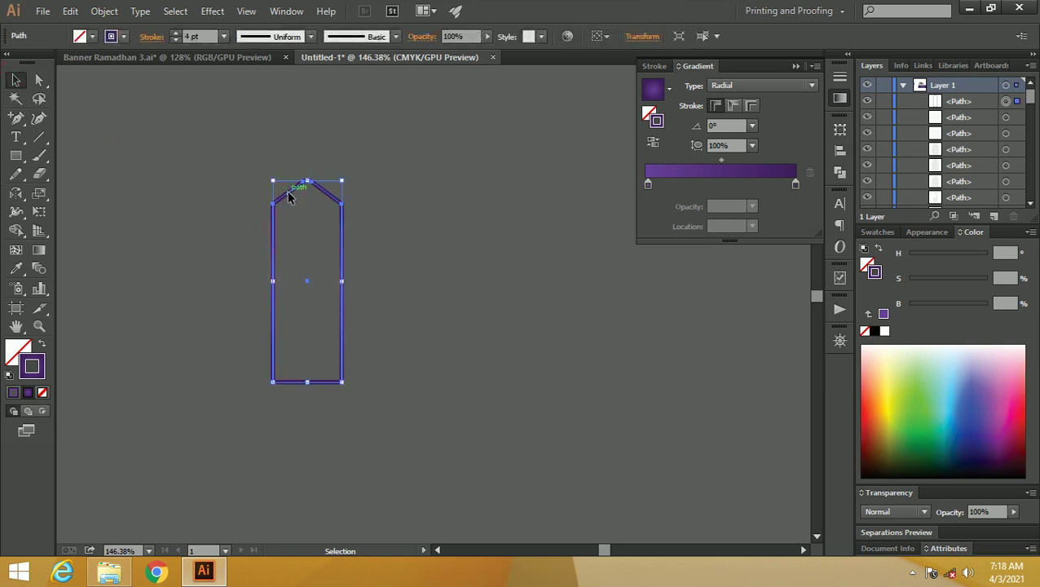
{"action": "right_click", "coordinate": [288, 196]}
{"action": "mouse_move", "coordinate": [376, 389]}
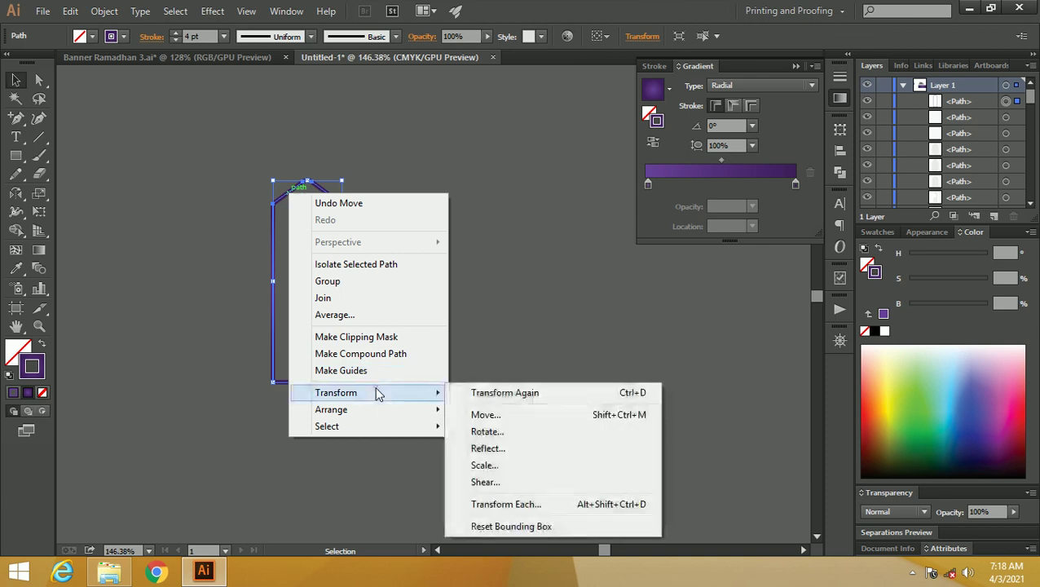
{"action": "left_click", "coordinate": [498, 450]}
{"action": "left_click", "coordinate": [414, 345]}
{"action": "left_click", "coordinate": [421, 203]}
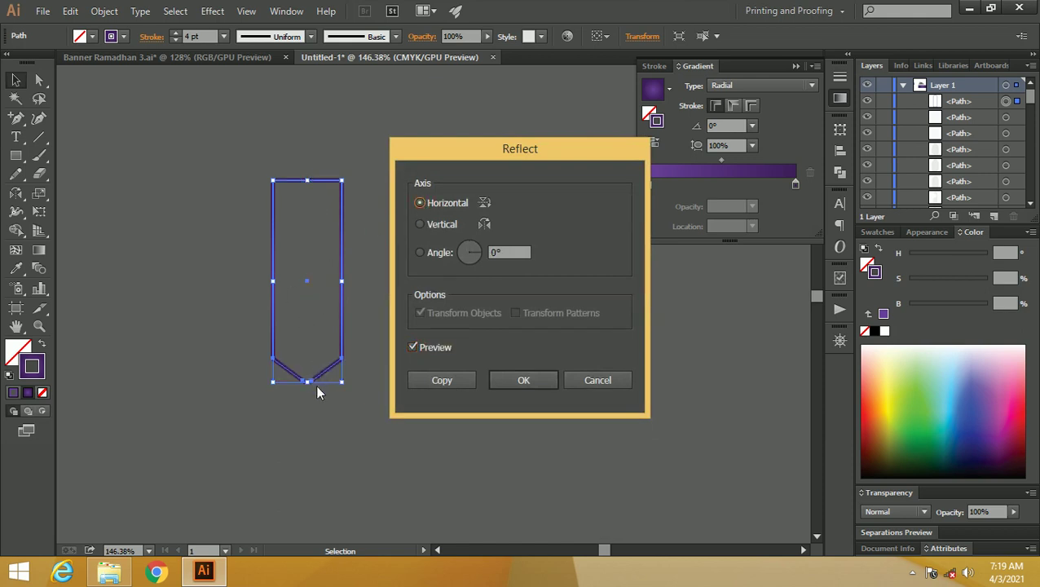
{"action": "left_click", "coordinate": [457, 381]}
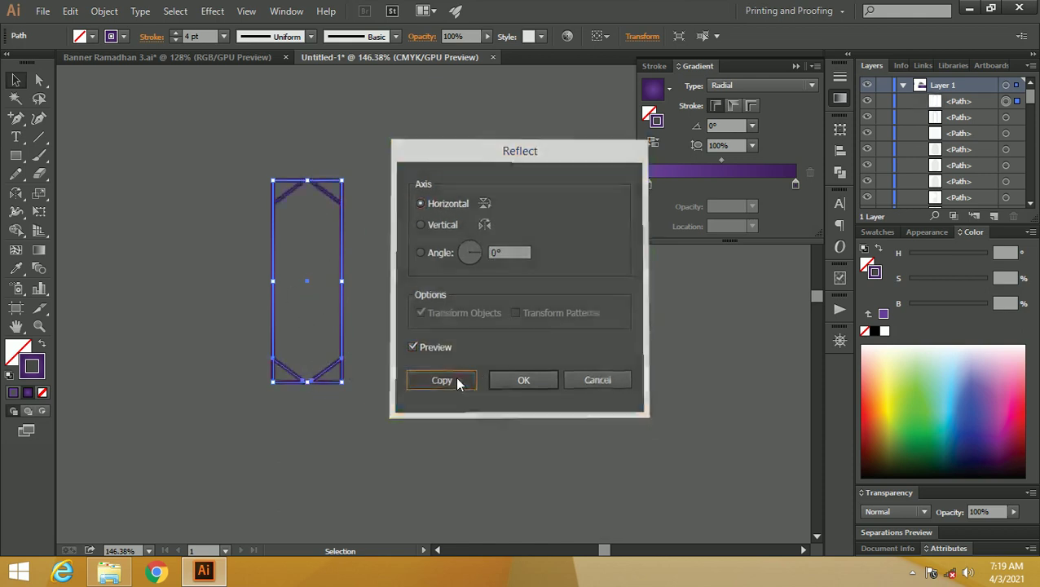
{"action": "left_click", "coordinate": [401, 289]}
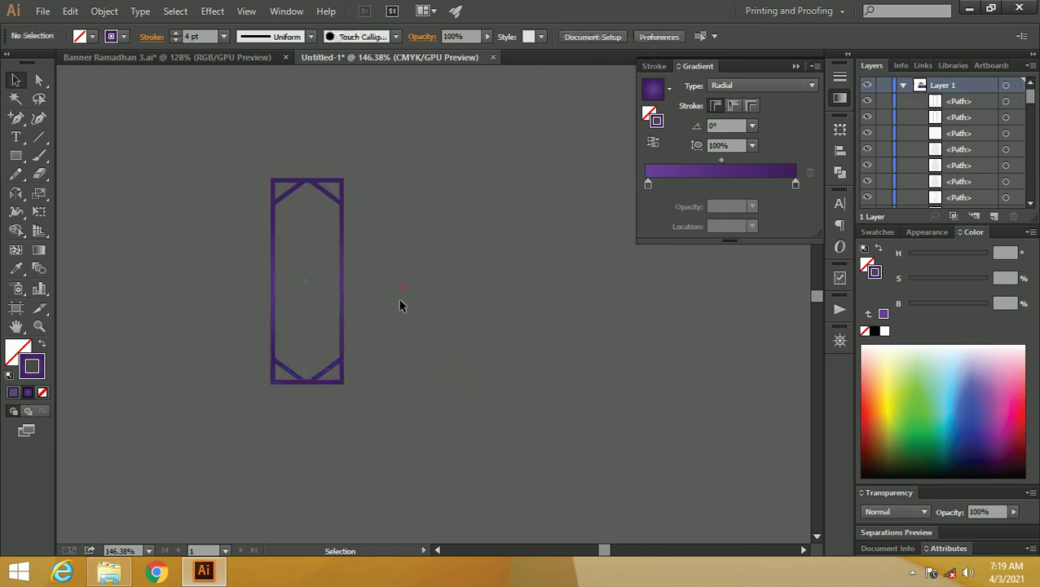
- Move the reflected copy straight down so its point extends below the original shape while their sides stay overlapped
{"action": "left_click", "coordinate": [331, 372]}
{"action": "key", "text": "Down"}
{"action": "key", "text": "Down"}
{"action": "key", "text": "Down"}
{"action": "key", "text": "Down"}
{"action": "key", "text": "Down"}
{"action": "key", "text": "Down"}
{"action": "key", "text": "Down"}
{"action": "key", "text": "Down"}
{"action": "key", "text": "Down"}
{"action": "key", "text": "Down"}
{"action": "key", "text": "Down"}
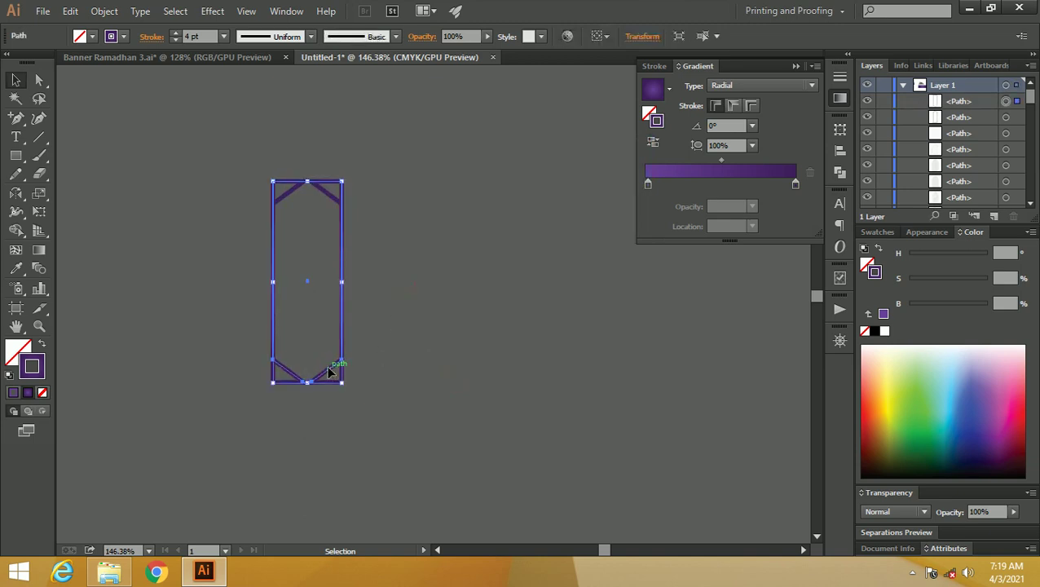
{"action": "left_click_drag", "start_coordinate": [328, 373], "coordinate": [332, 372]}
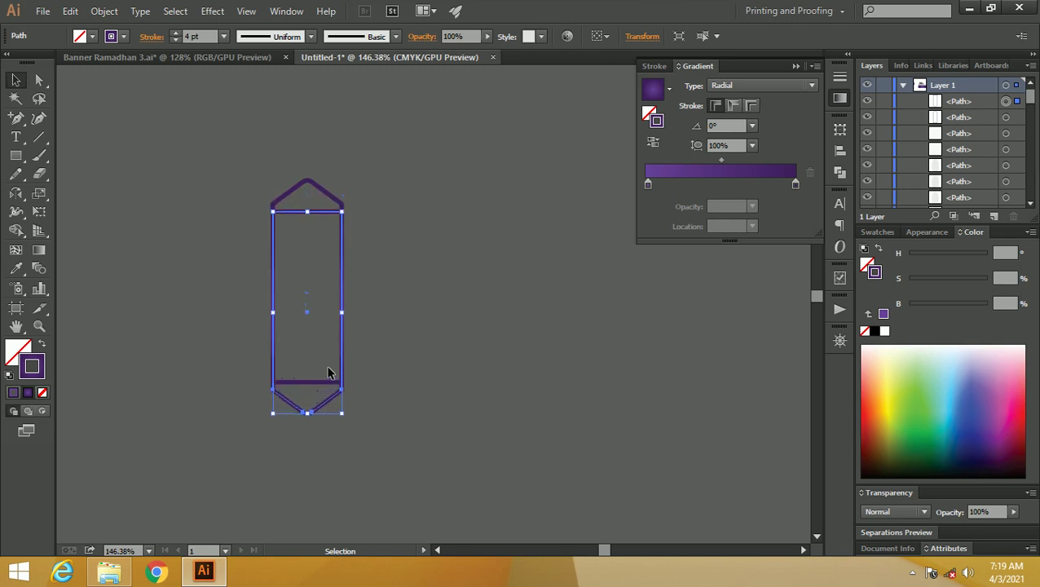
{"action": "left_click", "coordinate": [392, 278]}
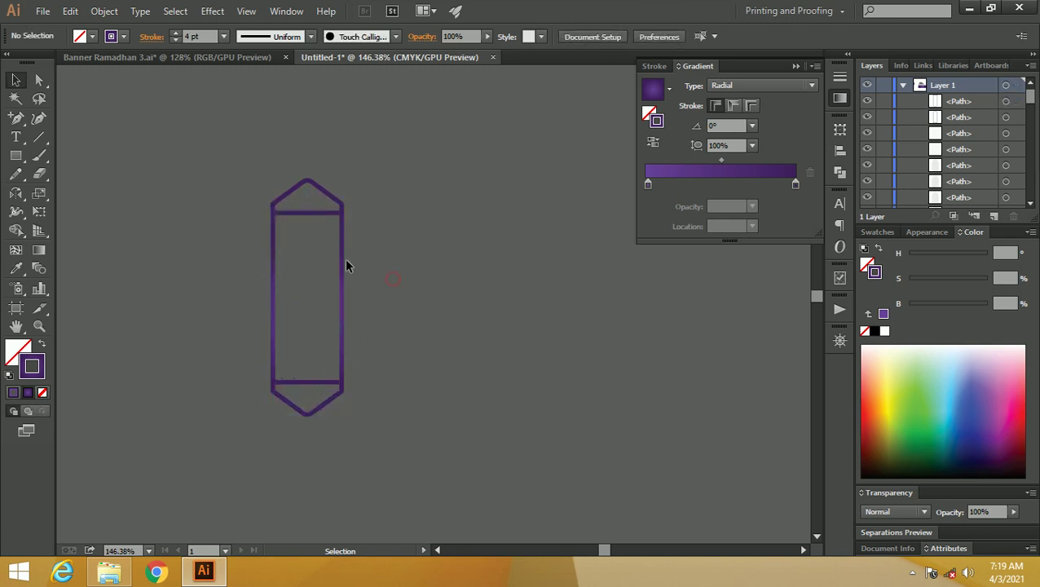
- Round the two shoulder corners beneath the upper shape's peak to a radius of 0.21 cm
{"action": "left_click", "coordinate": [322, 215]}
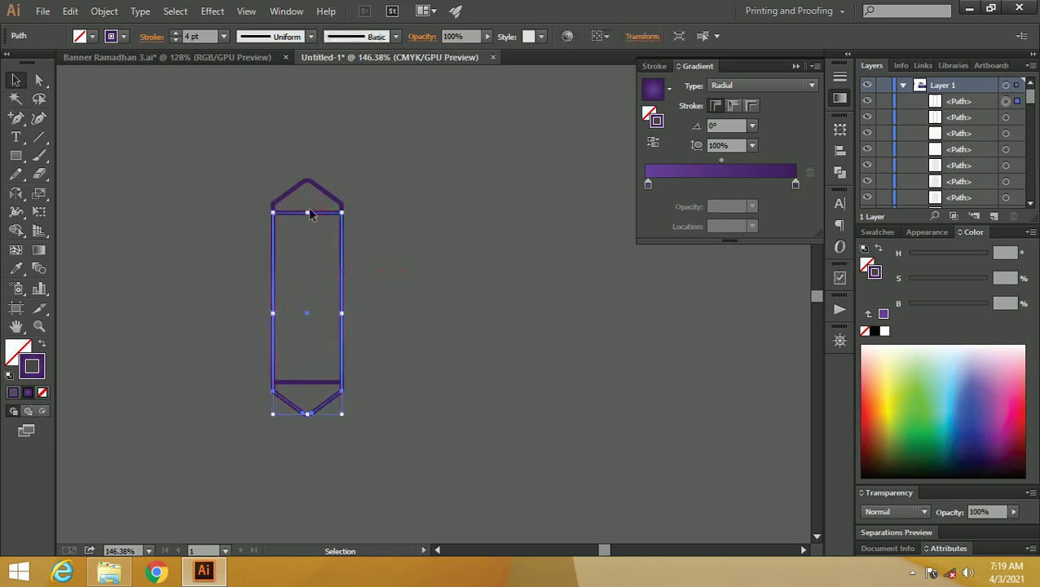
{"action": "left_click_drag", "start_coordinate": [273, 201], "coordinate": [274, 205]}
{"action": "key", "text": "z"}
{"action": "left_click_drag", "start_coordinate": [215, 189], "coordinate": [283, 239]}
{"action": "key", "text": "a"}
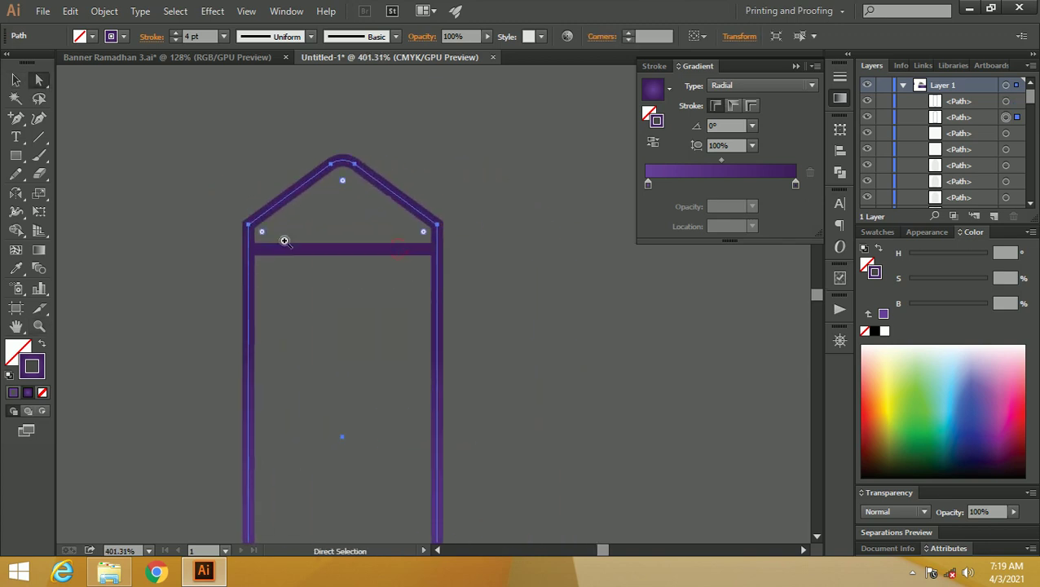
{"action": "left_click", "coordinate": [248, 224]}
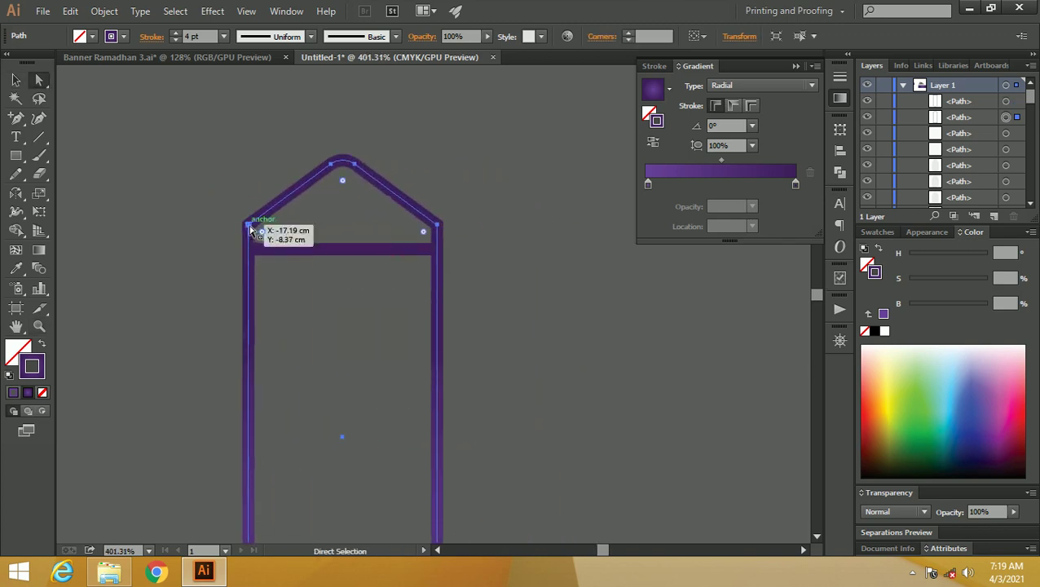
{"action": "left_click", "coordinate": [438, 225]}
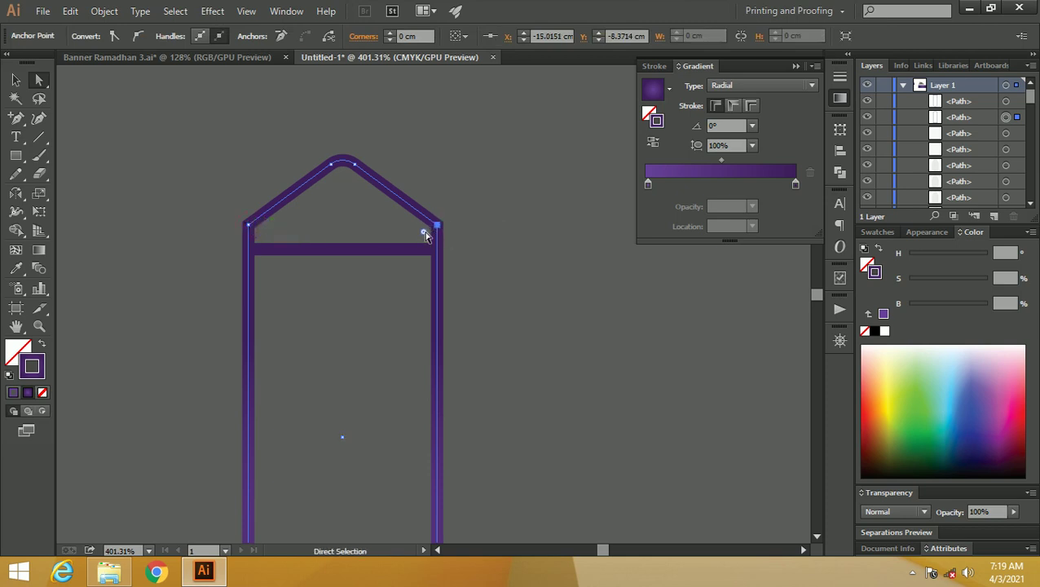
{"action": "left_click", "coordinate": [249, 225], "text": "shift"}
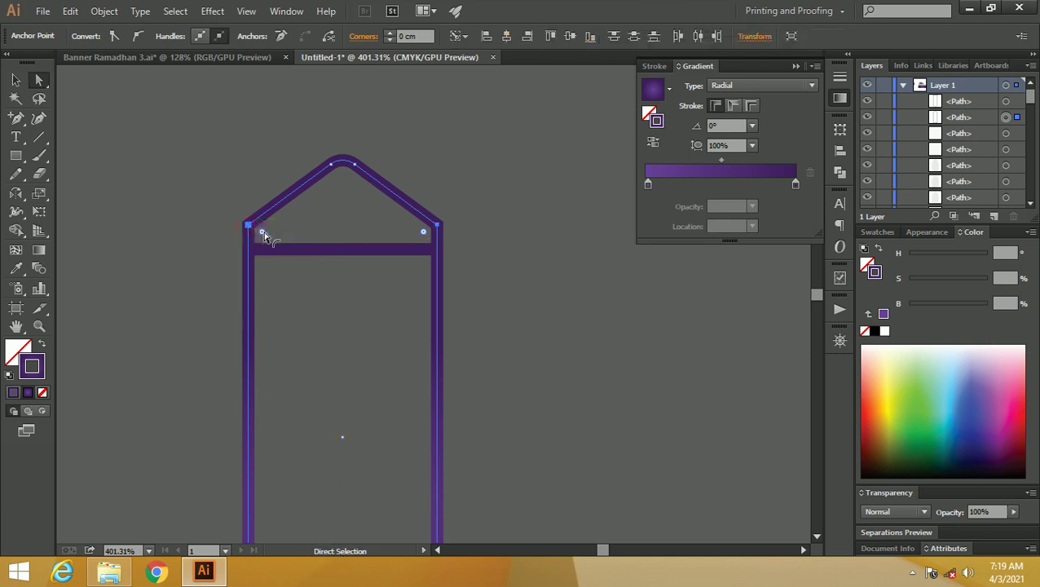
{"action": "left_click_drag", "start_coordinate": [261, 235], "coordinate": [269, 236]}
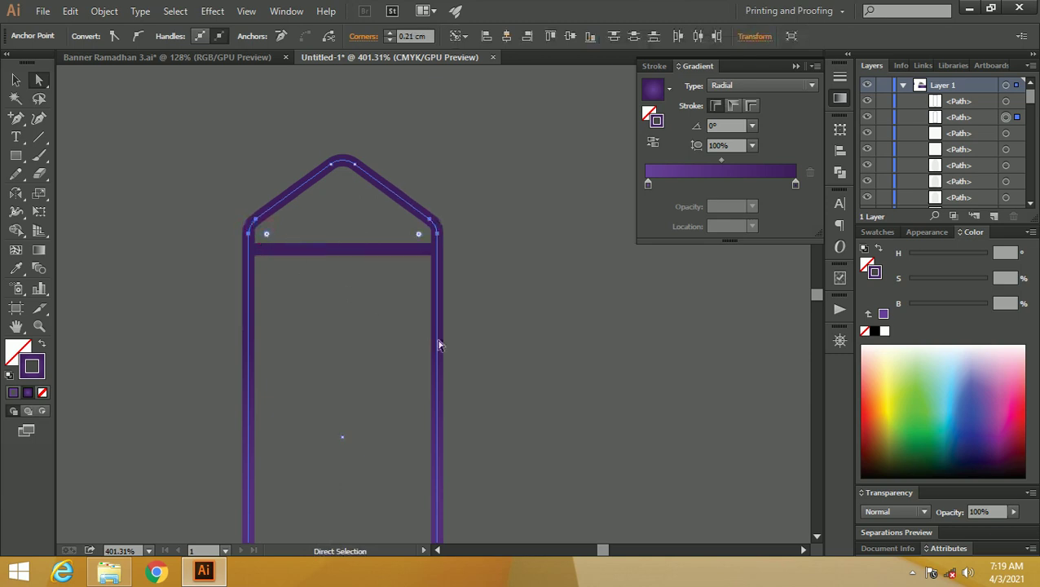
- Round the two shoulder corners above the reflected shape's lower point to a radius of 0.21 cm, and deselect it
{"action": "scroll", "coordinate": [403, 413], "scroll_direction": "down", "scroll_amount": 10}
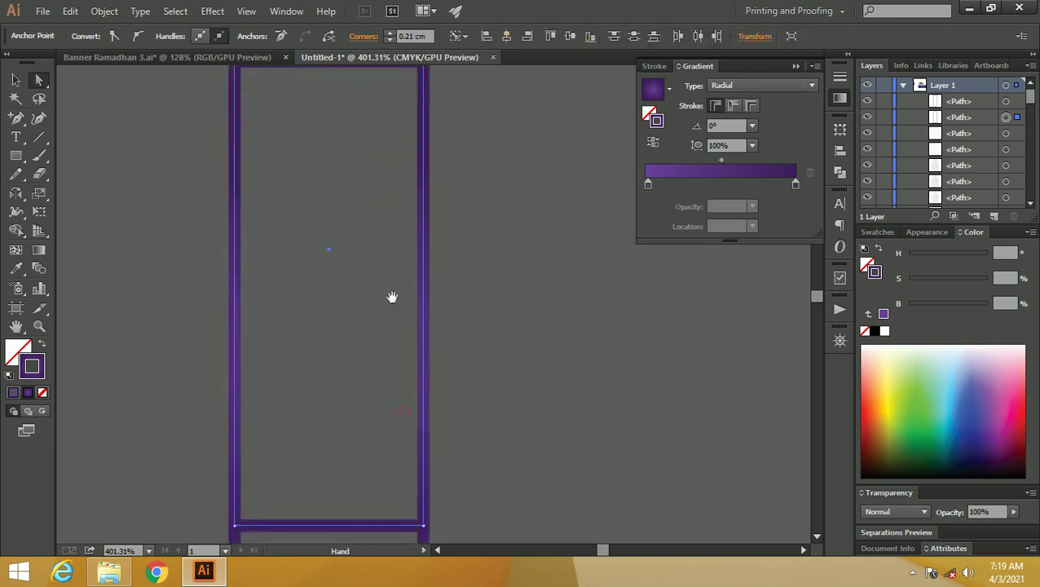
{"action": "left_click", "coordinate": [425, 375]}
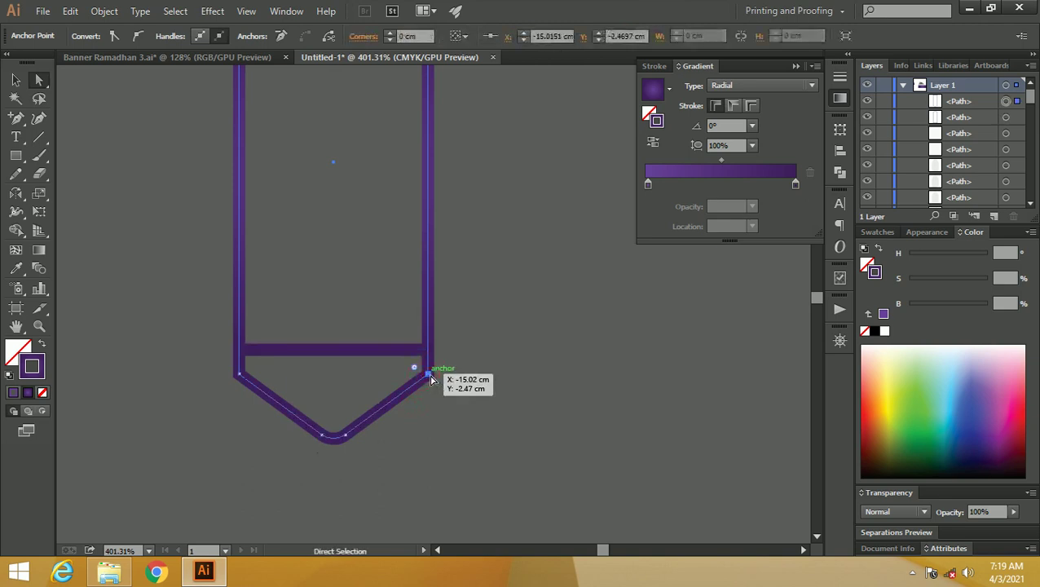
{"action": "left_click", "coordinate": [241, 373], "text": "shift"}
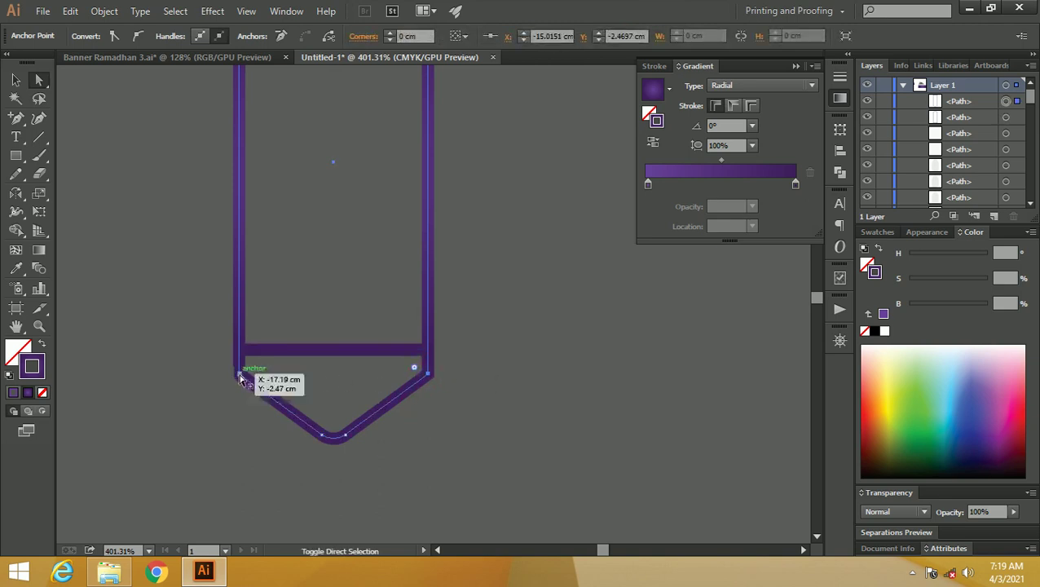
{"action": "left_click_drag", "start_coordinate": [253, 369], "coordinate": [256, 364]}
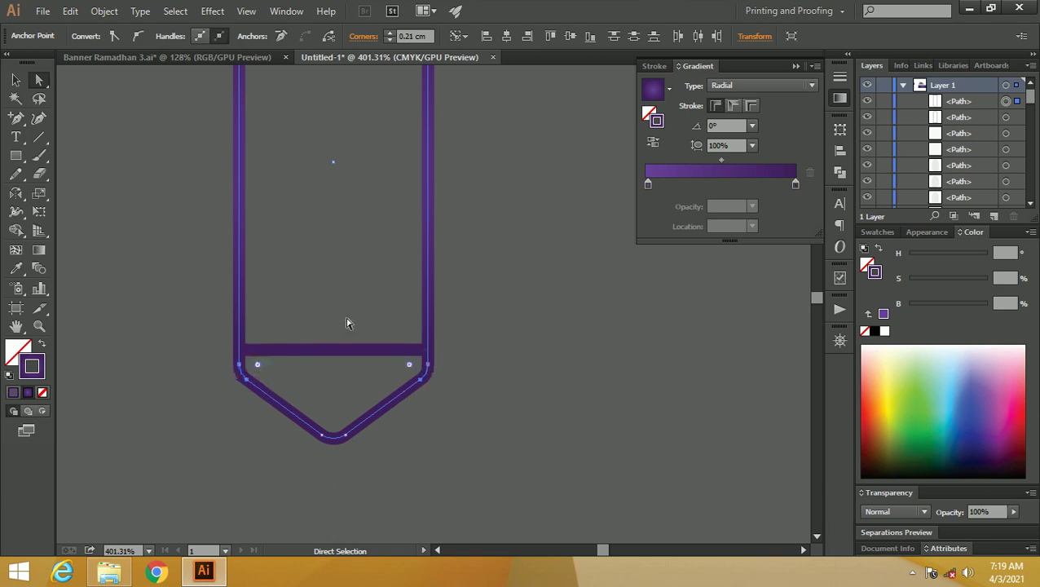
{"action": "key", "text": "z"}
{"action": "left_click_drag", "start_coordinate": [498, 242], "coordinate": [360, 314]}
{"action": "key", "text": "space"}
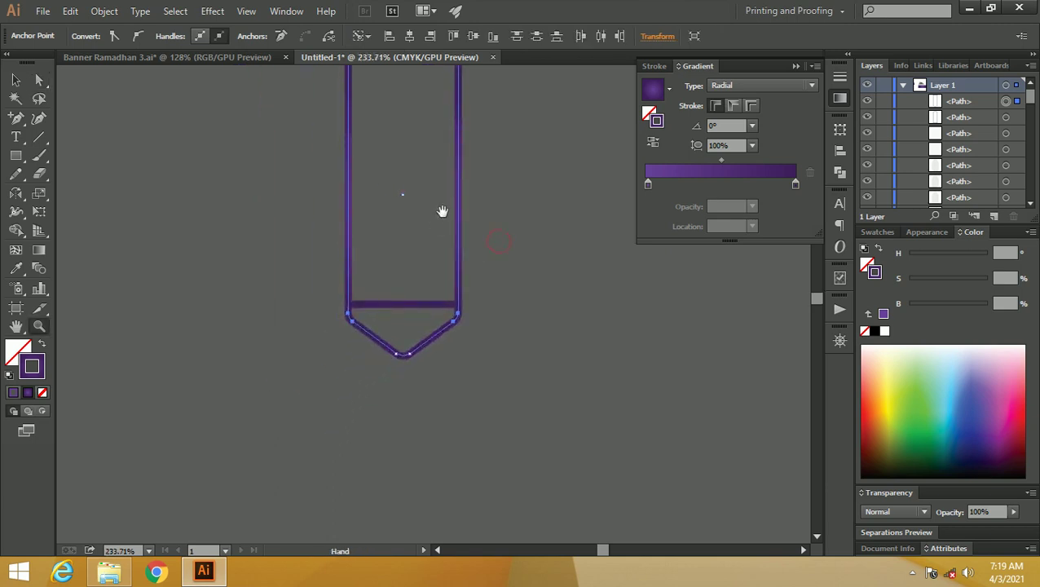
{"action": "left_click_drag", "start_coordinate": [442, 210], "coordinate": [357, 393]}
{"action": "left_click_drag", "start_coordinate": [372, 353], "coordinate": [382, 325]}
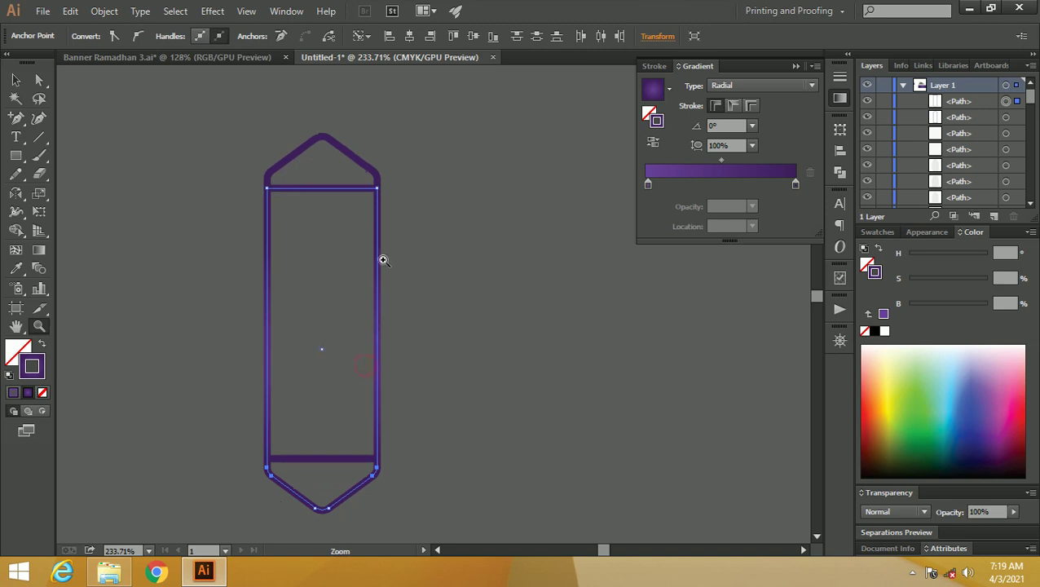
{"action": "left_click", "coordinate": [16, 79]}
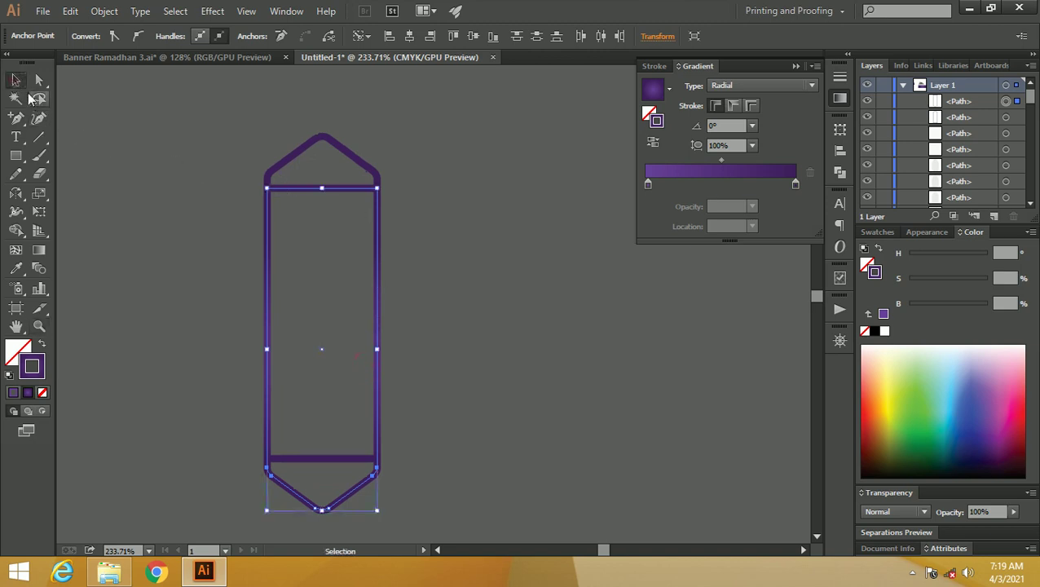
{"action": "left_click", "coordinate": [113, 118]}
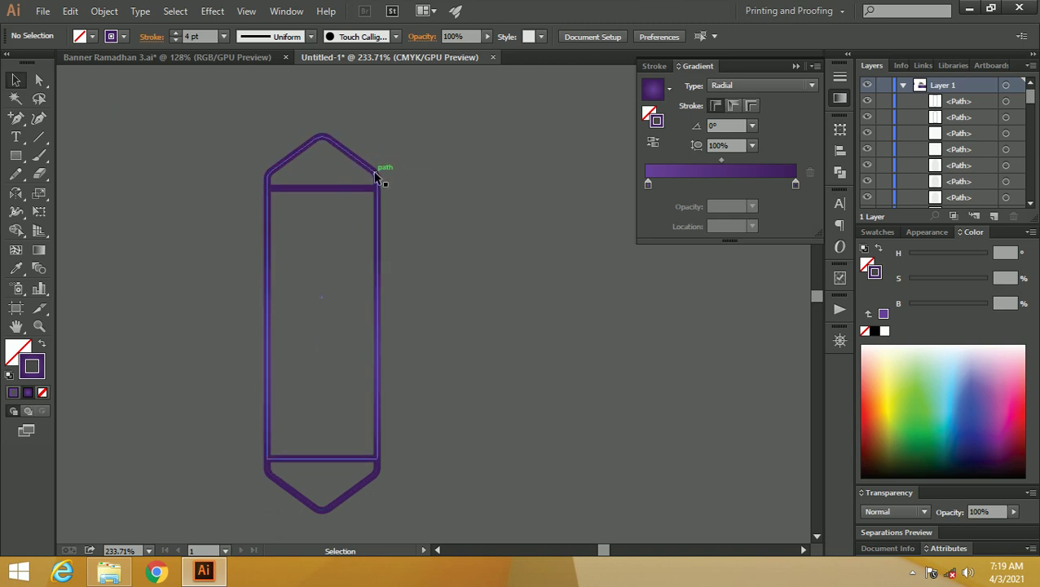
- Select both overlapping shapes and unite them into a single elongated outline with pointed ends
{"action": "left_click_drag", "start_coordinate": [362, 361], "coordinate": [232, 128]}
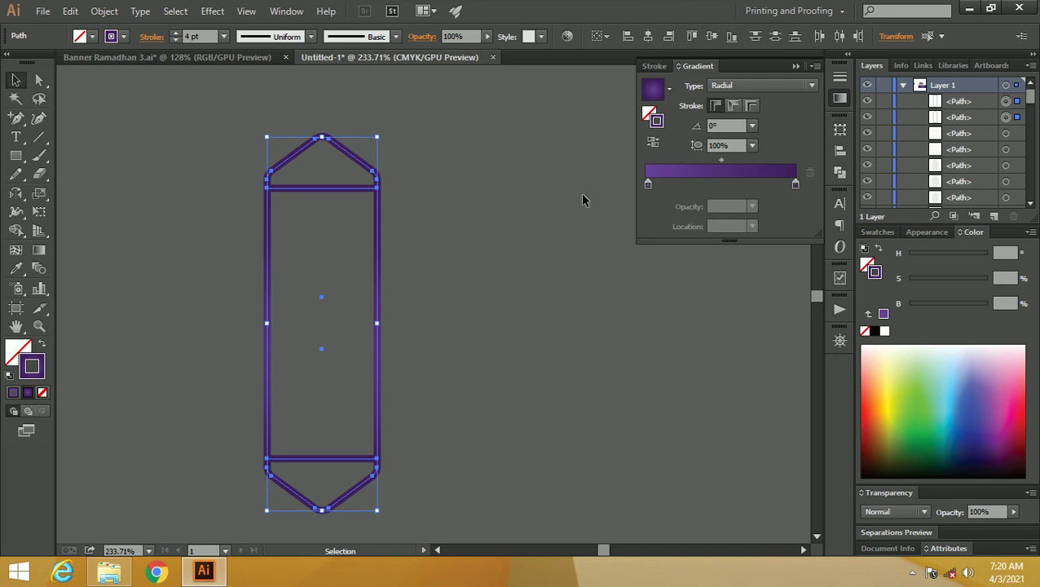
{"action": "left_click", "coordinate": [838, 174]}
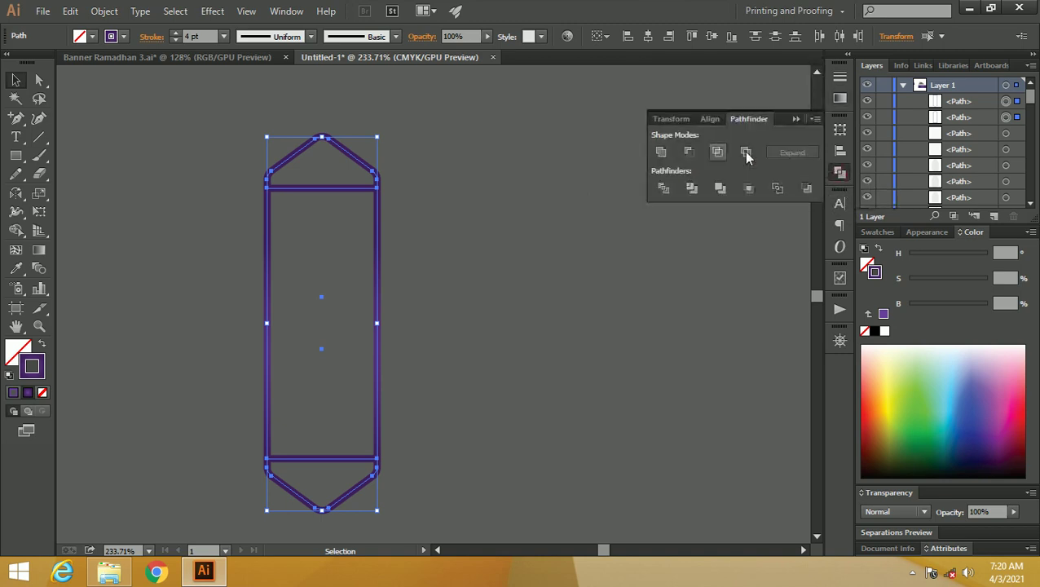
{"action": "left_click", "coordinate": [661, 151]}
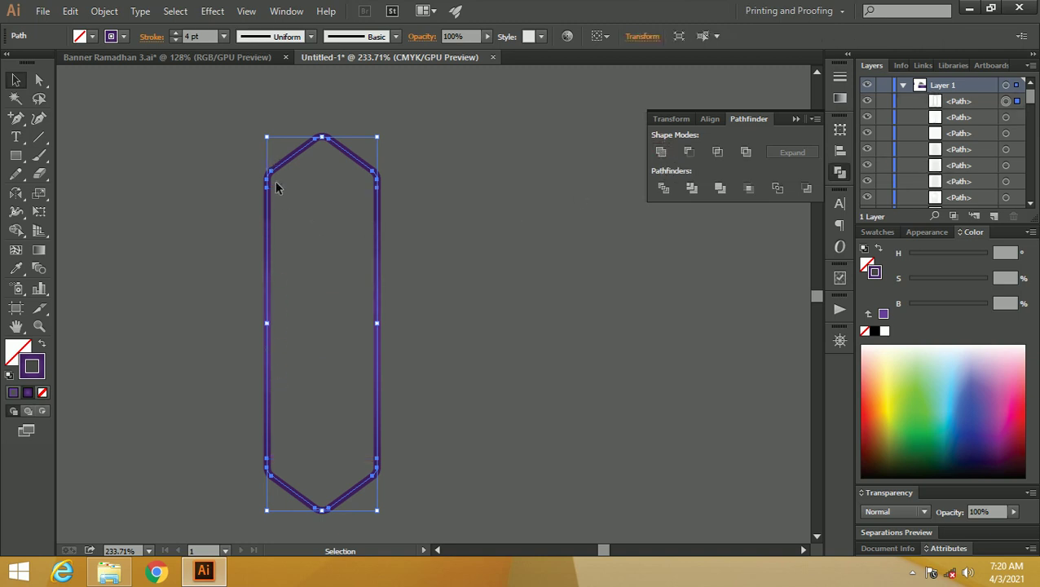
{"action": "left_click", "coordinate": [454, 202]}
- Make a copy of the elongated pointed outline rotated by 45° about its centre
{"action": "key", "text": "z"}
{"action": "left_click", "coordinate": [405, 164], "text": "alt"}
{"action": "left_click_drag", "start_coordinate": [327, 188], "coordinate": [367, 184]}
{"action": "key", "text": "v"}
{"action": "left_click", "coordinate": [368, 184]}
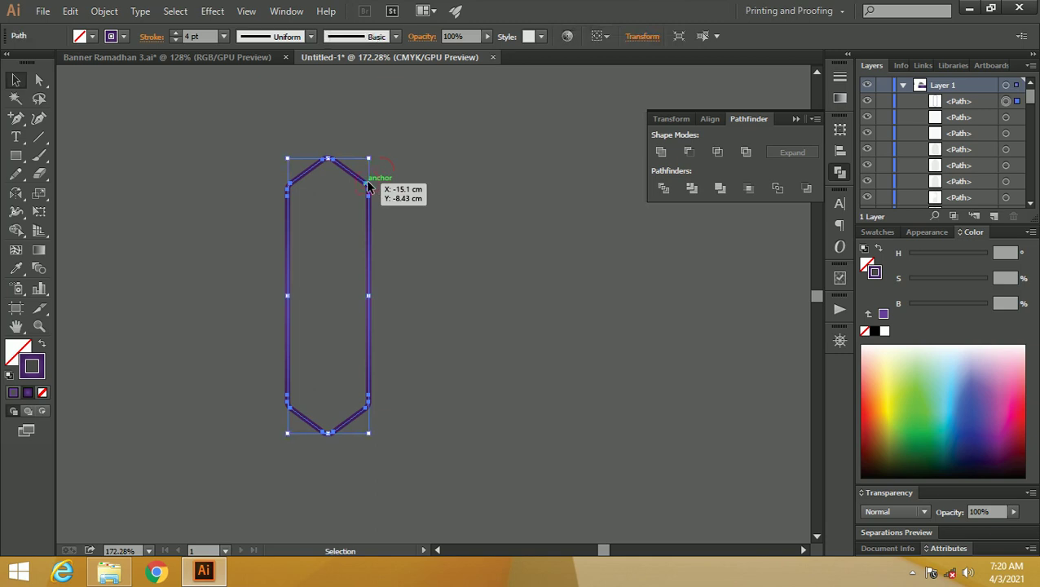
{"action": "key", "text": "r"}
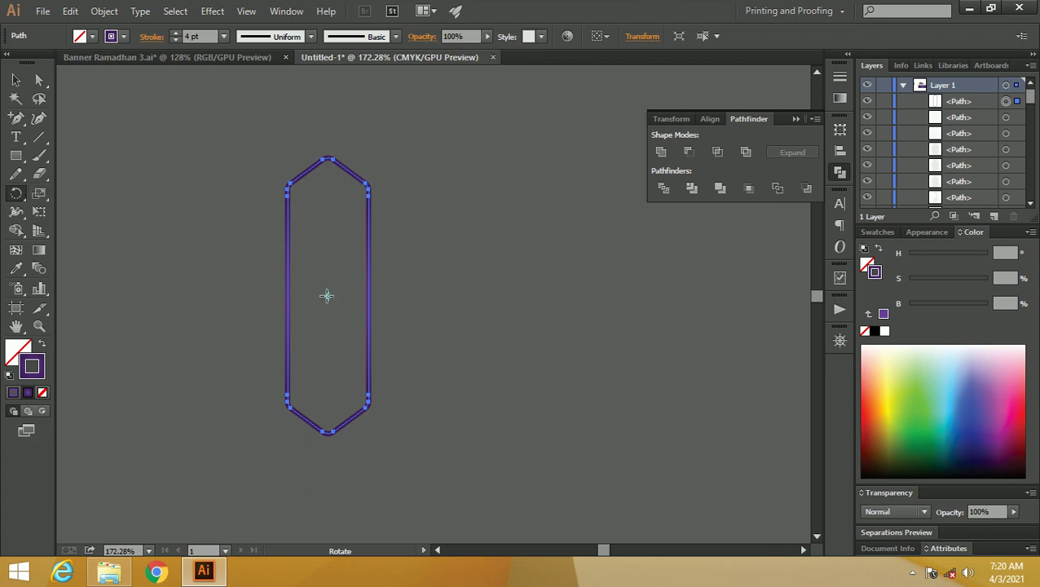
{"action": "double_click", "coordinate": [16, 196]}
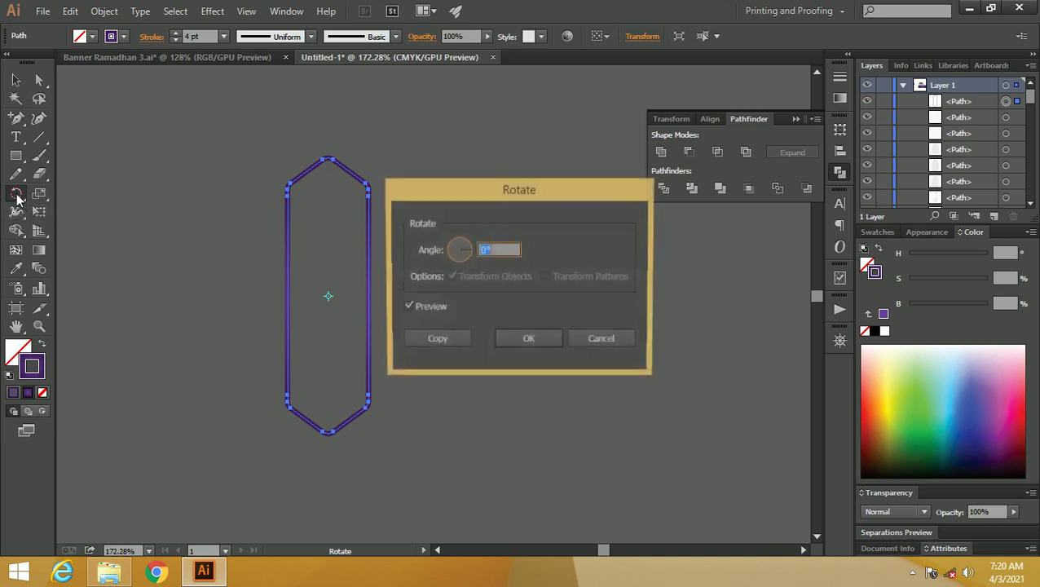
{"action": "left_click_drag", "start_coordinate": [460, 188], "coordinate": [468, 174]}
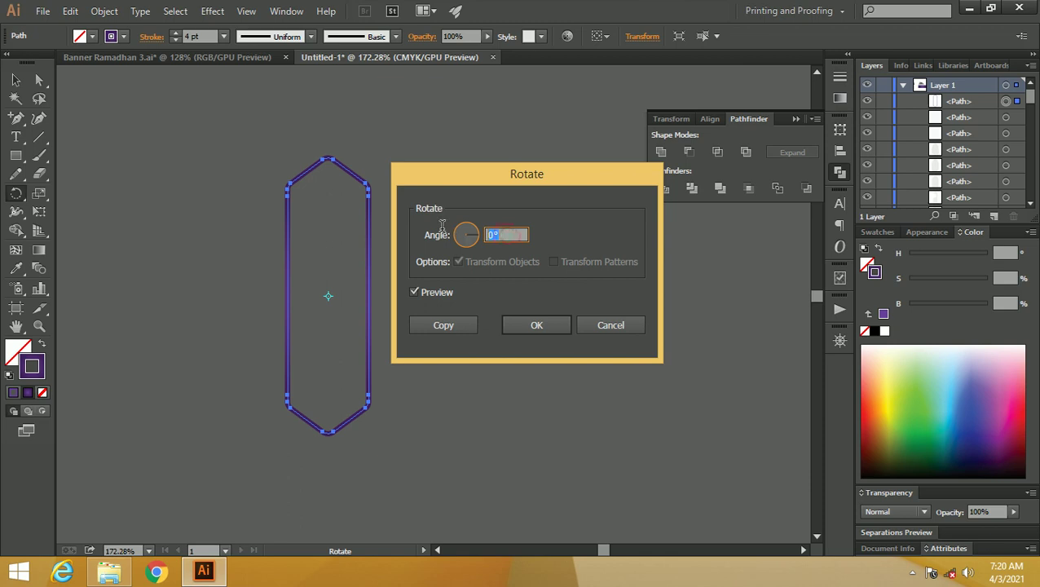
{"action": "type", "text": "45"}
{"action": "left_click", "coordinate": [444, 325]}
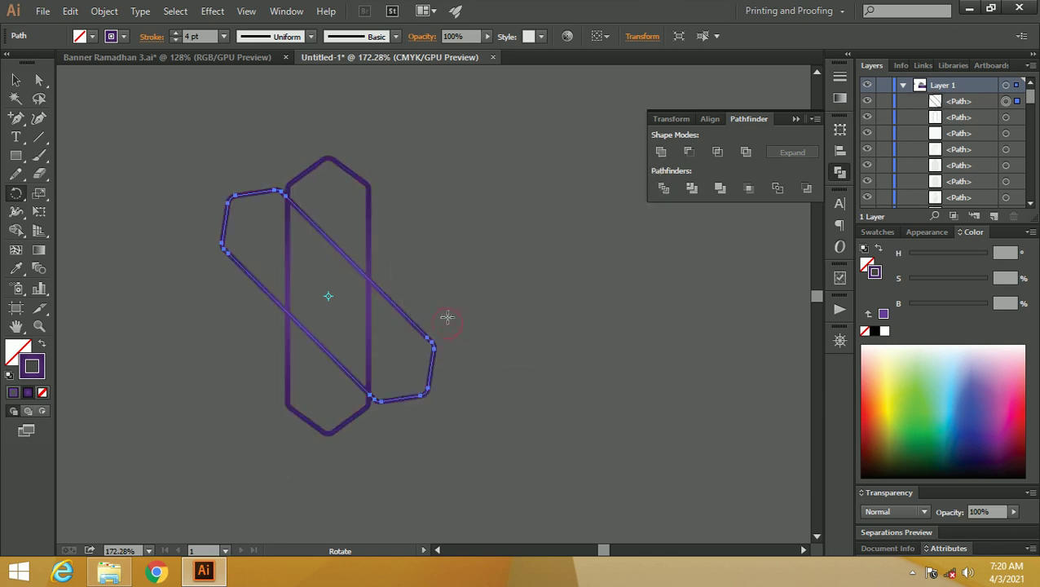
- Repeat the rotated copy twice to build an eight-pointed rosette of four crossing outlines, and deselect it
{"action": "key", "text": "v"}
{"action": "key", "text": "ctrl+d"}
{"action": "key", "text": "ctrl+d"}
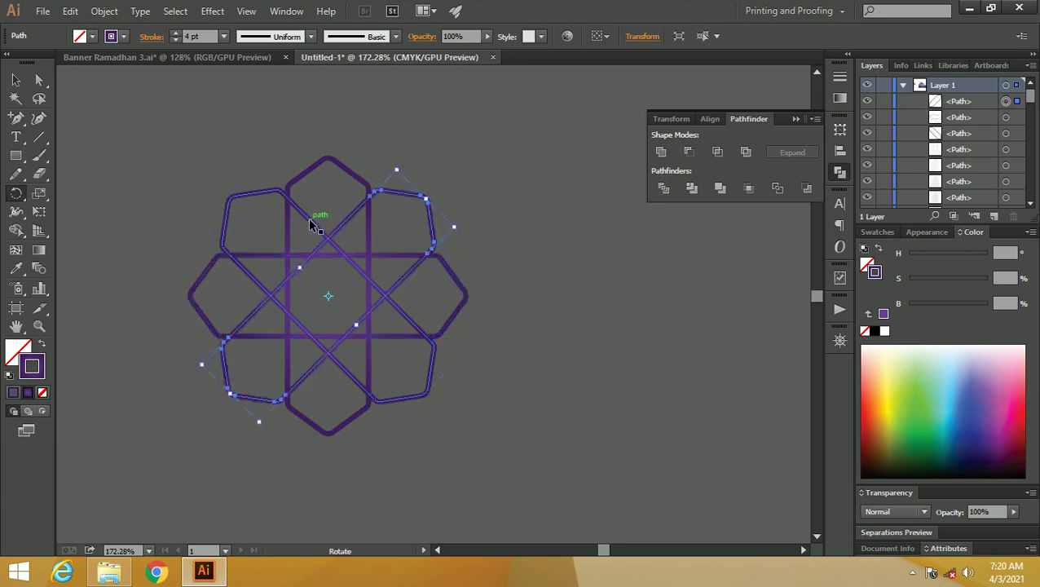
{"action": "left_click", "coordinate": [15, 79]}
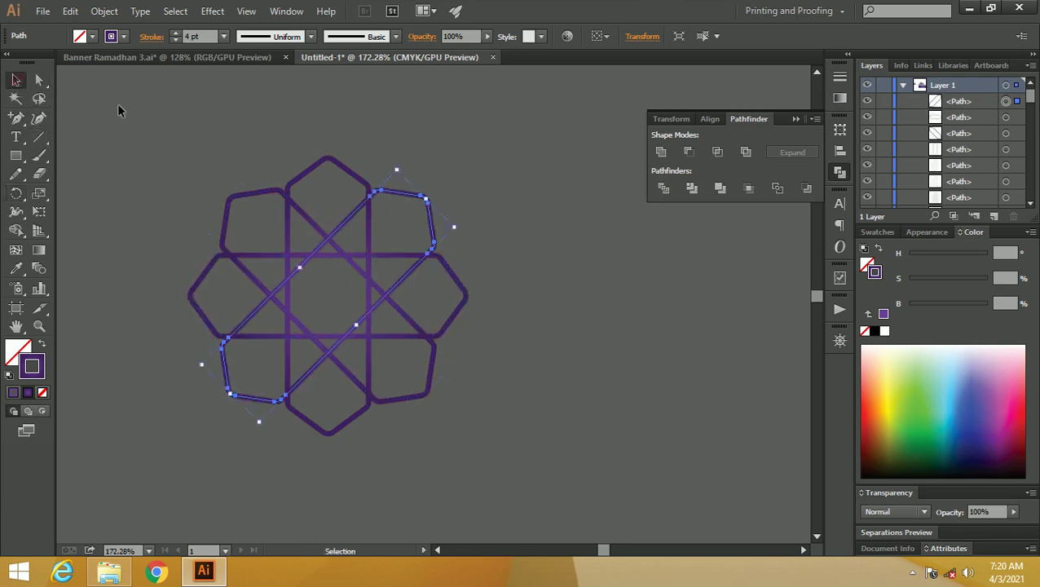
{"action": "left_click", "coordinate": [118, 104]}
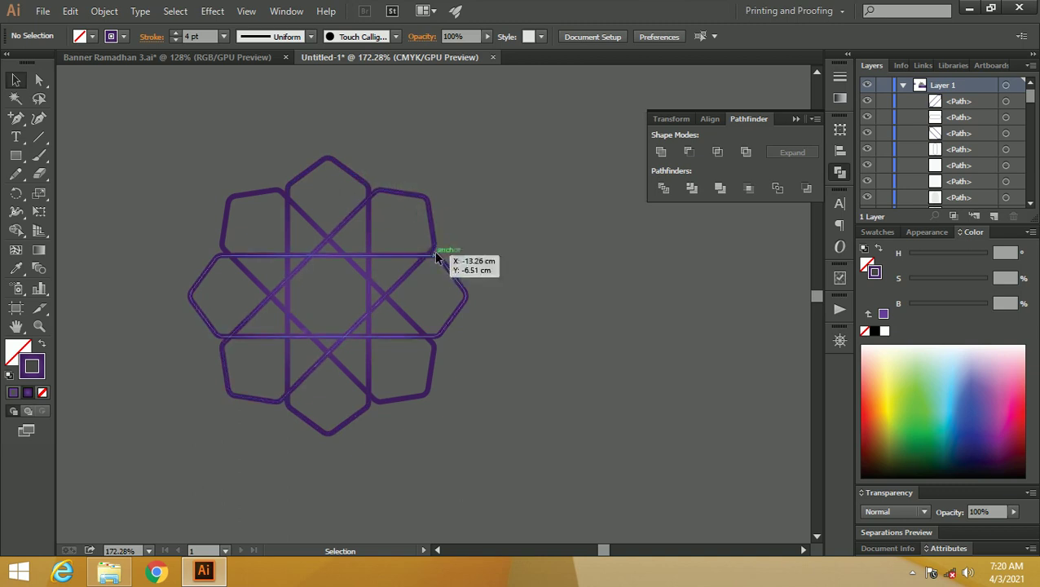
{"action": "key", "text": "z"}
{"action": "left_click_drag", "start_coordinate": [422, 233], "coordinate": [364, 260]}
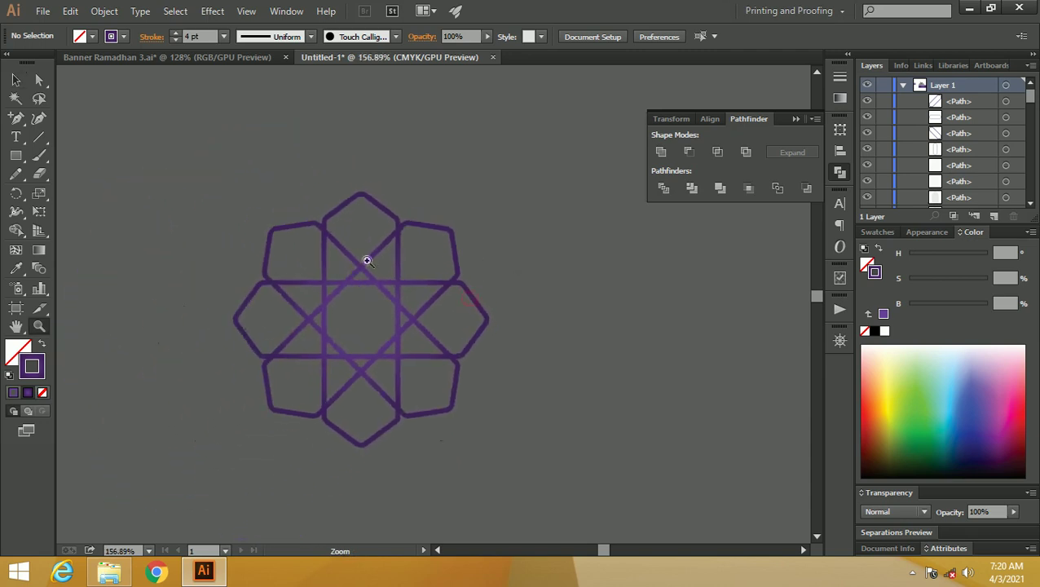
- Undo the three rotated copies, leaving only the upright outline
{"action": "key", "text": "ctrl+z"}
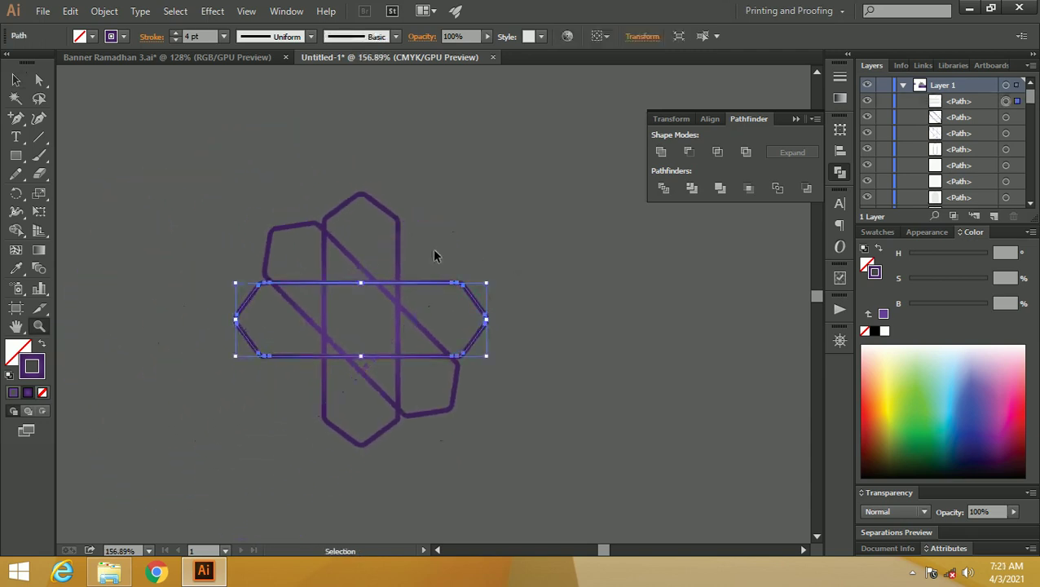
{"action": "key", "text": "ctrl+z"}
{"action": "key", "text": "ctrl+z"}
- Narrow the upright outline slightly and evenly about its centre, keeping its height, and deselect it
{"action": "key", "text": "v"}
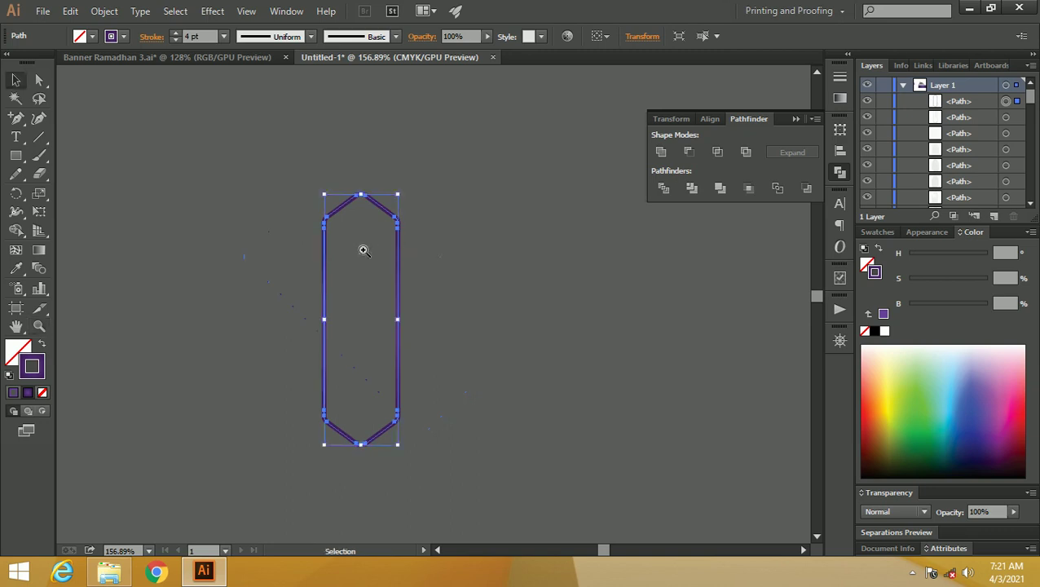
{"action": "mouse_move", "coordinate": [399, 320]}
{"action": "left_mouse_down"}
{"action": "mouse_move", "coordinate": [374, 322]}
{"action": "mouse_move", "coordinate": [394, 321]}
{"action": "left_mouse_up"}
{"action": "left_click", "coordinate": [441, 274]}
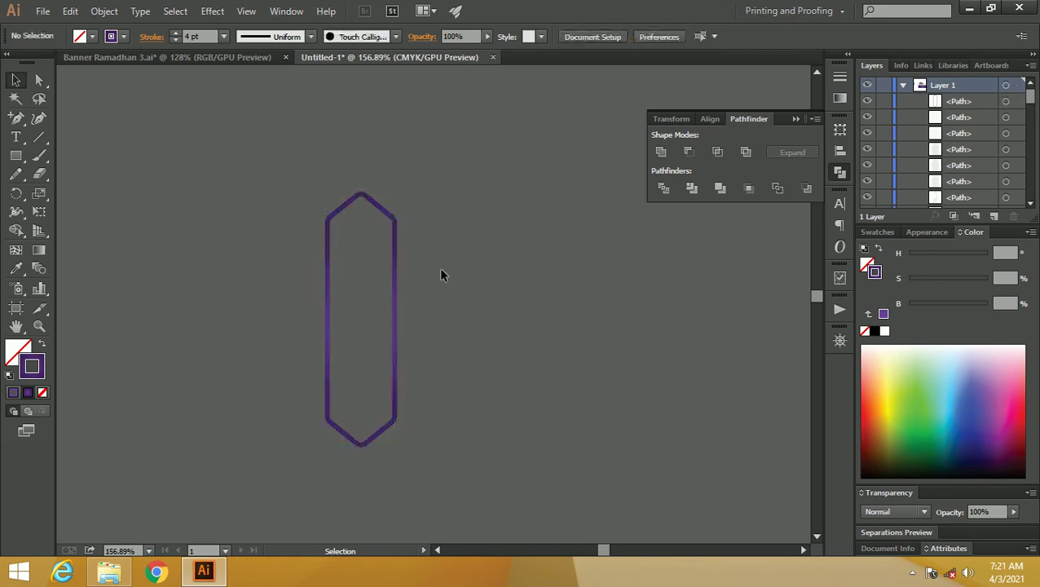
- Create a copy of the narrowed outline rotated by 45° about its centre
{"action": "left_click", "coordinate": [396, 237]}
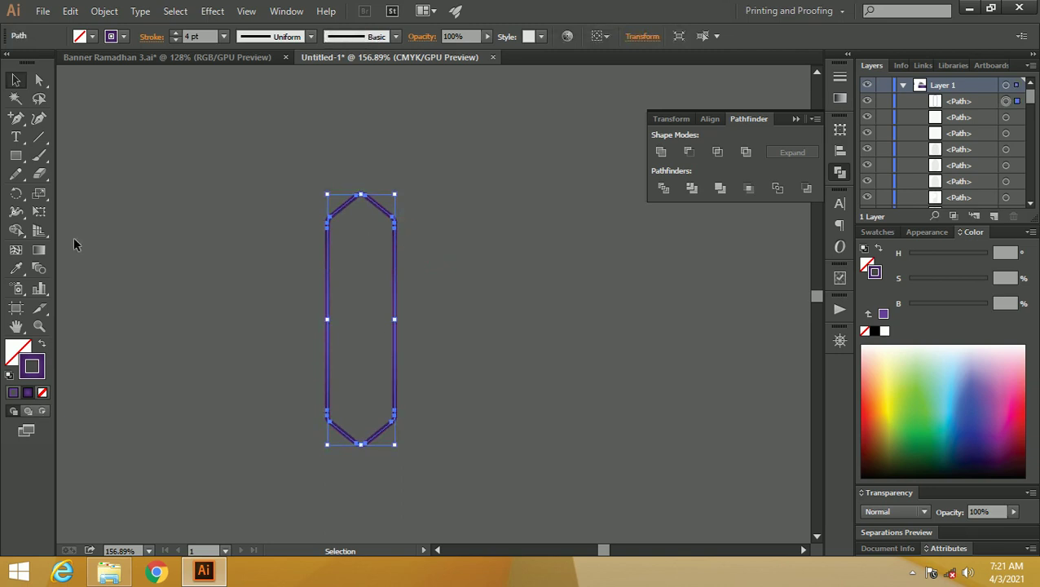
{"action": "left_click", "coordinate": [16, 193]}
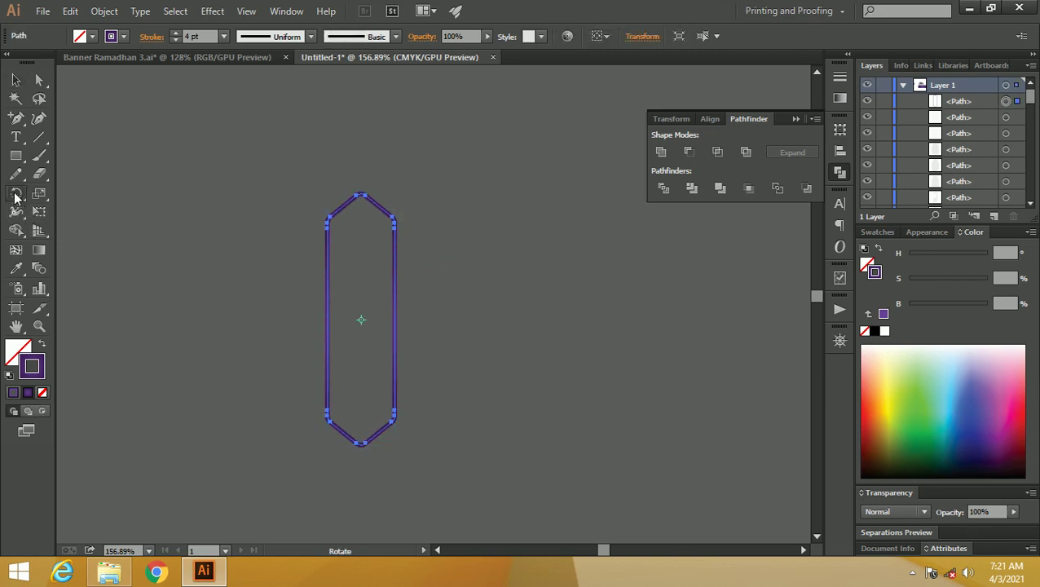
{"action": "double_click", "coordinate": [18, 196]}
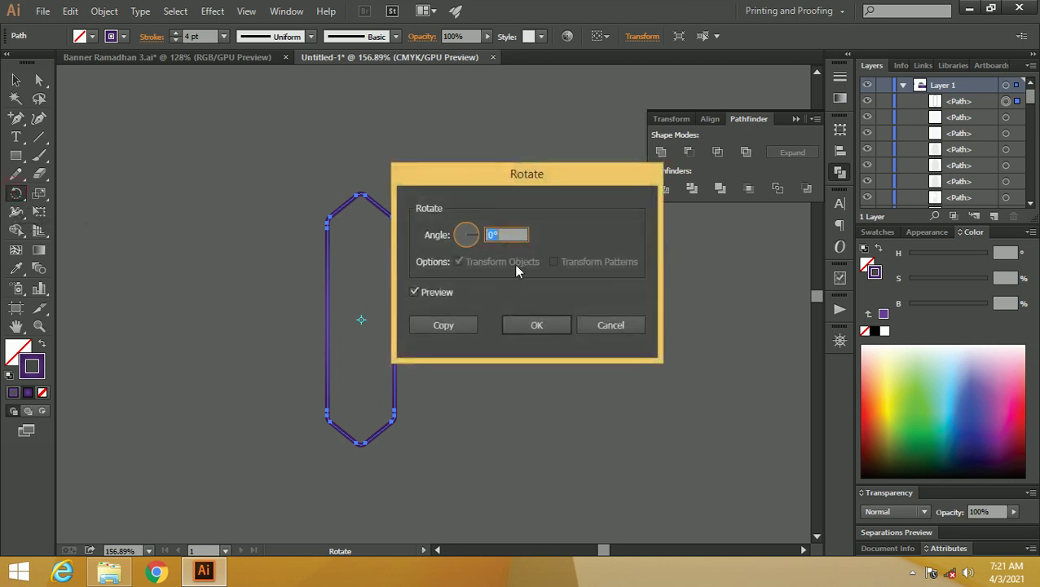
{"action": "type", "text": "45"}
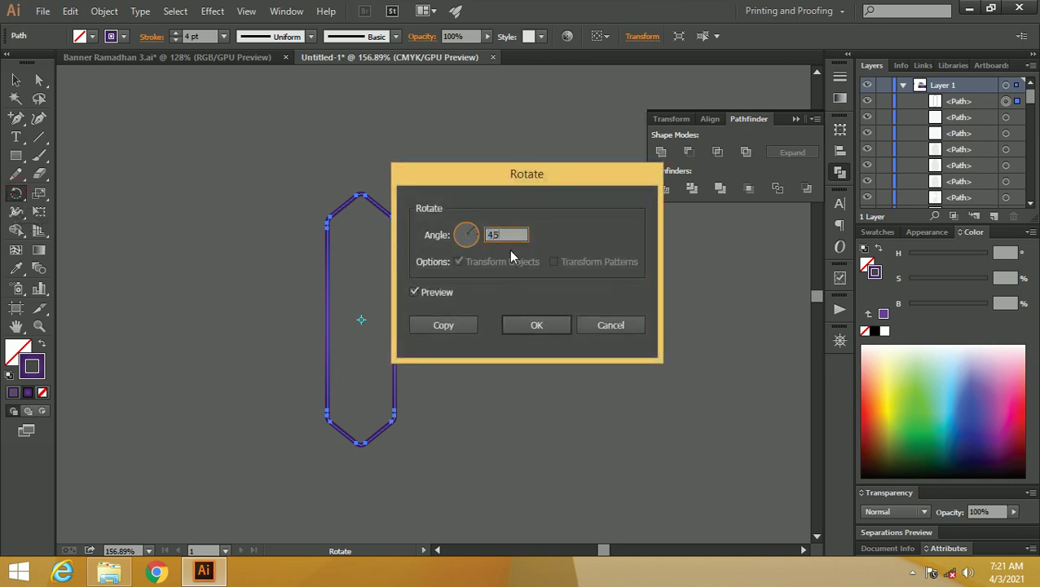
{"action": "left_click", "coordinate": [444, 325]}
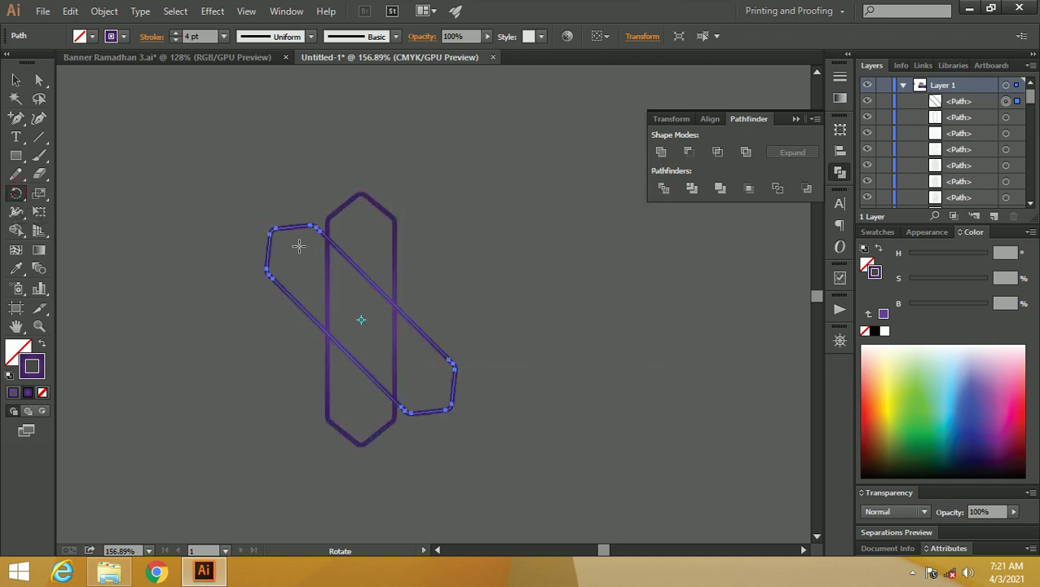
- Repeat the 45° rotated copy twice more to complete the eight-pointed rosette, and deselect it
{"action": "key", "text": "ctrl+d"}
{"action": "key", "text": "ctrl+d"}
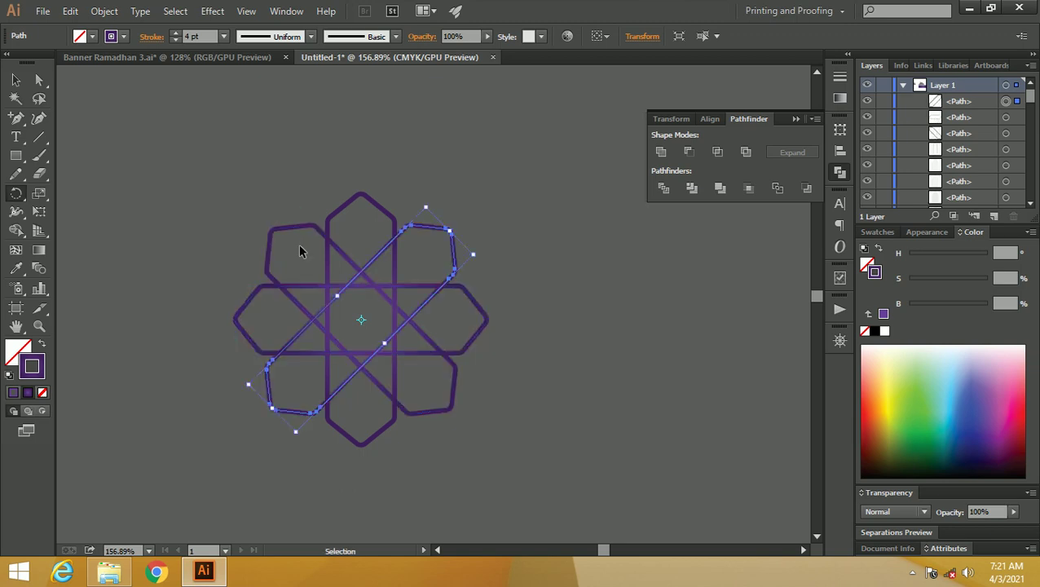
{"action": "left_click", "coordinate": [16, 79]}
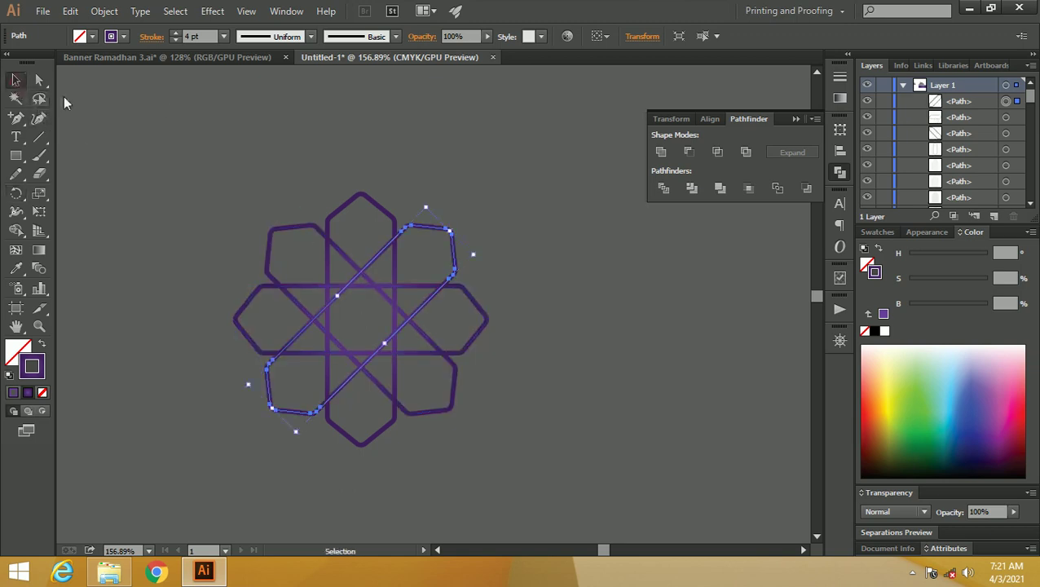
{"action": "left_click", "coordinate": [163, 101]}
- Select all four outlines of the rosette, set their stroke weight to 7 pt, and deselect them
{"action": "key", "text": "z"}
{"action": "left_click_drag", "start_coordinate": [322, 189], "coordinate": [367, 272]}
{"action": "left_click_drag", "start_coordinate": [511, 298], "coordinate": [413, 276]}
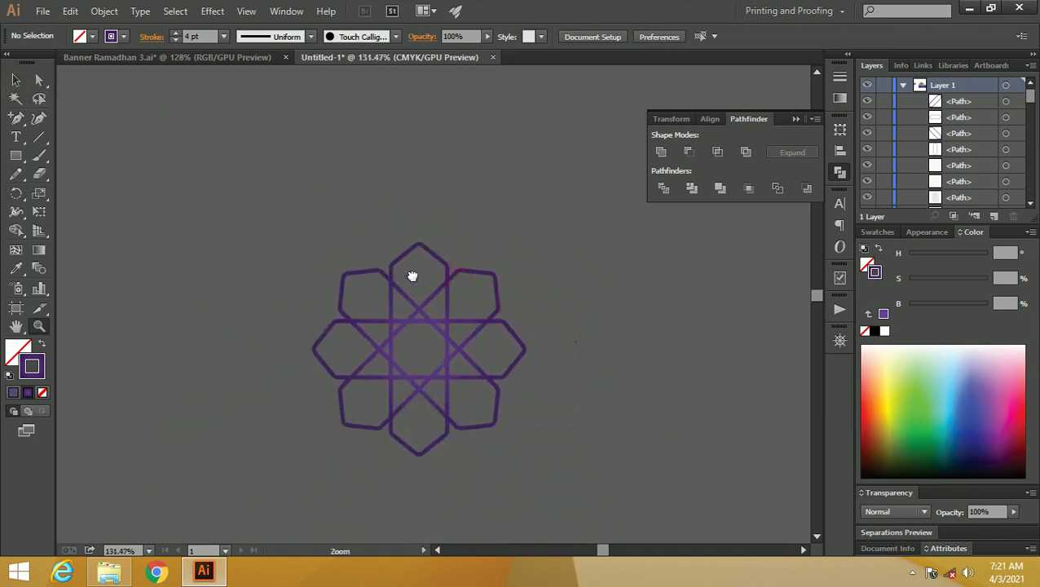
{"action": "left_click_drag", "start_coordinate": [359, 283], "coordinate": [336, 307]}
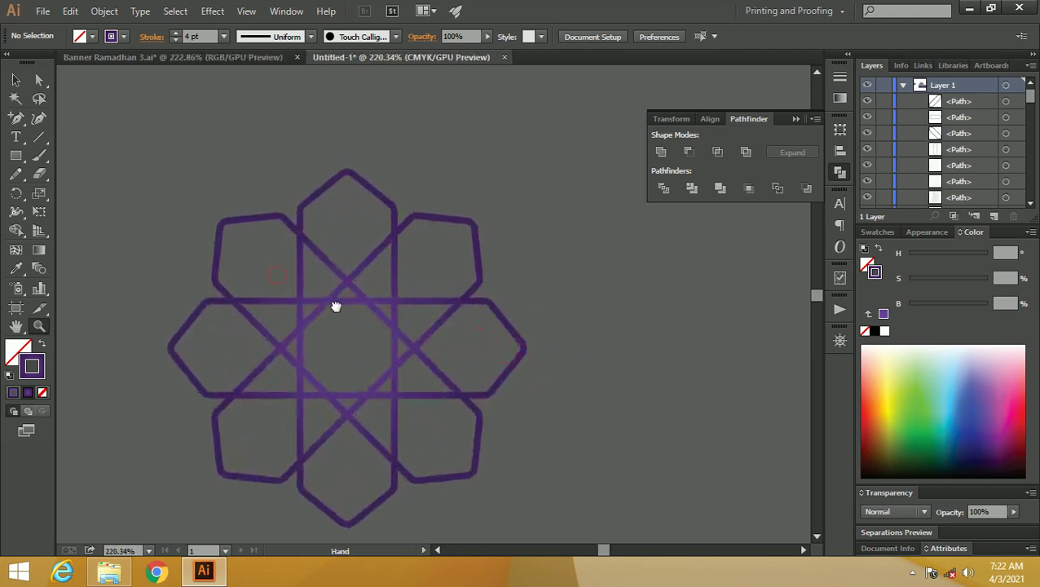
{"action": "key", "text": "v"}
{"action": "left_click_drag", "start_coordinate": [580, 482], "coordinate": [183, 166]}
{"action": "left_click", "coordinate": [176, 33]}
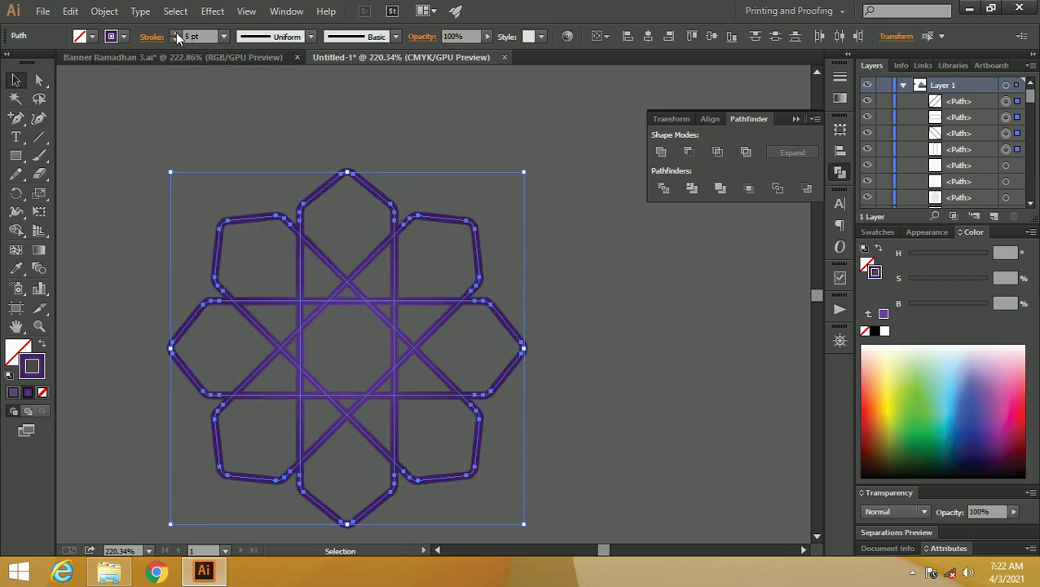
{"action": "left_click", "coordinate": [176, 33]}
{"action": "left_click", "coordinate": [176, 33]}
{"action": "left_click", "coordinate": [246, 141]}
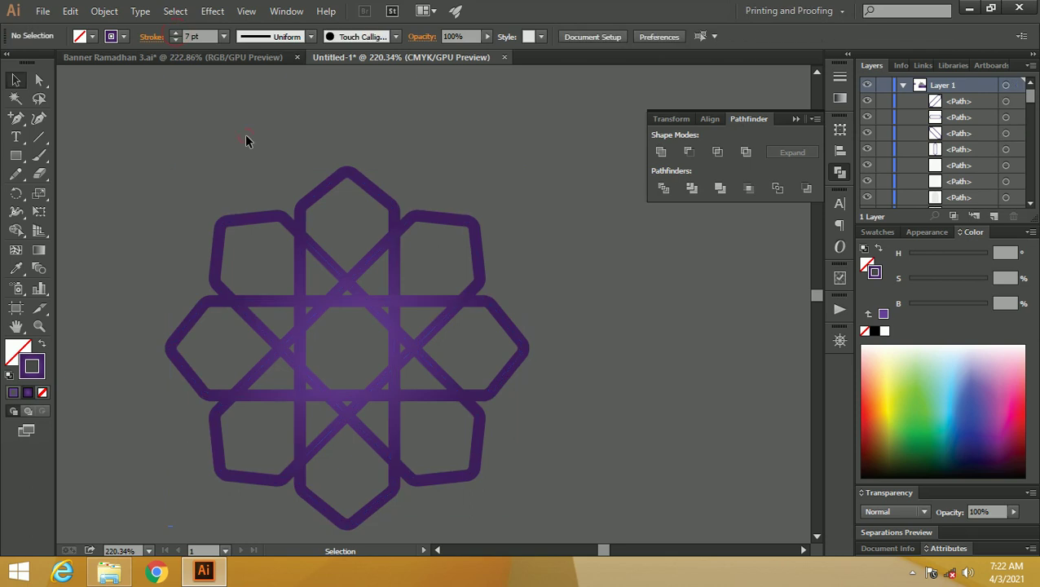
- Select the whole rosette and place a duplicate of it directly beside it on its left
{"action": "key", "text": "z"}
{"action": "scroll", "coordinate": [274, 178], "scroll_direction": "down", "scroll_amount": 6}
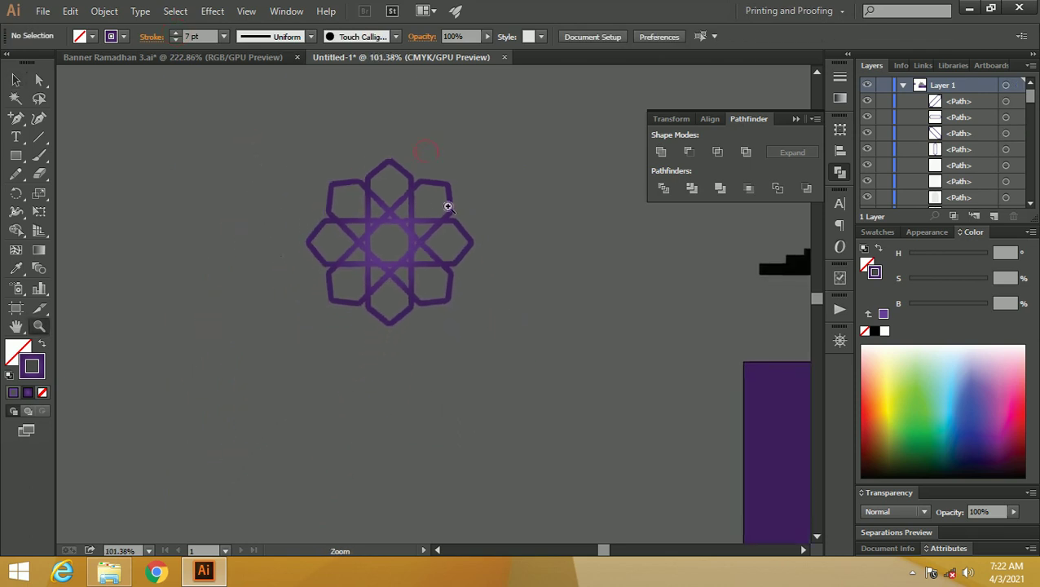
{"action": "left_click_drag", "start_coordinate": [417, 185], "coordinate": [372, 194]}
{"action": "key", "text": "v"}
{"action": "left_click_drag", "start_coordinate": [471, 336], "coordinate": [225, 134]}
{"action": "left_click_drag", "start_coordinate": [342, 219], "coordinate": [179, 218]}
- Expand the fill and stroke of the right-hand rosette's outlines into filled shapes, and deselect them
{"action": "left_click", "coordinate": [263, 165]}
{"action": "left_click_drag", "start_coordinate": [263, 163], "coordinate": [460, 337]}
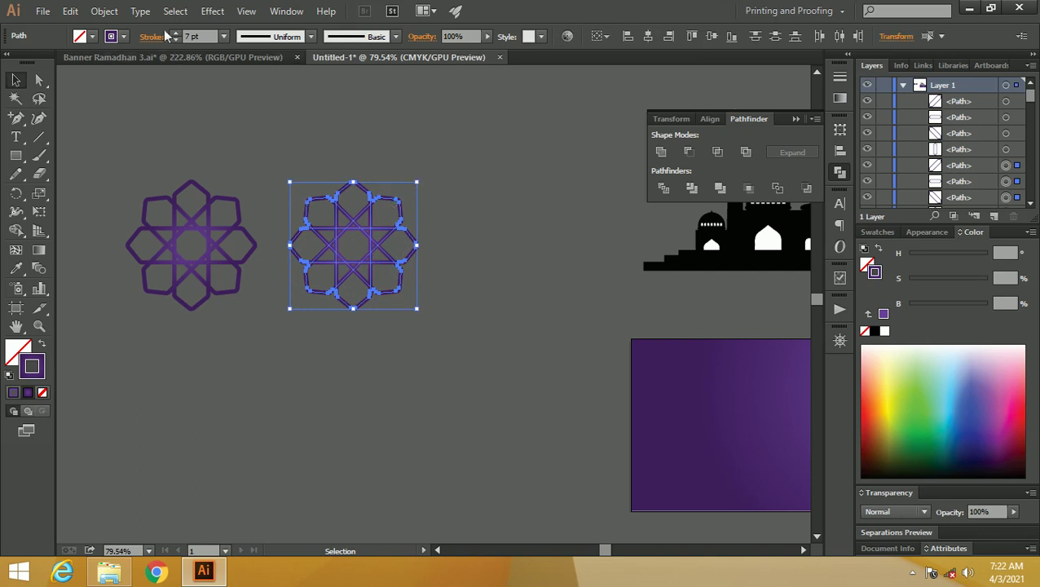
{"action": "left_click", "coordinate": [104, 10]}
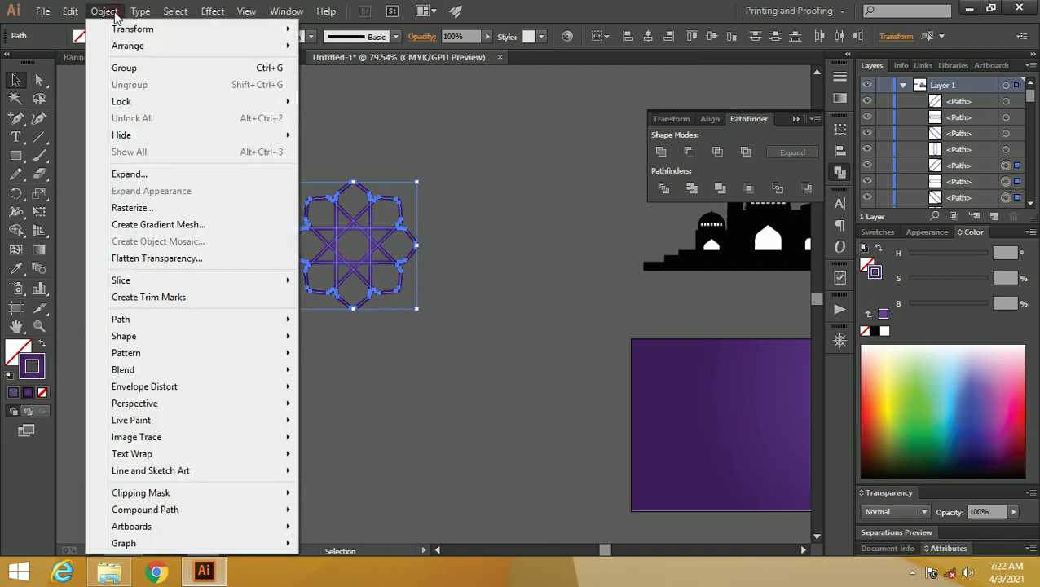
{"action": "left_click", "coordinate": [154, 171]}
{"action": "left_click_drag", "start_coordinate": [504, 163], "coordinate": [505, 154]}
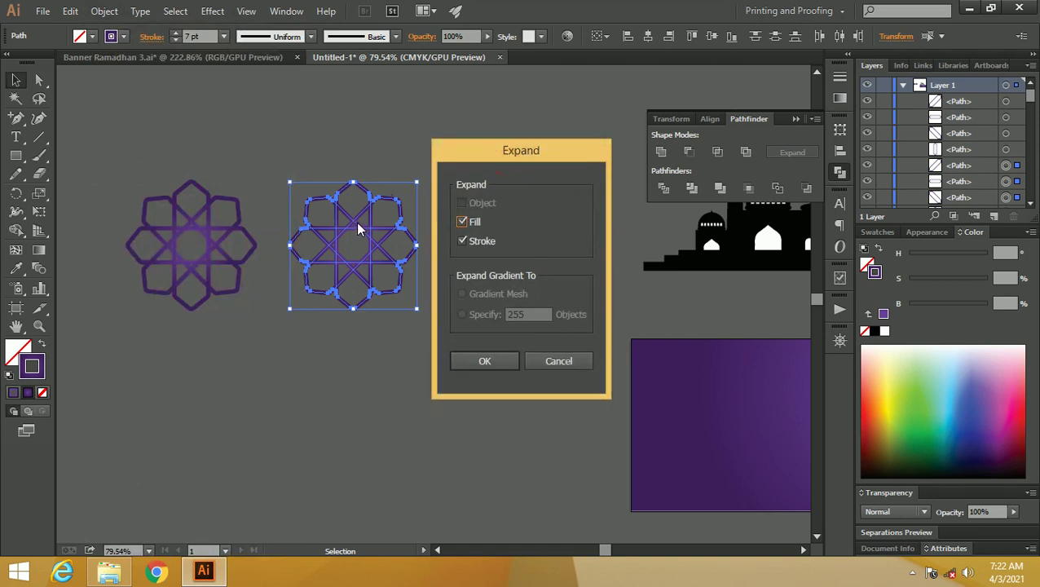
{"action": "left_click_drag", "start_coordinate": [491, 156], "coordinate": [474, 157]}
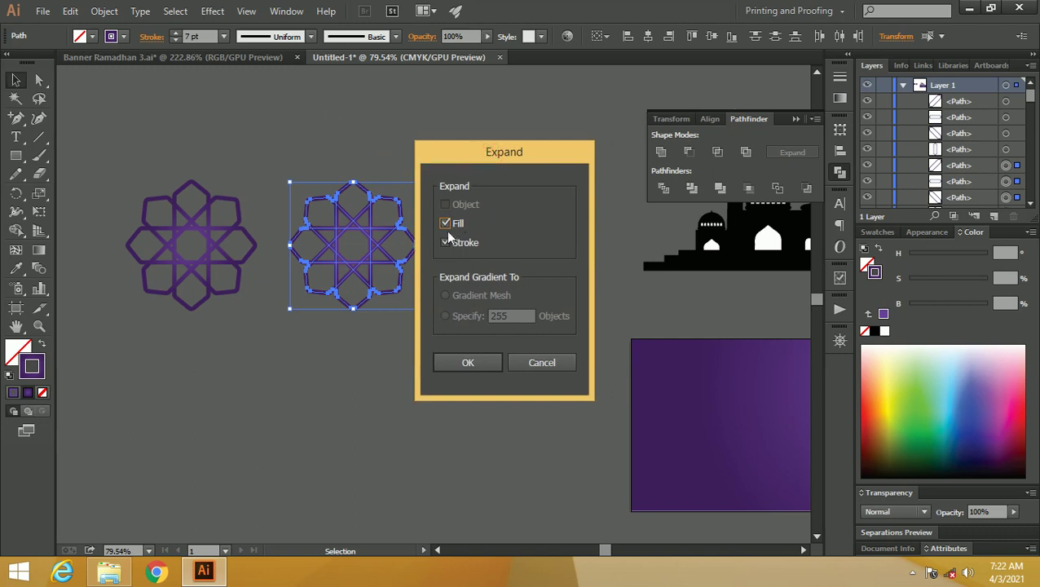
{"action": "left_click", "coordinate": [469, 361]}
{"action": "left_click", "coordinate": [485, 236]}
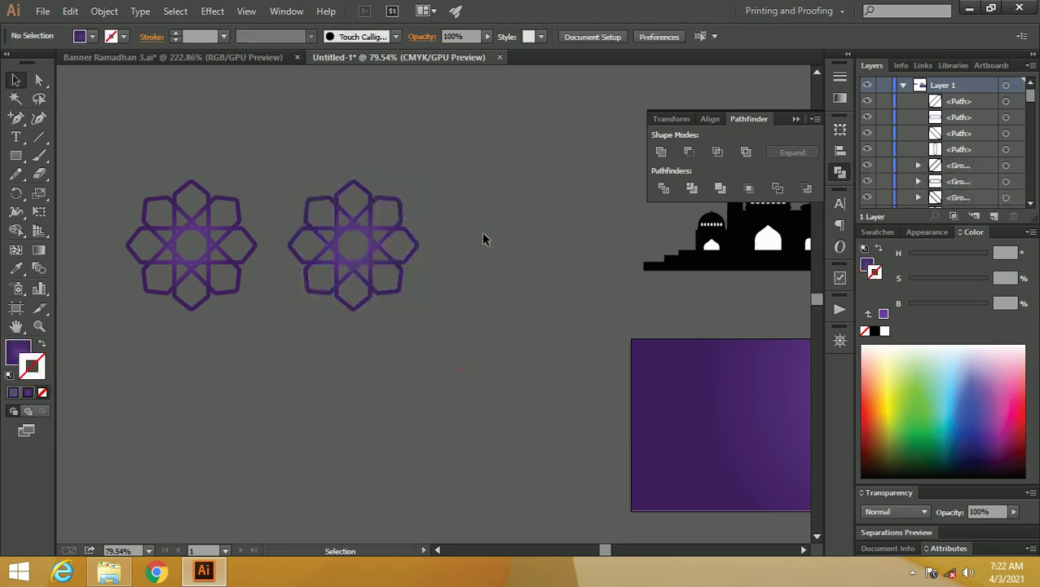
- Select all expanded shapes of the right-hand rosette, unite them into a single shape, and deselect it
{"action": "left_click", "coordinate": [372, 234]}
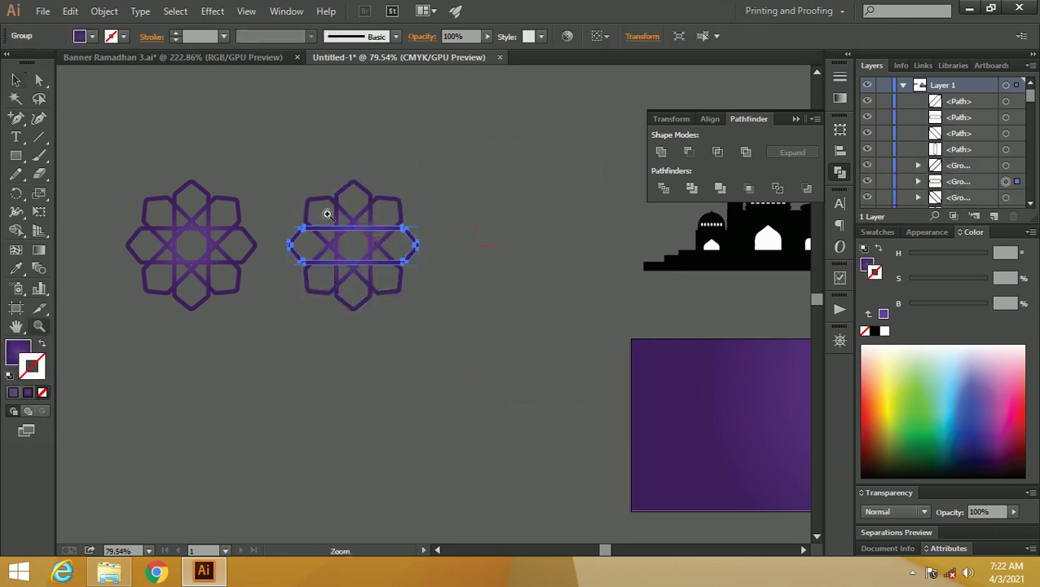
{"action": "scroll", "coordinate": [301, 202], "scroll_direction": "up", "scroll_amount": 2}
{"action": "left_click_drag", "start_coordinate": [540, 363], "coordinate": [306, 153]}
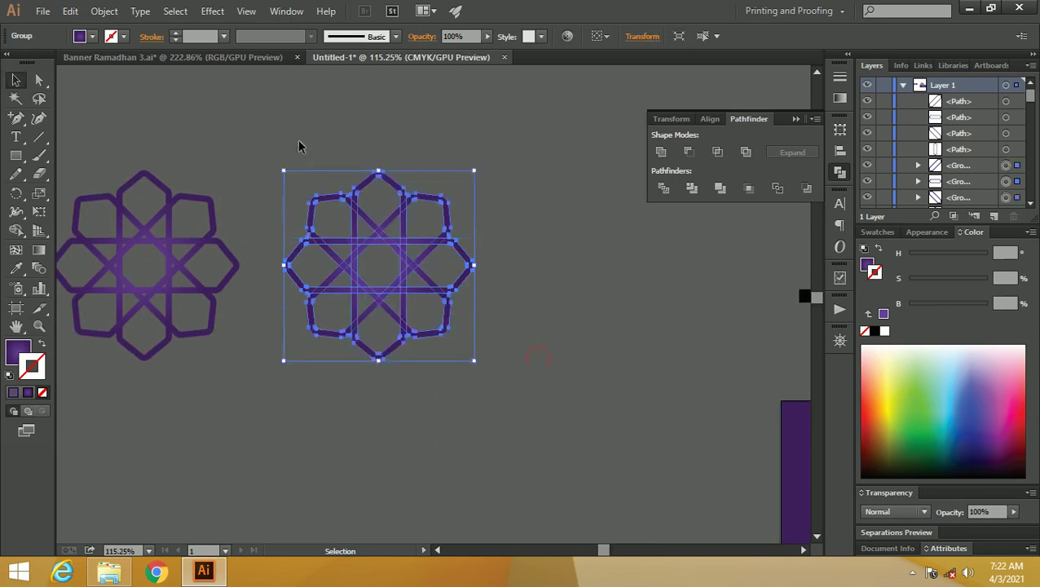
{"action": "left_click", "coordinate": [661, 153]}
{"action": "left_click", "coordinate": [538, 188]}
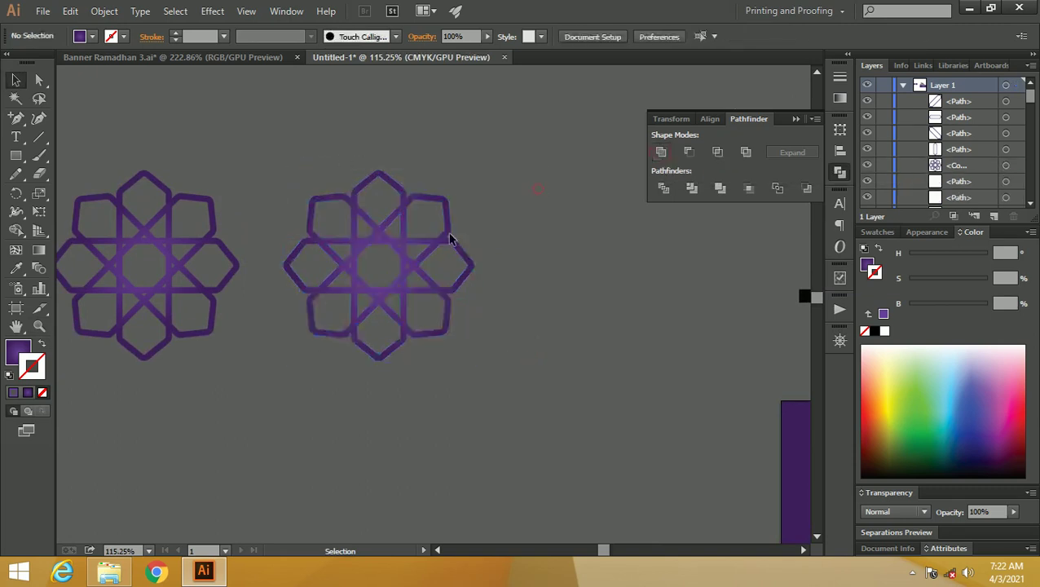
- Move the united rosette onto the upper-left corner of the purple banner so it overlaps the edges
{"action": "key", "text": "z"}
{"action": "left_click_drag", "start_coordinate": [299, 186], "coordinate": [378, 204]}
{"action": "key", "text": "v"}
{"action": "left_click", "coordinate": [383, 223]}
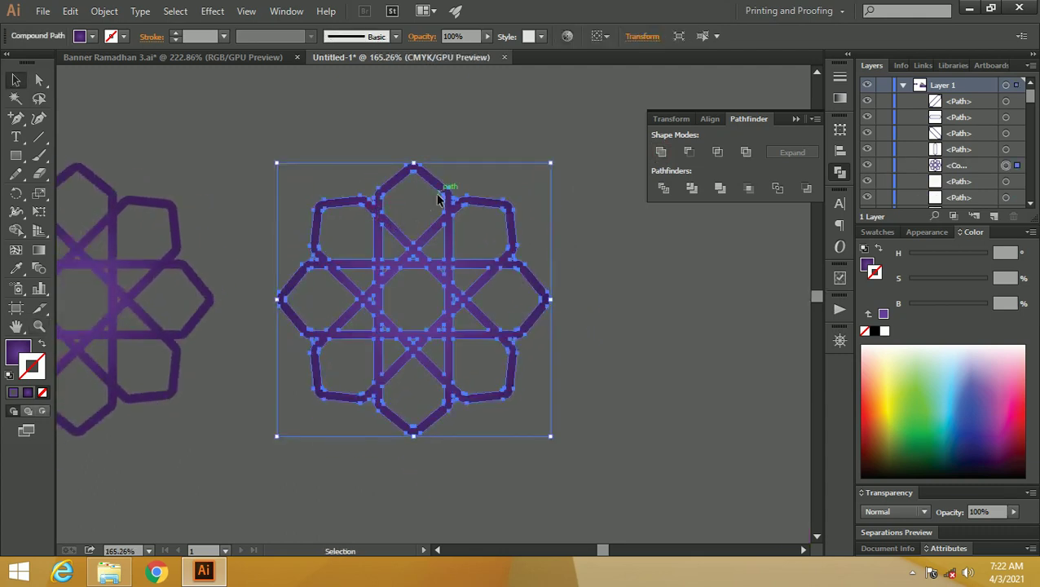
{"action": "key", "text": "z"}
{"action": "left_click_drag", "start_coordinate": [492, 167], "coordinate": [353, 195]}
{"action": "left_click_drag", "start_coordinate": [515, 195], "coordinate": [307, 177]}
{"action": "key", "text": "v"}
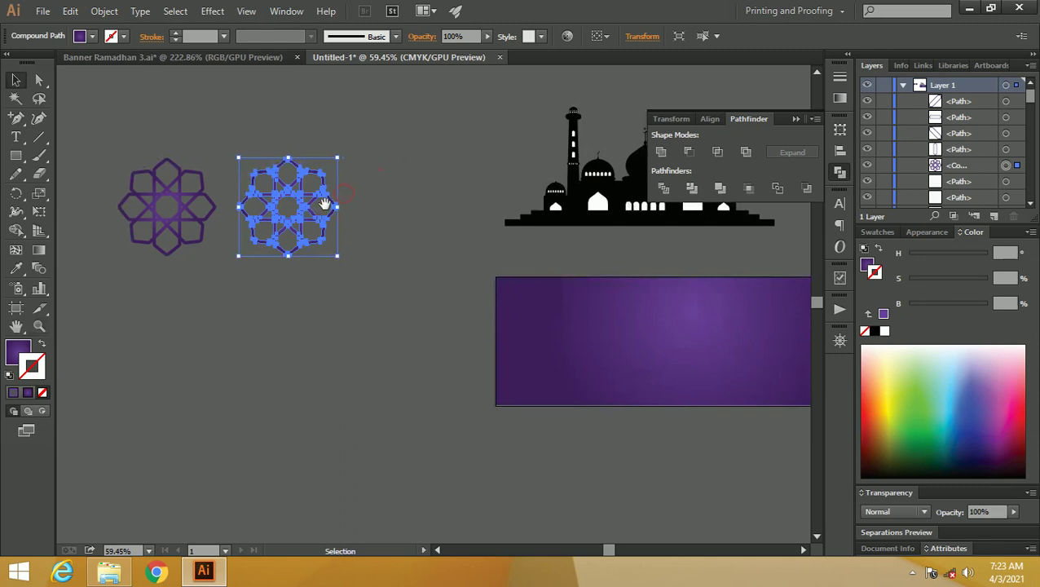
{"action": "left_click", "coordinate": [379, 209]}
{"action": "left_click_drag", "start_coordinate": [339, 212], "coordinate": [492, 277]}
{"action": "left_click_drag", "start_coordinate": [538, 294], "coordinate": [537, 295]}
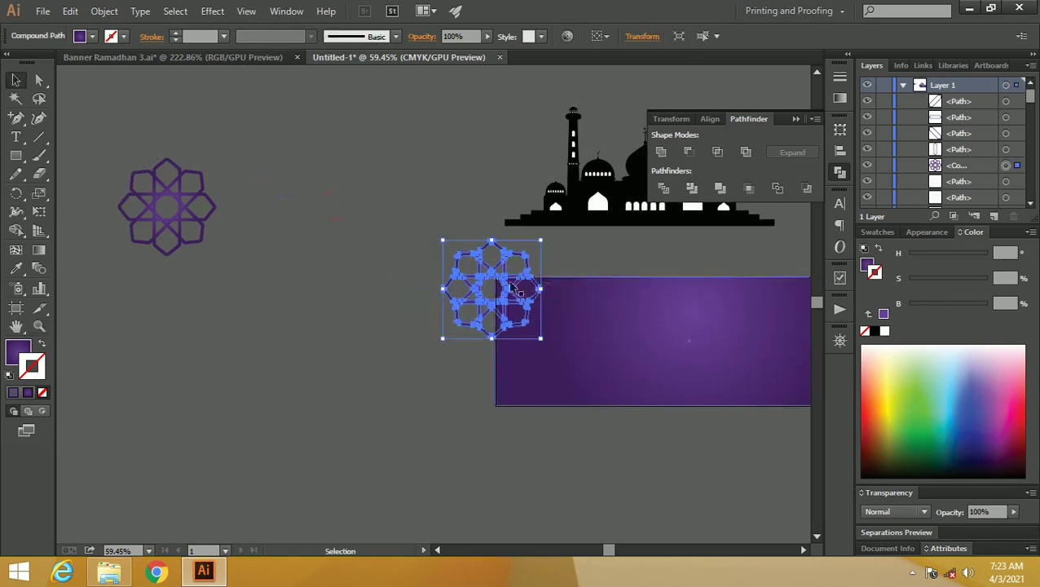
- Scale the rosette down to a small ornament just inside the purple banner's upper-left corner and deselect it
{"action": "key", "text": "z"}
{"action": "left_click_drag", "start_coordinate": [606, 265], "coordinate": [429, 244]}
{"action": "left_click_drag", "start_coordinate": [326, 233], "coordinate": [380, 258]}
{"action": "key", "text": "v"}
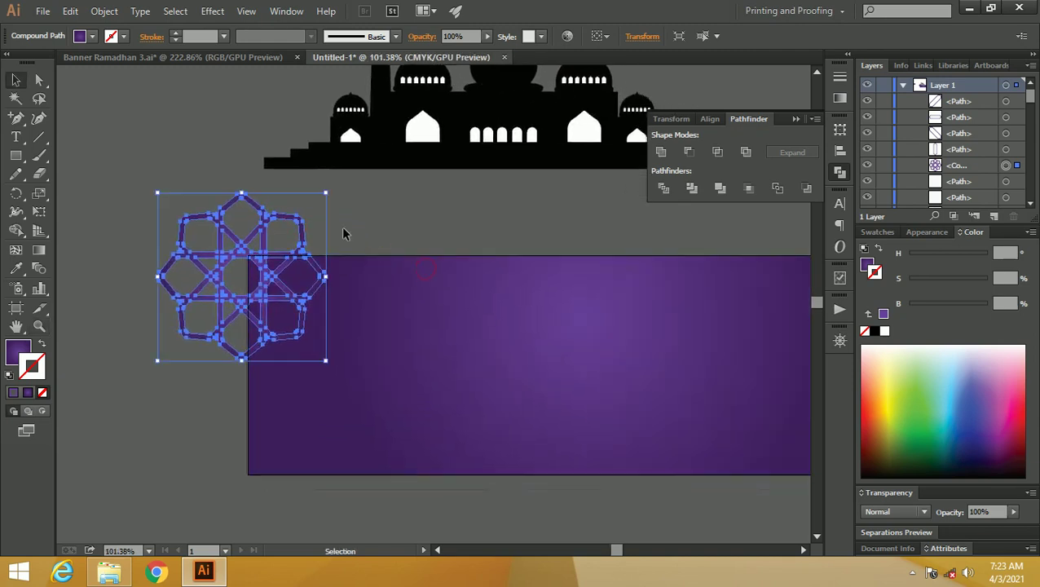
{"action": "left_click_drag", "start_coordinate": [330, 198], "coordinate": [276, 285]}
{"action": "left_click", "coordinate": [294, 206]}
- Align the small rosette to the artboard's top edge, using Align to Artboard
{"action": "key", "text": "z"}
{"action": "left_click", "coordinate": [256, 237]}
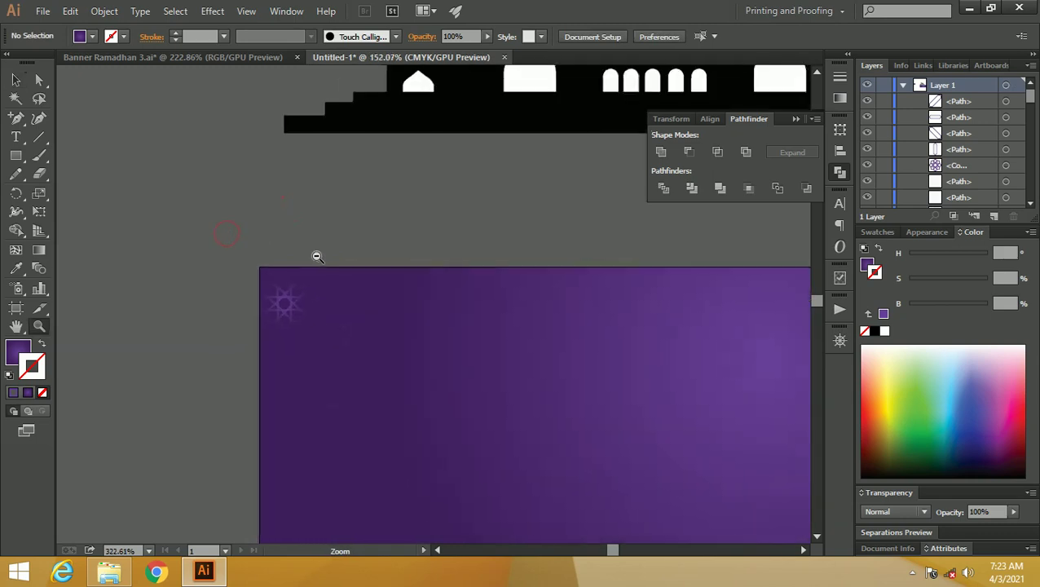
{"action": "left_click_drag", "start_coordinate": [390, 271], "coordinate": [297, 213]}
{"action": "scroll", "coordinate": [296, 212], "scroll_direction": "down", "scroll_amount": 3}
{"action": "left_click_drag", "start_coordinate": [360, 190], "coordinate": [291, 231]}
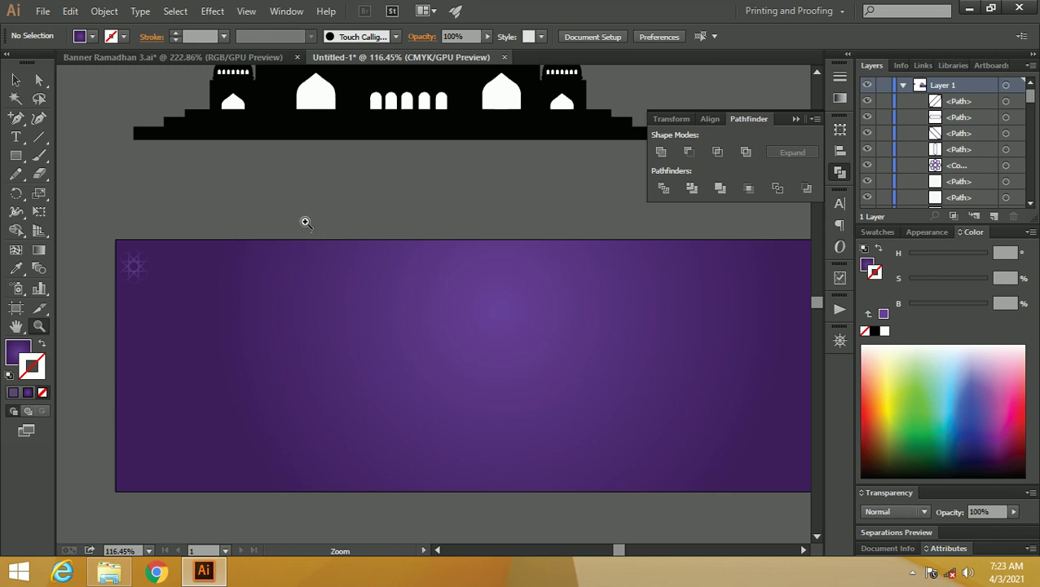
{"action": "scroll", "coordinate": [305, 222], "scroll_direction": "down", "scroll_amount": 1}
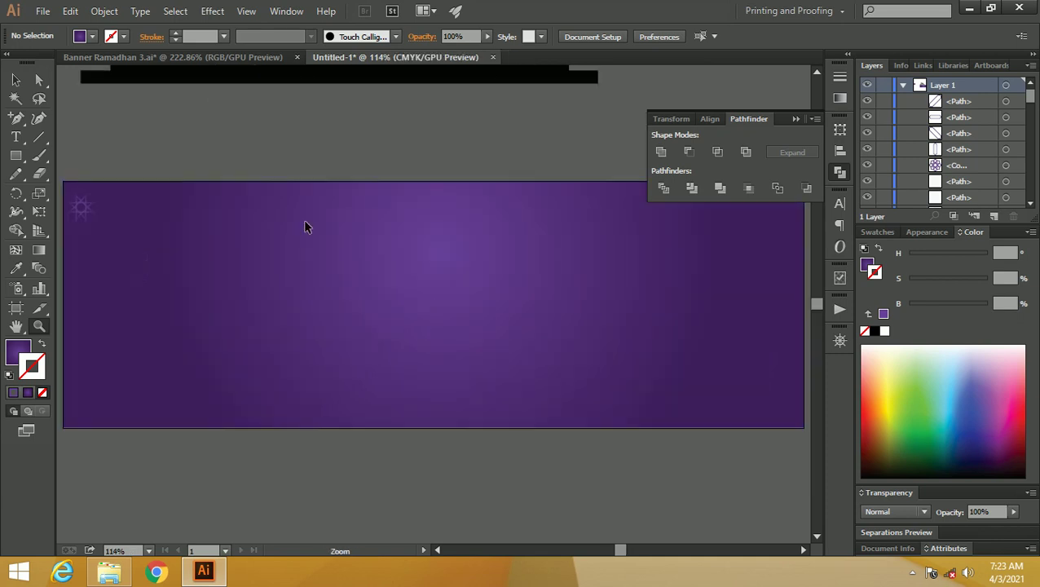
{"action": "scroll", "coordinate": [355, 215], "scroll_direction": "down", "scroll_amount": 1}
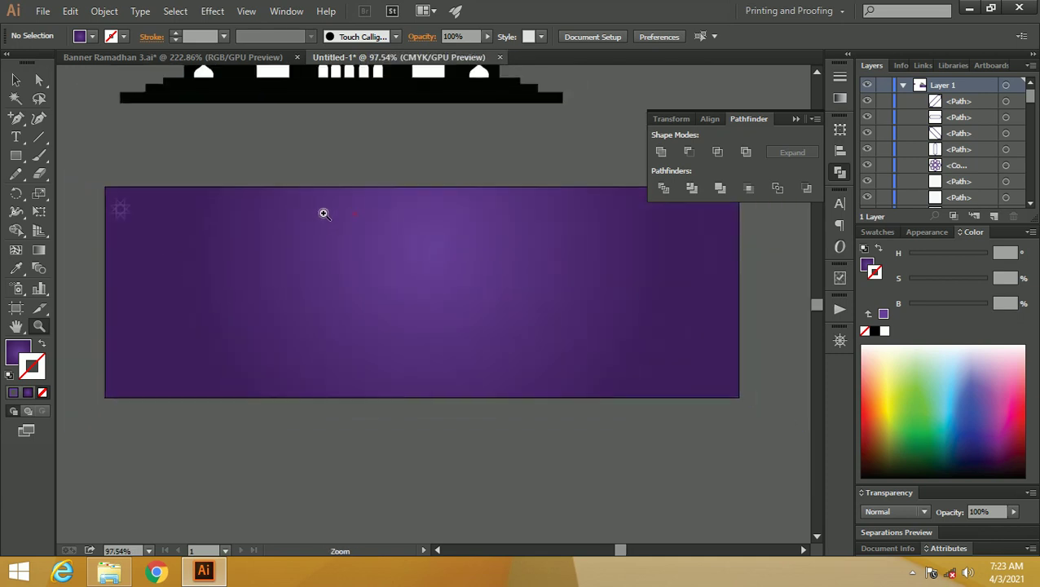
{"action": "left_click", "coordinate": [794, 118]}
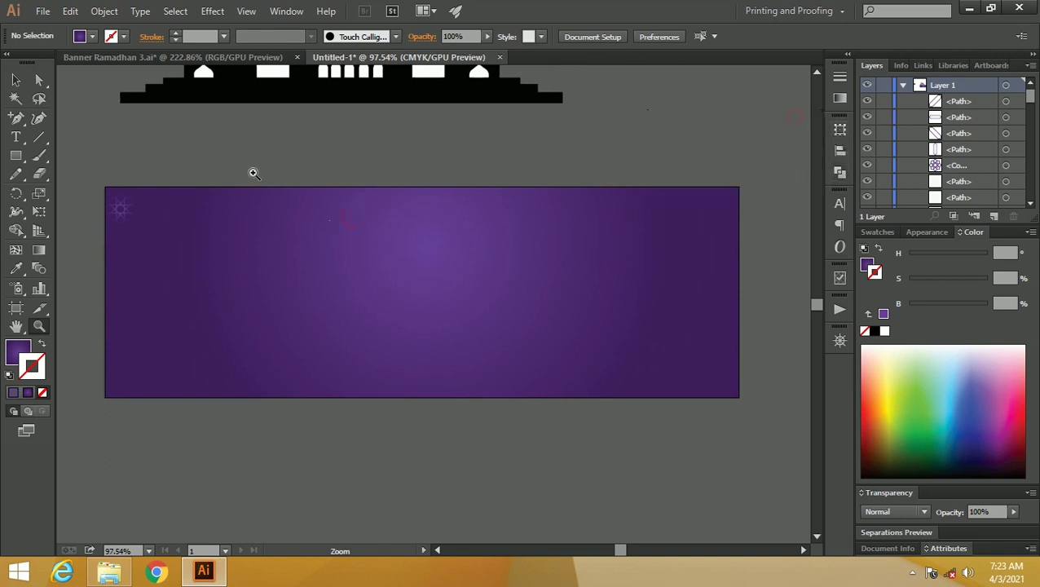
{"action": "left_click", "coordinate": [15, 79]}
{"action": "left_click", "coordinate": [119, 210]}
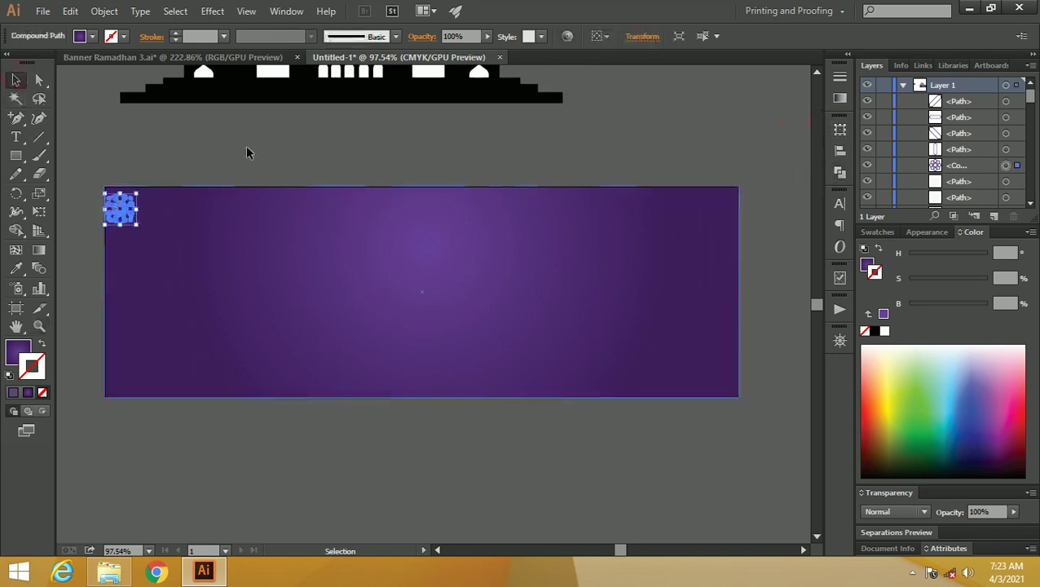
{"action": "left_click", "coordinate": [600, 35]}
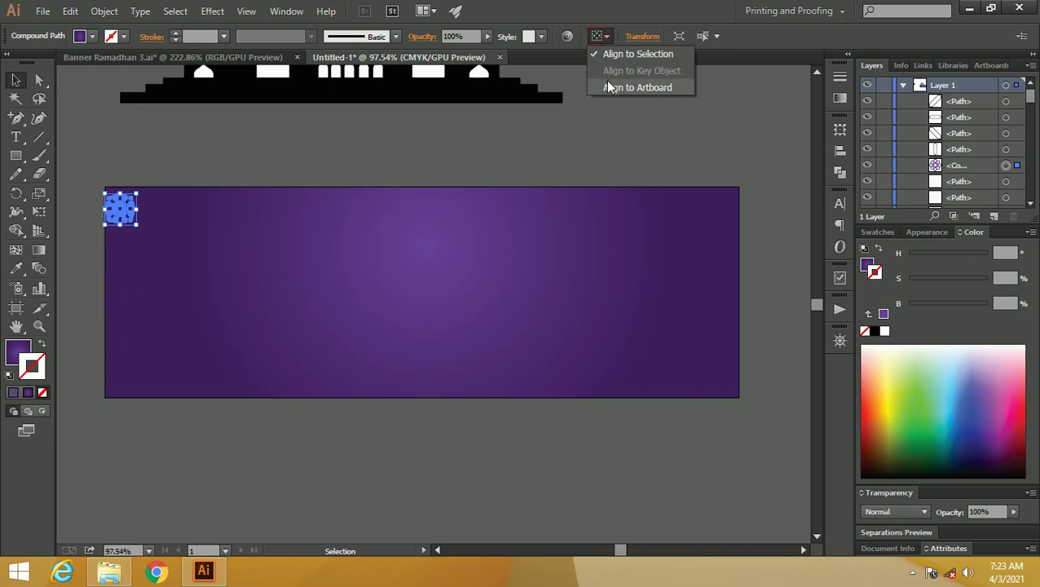
{"action": "left_click", "coordinate": [637, 87]}
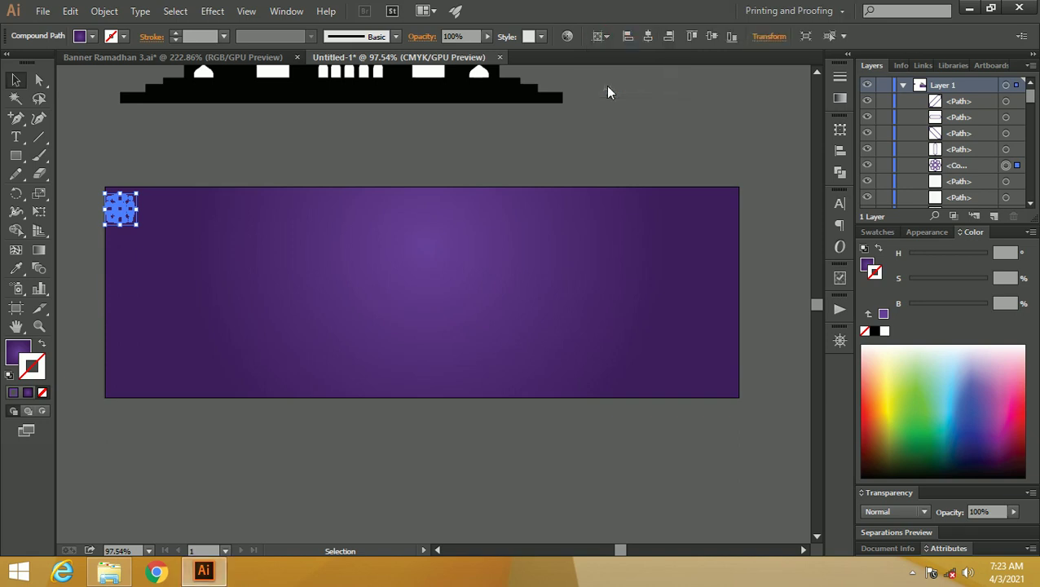
{"action": "left_click", "coordinate": [691, 38]}
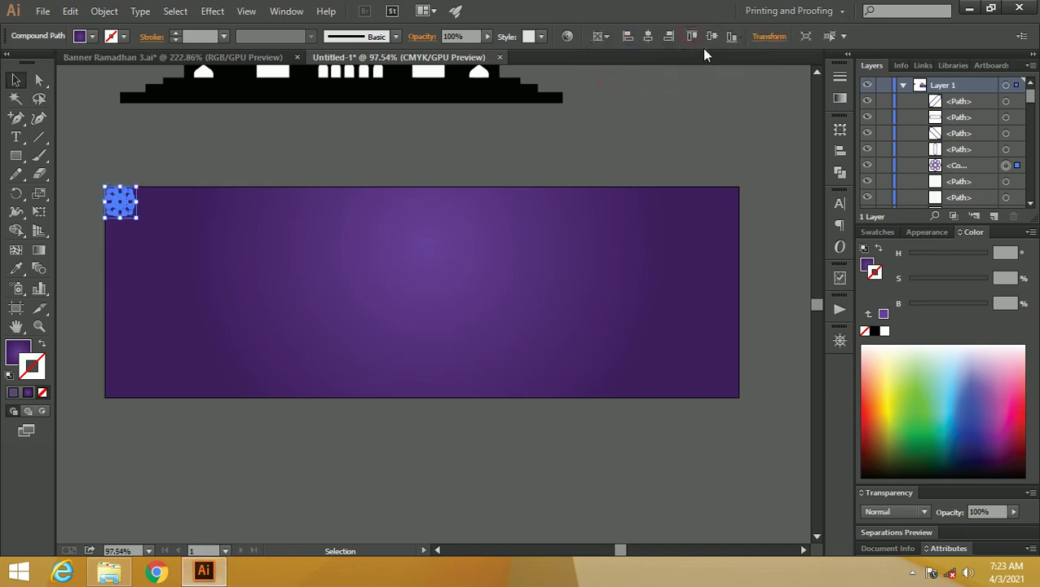
{"action": "left_click", "coordinate": [457, 149]}
- Place a duplicate of the small rosette directly beside it on its right, offset horizontally by about 1.5 cm
{"action": "key", "text": "z"}
{"action": "left_click_drag", "start_coordinate": [85, 190], "coordinate": [255, 227]}
{"action": "key", "text": "v"}
{"action": "left_click", "coordinate": [253, 216]}
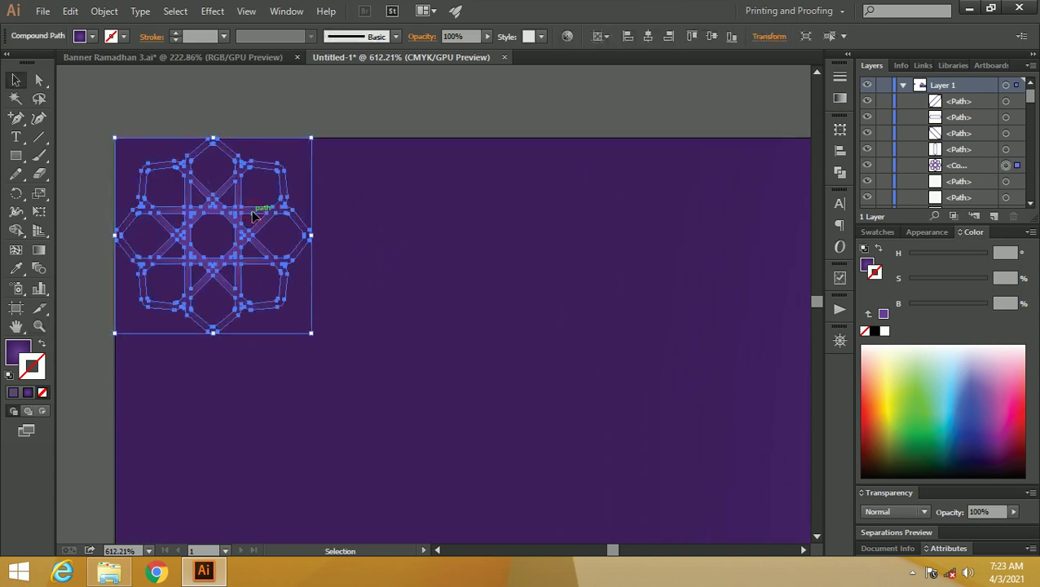
{"action": "left_click_drag", "start_coordinate": [234, 214], "coordinate": [405, 214]}
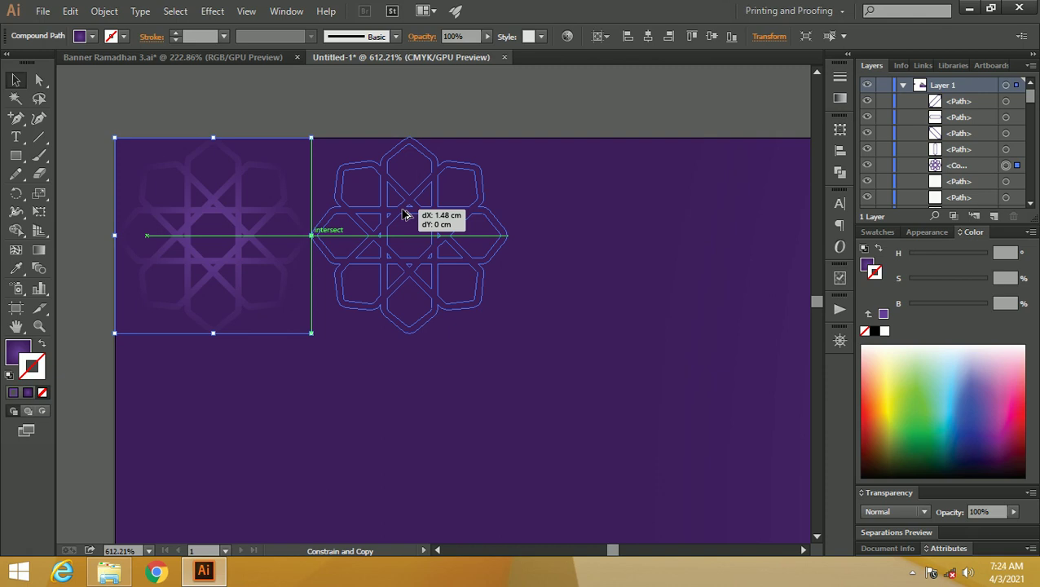
{"action": "left_click_drag", "start_coordinate": [404, 213], "coordinate": [404, 213]}
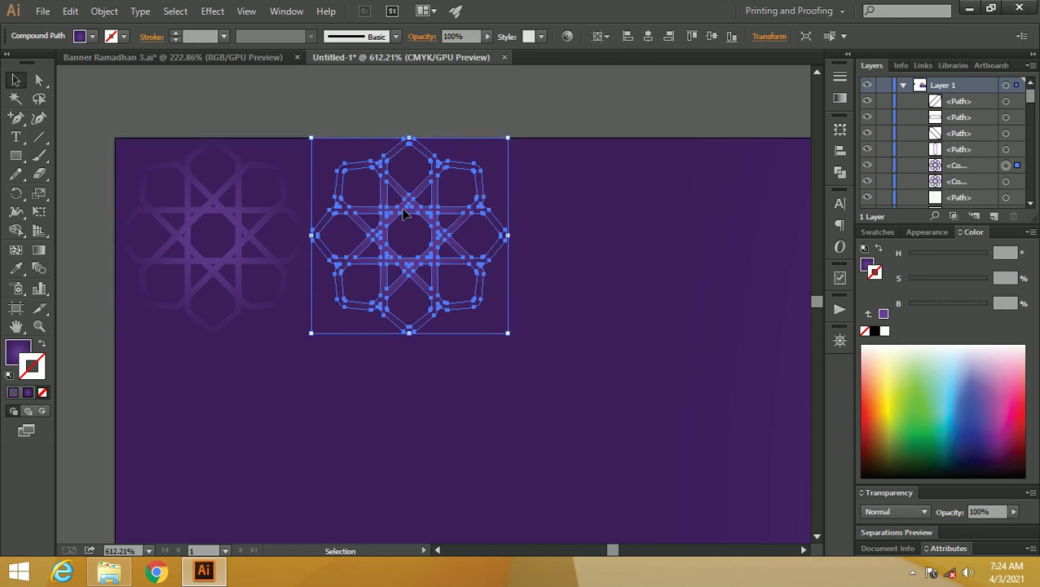
- Repeat the rosette duplication at the same spacing until the row spans the full width of the banner's top edge
{"action": "key", "text": "ctrl+d"}
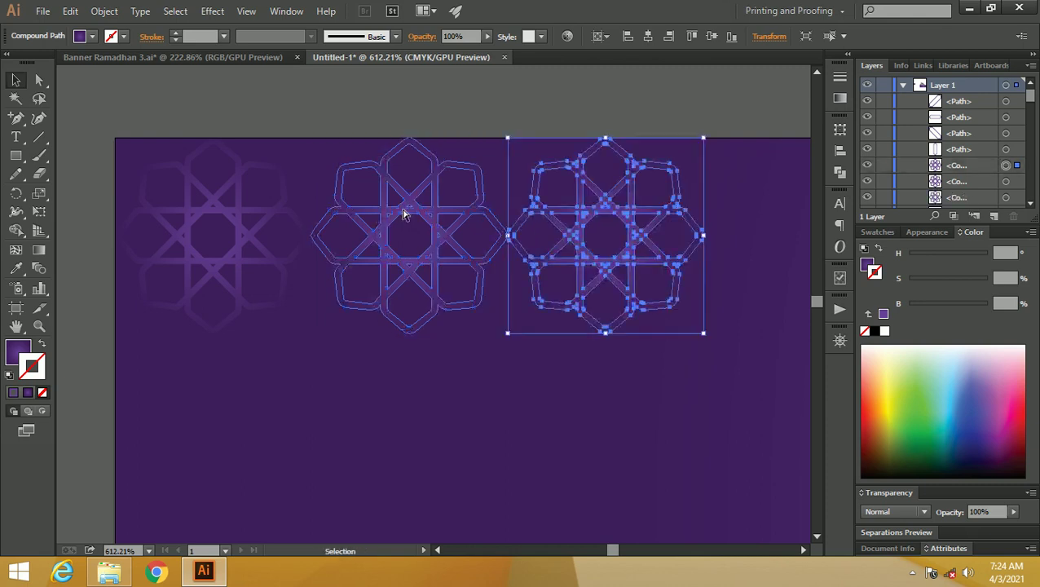
{"action": "key", "text": "a"}
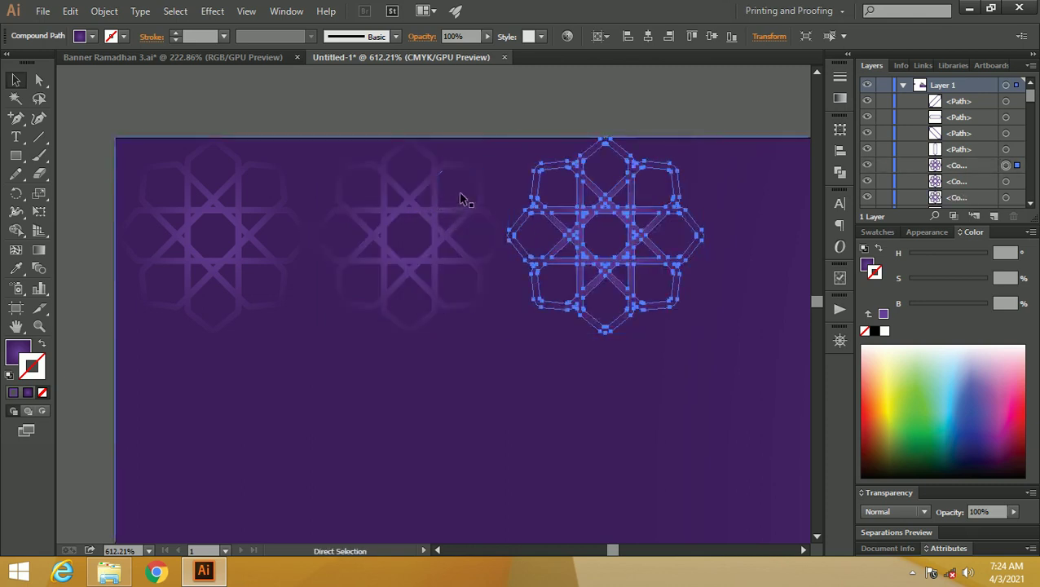
{"action": "key", "text": "ctrl+minus"}
{"action": "key", "text": "ctrl+minus"}
{"action": "key", "text": "ctrl+minus"}
{"action": "key", "text": "ctrl+minus"}
{"action": "key", "text": "ctrl+minus"}
{"action": "key", "text": "ctrl+minus"}
{"action": "key", "text": "ctrl+minus"}
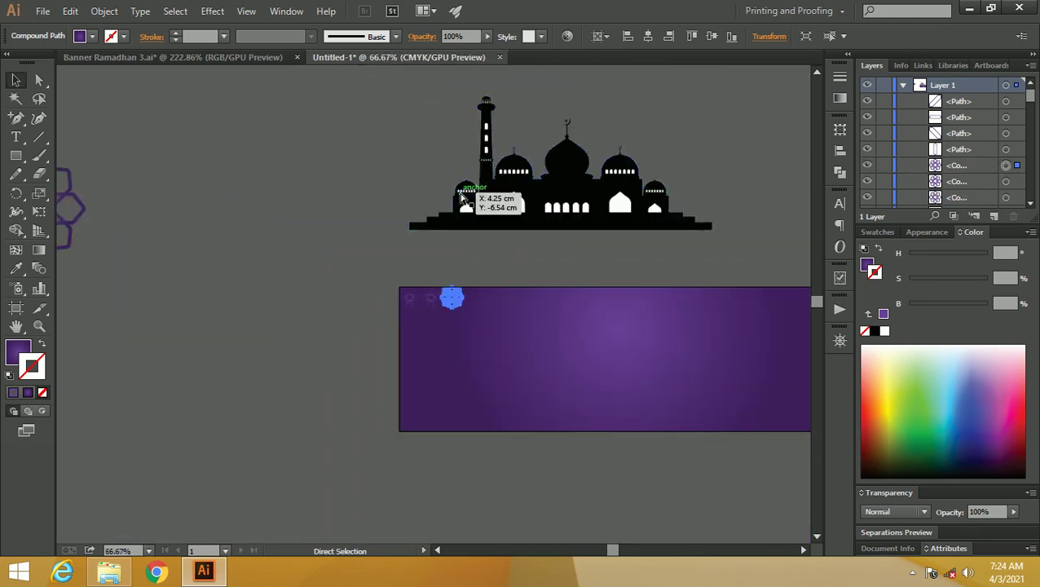
{"action": "key", "text": "ctrl+minus"}
{"action": "key", "text": "ctrl+d"}
{"action": "key", "text": "ctrl+d"}
{"action": "key", "text": "ctrl+d"}
{"action": "key", "text": "ctrl+d"}
{"action": "key", "text": "ctrl+d"}
{"action": "key", "text": "ctrl+d"}
{"action": "key", "text": "ctrl+d"}
{"action": "key", "text": "ctrl+d"}
{"action": "key", "text": "ctrl+d"}
{"action": "key", "text": "ctrl+d"}
{"action": "key", "text": "ctrl+d"}
{"action": "key", "text": "ctrl+d"}
{"action": "key", "text": "ctrl+d"}
{"action": "key", "text": "ctrl+d"}
{"action": "key", "text": "ctrl+d"}
{"action": "key", "text": "ctrl+d"}
{"action": "key", "text": "ctrl+d"}
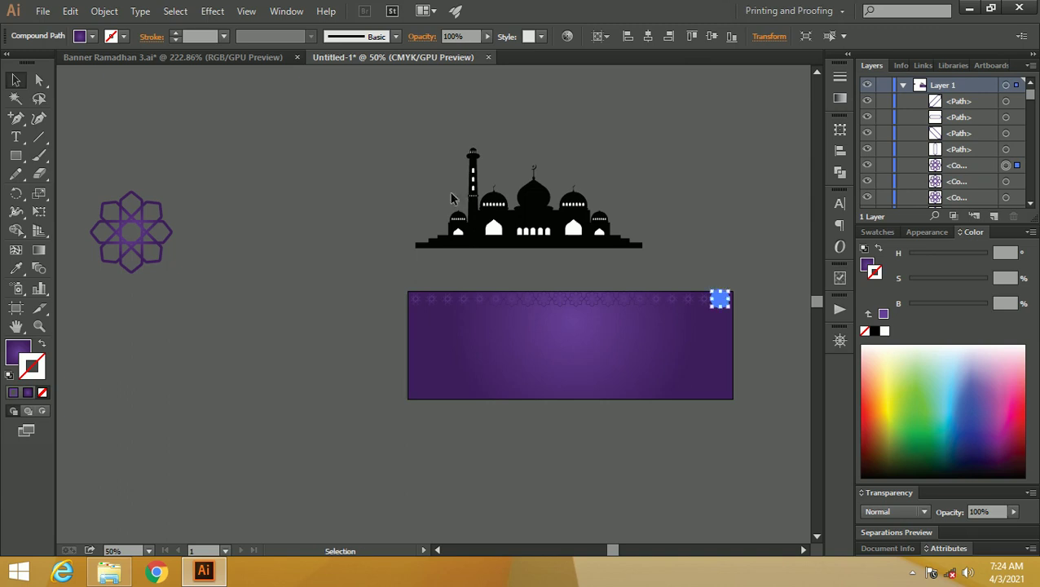
- Select all rosettes in the row without the background rectangle, unite them into a single object, and deselect it
{"action": "left_click_drag", "start_coordinate": [361, 281], "coordinate": [764, 324]}
{"action": "left_click", "coordinate": [648, 337], "text": "shift"}
{"action": "key", "text": "z"}
{"action": "left_click_drag", "start_coordinate": [564, 302], "coordinate": [390, 277]}
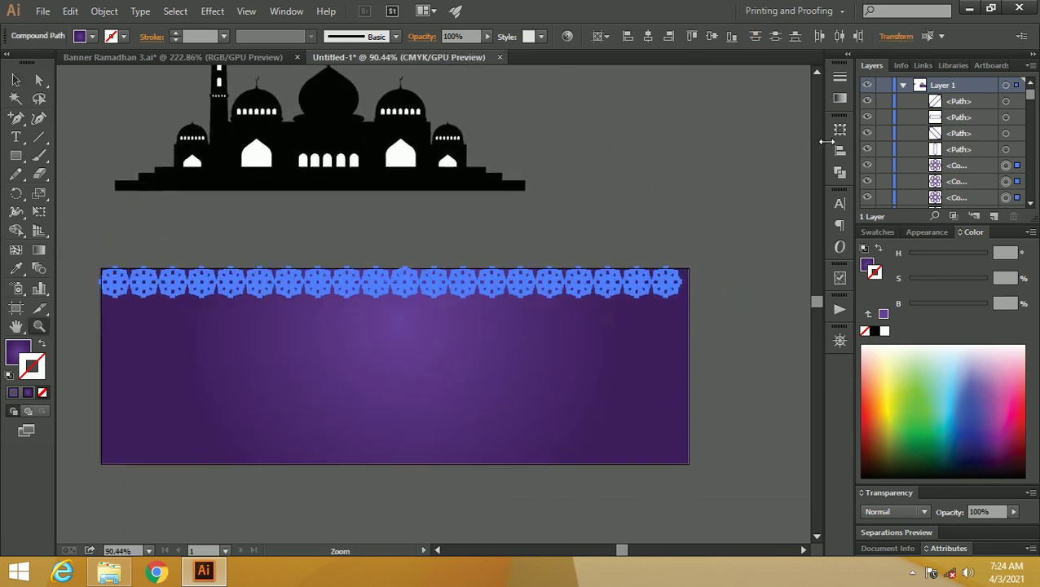
{"action": "left_click", "coordinate": [840, 172]}
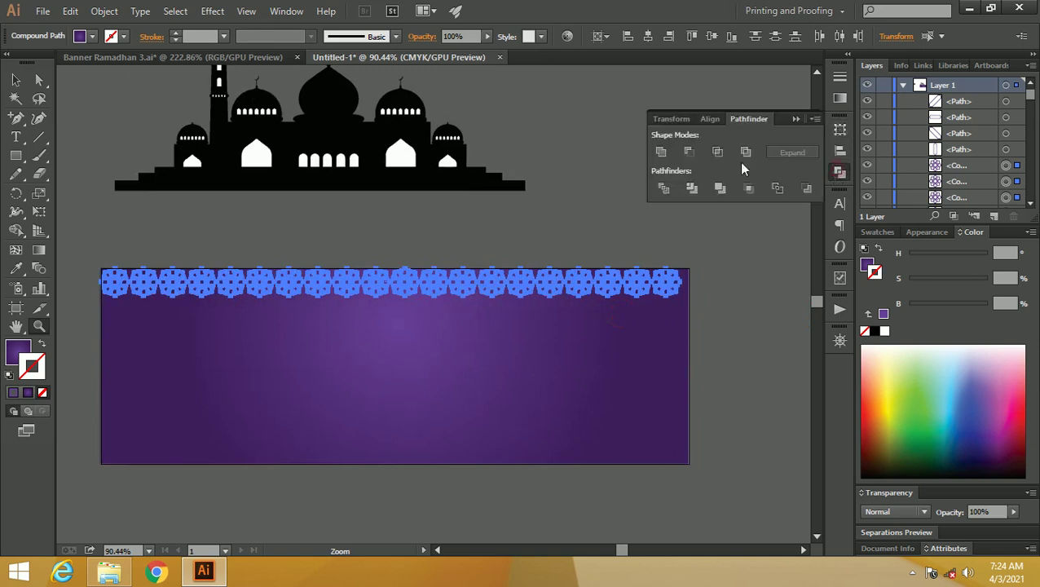
{"action": "left_click", "coordinate": [661, 152]}
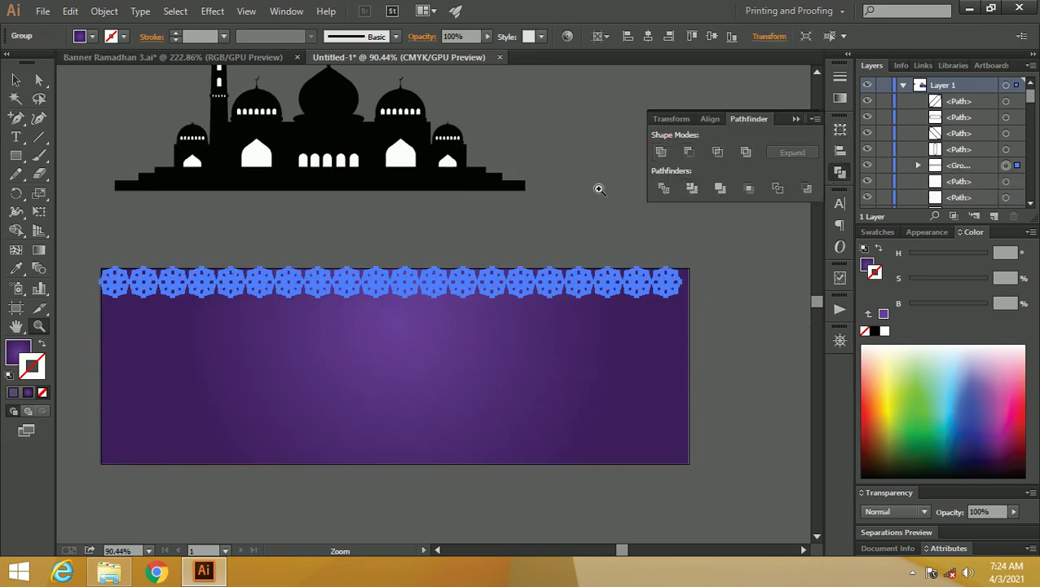
{"action": "left_click", "coordinate": [599, 188]}
- Change the fill of the united rosette row to a Linear gradient and deselect the row
{"action": "mouse_move", "coordinate": [492, 366]}
{"action": "left_mouse_down"}
{"action": "mouse_move", "coordinate": [607, 216]}
{"action": "mouse_move", "coordinate": [626, 267]}
{"action": "mouse_move", "coordinate": [673, 290]}
{"action": "mouse_move", "coordinate": [587, 257]}
{"action": "left_mouse_up"}
{"action": "key", "text": "v"}
{"action": "left_click", "coordinate": [695, 287]}
{"action": "key", "text": "z"}
{"action": "left_click_drag", "start_coordinate": [511, 263], "coordinate": [576, 275]}
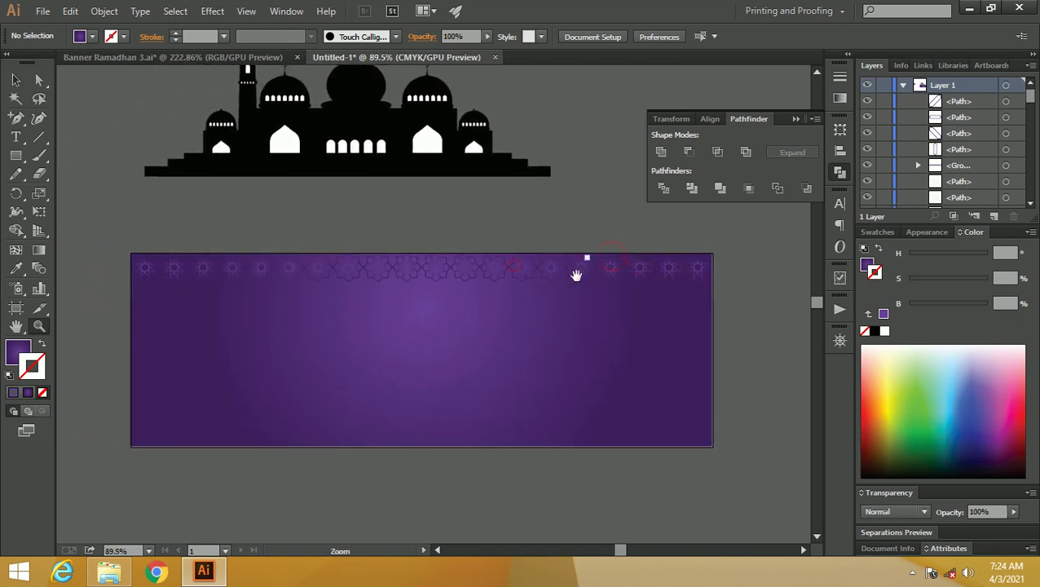
{"action": "key", "text": "v"}
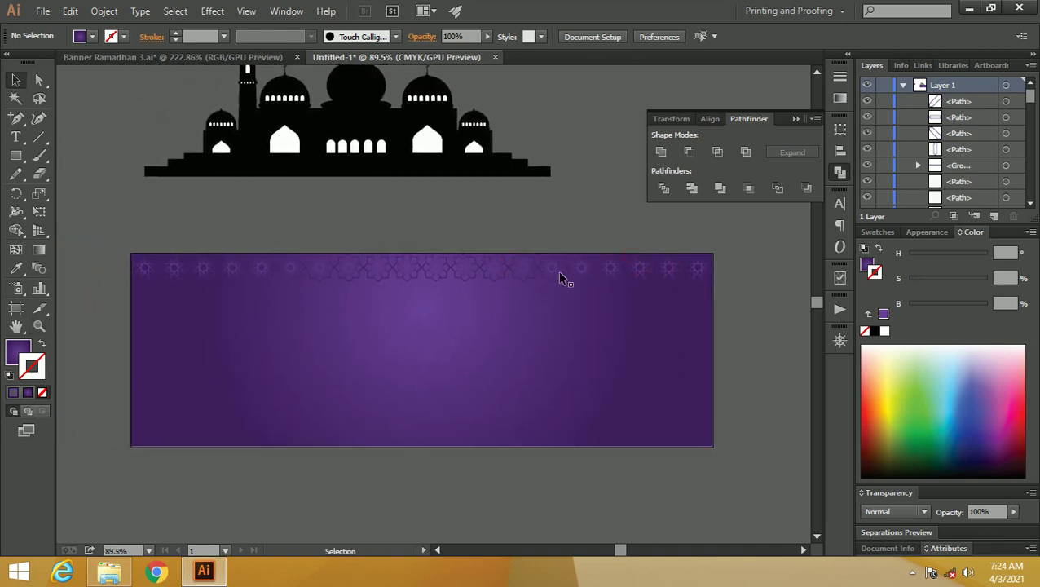
{"action": "left_click", "coordinate": [560, 276]}
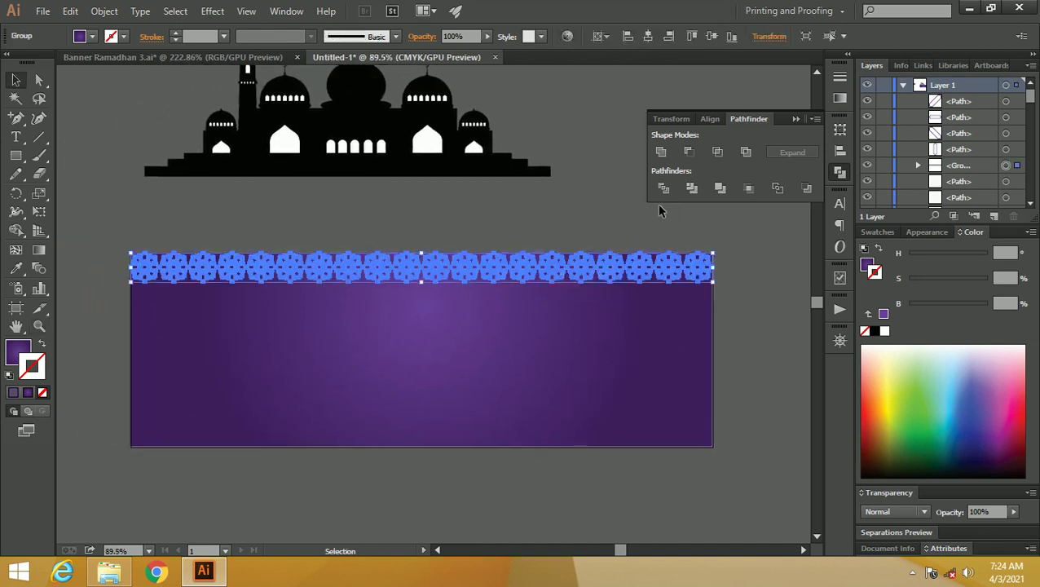
{"action": "left_click", "coordinate": [840, 98]}
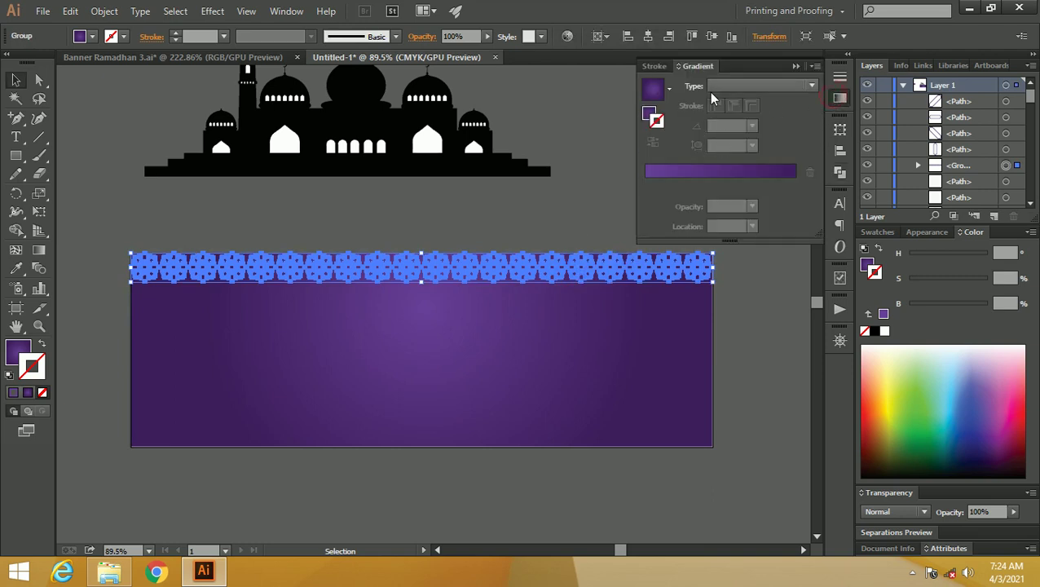
{"action": "left_click", "coordinate": [715, 86]}
{"action": "left_click", "coordinate": [652, 115]}
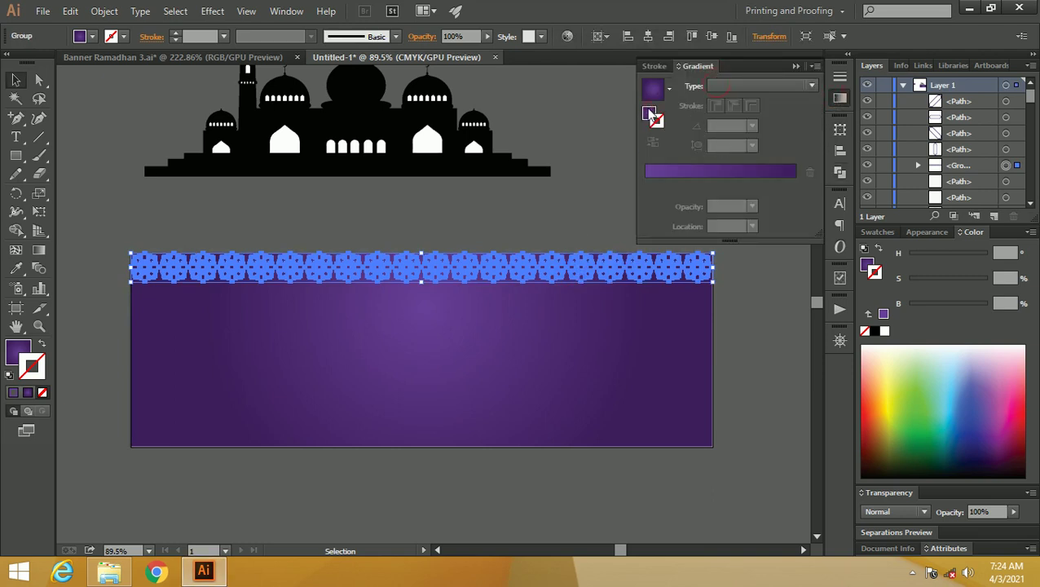
{"action": "left_click", "coordinate": [725, 86]}
{"action": "left_click", "coordinate": [722, 100]}
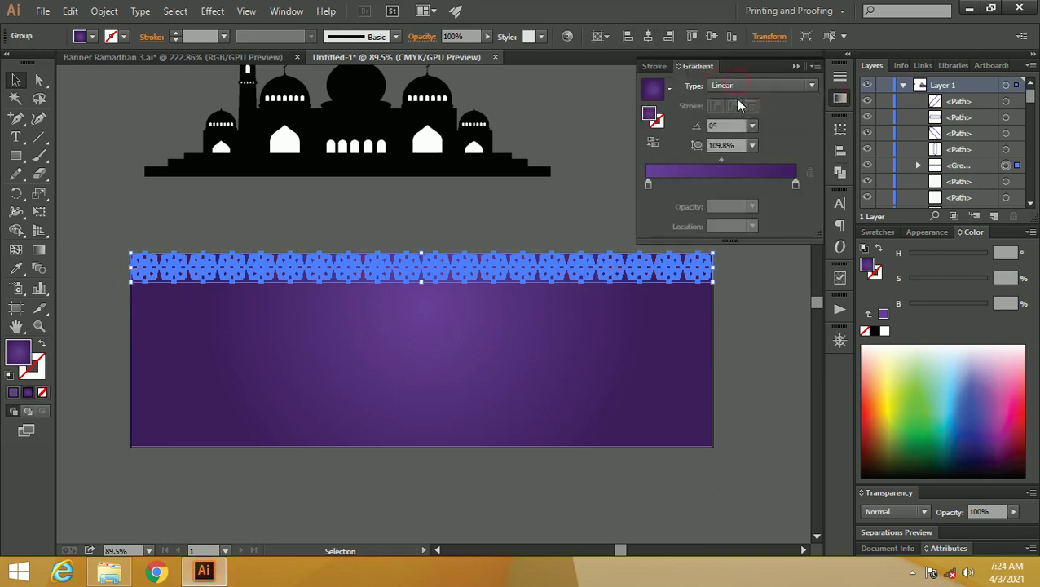
{"action": "left_click", "coordinate": [549, 229]}
- Redraw the row's gradient from its left end to its right end at about 2.8°, and deselect the row
{"action": "left_click", "coordinate": [546, 274]}
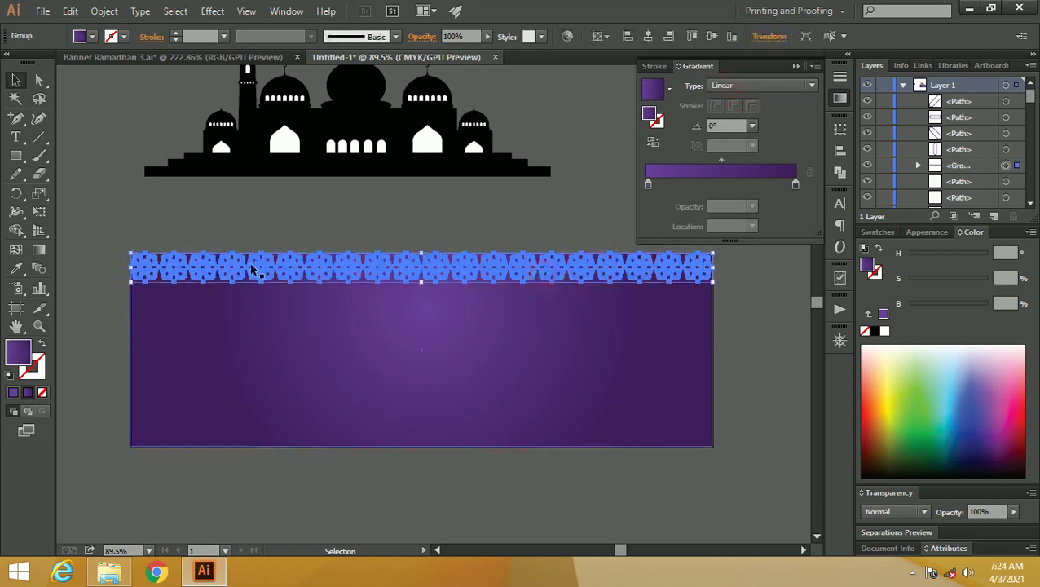
{"action": "left_click", "coordinate": [39, 251]}
{"action": "left_click_drag", "start_coordinate": [110, 284], "coordinate": [731, 256]}
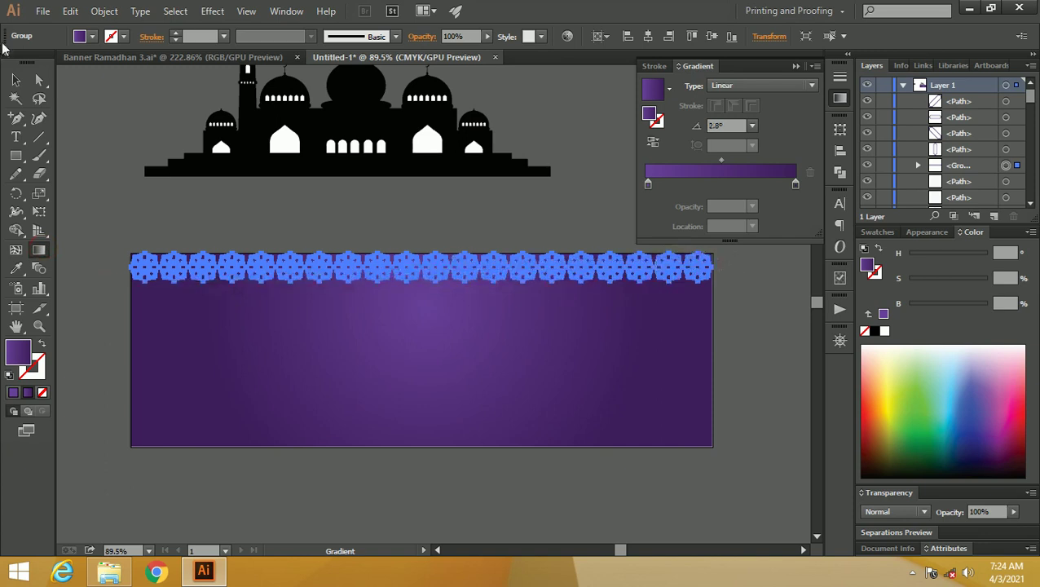
{"action": "left_click", "coordinate": [16, 79]}
{"action": "left_click", "coordinate": [101, 112]}
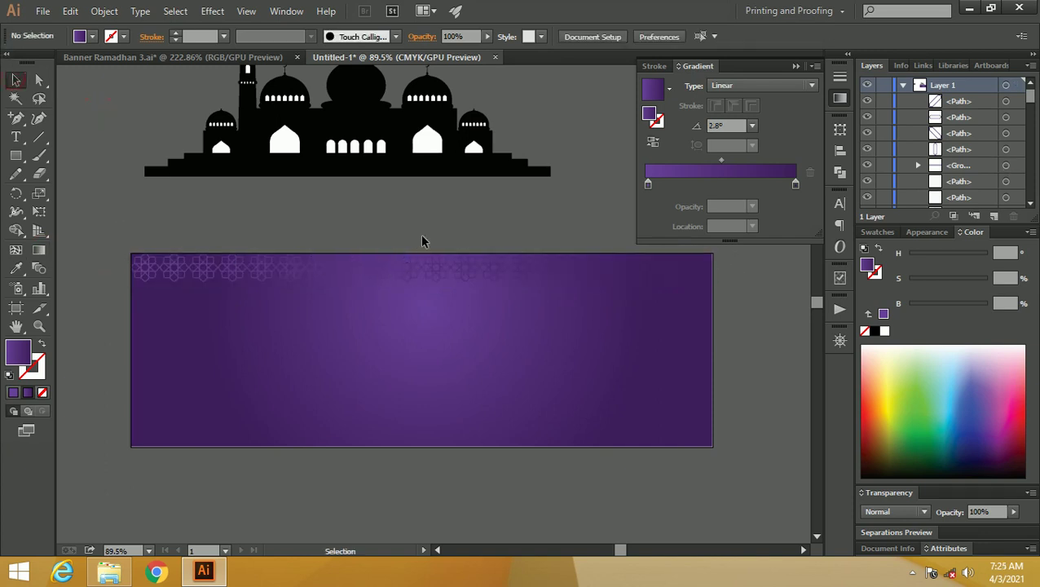
- Select the rosette row and place a duplicate directly beneath it, offset vertically by 1.5 cm
{"action": "scroll", "coordinate": [381, 218], "scroll_direction": "down", "scroll_amount": 1}
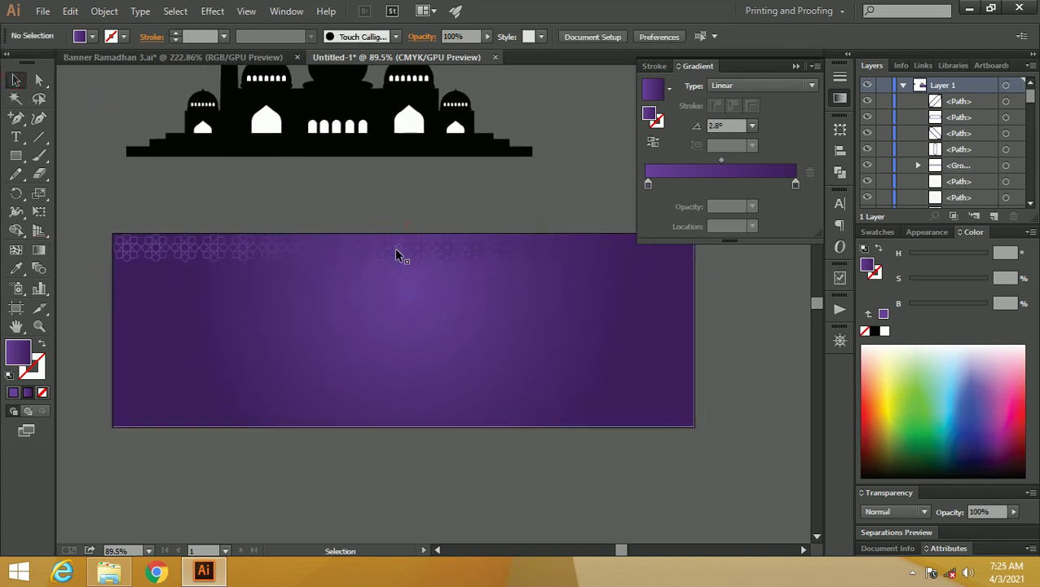
{"action": "left_click", "coordinate": [397, 254]}
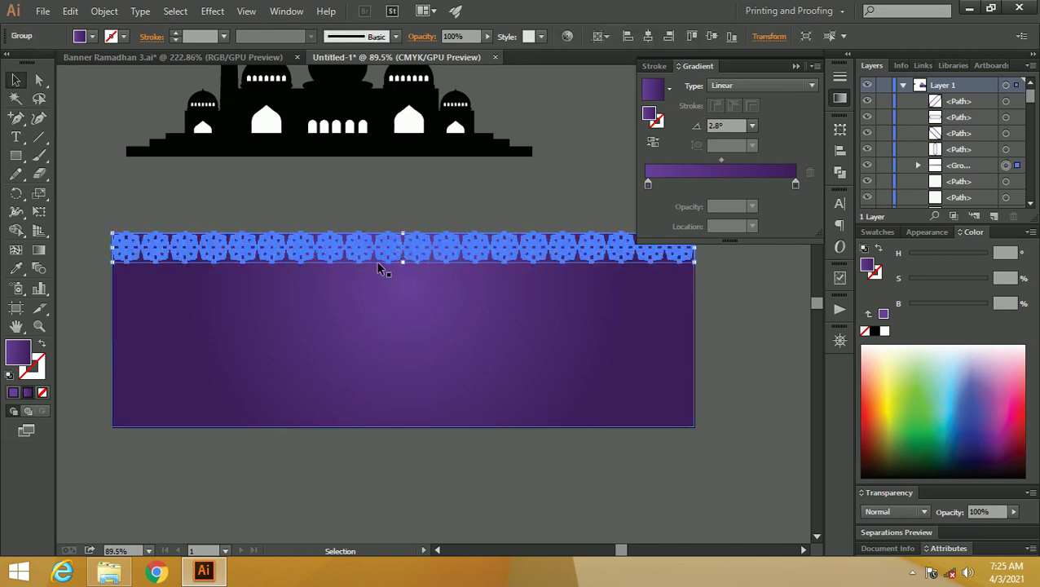
{"action": "scroll", "coordinate": [341, 288], "scroll_direction": "up", "scroll_amount": 3}
{"action": "left_click_drag", "start_coordinate": [342, 287], "coordinate": [432, 289]}
{"action": "scroll", "coordinate": [283, 278], "scroll_direction": "up", "scroll_amount": 2}
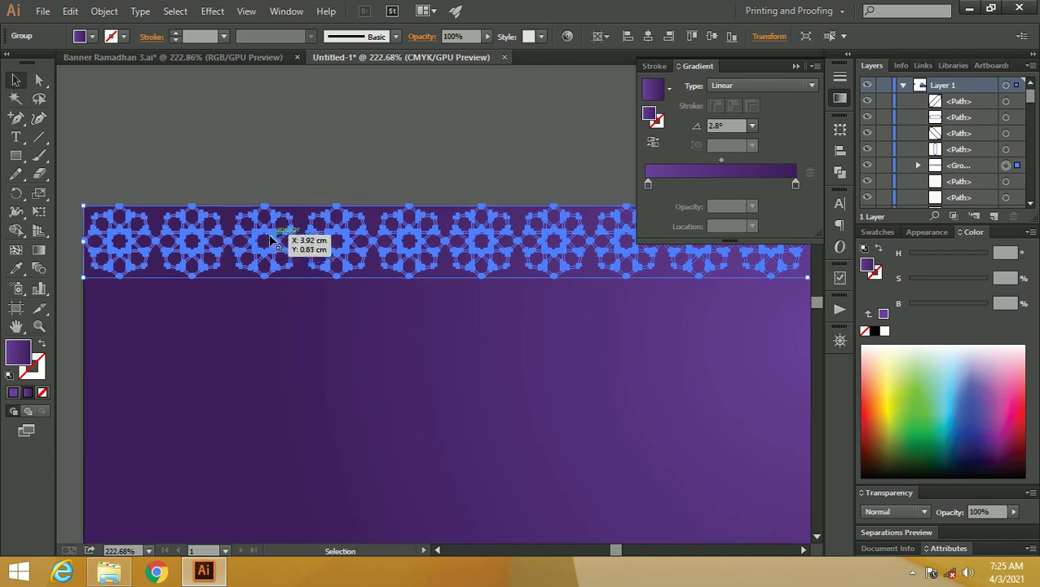
{"action": "left_click_drag", "start_coordinate": [272, 240], "coordinate": [271, 311]}
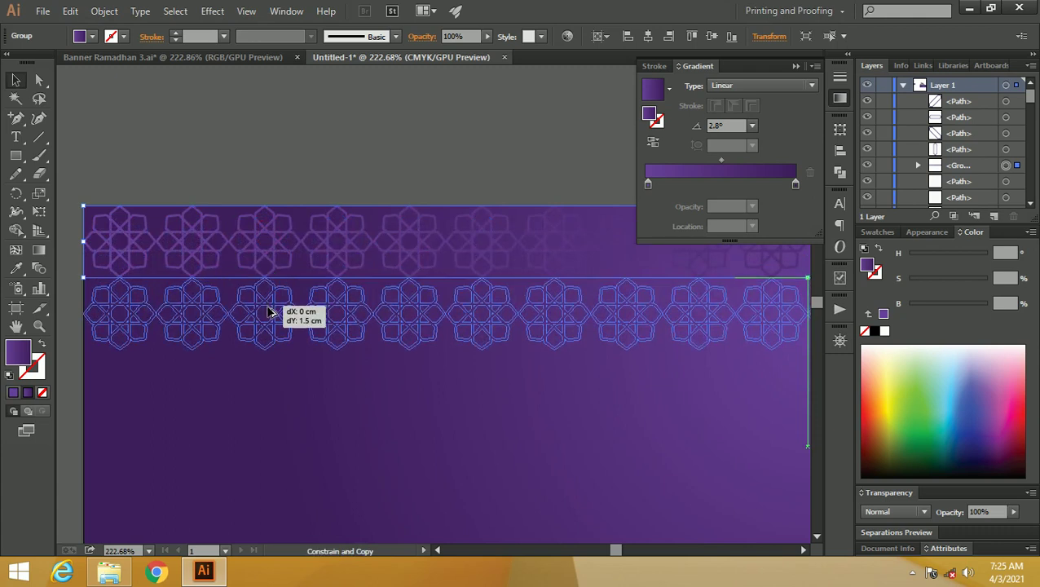
{"action": "left_click_drag", "start_coordinate": [269, 312], "coordinate": [269, 312]}
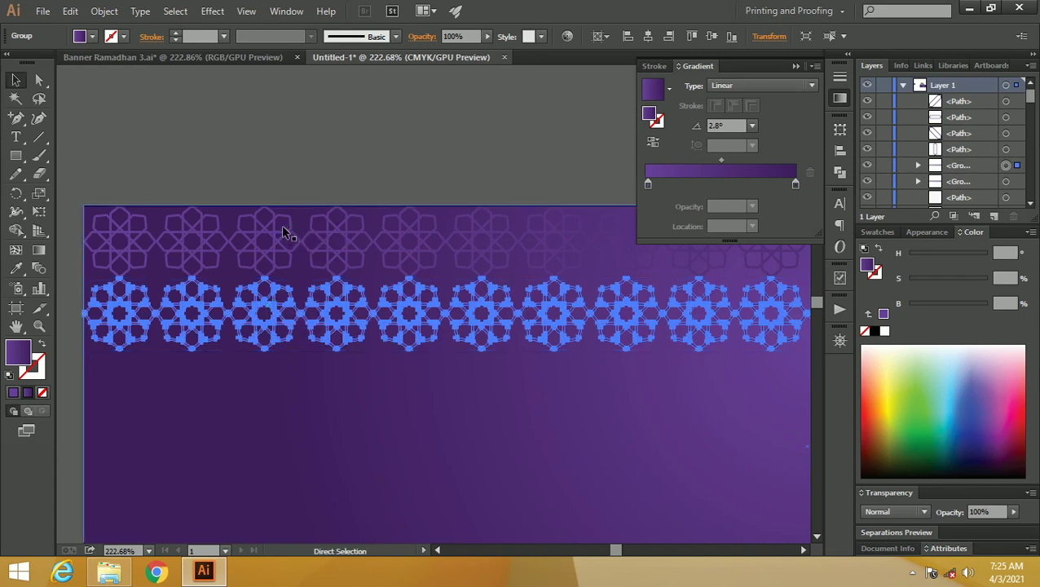
- Repeat the row duplication three more times at the same spacing to extend the rosette pattern down the banner
{"action": "key", "text": "ctrl+d"}
{"action": "key", "text": "ctrl+d"}
{"action": "key", "text": "ctrl+d"}
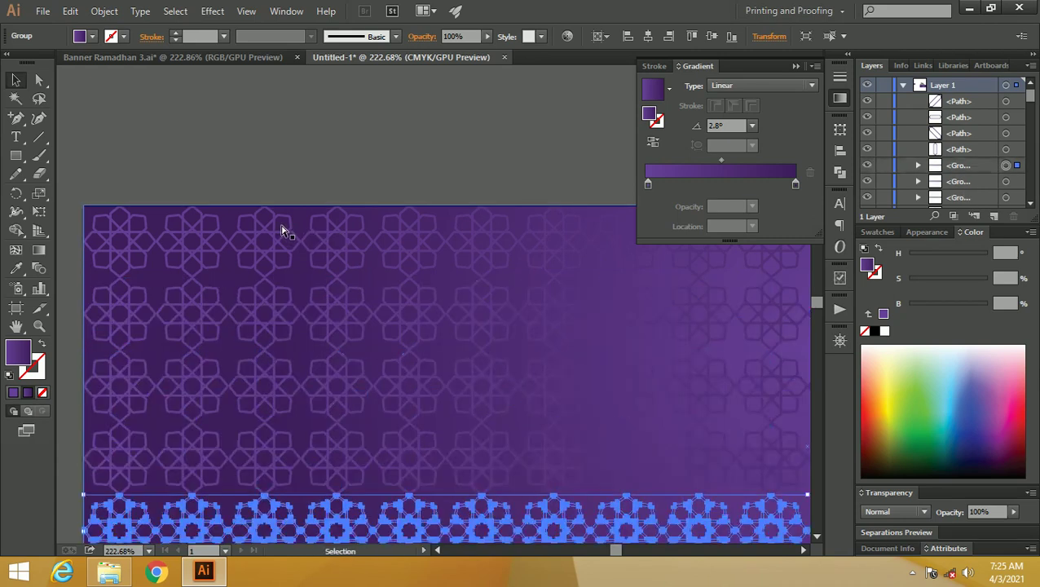
- Repeat the rosette row duplication two more times at the same spacing so the pattern reaches the banner's lower edge
{"action": "key", "text": "ctrl+1"}
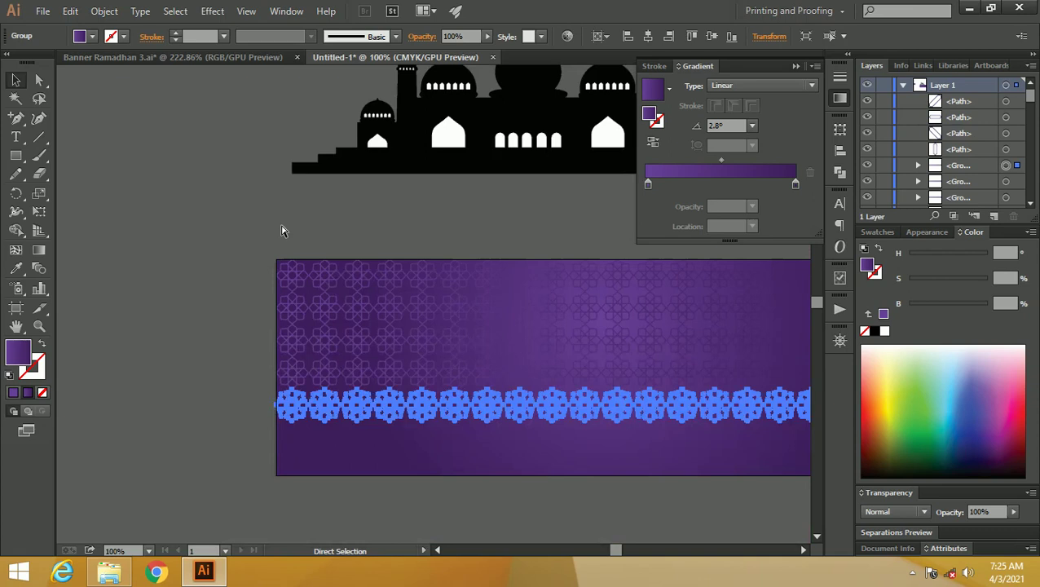
{"action": "key", "text": "ctrl+d"}
{"action": "key", "text": "ctrl+d"}
{"action": "left_click_drag", "start_coordinate": [422, 291], "coordinate": [252, 207]}
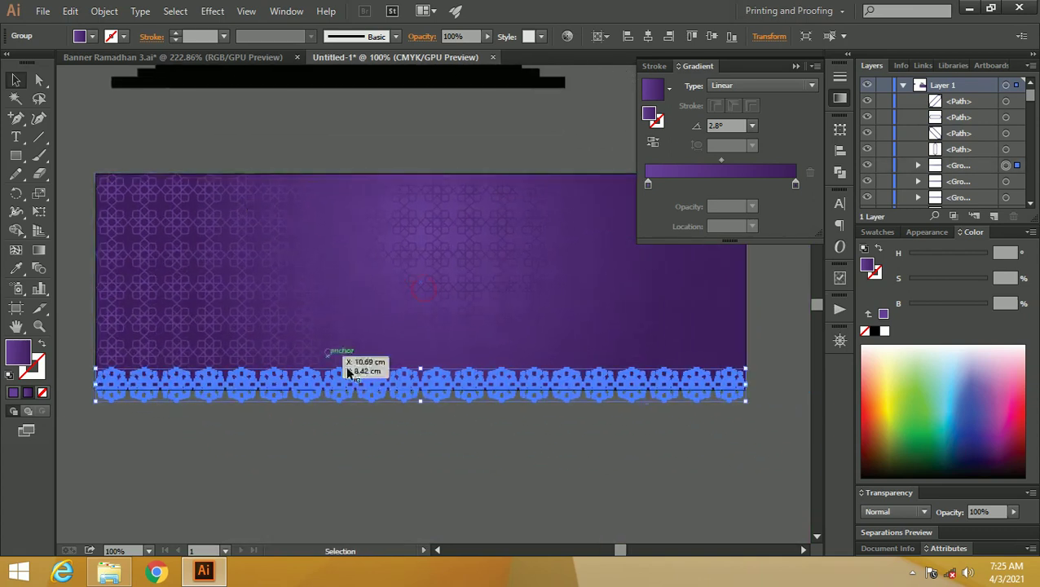
{"action": "left_click", "coordinate": [400, 423]}
- Select all the rosette rows and unite them into one pattern shape with the Pathfinder, and deselect it
{"action": "left_click_drag", "start_coordinate": [779, 423], "coordinate": [93, 205]}
{"action": "key", "text": "z"}
{"action": "key", "text": "v"}
{"action": "left_click", "coordinate": [196, 235]}
{"action": "key", "text": "ctrl+z"}
{"action": "key", "text": "z"}
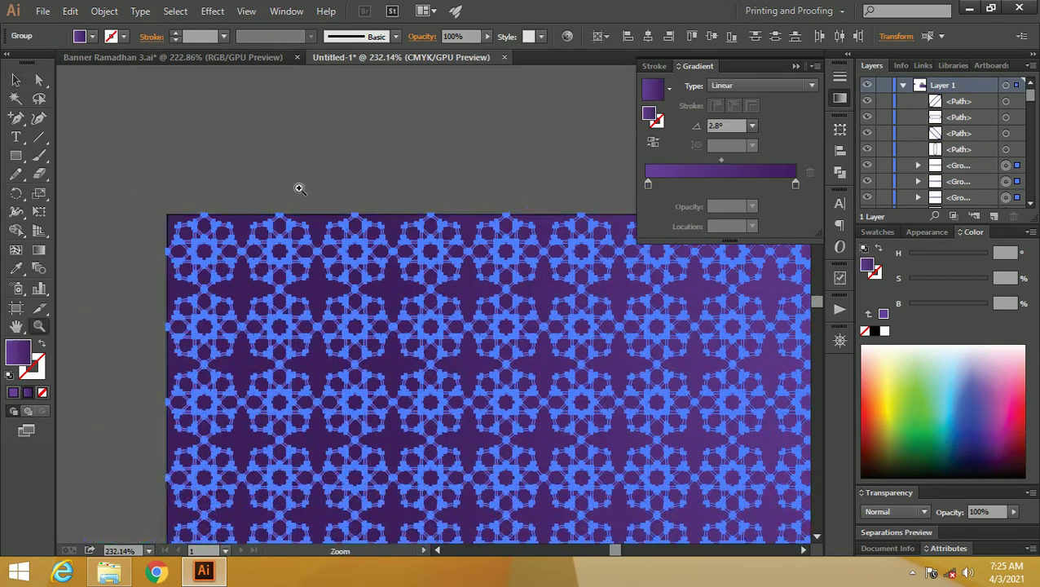
{"action": "left_click", "coordinate": [373, 167], "text": "alt"}
{"action": "left_click_drag", "start_coordinate": [381, 183], "coordinate": [231, 232]}
{"action": "scroll", "coordinate": [313, 205], "scroll_direction": "down", "scroll_amount": 3}
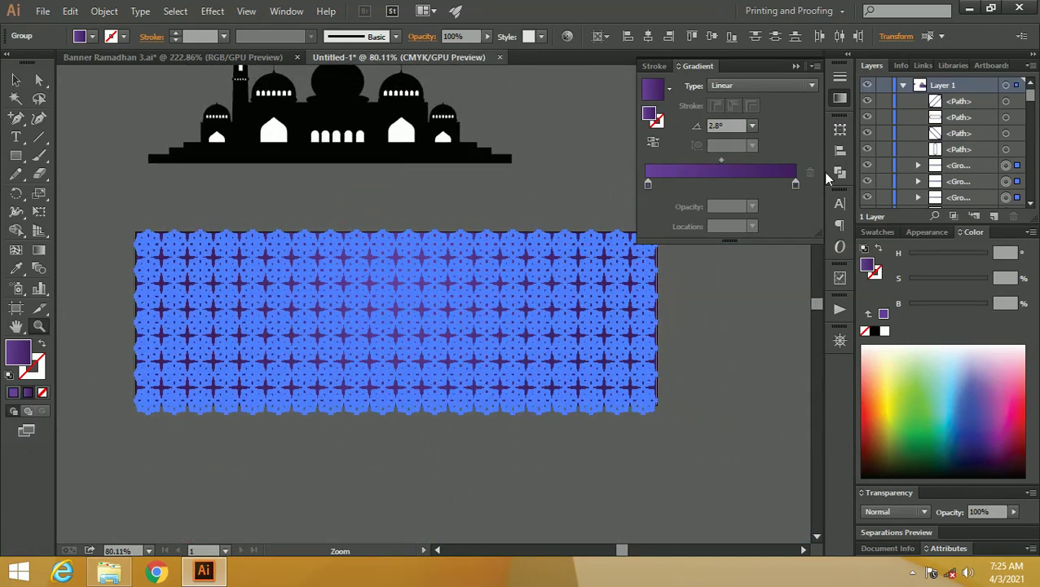
{"action": "left_click", "coordinate": [840, 173]}
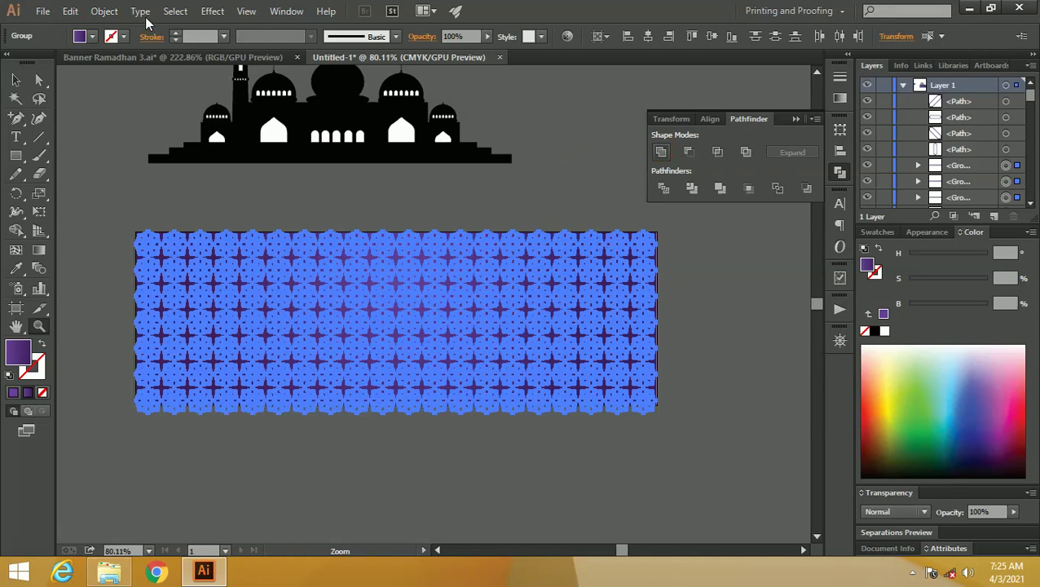
{"action": "key", "text": "ctrl+1"}
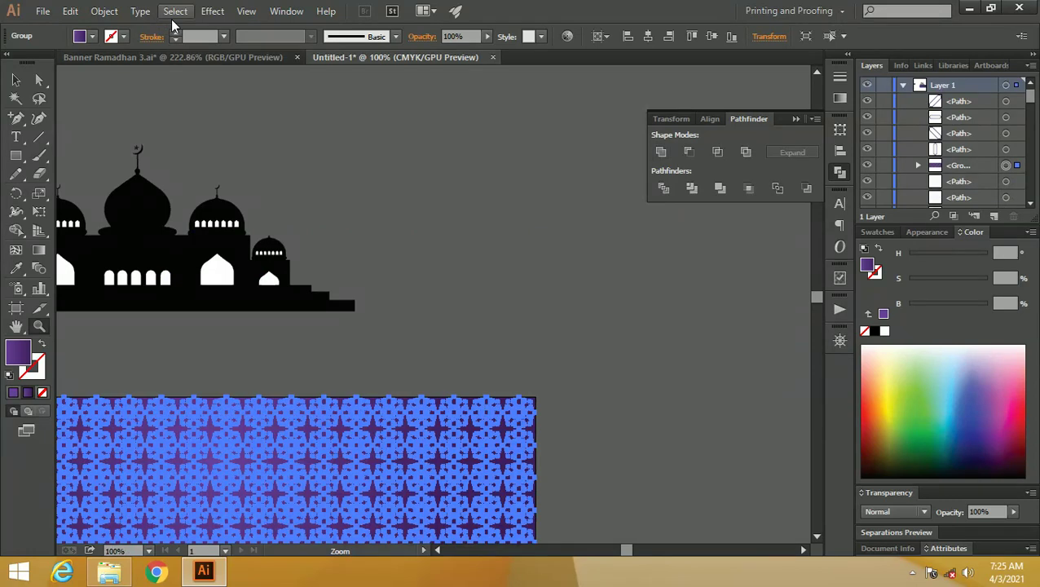
{"action": "left_click", "coordinate": [671, 394]}
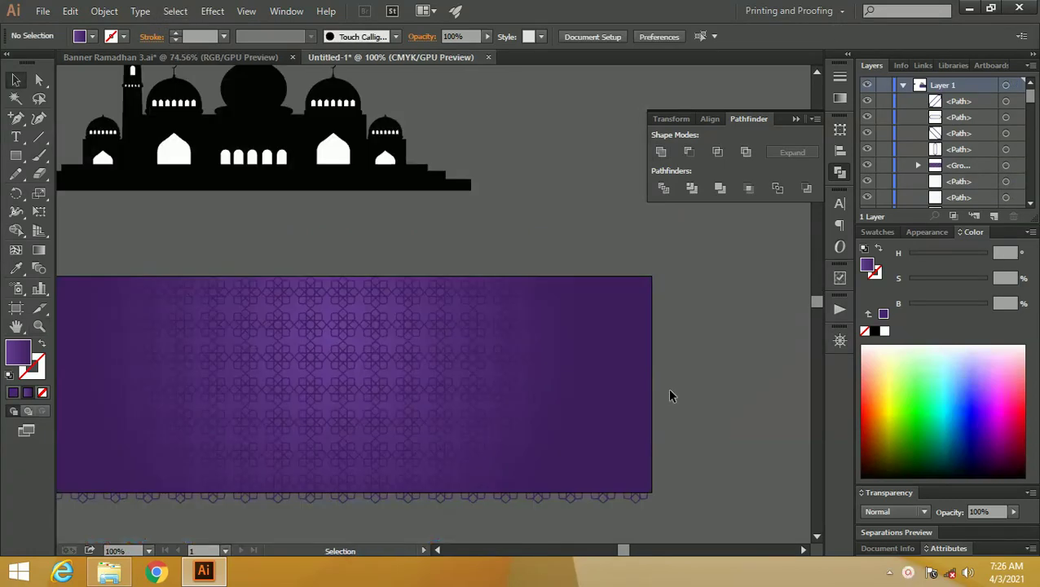
{"action": "left_click_drag", "start_coordinate": [644, 388], "coordinate": [728, 347]}
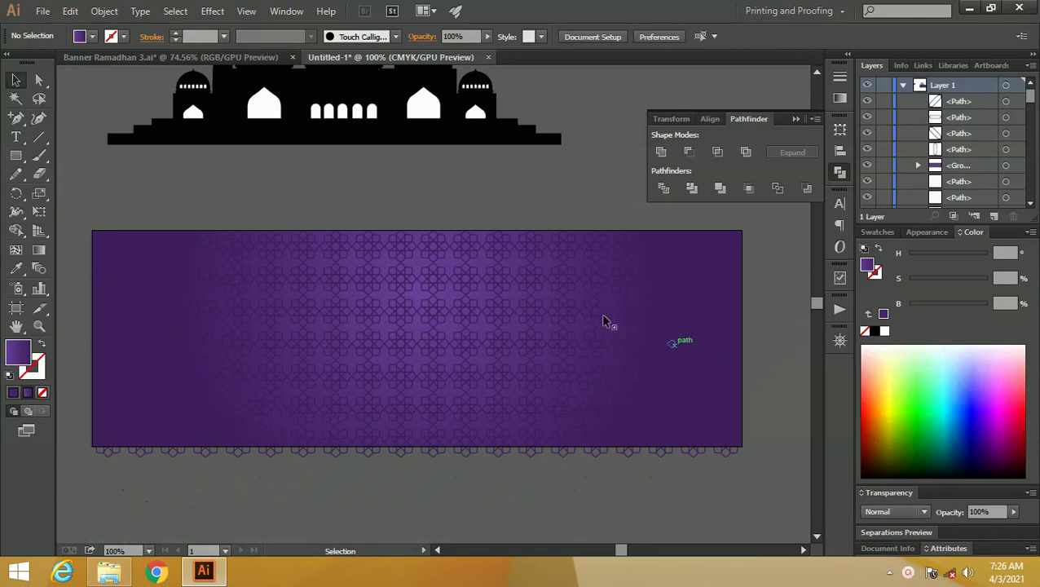
- Move the united rosette pattern straight down to expose the banner background and sample the background's radial gradient onto the pattern with the Eyedropper
{"action": "left_click", "coordinate": [569, 298]}
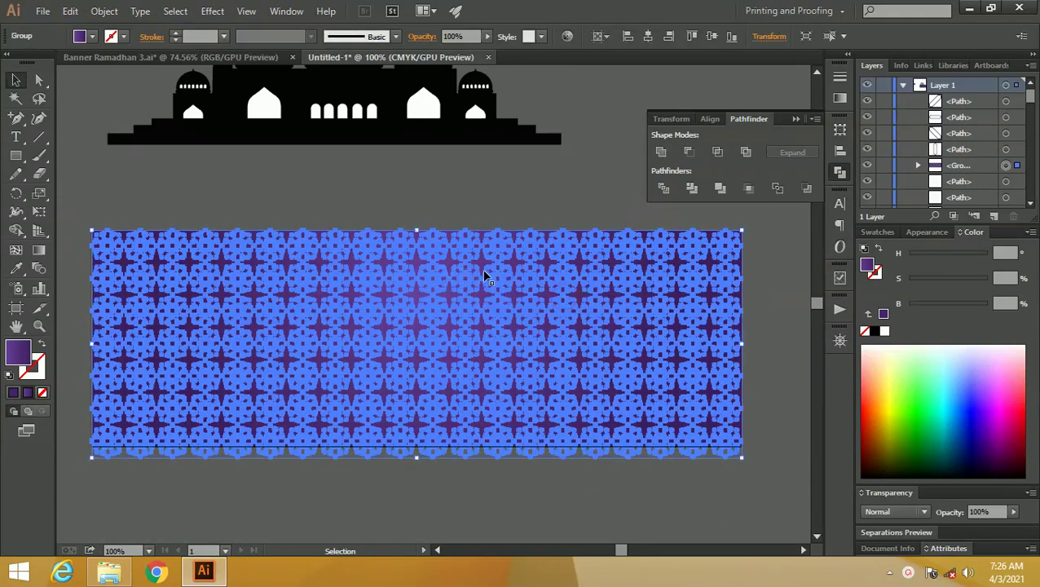
{"action": "left_click_drag", "start_coordinate": [488, 255], "coordinate": [483, 289]}
{"action": "left_click", "coordinate": [495, 197]}
{"action": "left_click", "coordinate": [501, 274]}
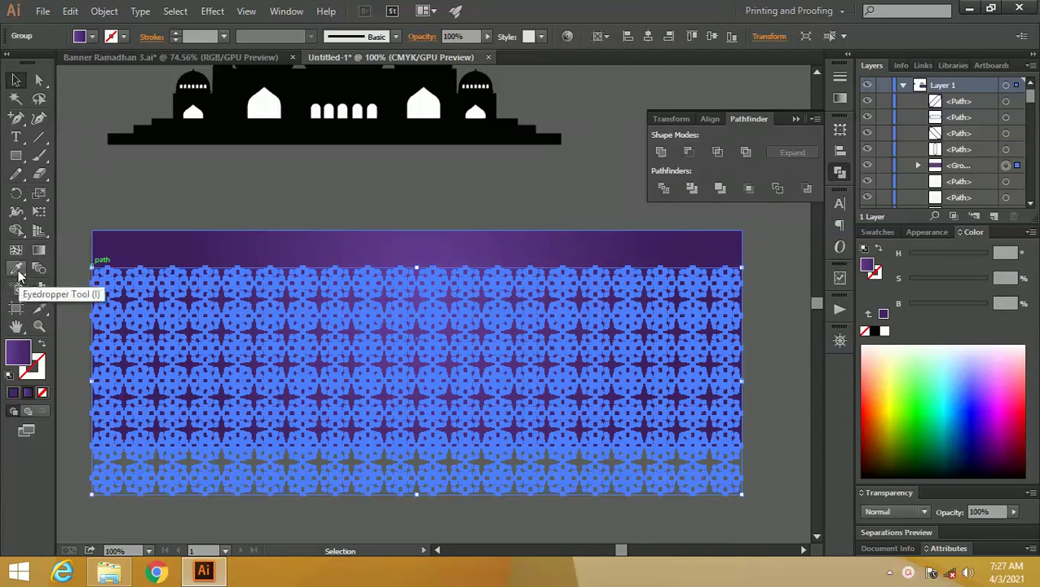
{"action": "left_click", "coordinate": [18, 271]}
{"action": "left_click", "coordinate": [159, 242]}
{"action": "left_click", "coordinate": [15, 79]}
{"action": "left_click", "coordinate": [143, 168]}
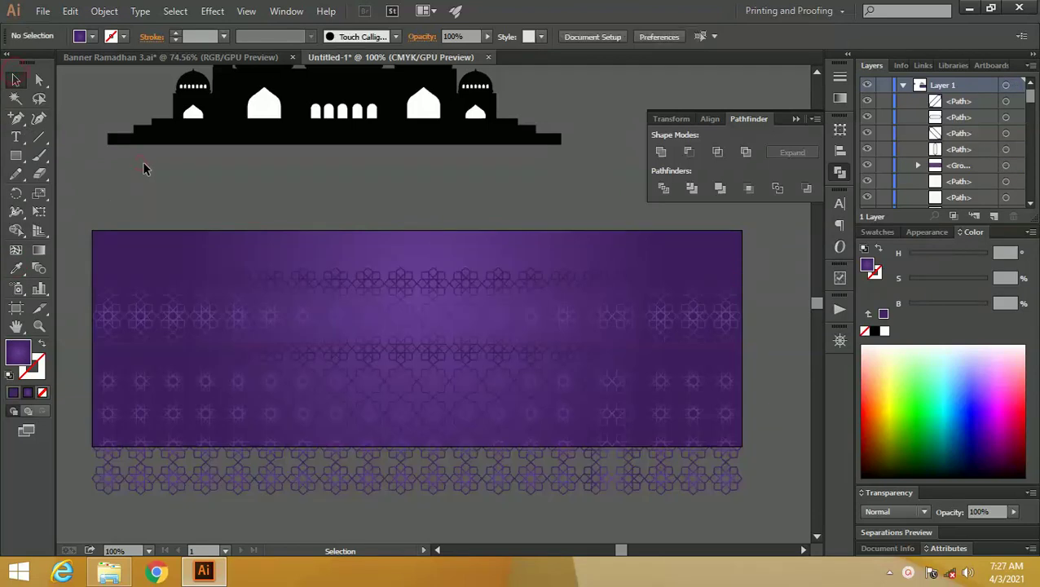
- Select the rosette pattern and redraw its radial gradient as one continuous fill from the pattern's centre past its right end
{"action": "left_click", "coordinate": [444, 295]}
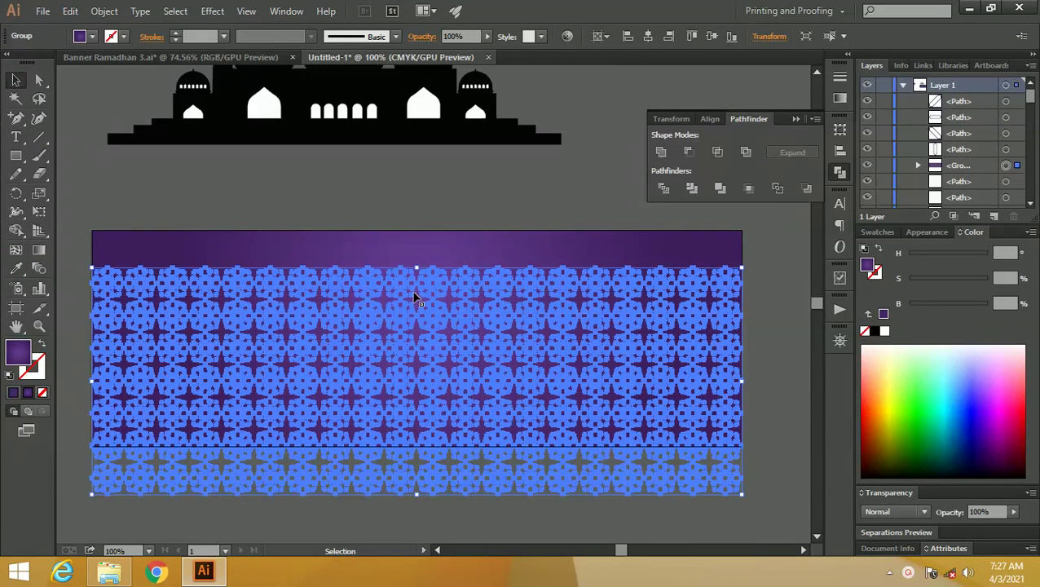
{"action": "left_click", "coordinate": [473, 206]}
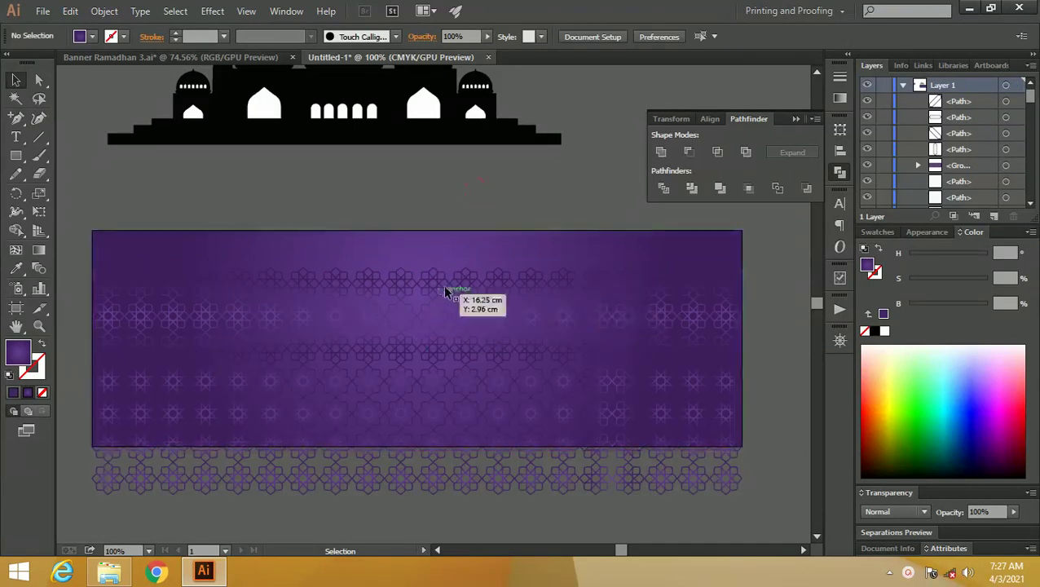
{"action": "left_click", "coordinate": [445, 285]}
{"action": "key", "text": "g"}
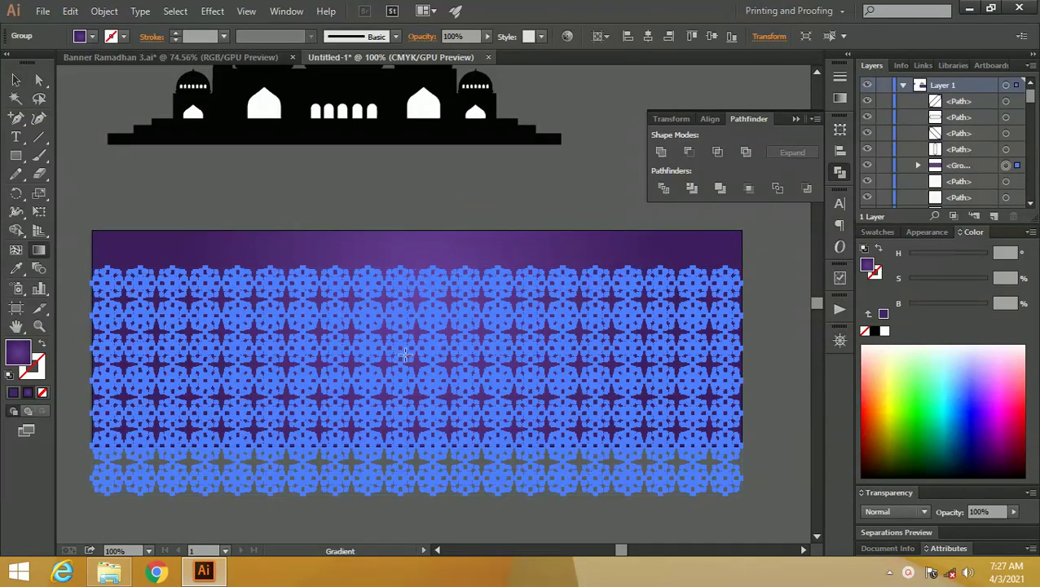
{"action": "left_click_drag", "start_coordinate": [417, 364], "coordinate": [802, 366]}
{"action": "left_click", "coordinate": [15, 79]}
{"action": "left_click", "coordinate": [129, 155]}
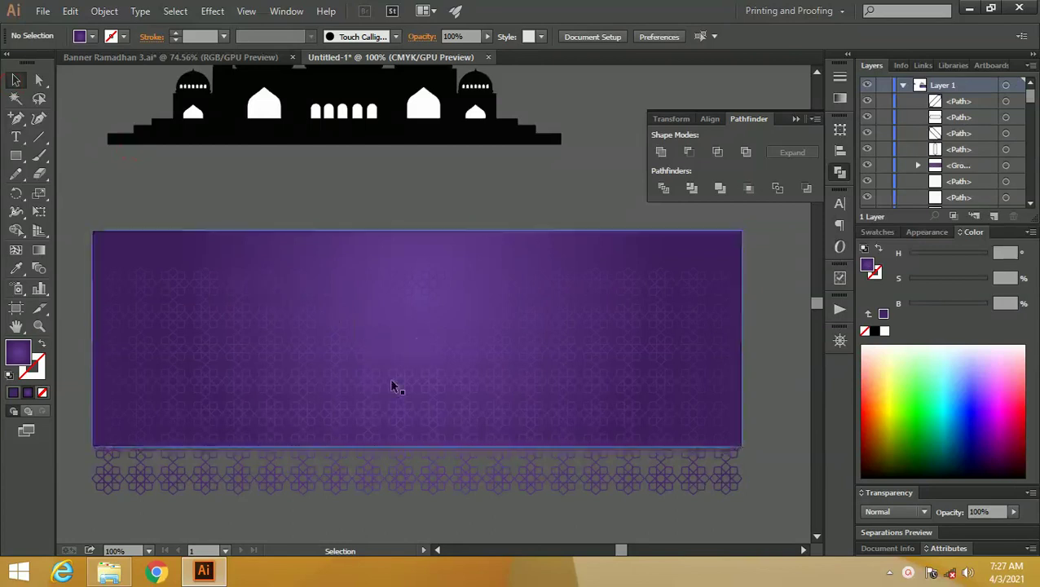
- Align the rosette pattern with the banner's top edge and deselect it
{"action": "left_click", "coordinate": [432, 403]}
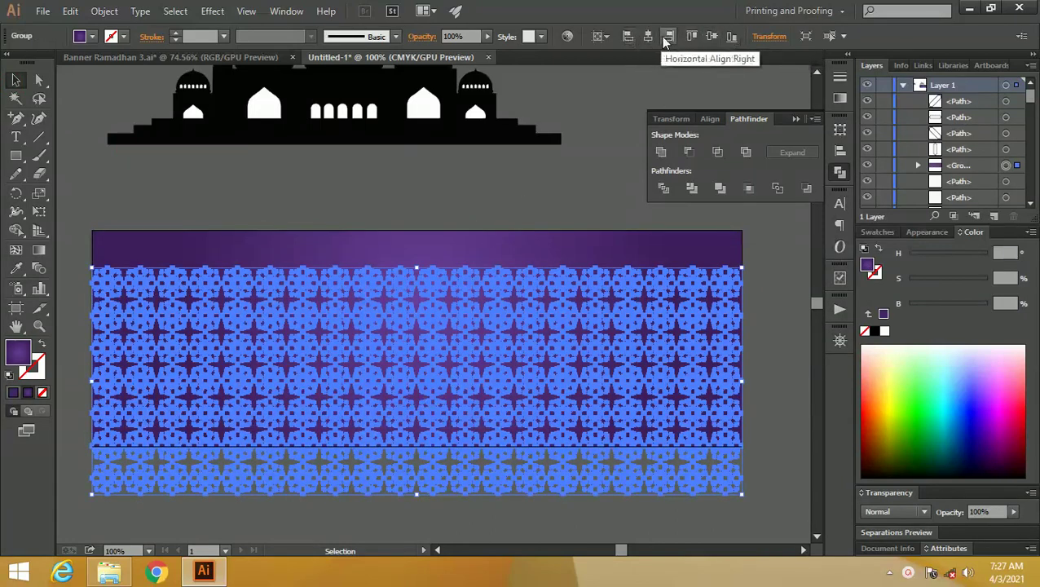
{"action": "left_click", "coordinate": [687, 38]}
{"action": "left_click", "coordinate": [617, 145]}
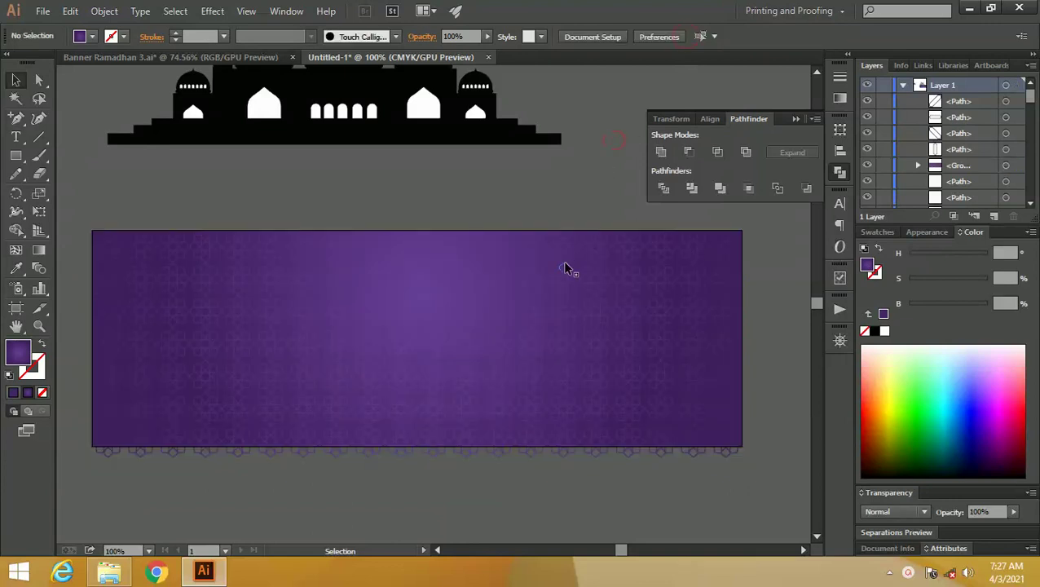
- Try the rosette pattern shifted to the right and slightly down, and undo the move
{"action": "left_click_drag", "start_coordinate": [286, 230], "coordinate": [379, 251]}
{"action": "left_click", "coordinate": [357, 207]}
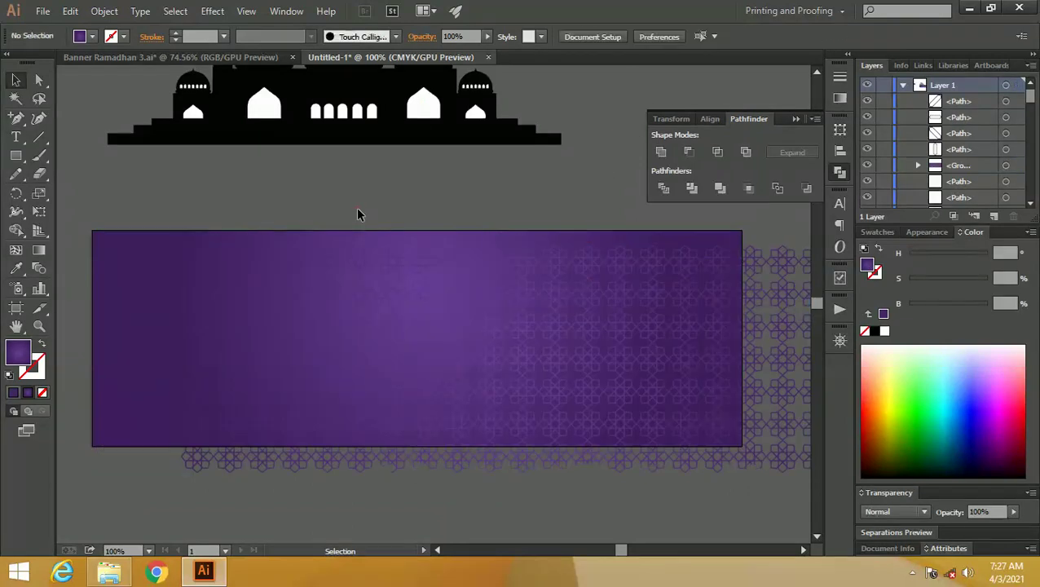
{"action": "key", "text": "ctrl+a"}
{"action": "key", "text": "ctrl+7"}
{"action": "key", "text": "ctrl+shift+a"}
{"action": "key", "text": "z"}
{"action": "mouse_move", "coordinate": [326, 205]}
{"action": "left_mouse_down"}
{"action": "mouse_move", "coordinate": [402, 234]}
{"action": "mouse_move", "coordinate": [318, 223]}
{"action": "left_mouse_up"}
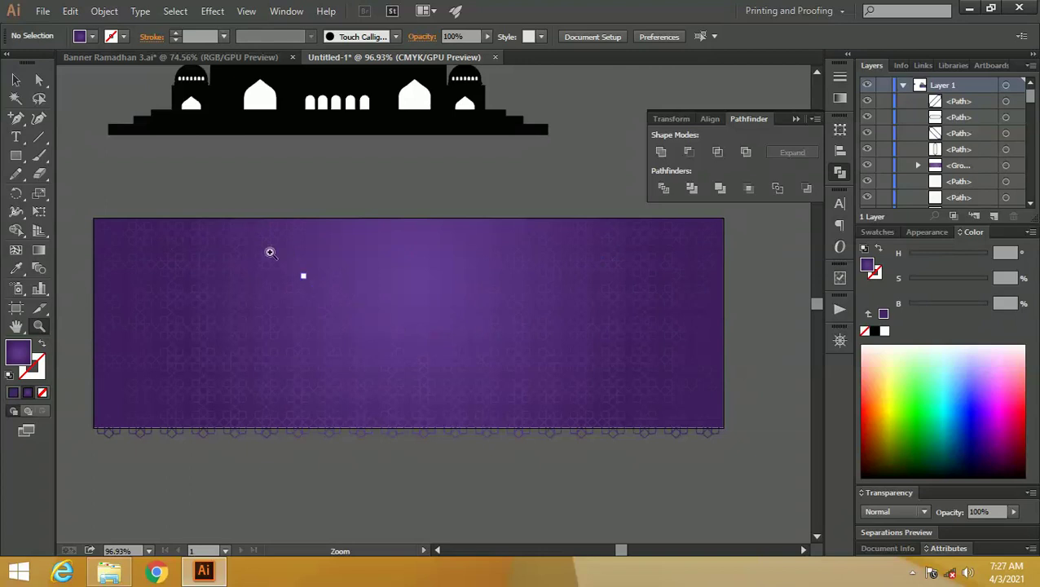
- Redraw the rosette pattern's radial gradient from the banner's centre toward its right end at about 0.3°
{"action": "key", "text": "v"}
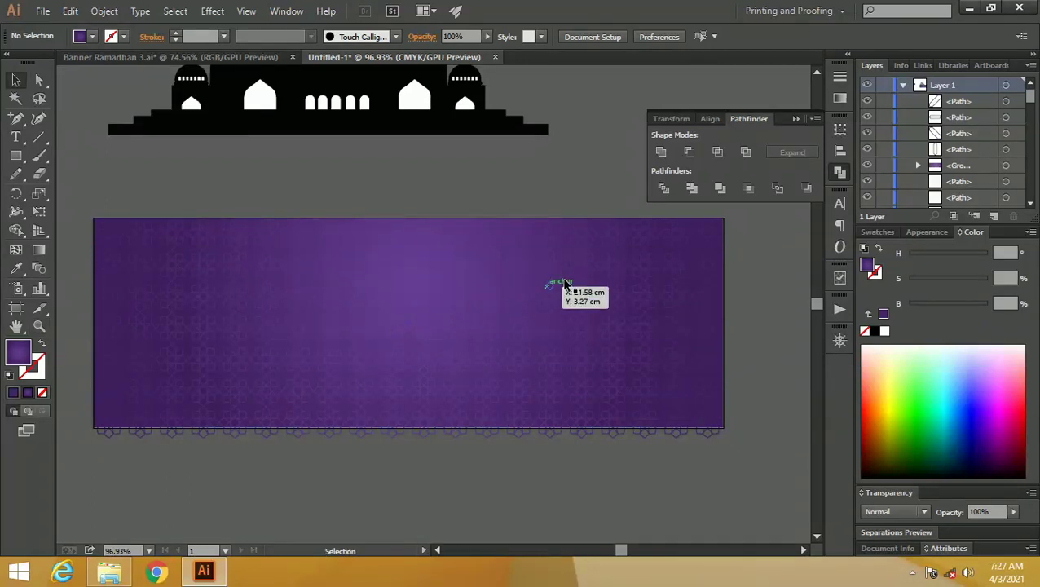
{"action": "left_click", "coordinate": [577, 272]}
{"action": "key", "text": "g"}
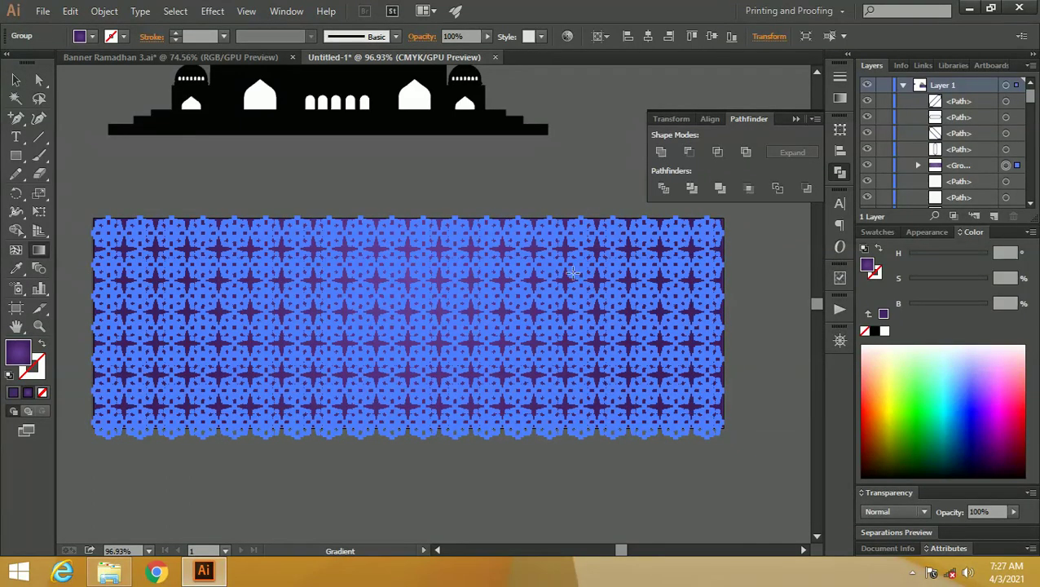
{"action": "left_click_drag", "start_coordinate": [403, 326], "coordinate": [676, 339]}
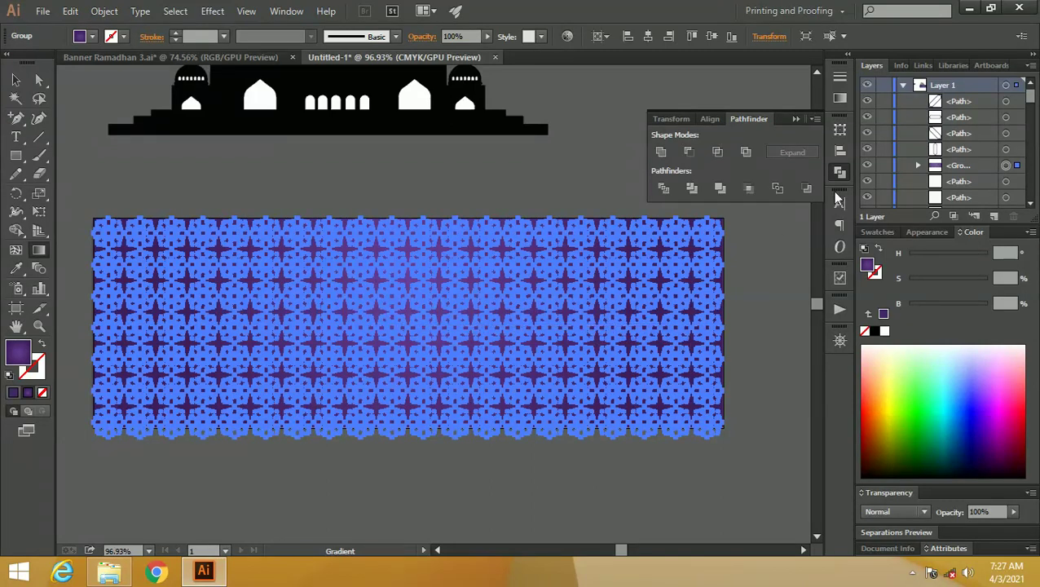
- Shift the pattern gradient's midpoint toward the light stop and move the dark stop to 88.5%, and deselect the pattern
{"action": "left_click", "coordinate": [840, 98]}
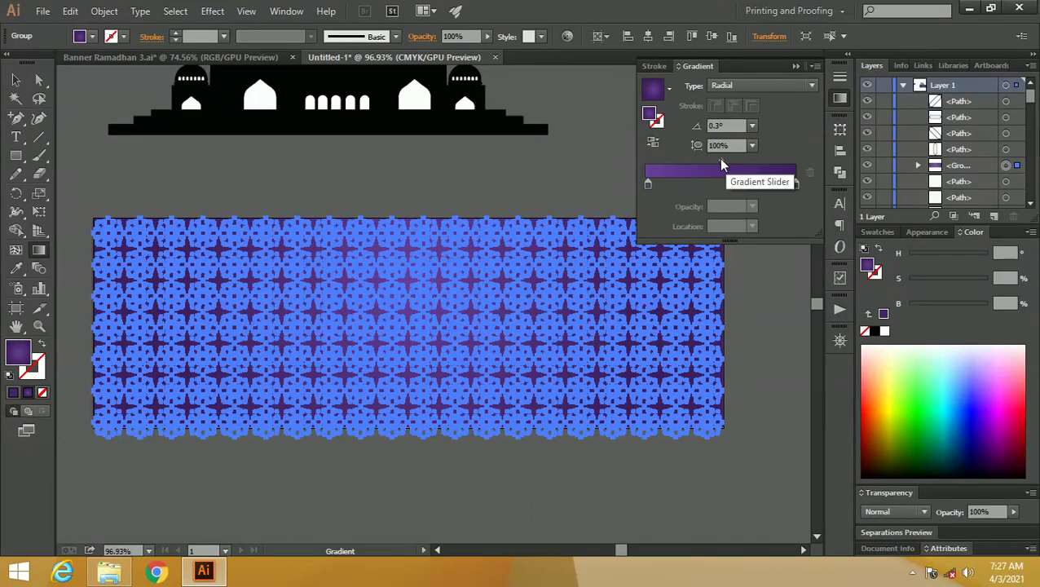
{"action": "left_click", "coordinate": [721, 160]}
{"action": "left_click", "coordinate": [794, 184]}
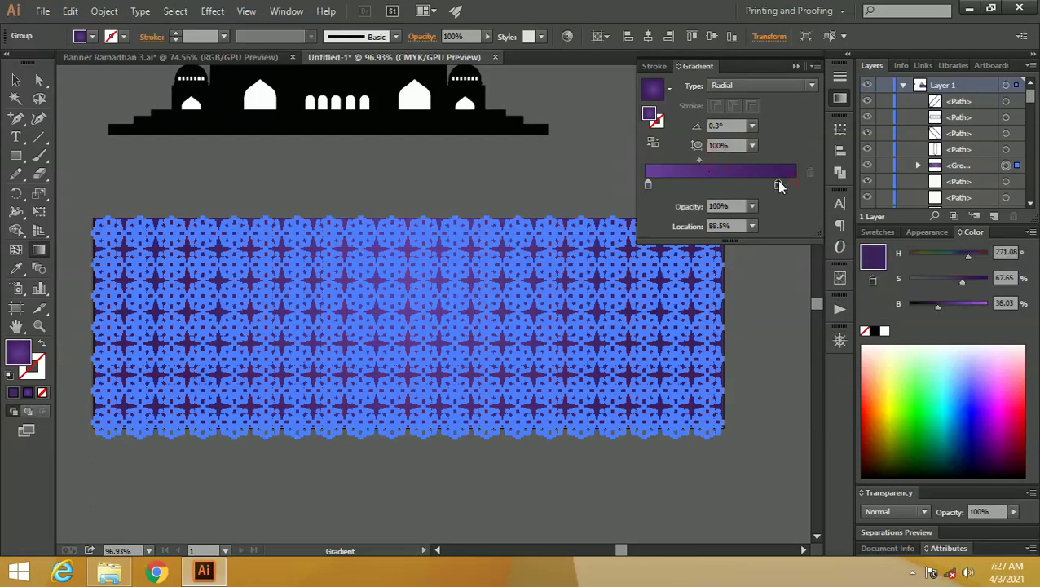
{"action": "left_click", "coordinate": [15, 80]}
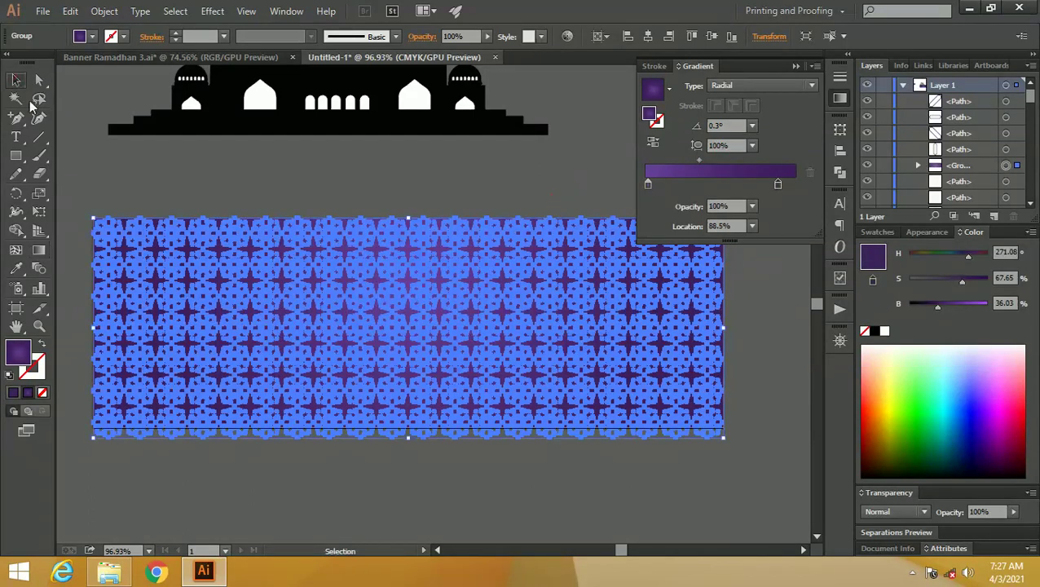
{"action": "left_click", "coordinate": [250, 189]}
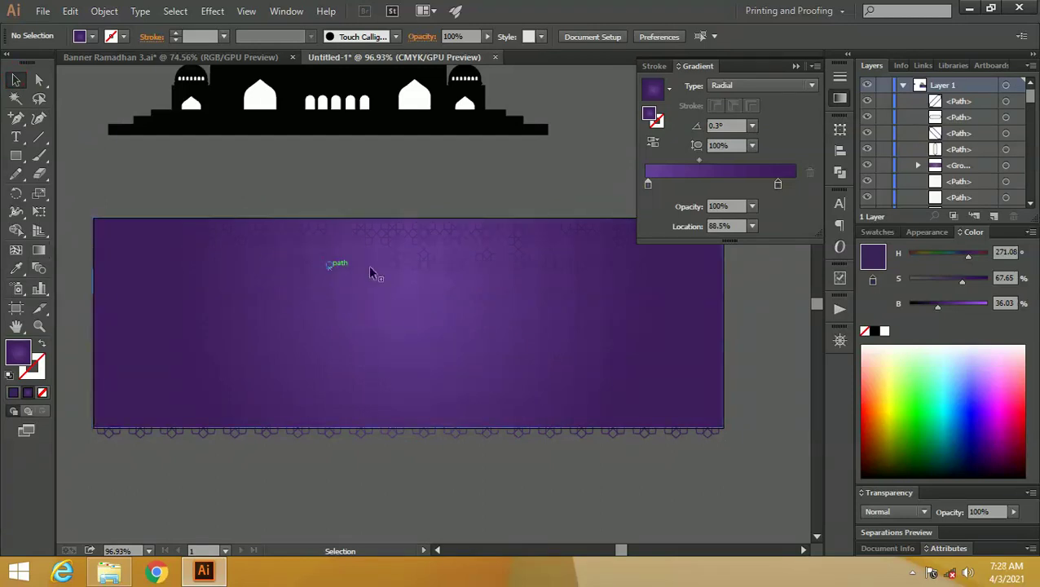
- Shift the pattern gradient's midpoint further toward the light stop and bring the dark stop in to 81%, followed by 57%
{"action": "left_click", "coordinate": [571, 262]}
{"action": "left_click_drag", "start_coordinate": [697, 160], "coordinate": [689, 159]}
{"action": "left_click_drag", "start_coordinate": [778, 185], "coordinate": [767, 185]}
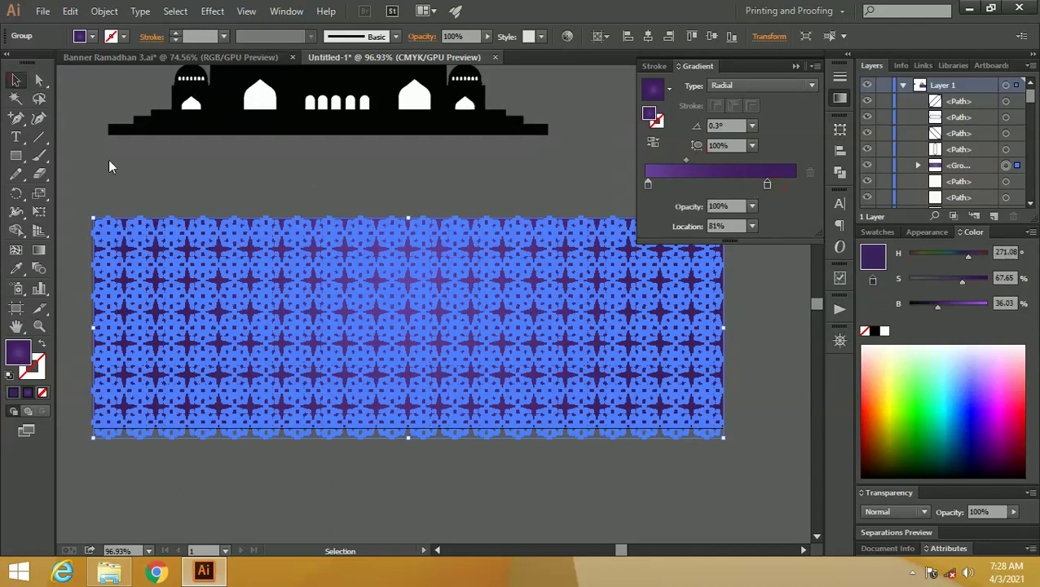
{"action": "left_click", "coordinate": [198, 180]}
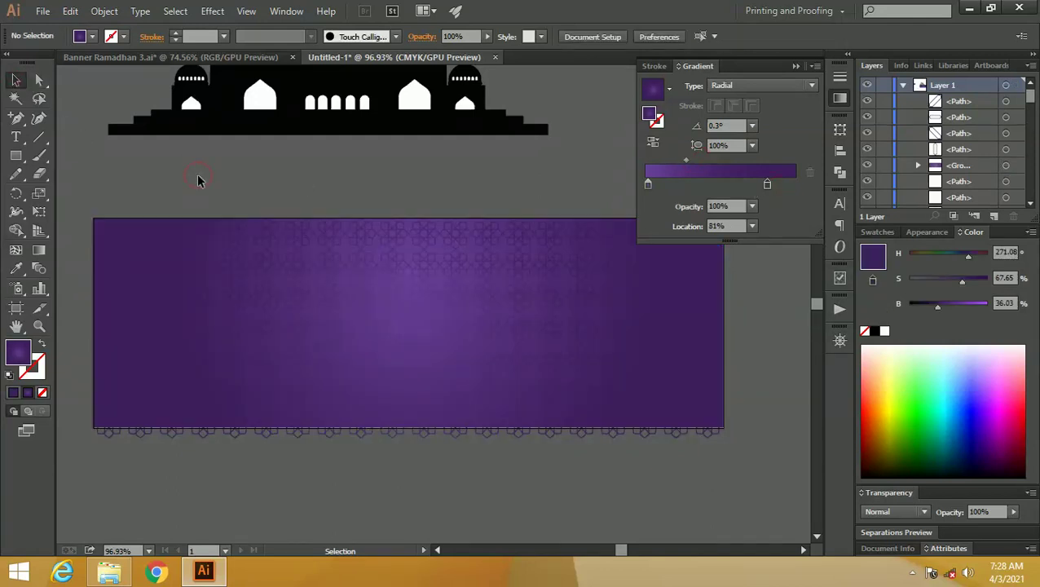
{"action": "left_click", "coordinate": [581, 249]}
{"action": "left_click_drag", "start_coordinate": [768, 190], "coordinate": [737, 189]}
{"action": "left_click", "coordinate": [552, 171]}
- Redraw the pattern's radial gradient horizontally at 0° from the banner's centre toward its right end, and deselect the pattern
{"action": "left_click", "coordinate": [495, 272]}
{"action": "key", "text": "g"}
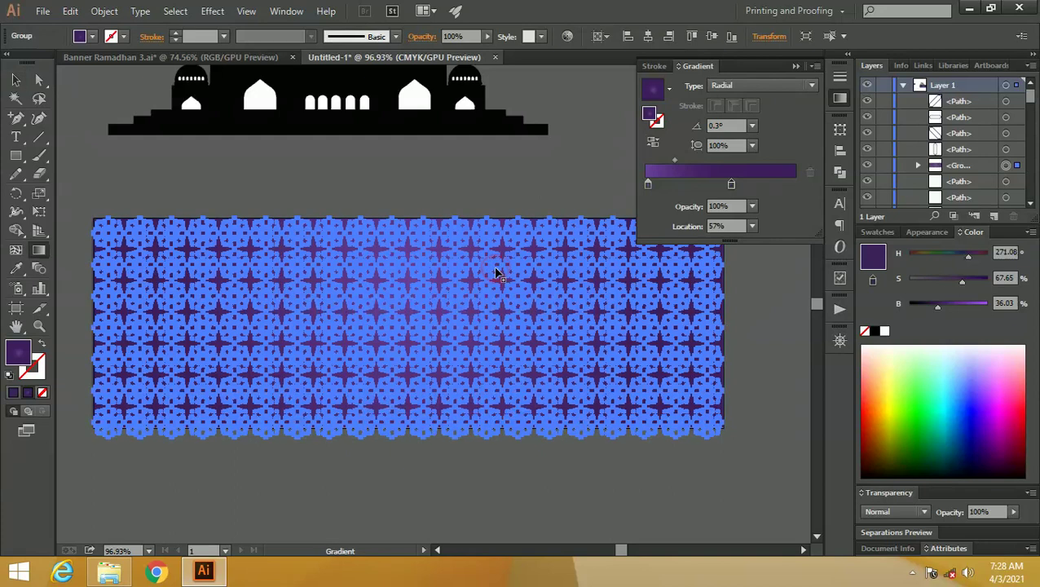
{"action": "mouse_move", "coordinate": [410, 319]}
{"action": "left_mouse_down"}
{"action": "mouse_move", "coordinate": [578, 327]}
{"action": "mouse_move", "coordinate": [644, 318]}
{"action": "left_mouse_up"}
{"action": "left_click", "coordinate": [15, 80]}
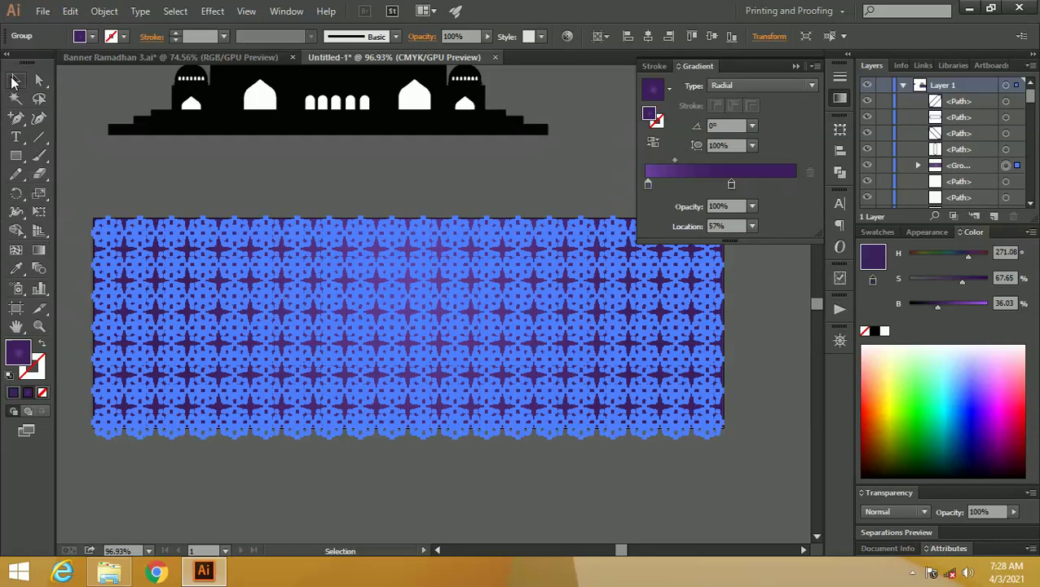
{"action": "left_click", "coordinate": [176, 176]}
- Undo the accidental shift of the rosette pattern and set its gradient's dark stop to a location of 42%
{"action": "left_click", "coordinate": [474, 278]}
{"action": "mouse_move", "coordinate": [489, 278]}
{"action": "left_mouse_down"}
{"action": "mouse_move", "coordinate": [481, 303]}
{"action": "mouse_move", "coordinate": [494, 292]}
{"action": "left_mouse_up"}
{"action": "key", "text": "ctrl+z"}
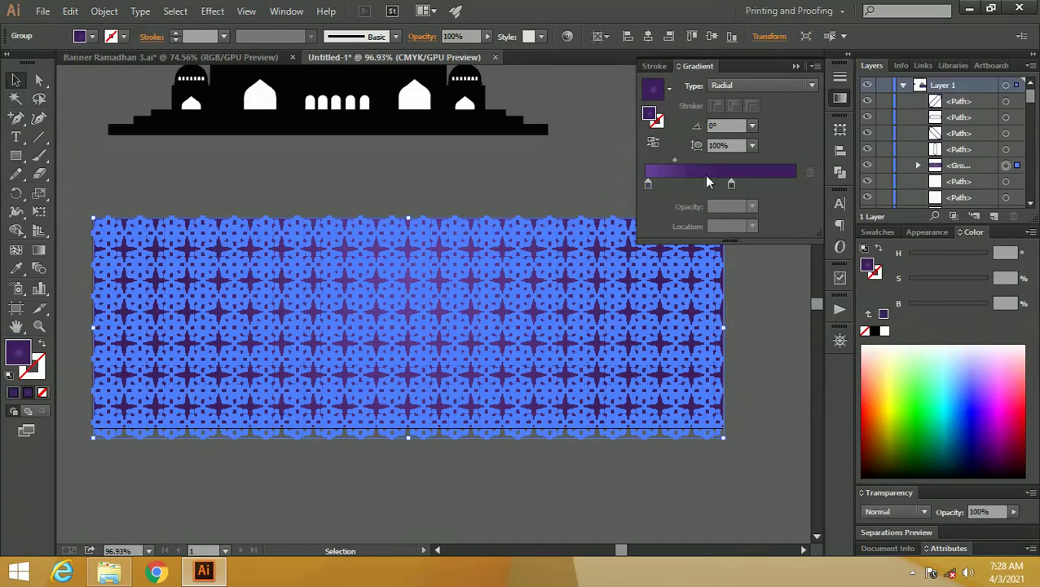
{"action": "left_click_drag", "start_coordinate": [731, 184], "coordinate": [709, 185]}
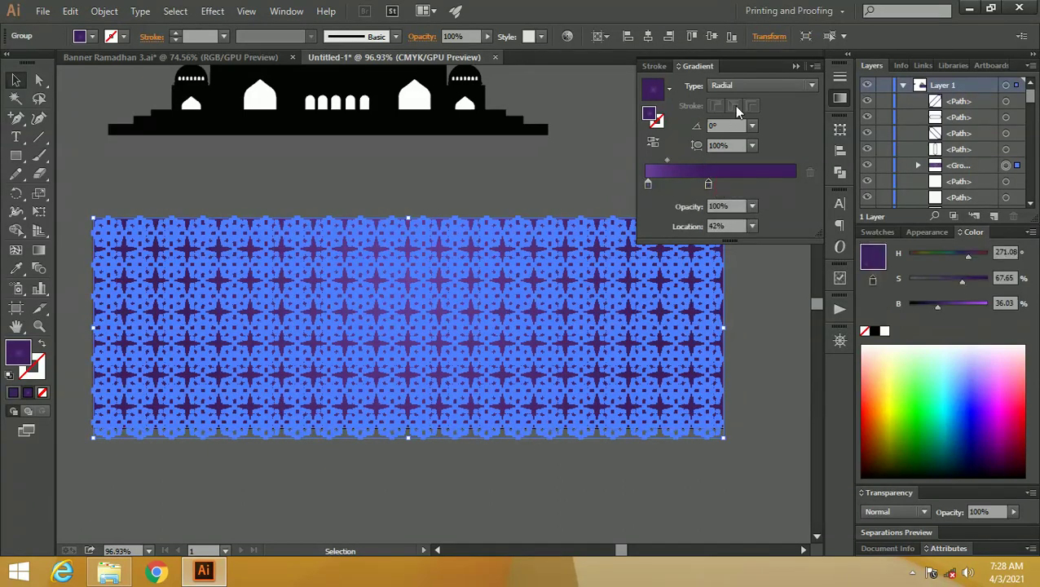
{"action": "left_click", "coordinate": [547, 183]}
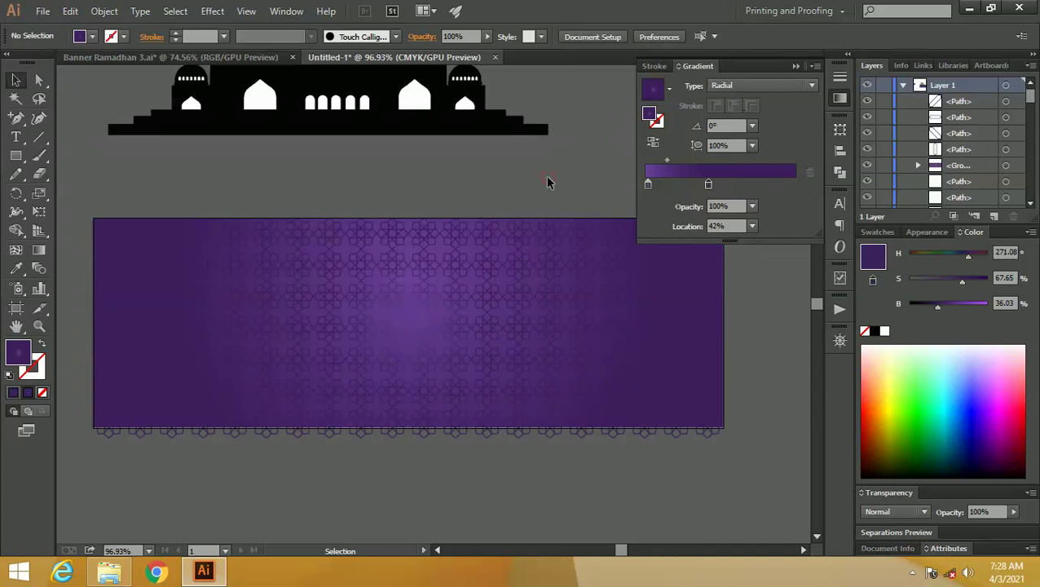
- Redraw the pattern's radial gradient horizontally, starting slightly above and left of the banner's centre and ending near its right end
{"action": "left_click", "coordinate": [477, 271]}
{"action": "key", "text": "g"}
{"action": "left_click_drag", "start_coordinate": [396, 294], "coordinate": [672, 295]}
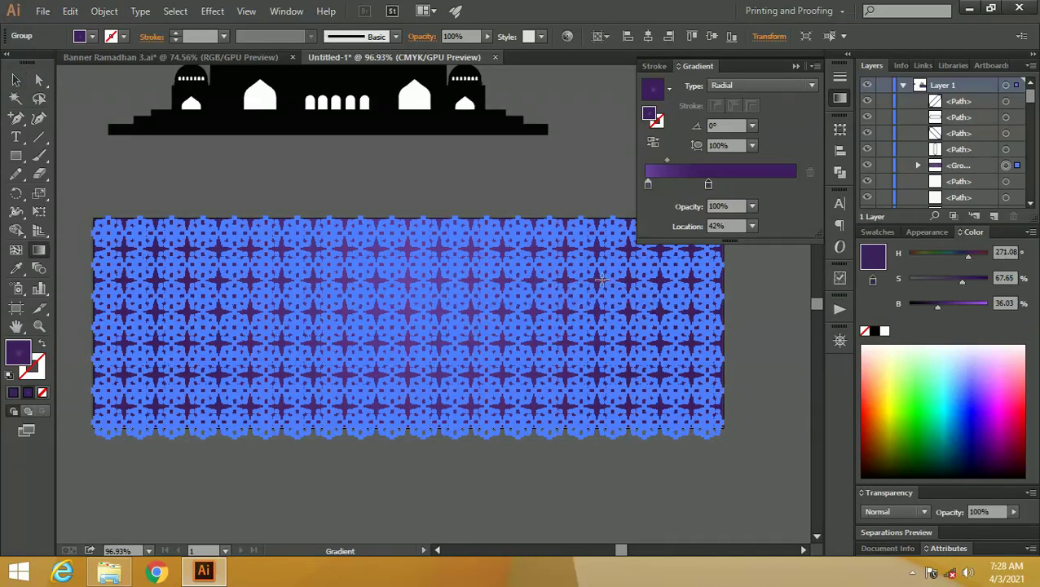
{"action": "left_click", "coordinate": [15, 79]}
{"action": "left_click", "coordinate": [171, 137]}
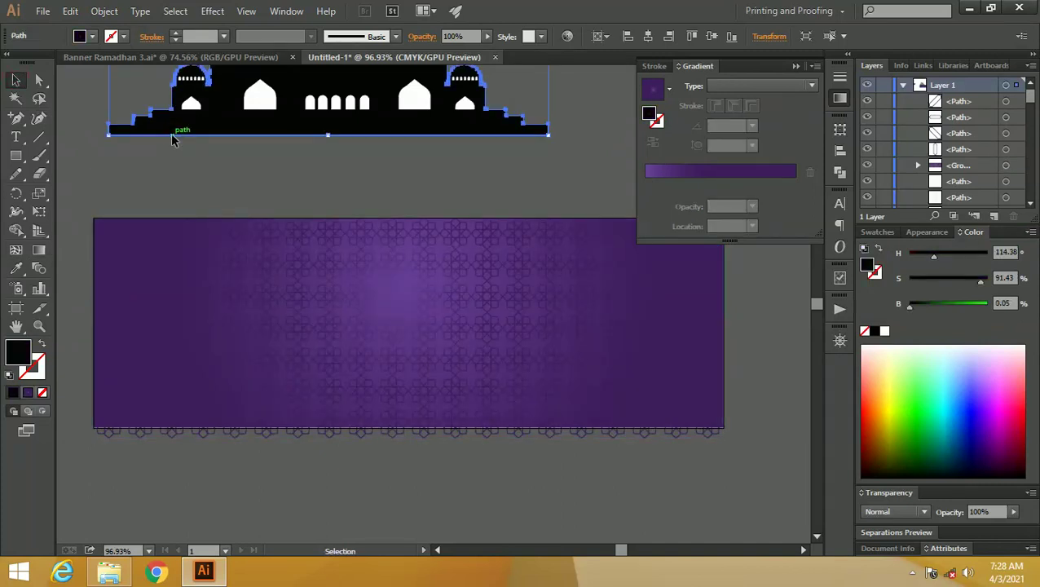
- Deselect the mosque and move the rosette pattern downward, clearing a strip of the background along the banner's upper edge
{"action": "key", "text": "a"}
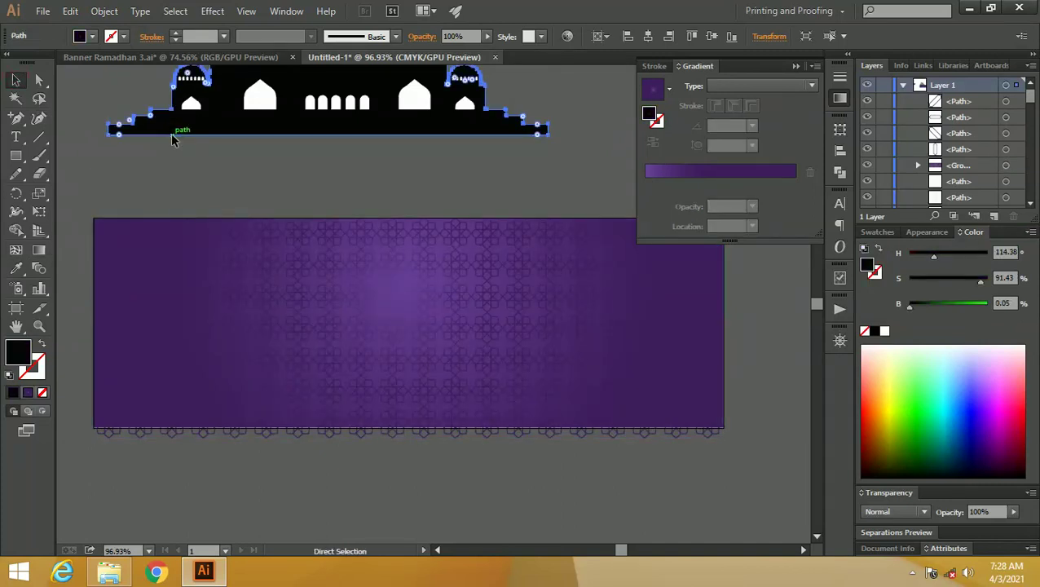
{"action": "left_click", "coordinate": [16, 79]}
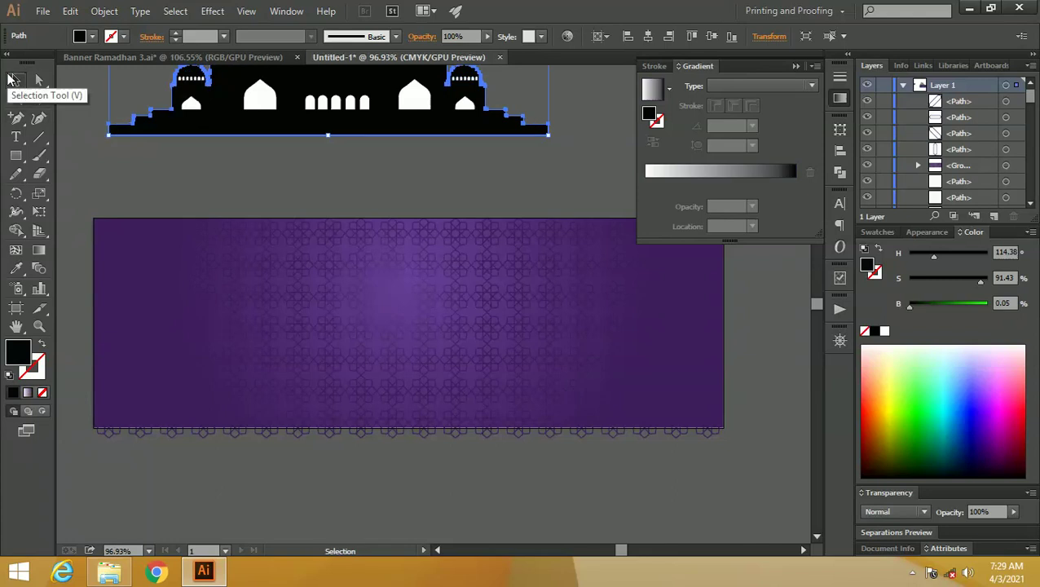
{"action": "left_click", "coordinate": [248, 190]}
{"action": "left_click", "coordinate": [456, 264]}
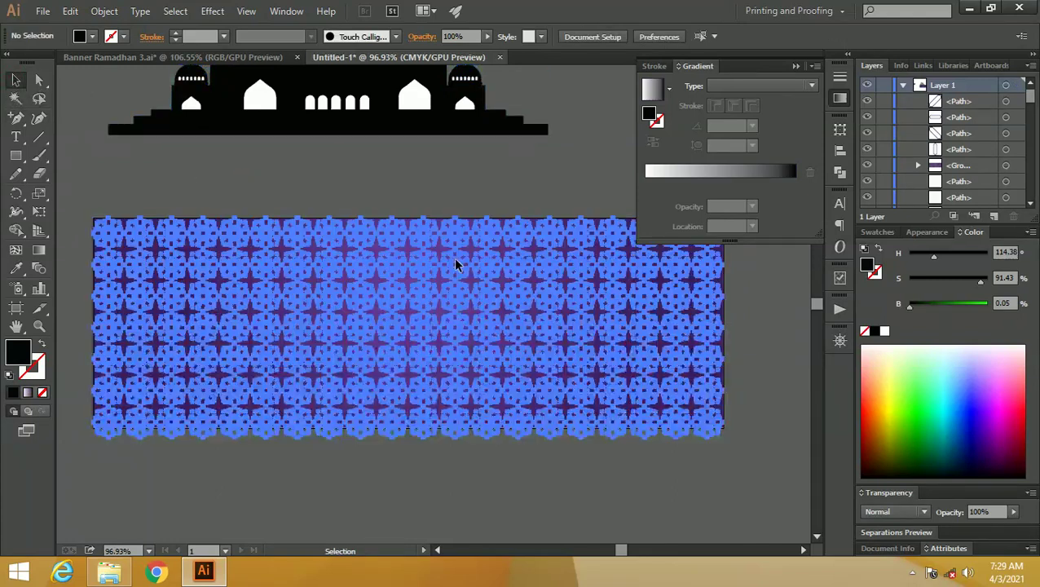
{"action": "left_click", "coordinate": [455, 263]}
{"action": "left_click_drag", "start_coordinate": [483, 269], "coordinate": [474, 328]}
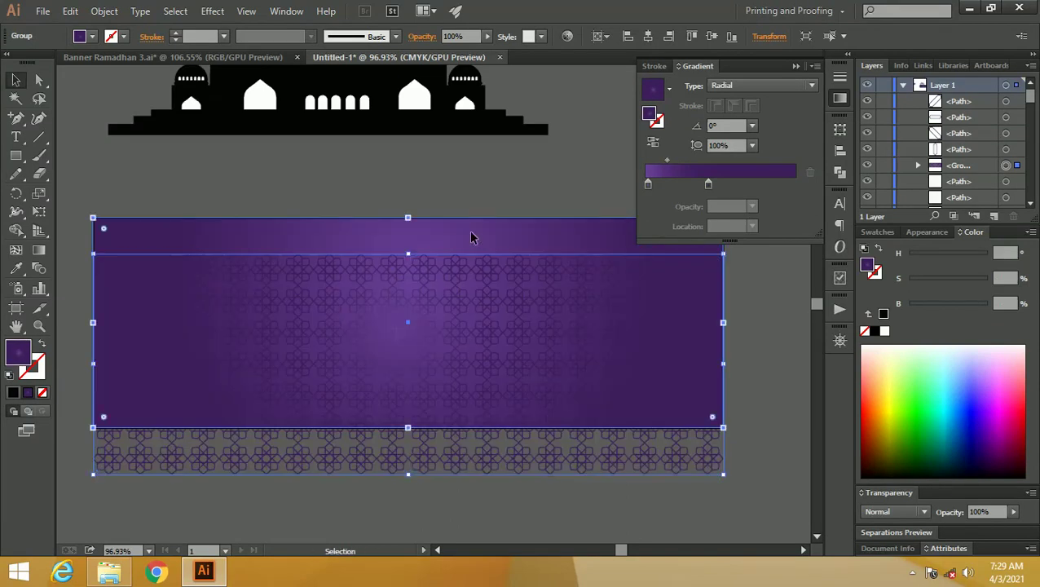
- Move the background rectangle's gradient midpoint toward the light stop to about 32%, trying the dark stop at 93.5% and returning it to 100%
{"action": "left_click", "coordinate": [471, 238]}
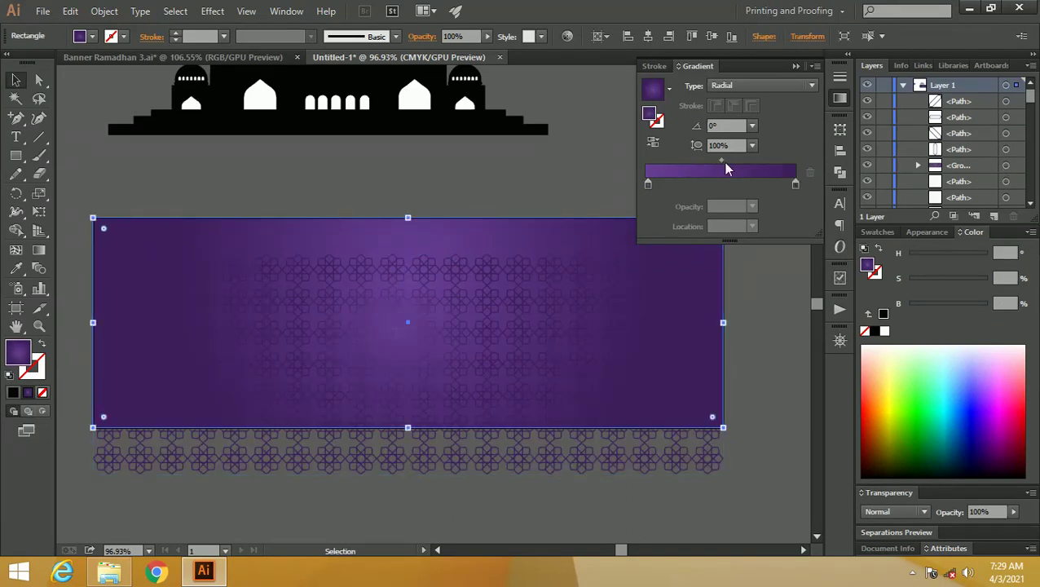
{"action": "left_click", "coordinate": [720, 163]}
{"action": "left_click_drag", "start_coordinate": [692, 165], "coordinate": [690, 164]}
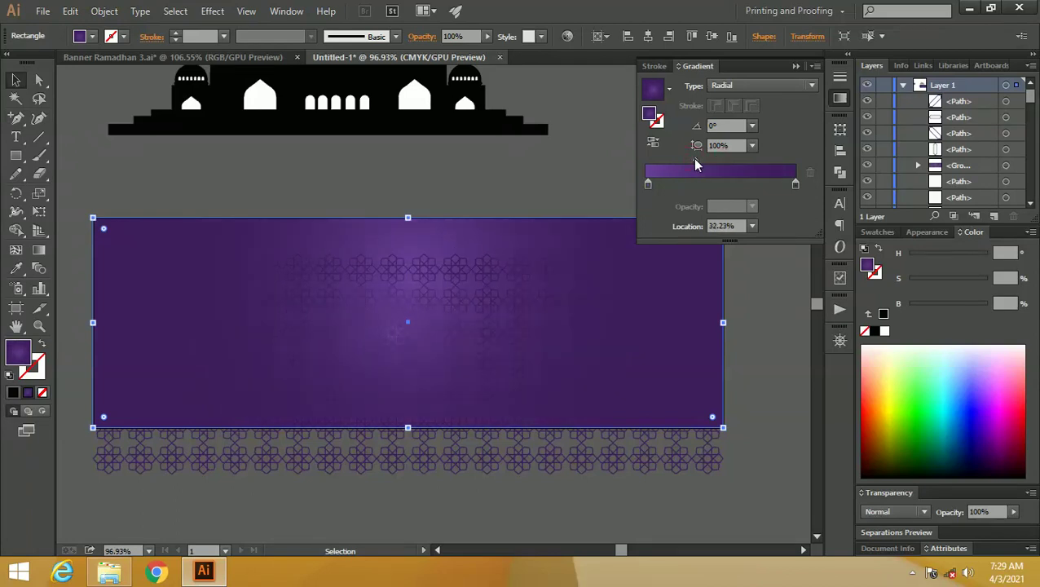
{"action": "left_click_drag", "start_coordinate": [796, 188], "coordinate": [774, 187]}
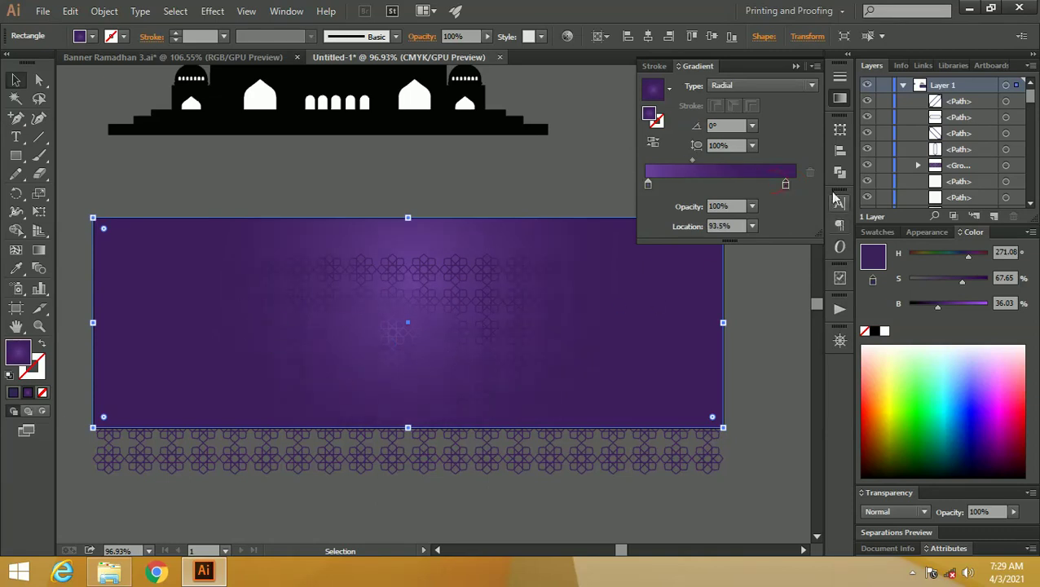
{"action": "left_click_drag", "start_coordinate": [788, 186], "coordinate": [815, 188]}
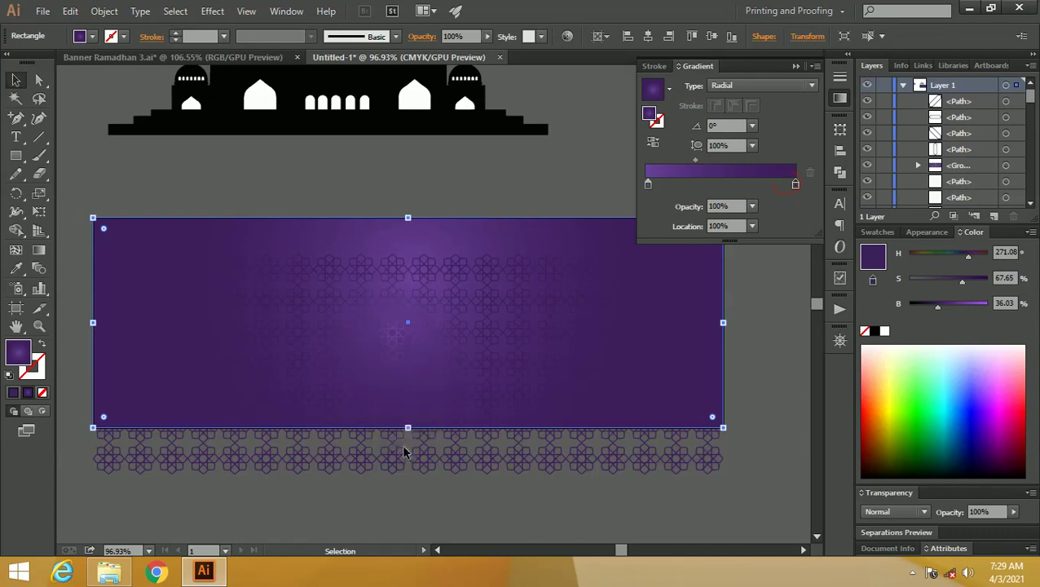
- Redraw the background's radial gradient so its light centre sits near the middle of the banner's upper edge
{"action": "key", "text": "g"}
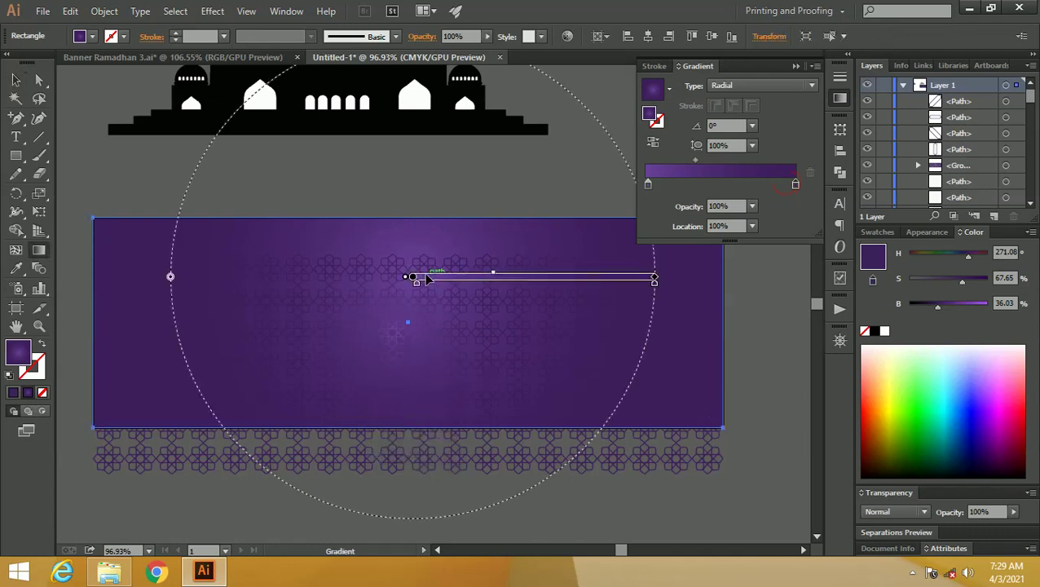
{"action": "left_click_drag", "start_coordinate": [585, 264], "coordinate": [588, 247]}
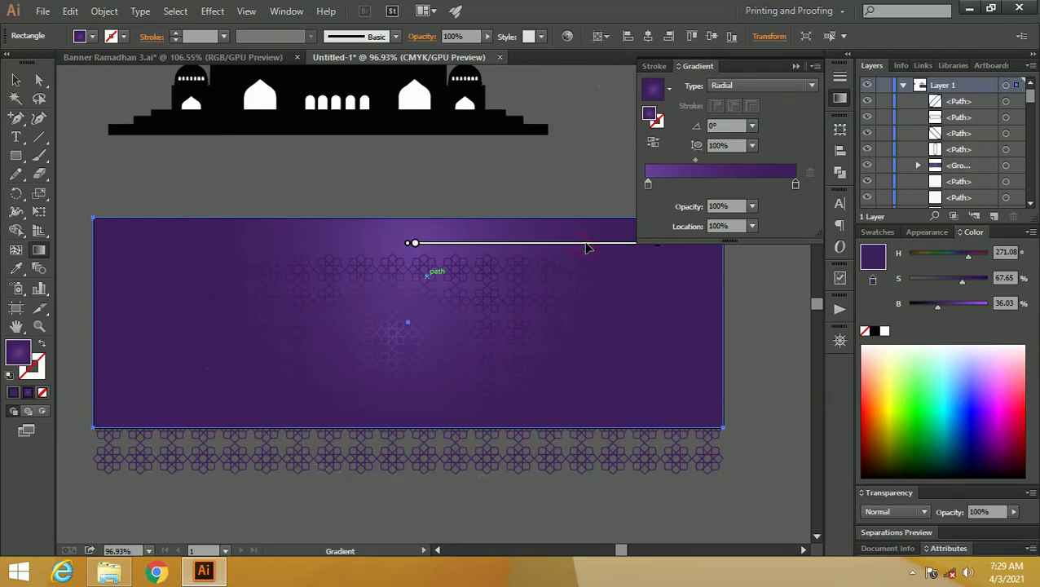
{"action": "left_click_drag", "start_coordinate": [522, 248], "coordinate": [508, 234]}
- Align the rosette pattern with the banner's upper edge and deselect it
{"action": "left_click", "coordinate": [15, 79]}
{"action": "left_click", "coordinate": [297, 439]}
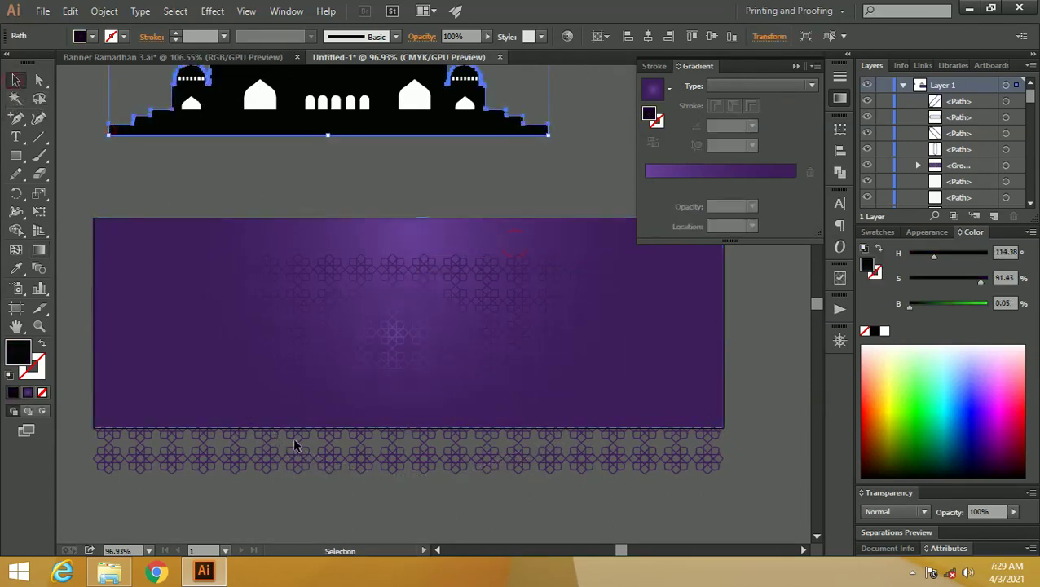
{"action": "left_click", "coordinate": [296, 439]}
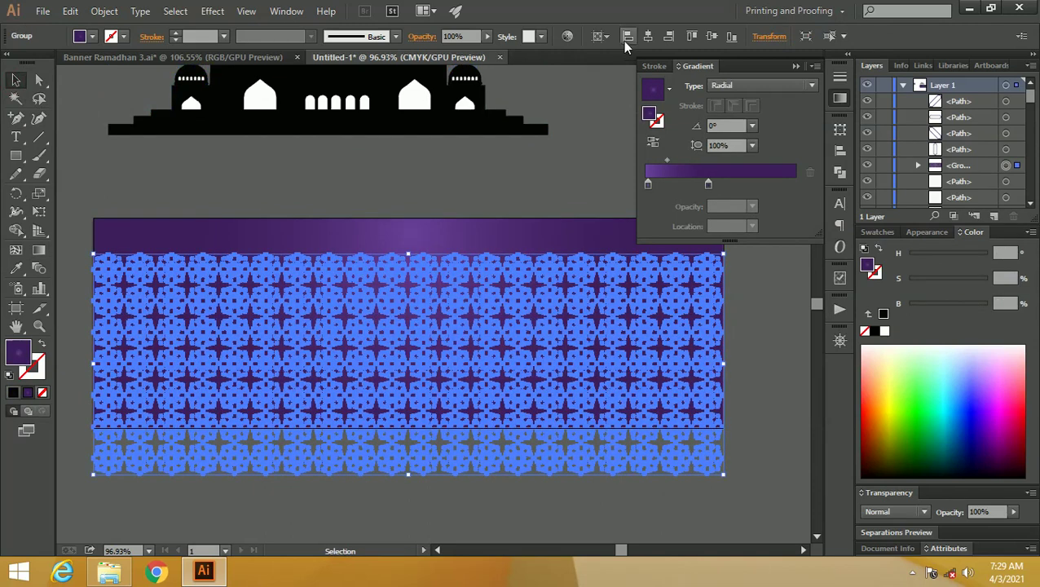
{"action": "left_click", "coordinate": [690, 36]}
{"action": "left_click", "coordinate": [590, 160]}
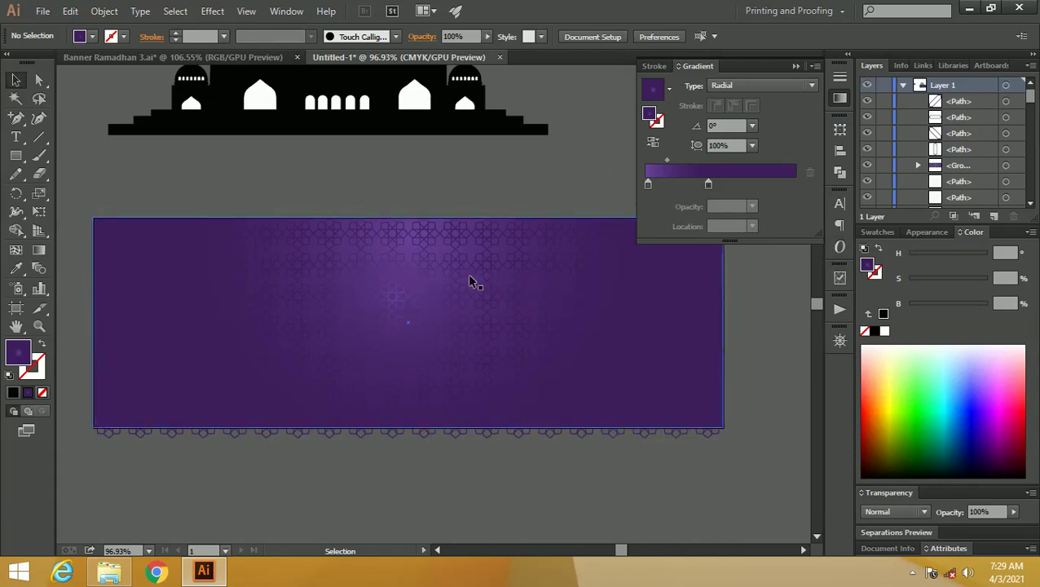
{"action": "left_click", "coordinate": [564, 270]}
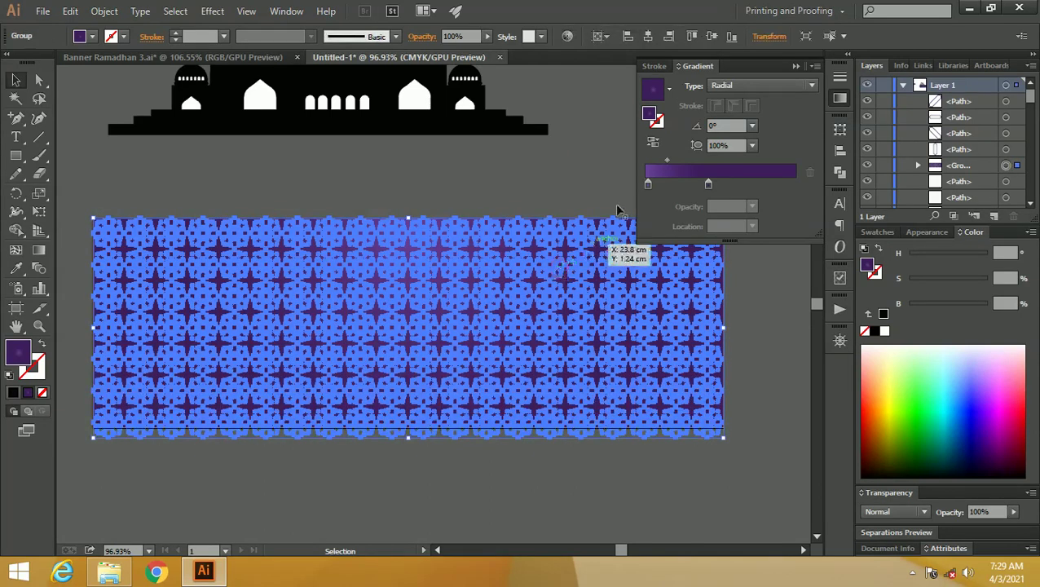
{"action": "left_click", "coordinate": [560, 157]}
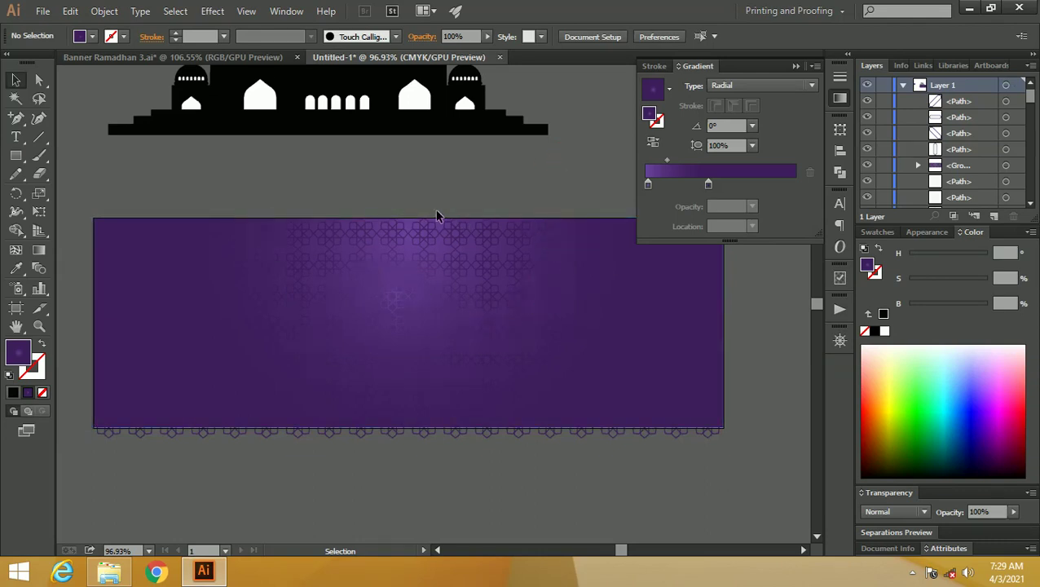
{"action": "left_click", "coordinate": [493, 273]}
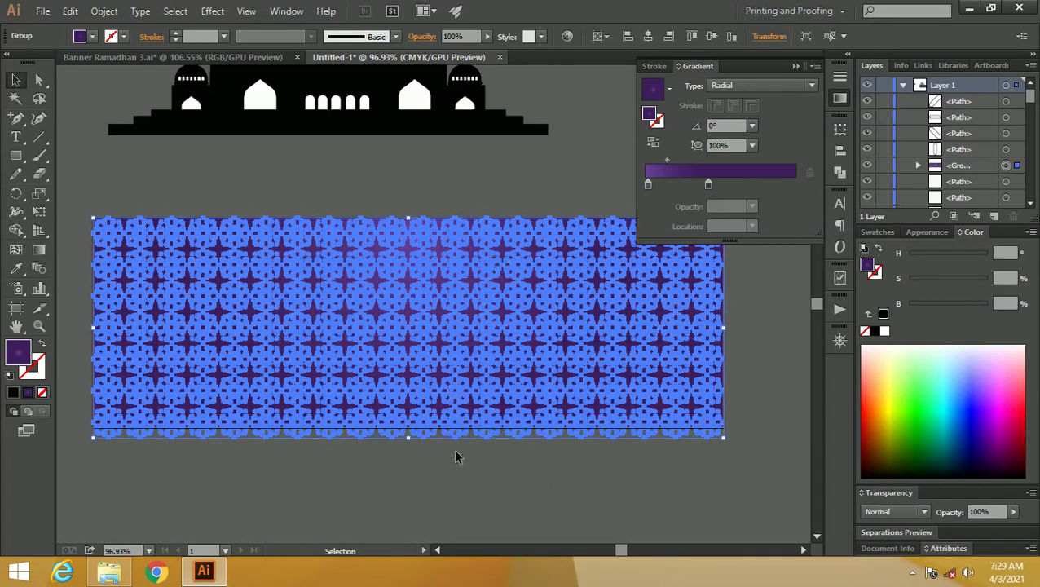
{"action": "left_click", "coordinate": [455, 465]}
- Move the rosette pattern down past the banner's lower edge and select the background rectangle behind it
{"action": "left_click", "coordinate": [489, 263]}
{"action": "left_click", "coordinate": [1007, 182]}
{"action": "scroll", "coordinate": [1007, 190], "scroll_direction": "down", "scroll_amount": 2}
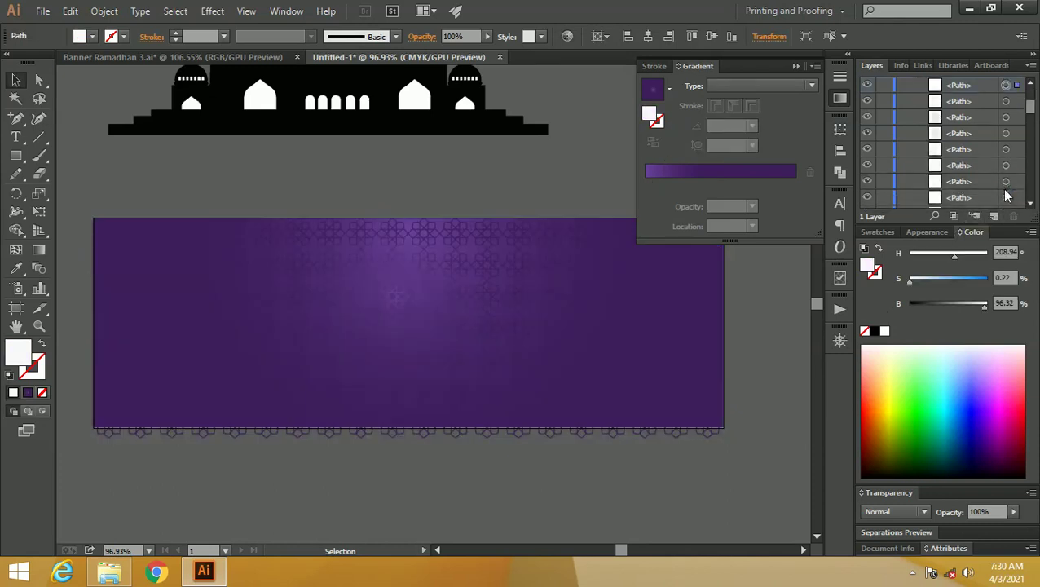
{"action": "left_click", "coordinate": [673, 289]}
{"action": "left_click_drag", "start_coordinate": [673, 288], "coordinate": [676, 321]}
{"action": "left_click", "coordinate": [604, 236]}
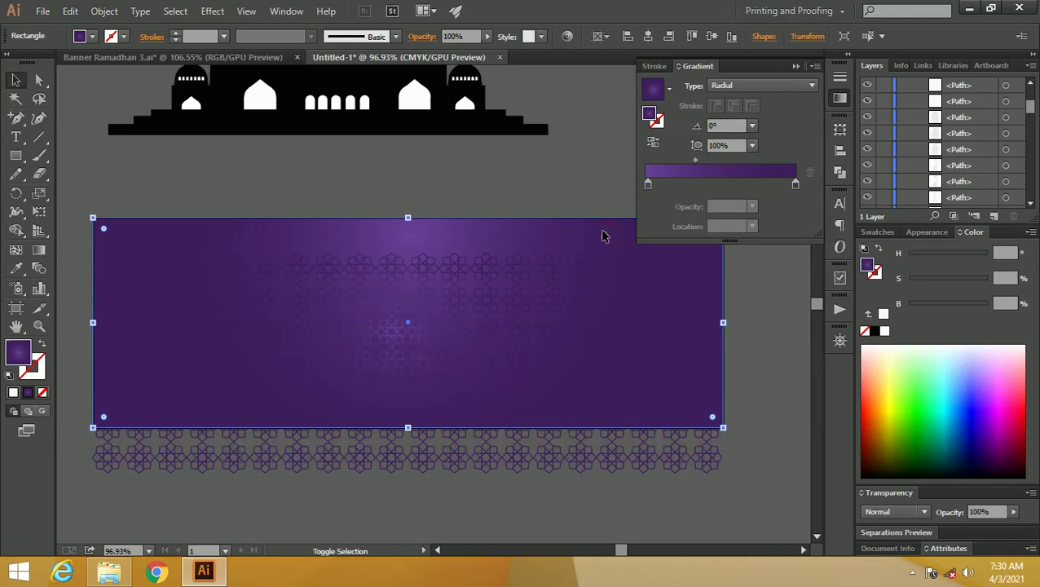
- Copy the background rectangle in place and bring the copy in front of the rosette pattern
{"action": "key", "text": "a"}
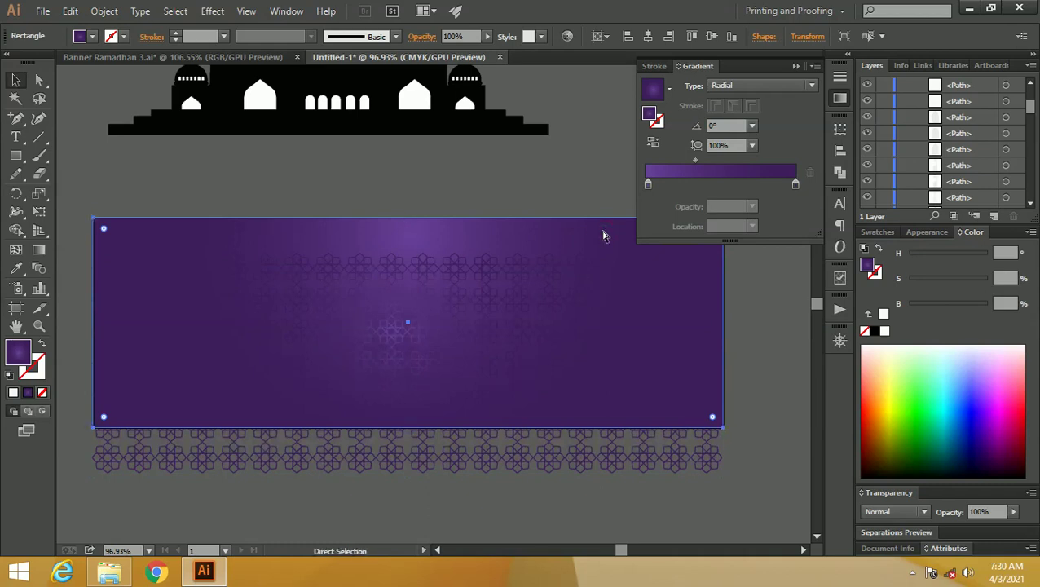
{"action": "key", "text": "v"}
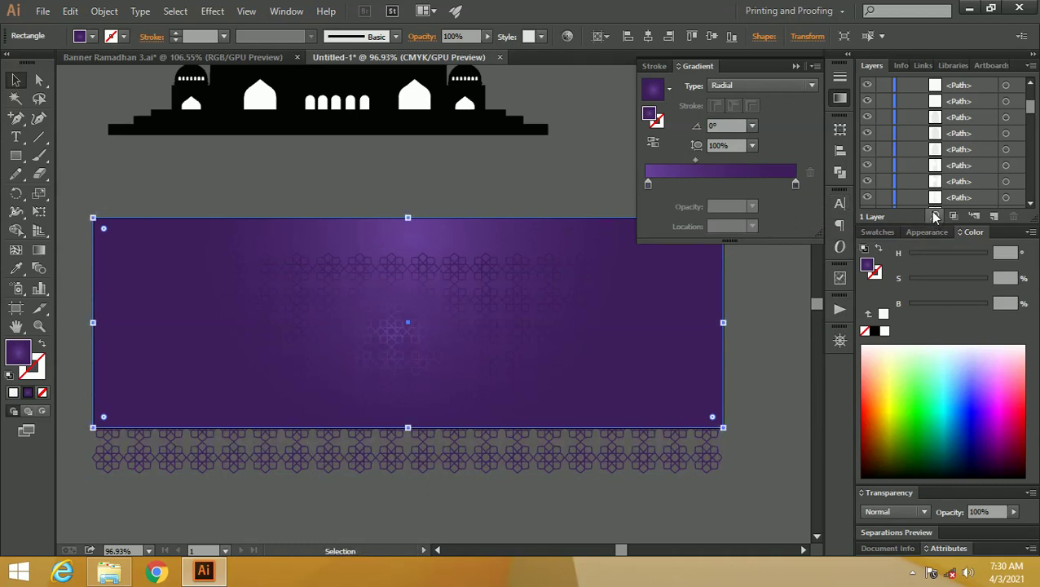
{"action": "scroll", "coordinate": [962, 196], "scroll_direction": "down", "scroll_amount": 3}
{"action": "scroll", "coordinate": [1004, 203], "scroll_direction": "down", "scroll_amount": 1}
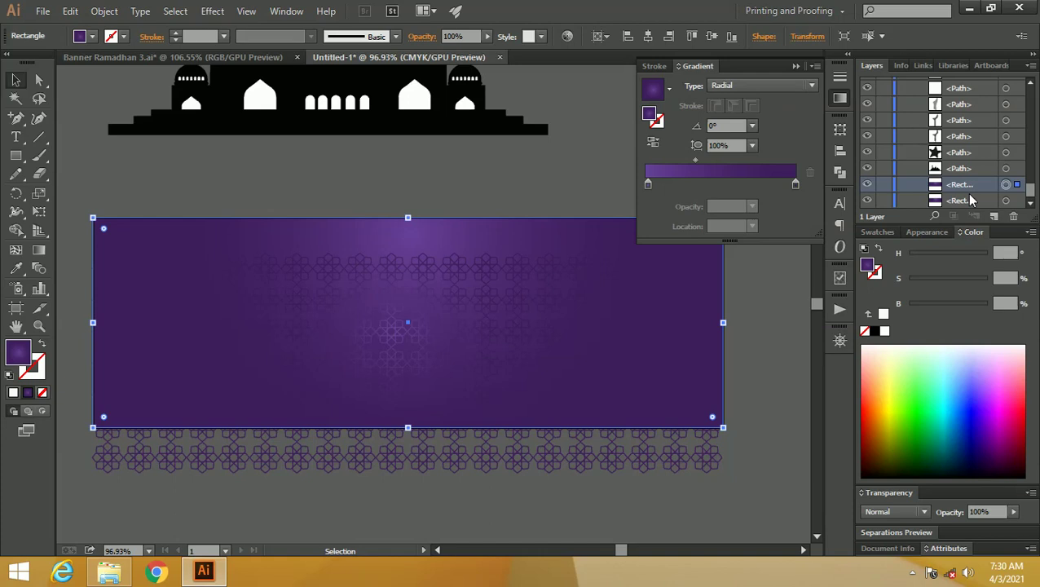
{"action": "key", "text": "ctrl+z"}
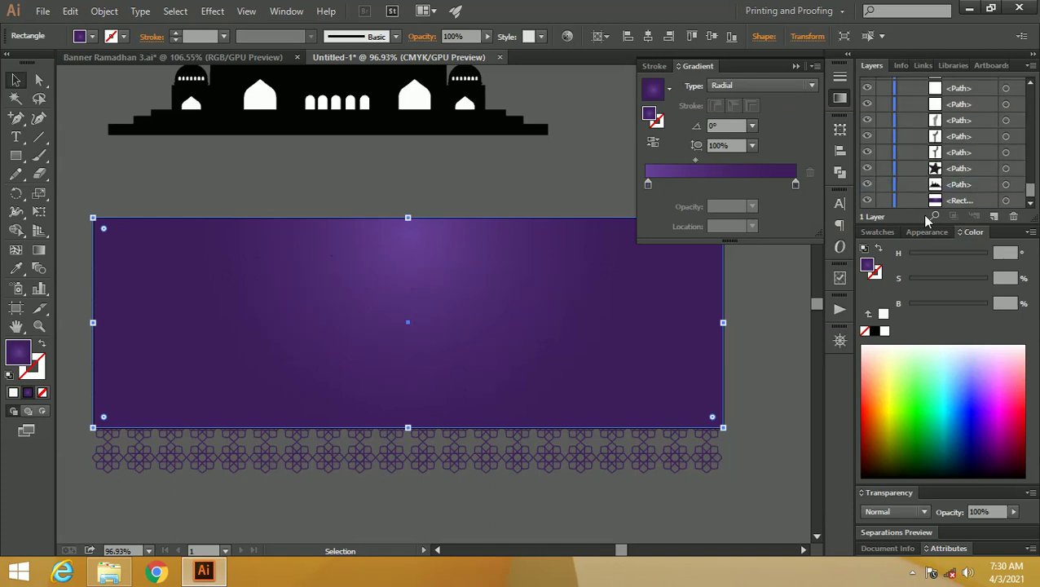
- Align the rosette pattern behind the front rectangle to the banner's upper edge and deselect it
{"action": "left_click", "coordinate": [743, 407]}
{"action": "left_click", "coordinate": [710, 455]}
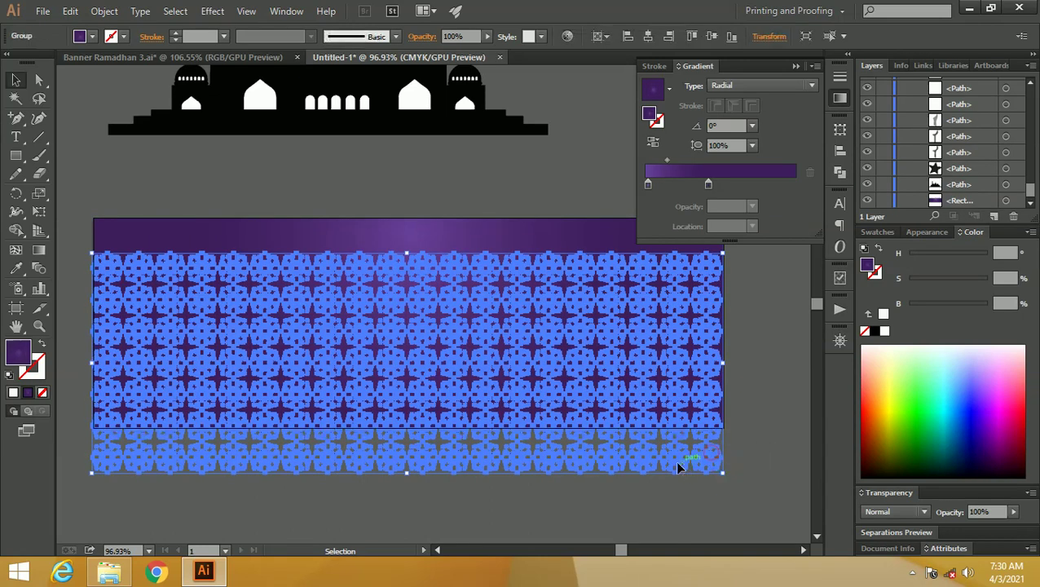
{"action": "left_click", "coordinate": [692, 36]}
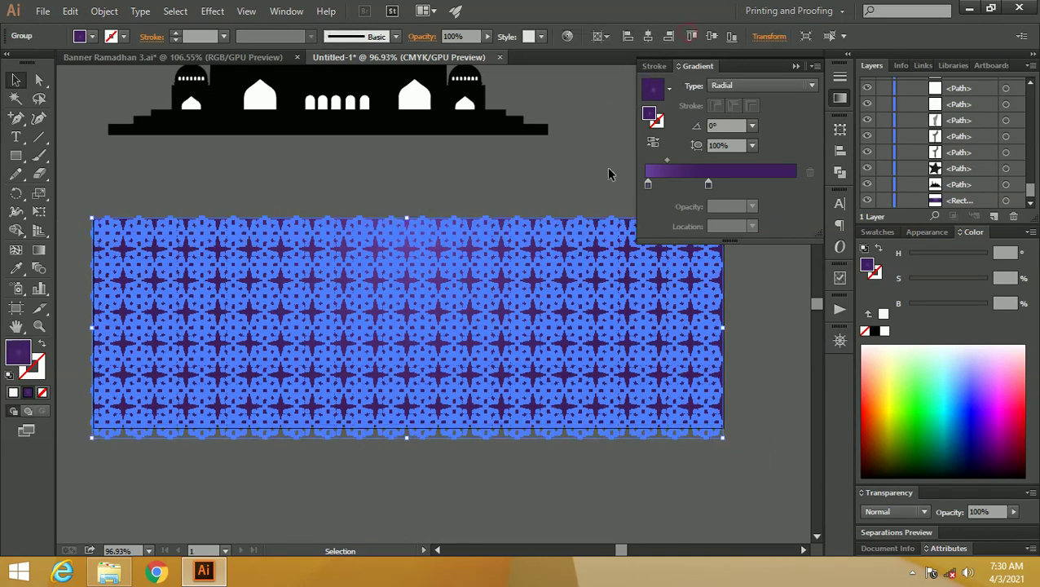
{"action": "left_click", "coordinate": [540, 202]}
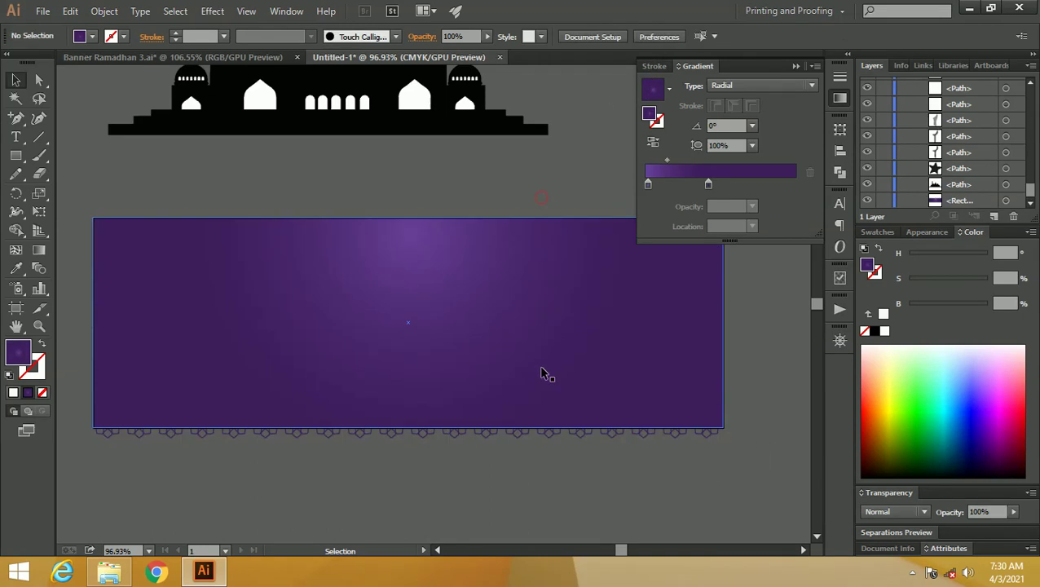
- Make a clipping mask from the front rectangle and the rosette pattern, trimming the pattern to the banner
{"action": "left_click", "coordinate": [528, 436]}
{"action": "left_click", "coordinate": [534, 290], "text": "shift"}
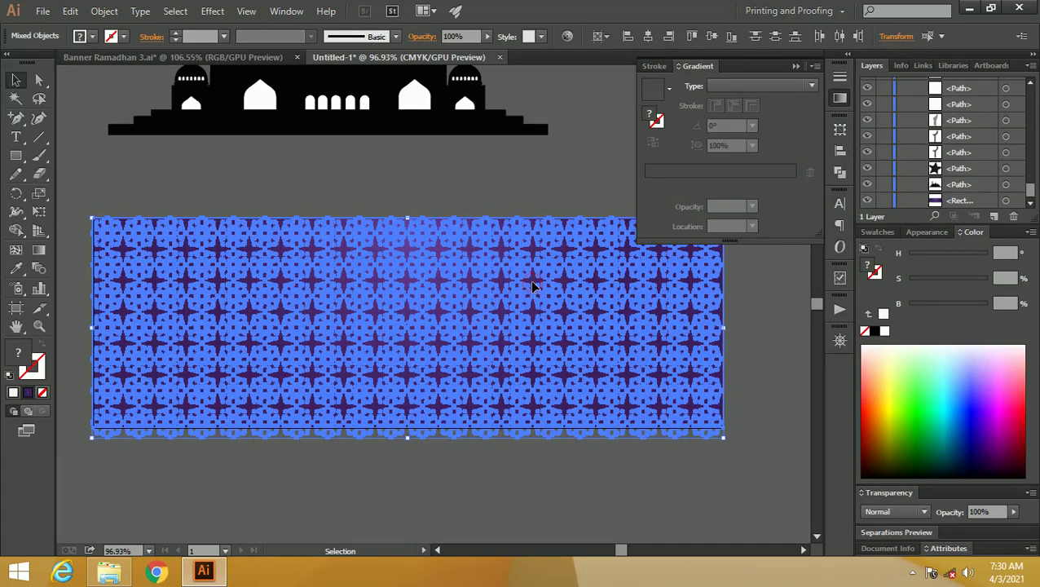
{"action": "right_click", "coordinate": [534, 289]}
{"action": "left_click", "coordinate": [580, 369]}
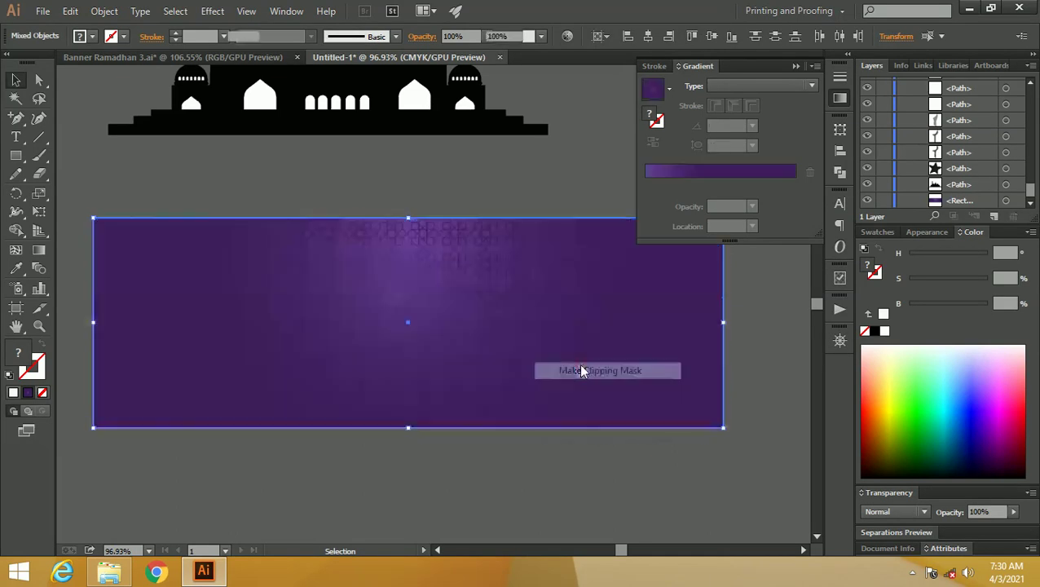
- Select the clipped pattern together with the background rectangle, centre-align them vertically and deselect
{"action": "left_click", "coordinate": [781, 348]}
{"action": "left_click", "coordinate": [502, 281]}
{"action": "left_click_drag", "start_coordinate": [443, 181], "coordinate": [503, 286]}
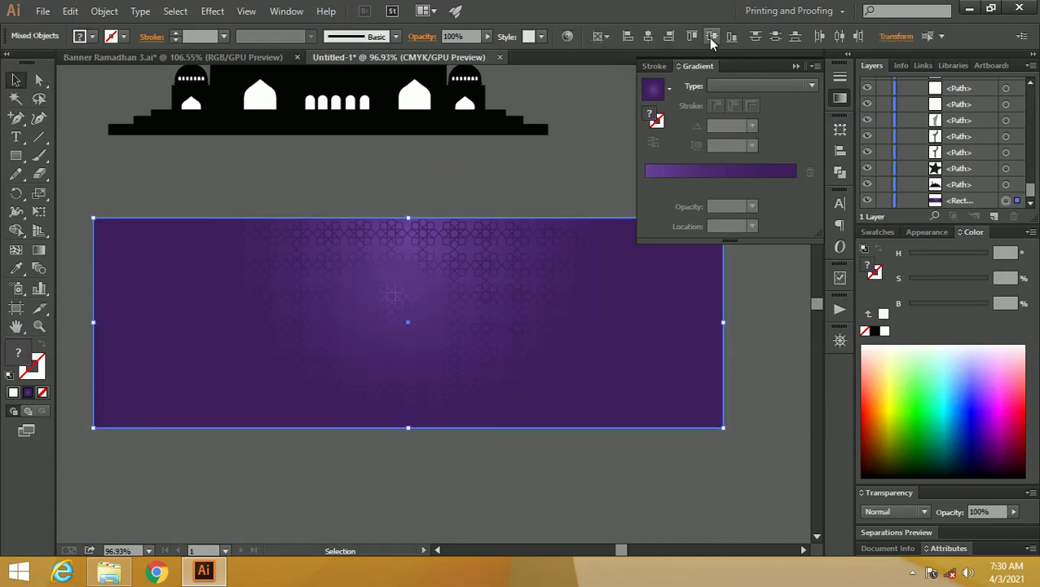
{"action": "left_click", "coordinate": [590, 169]}
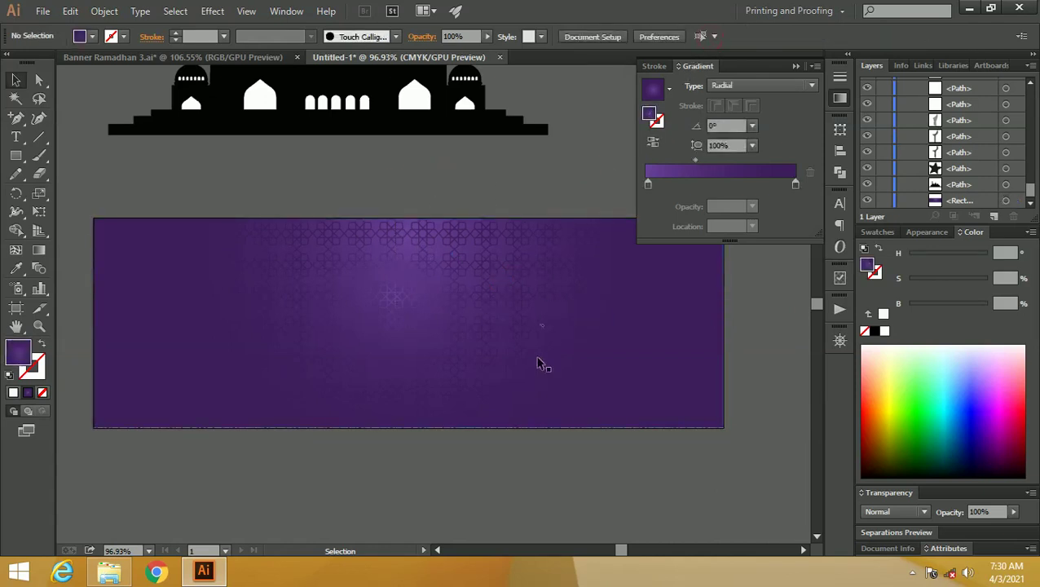
- Duplicate the whole mosque illustration and place the copy below the banner
{"action": "key", "text": "z"}
{"action": "left_click_drag", "start_coordinate": [342, 395], "coordinate": [383, 353]}
{"action": "key", "text": "space"}
{"action": "left_click_drag", "start_coordinate": [448, 348], "coordinate": [487, 380]}
{"action": "left_click_drag", "start_coordinate": [486, 318], "coordinate": [418, 318]}
{"action": "key", "text": "v"}
{"action": "left_click_drag", "start_coordinate": [597, 251], "coordinate": [265, 149]}
{"action": "scroll", "coordinate": [376, 232], "scroll_direction": "down", "scroll_amount": 3}
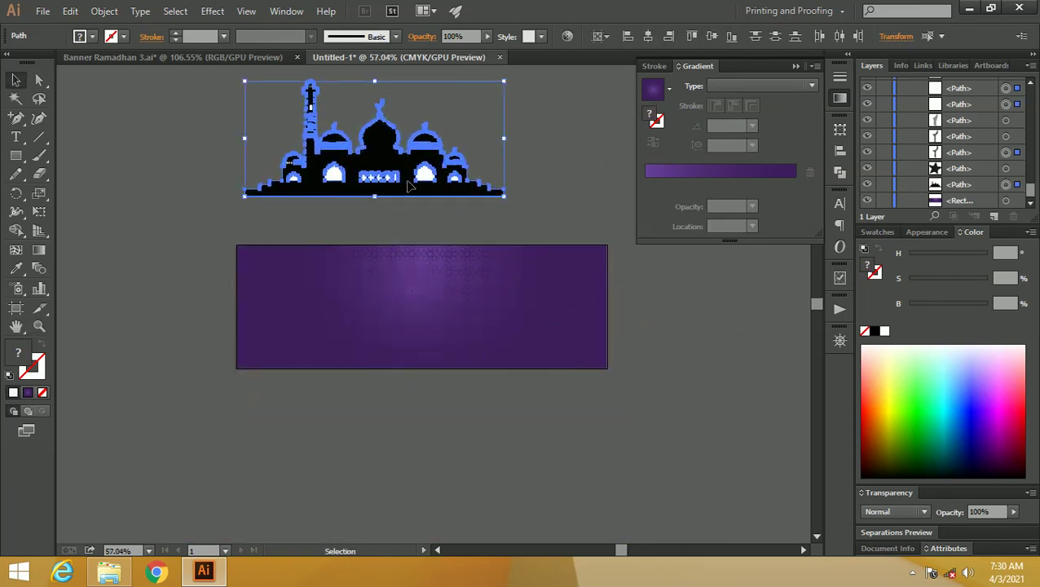
{"action": "left_click_drag", "start_coordinate": [418, 164], "coordinate": [337, 481]}
{"action": "left_click_drag", "start_coordinate": [406, 430], "coordinate": [416, 368]}
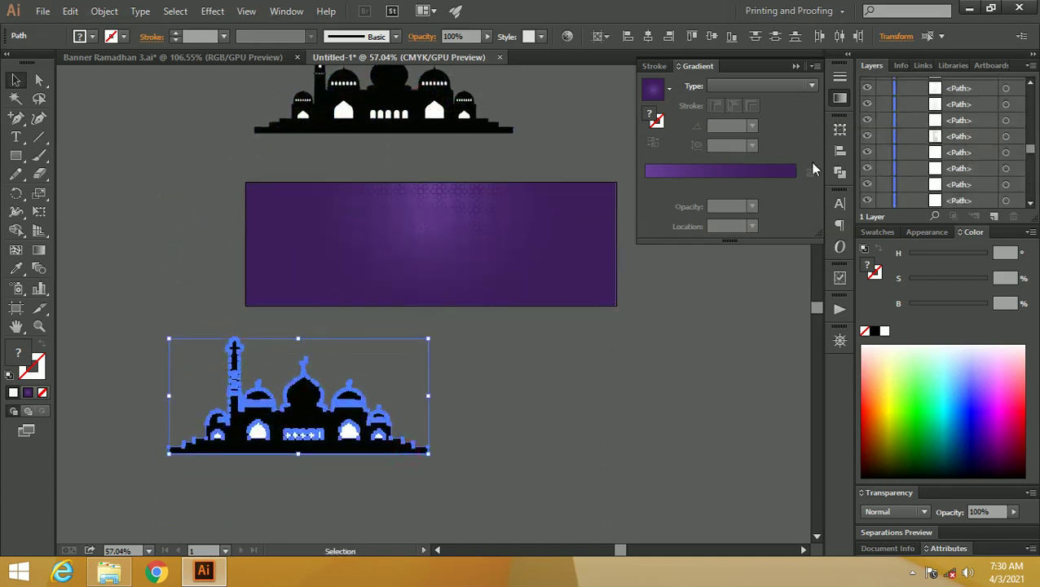
- Unite the mosque copy's shapes into a single silhouette and move it over the banner's lower-left corner
{"action": "left_click", "coordinate": [841, 173]}
{"action": "left_click", "coordinate": [662, 153]}
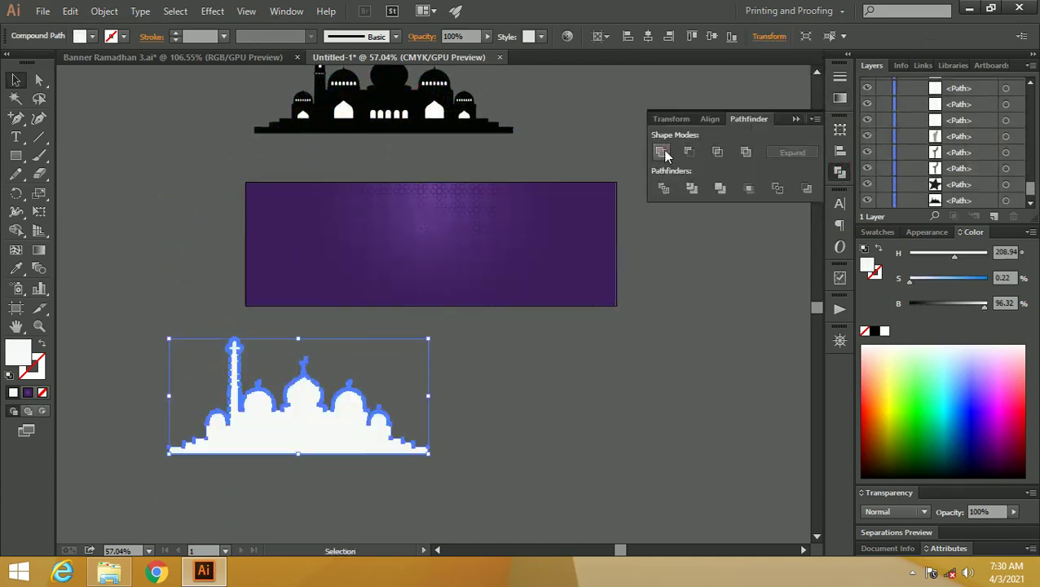
{"action": "left_click", "coordinate": [482, 390]}
{"action": "left_click_drag", "start_coordinate": [366, 432], "coordinate": [398, 303]}
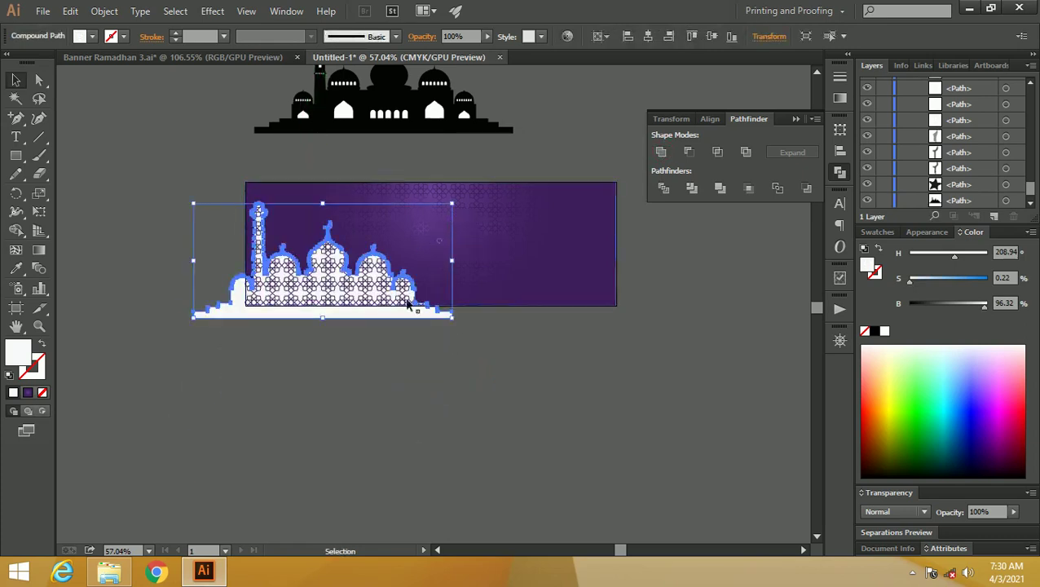
- Locate the white mosque silhouette in the layer list and move it to the top of Layer 1, above the clipped pattern
{"action": "left_click", "coordinate": [935, 216]}
{"action": "scroll", "coordinate": [971, 163], "scroll_direction": "up", "scroll_amount": 2}
{"action": "left_click_drag", "start_coordinate": [976, 181], "coordinate": [981, 96]}
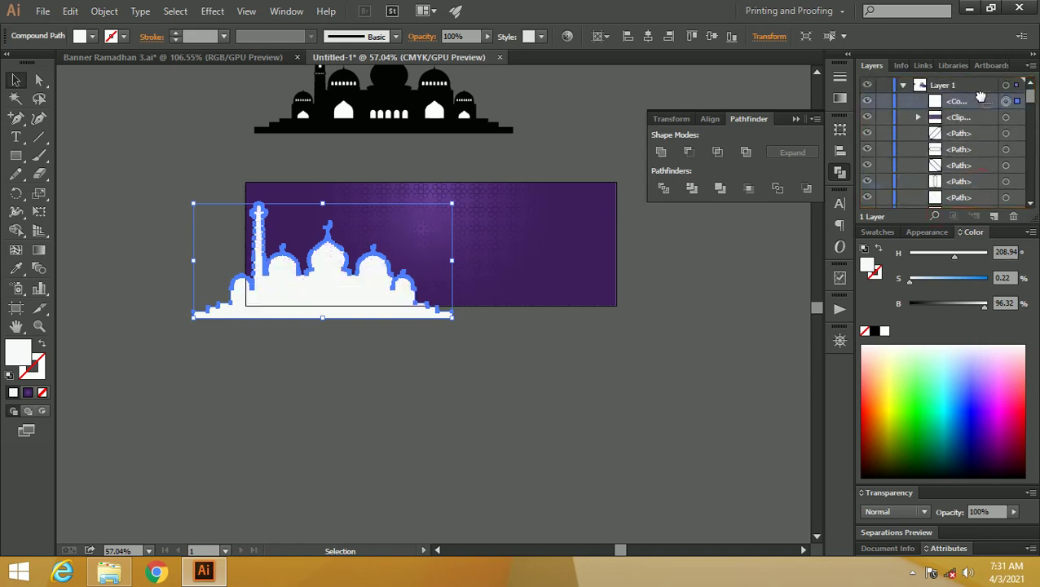
{"action": "scroll", "coordinate": [253, 237], "scroll_direction": "up", "scroll_amount": 3}
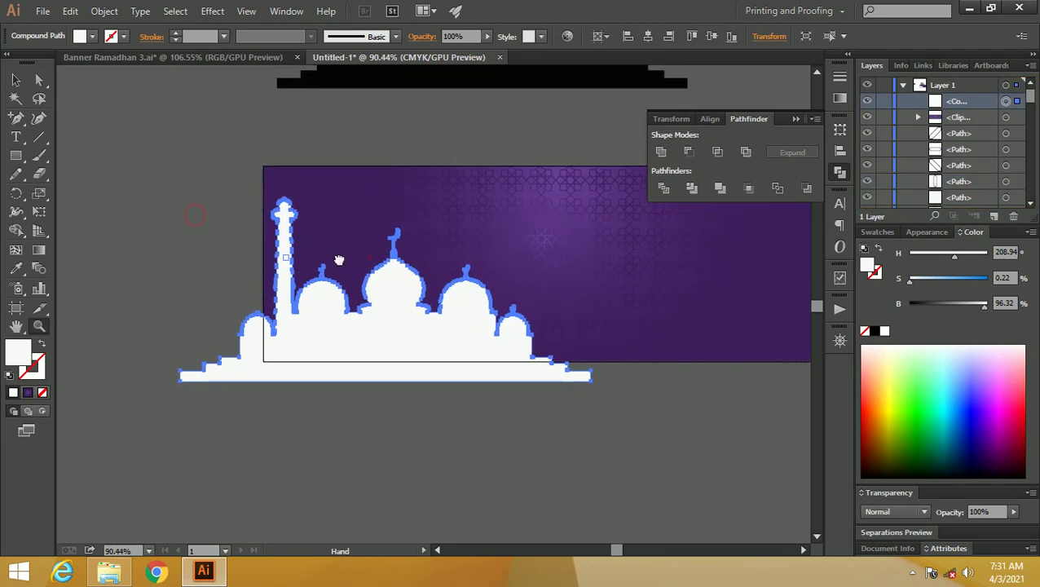
- Scale the white mosque silhouette down and seat it on the banner's bottom edge, overhanging the lower-left corner
{"action": "left_click_drag", "start_coordinate": [572, 198], "coordinate": [403, 271]}
{"action": "left_click_drag", "start_coordinate": [307, 340], "coordinate": [364, 321]}
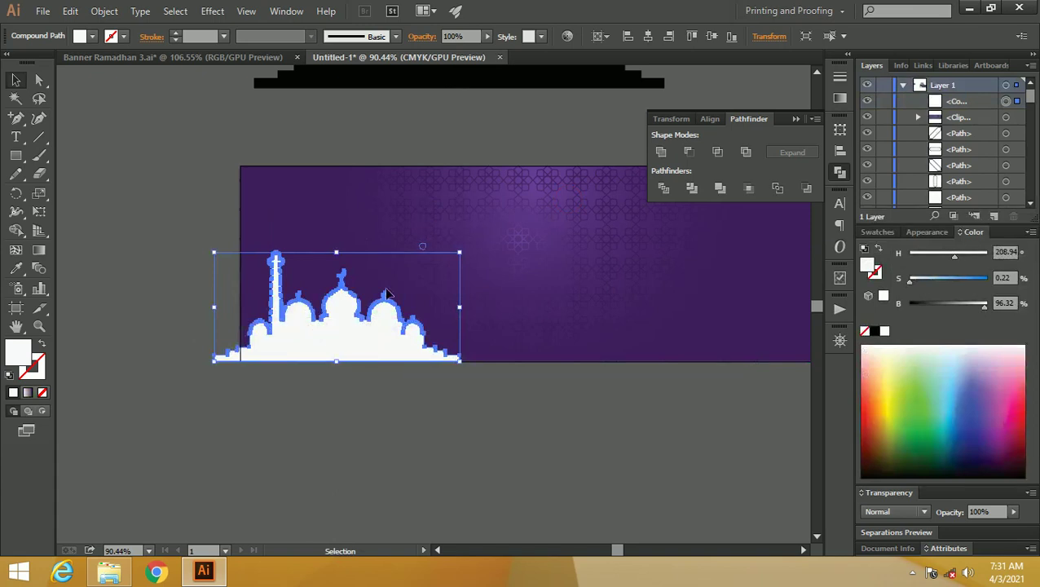
{"action": "left_click_drag", "start_coordinate": [460, 253], "coordinate": [484, 241]}
{"action": "left_click_drag", "start_coordinate": [379, 331], "coordinate": [348, 332]}
{"action": "left_click", "coordinate": [418, 444]}
- Duplicate the white silhouette twice, placing a spare outside the banner's upper-left corner and another copy over the banner's right half
{"action": "key", "text": "z"}
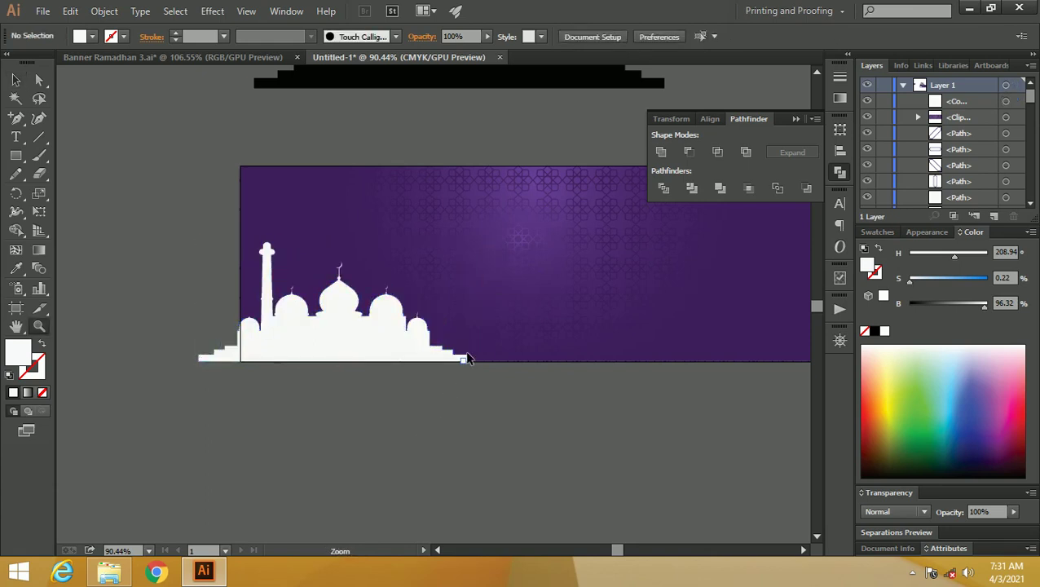
{"action": "left_click", "coordinate": [488, 324], "text": "alt"}
{"action": "left_click", "coordinate": [440, 339], "text": "alt"}
{"action": "key", "text": "v"}
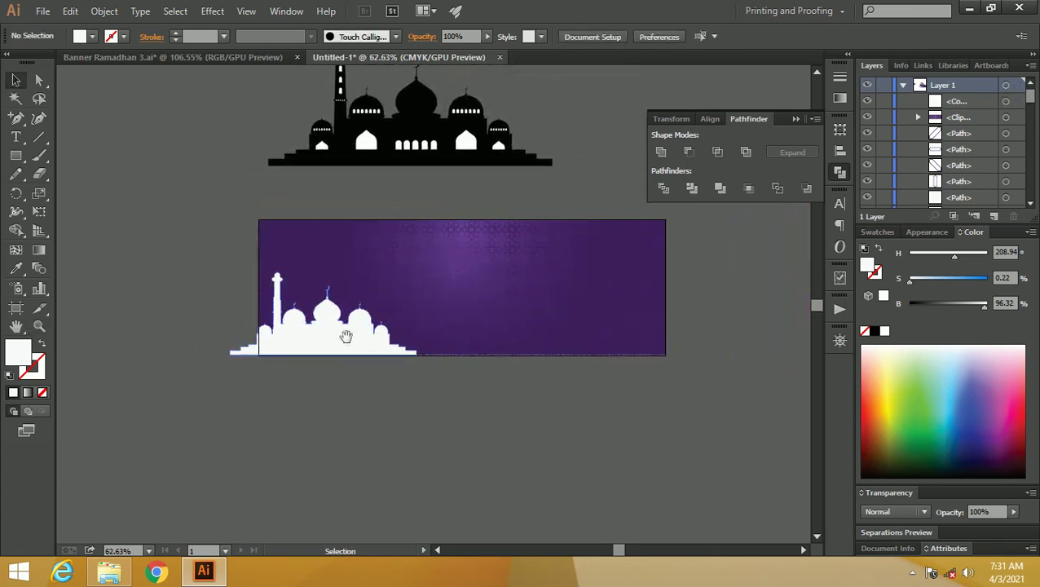
{"action": "left_click", "coordinate": [346, 337]}
{"action": "left_click_drag", "start_coordinate": [331, 333], "coordinate": [161, 226]}
{"action": "left_click", "coordinate": [336, 334]}
{"action": "left_click_drag", "start_coordinate": [307, 334], "coordinate": [530, 334]}
- Reflect the right-hand mosque copy across the vertical axis and move it horizontally to overhang the banner's lower-right corner
{"action": "right_click", "coordinate": [530, 335]}
{"action": "mouse_move", "coordinate": [640, 445]}
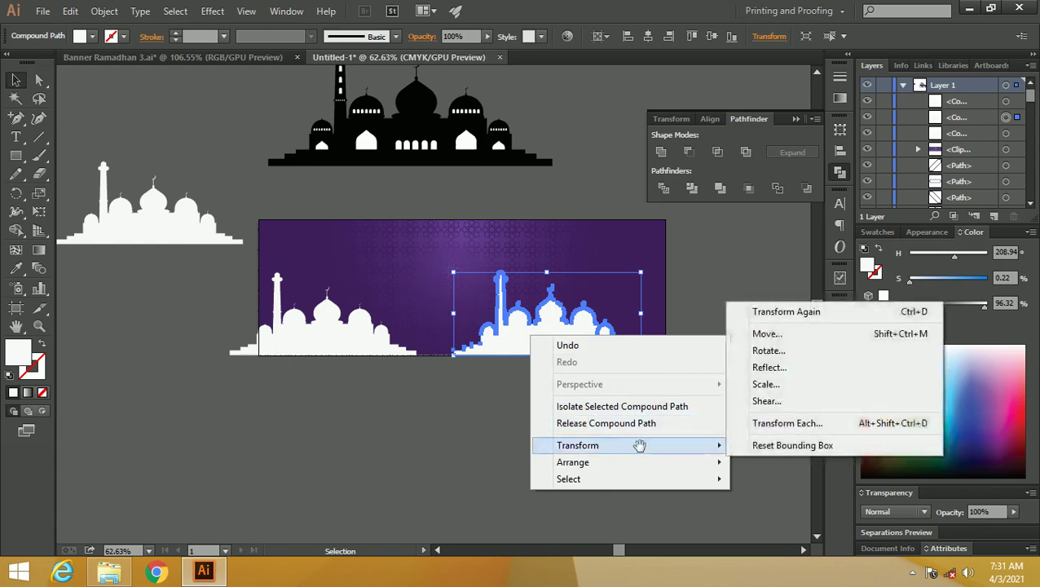
{"action": "left_click", "coordinate": [795, 367]}
{"action": "left_click", "coordinate": [420, 224]}
{"action": "left_click_drag", "start_coordinate": [451, 158], "coordinate": [693, 201]}
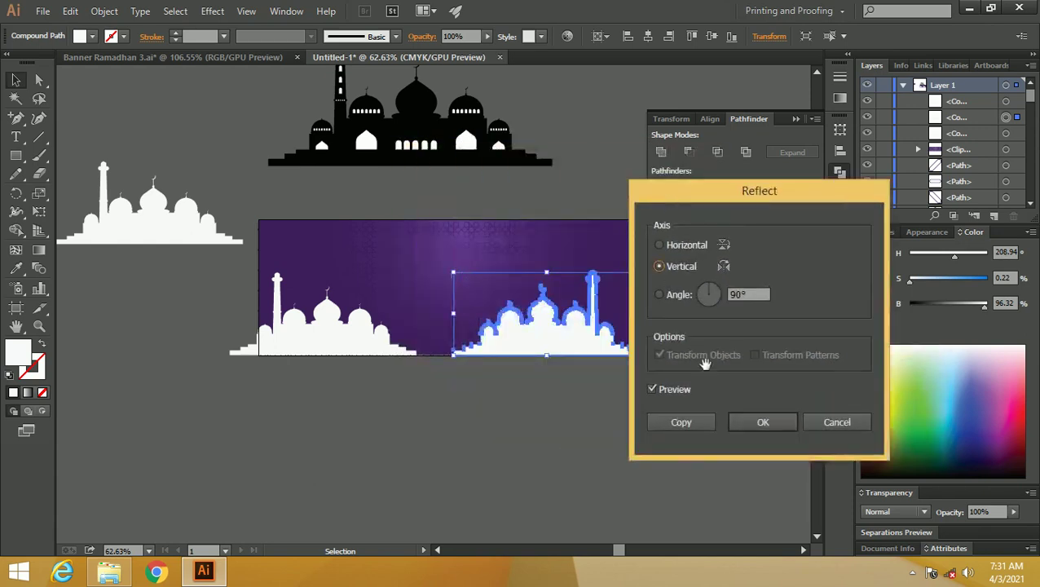
{"action": "left_click", "coordinate": [763, 422]}
{"action": "left_click", "coordinate": [597, 411]}
{"action": "left_click_drag", "start_coordinate": [564, 336], "coordinate": [616, 337]}
{"action": "left_click", "coordinate": [528, 361]}
- Select both white mosque silhouettes on the banner, without the clipped pattern, and group them
{"action": "key", "text": "z"}
{"action": "left_click_drag", "start_coordinate": [362, 298], "coordinate": [420, 309]}
{"action": "key", "text": "v"}
{"action": "left_click", "coordinate": [337, 322]}
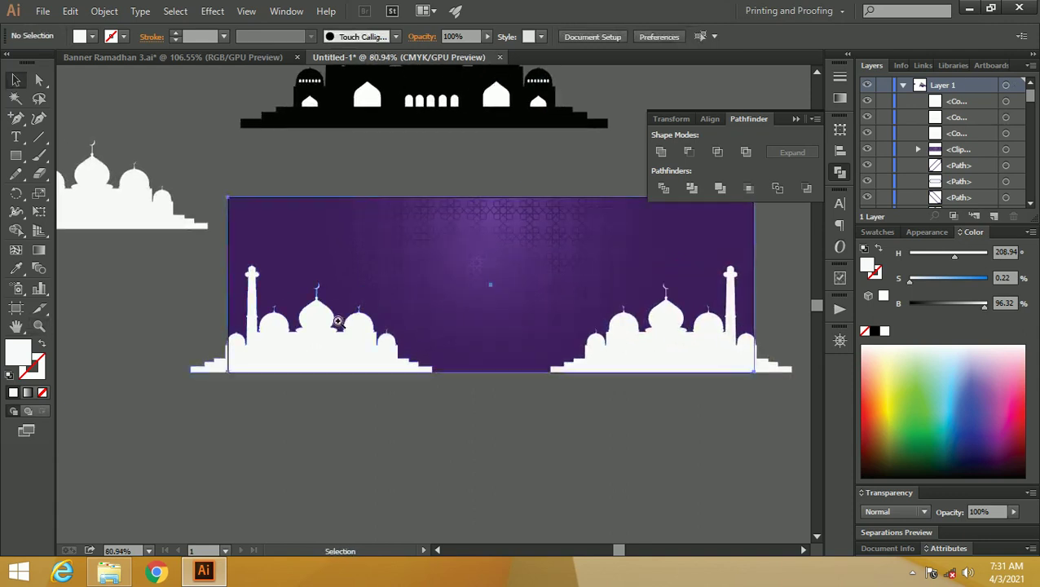
{"action": "left_click", "coordinate": [200, 369]}
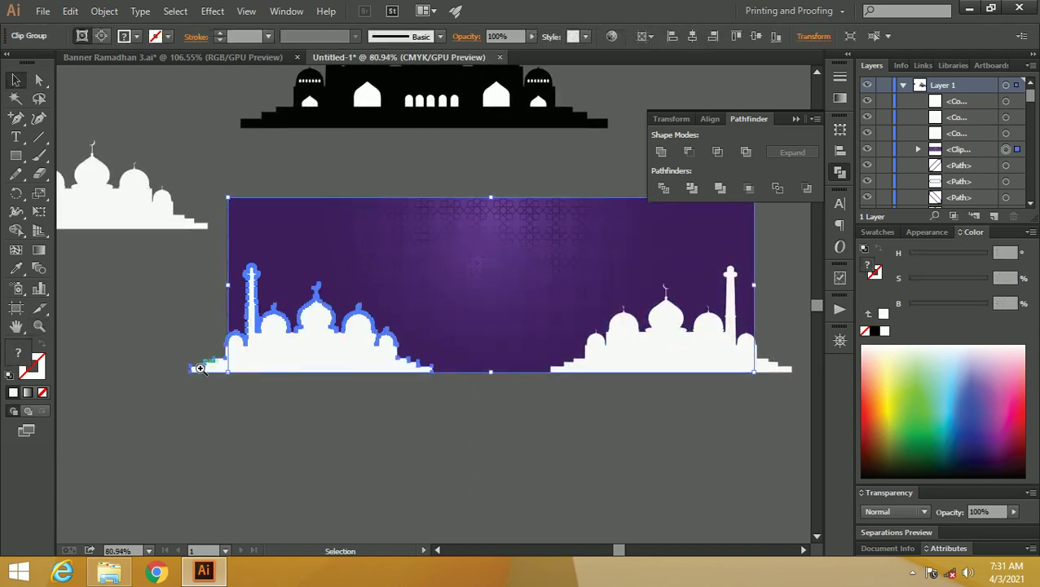
{"action": "left_click", "coordinate": [768, 365], "text": "shift"}
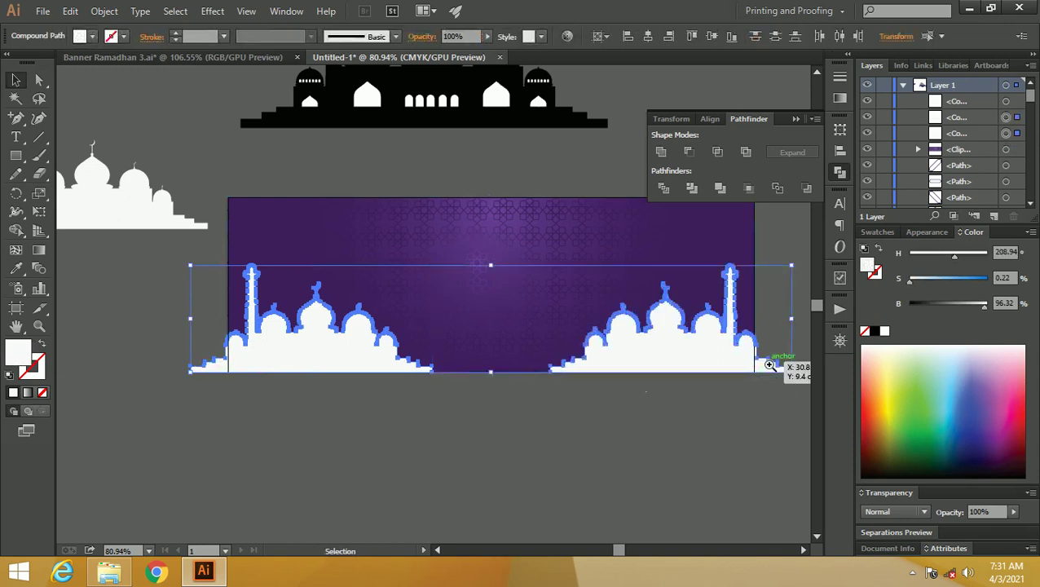
{"action": "right_click", "coordinate": [768, 364]}
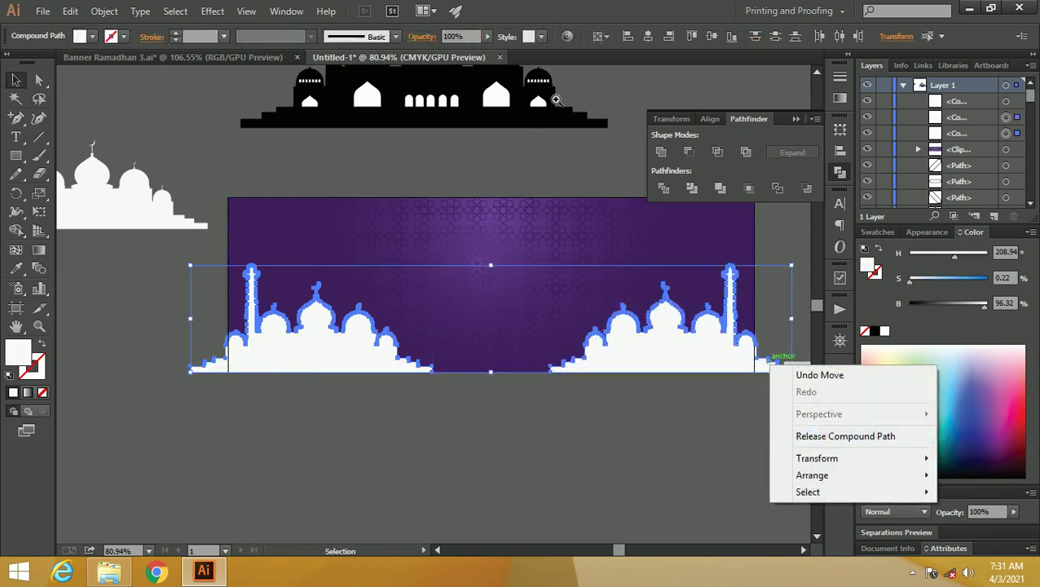
{"action": "right_click", "coordinate": [651, 338]}
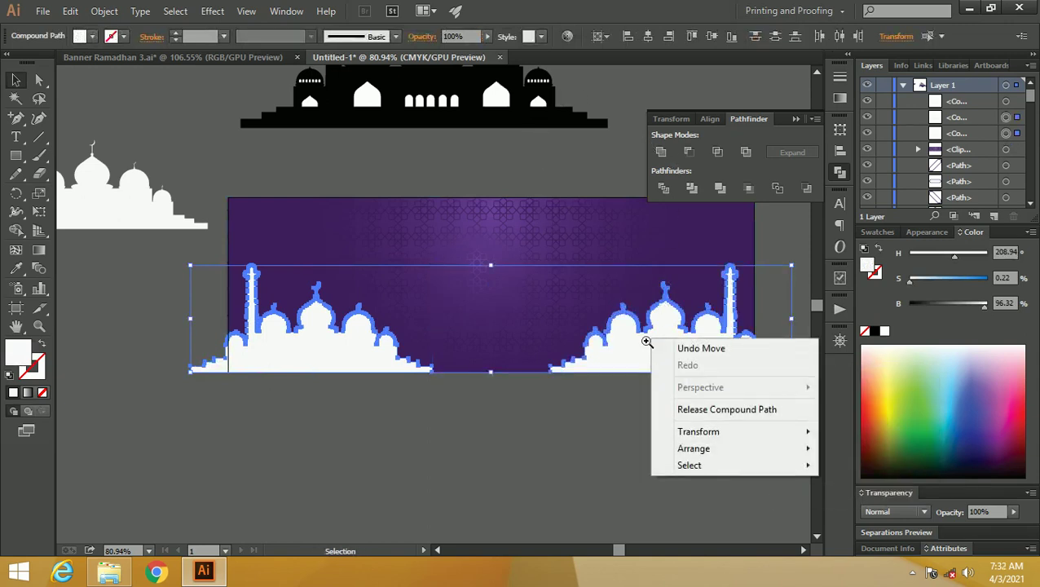
{"action": "left_click", "coordinate": [627, 386]}
{"action": "left_click", "coordinate": [629, 359]}
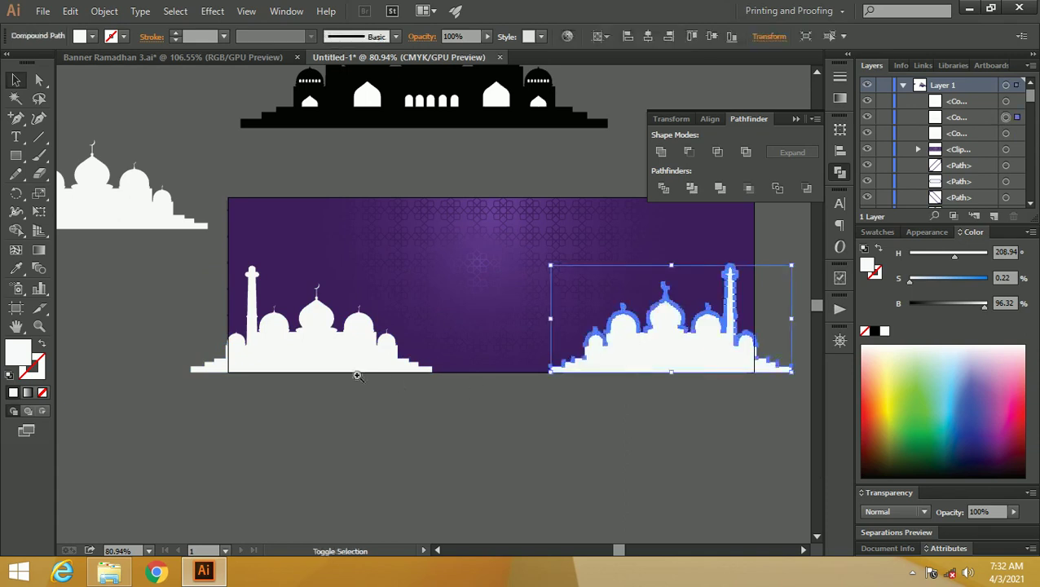
{"action": "left_click", "coordinate": [300, 359], "text": "shift"}
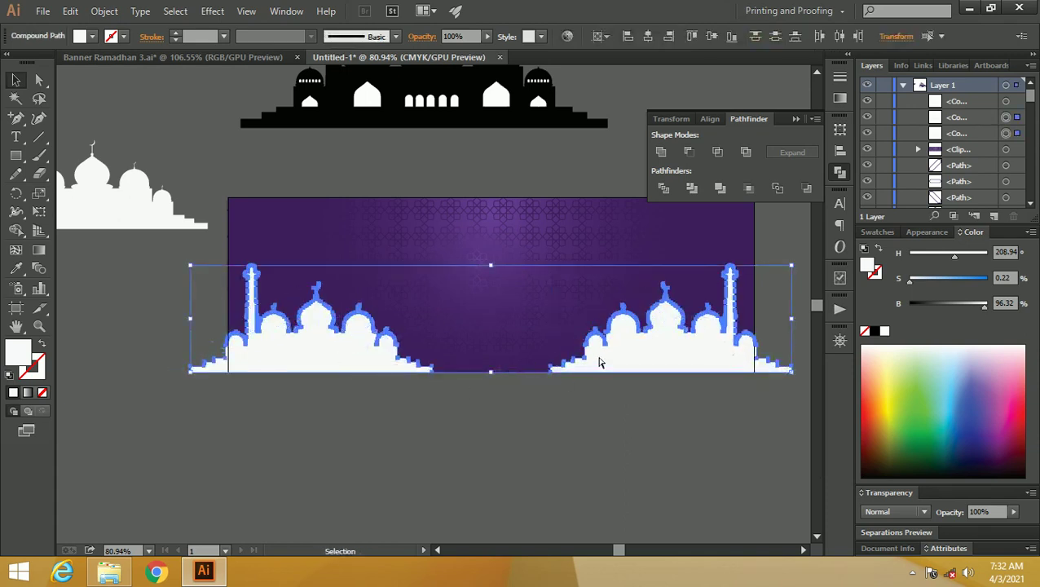
{"action": "right_click", "coordinate": [639, 358]}
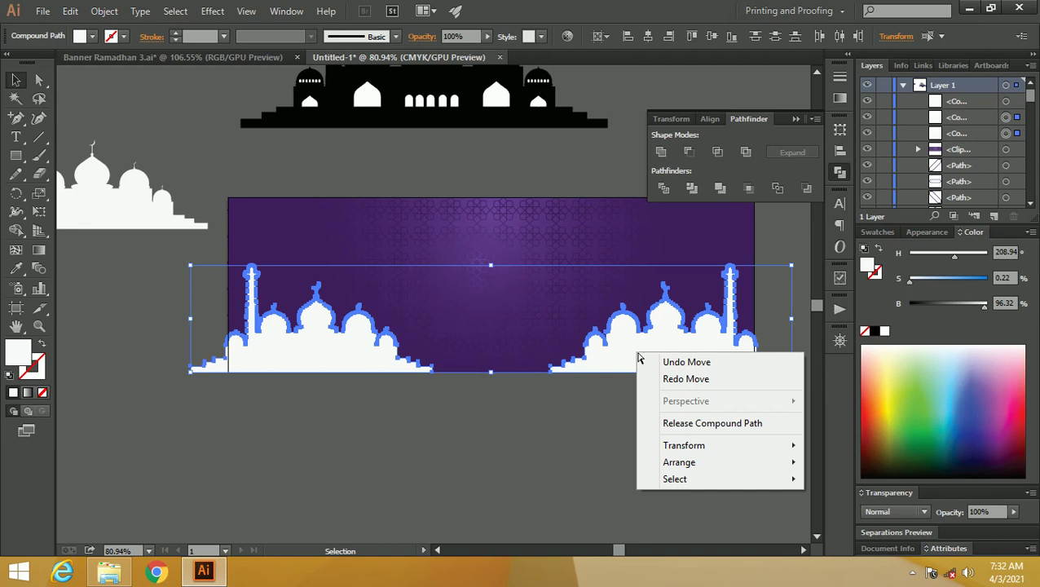
{"action": "key", "text": "Escape"}
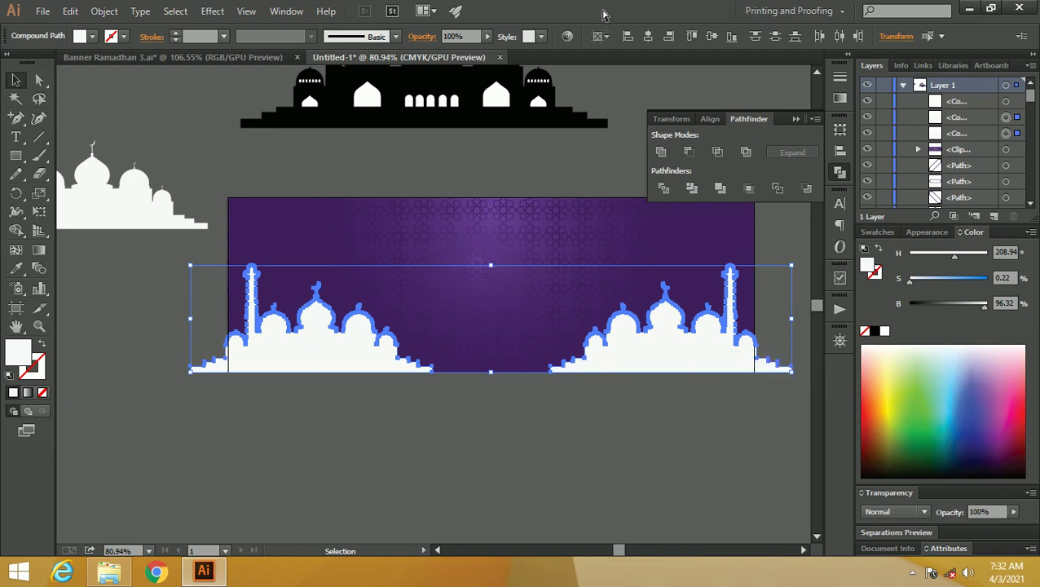
{"action": "key", "text": "a"}
- Centre the mosque group horizontally on the artboard, keeping its base on the banner's bottom edge, and reselect it
{"action": "left_click_drag", "start_coordinate": [652, 344], "coordinate": [617, 362]}
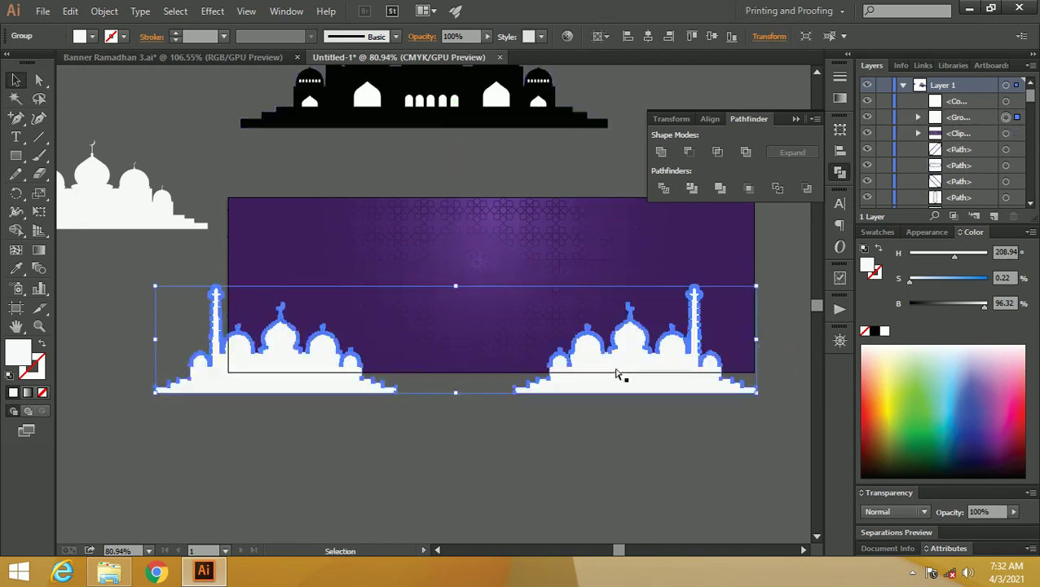
{"action": "key", "text": "ctrl+z"}
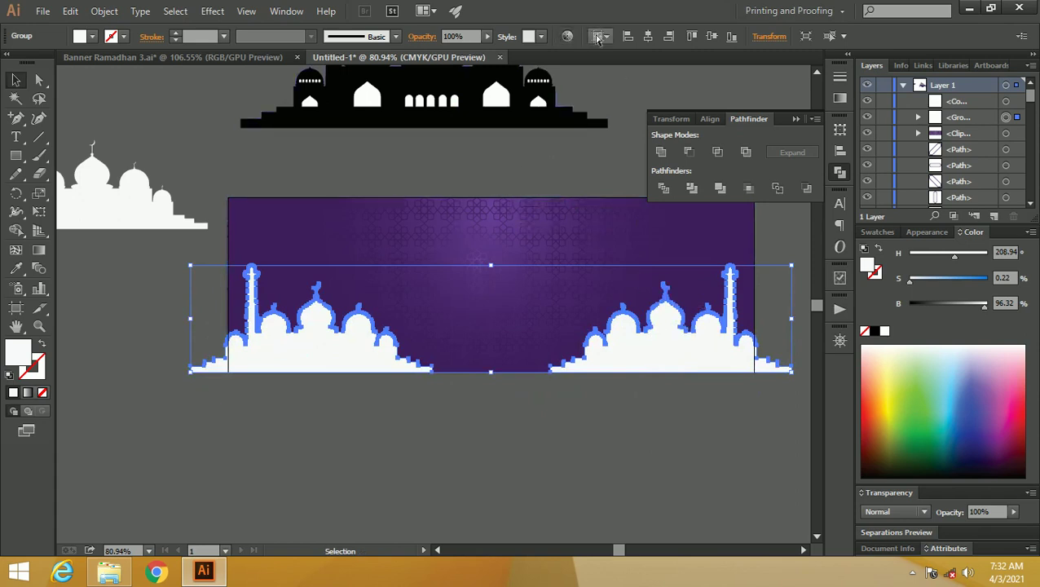
{"action": "left_click", "coordinate": [599, 37]}
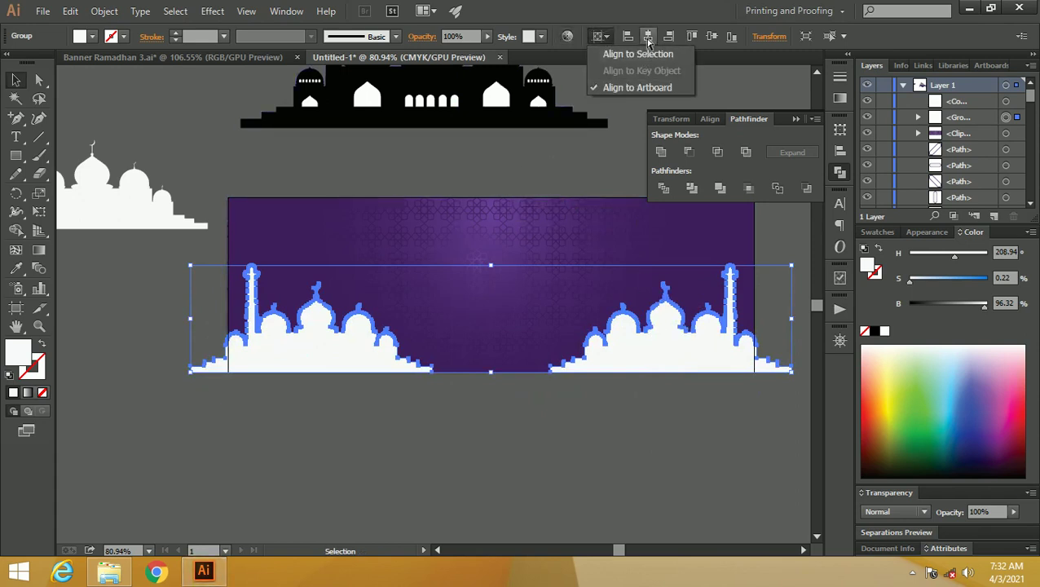
{"action": "left_click", "coordinate": [649, 38]}
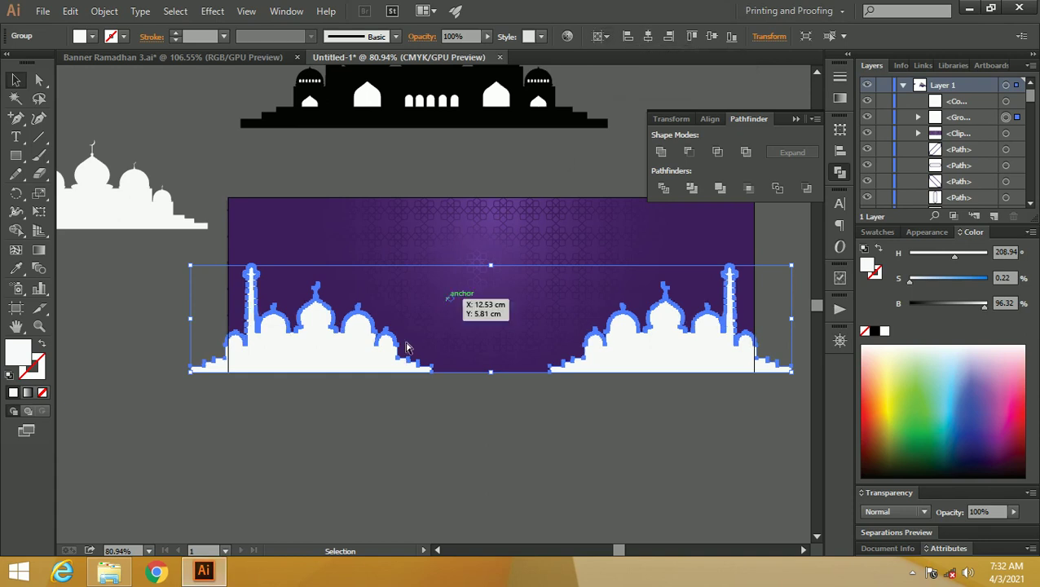
{"action": "left_click", "coordinate": [159, 135]}
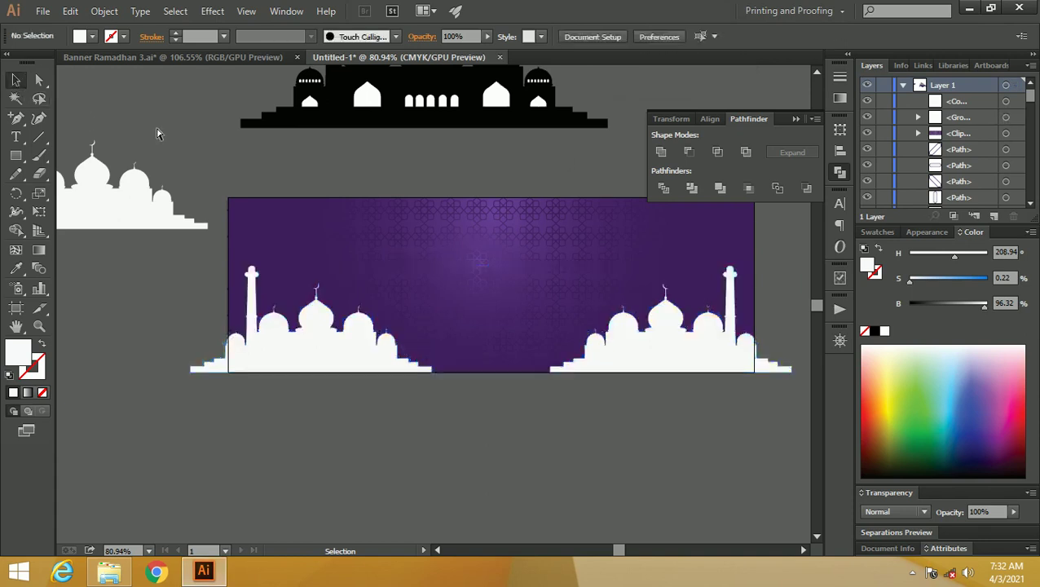
{"action": "left_click", "coordinate": [332, 334]}
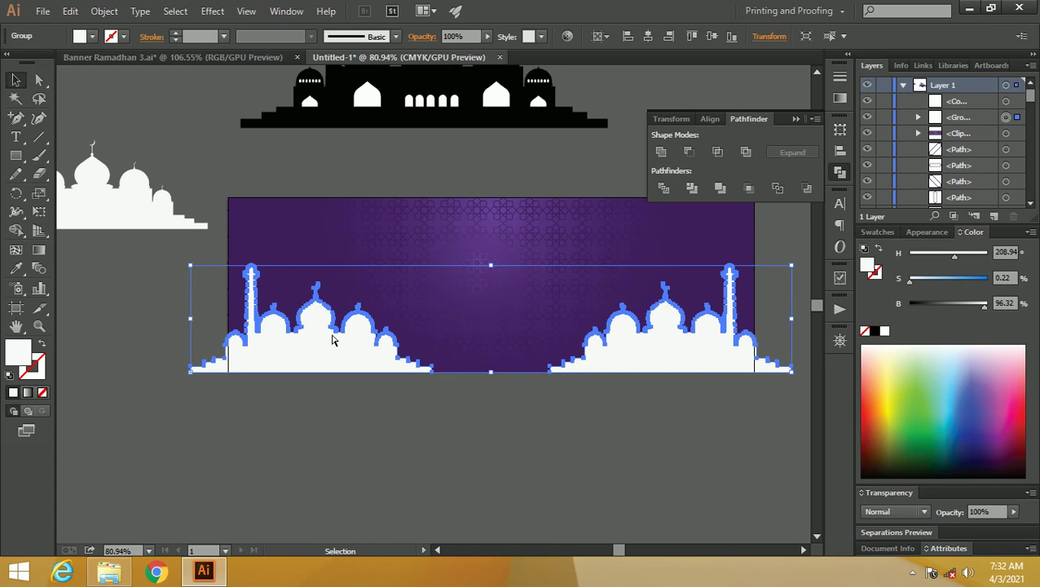
- Ungroup the two white mosque silhouettes and select only the left mosque
{"action": "right_click", "coordinate": [313, 330]}
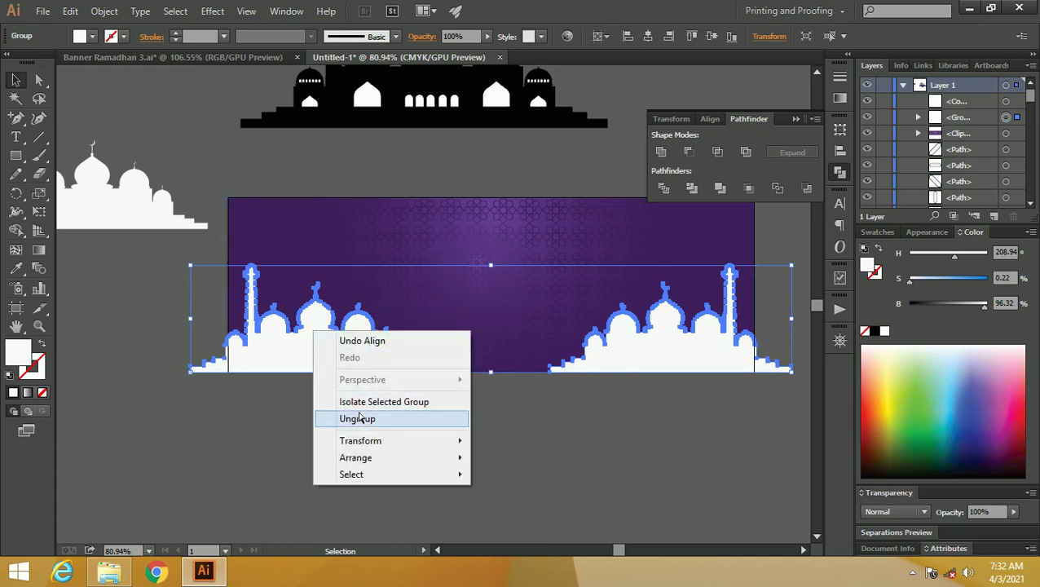
{"action": "left_click", "coordinate": [358, 419]}
{"action": "left_click", "coordinate": [378, 378]}
{"action": "left_click", "coordinate": [365, 344]}
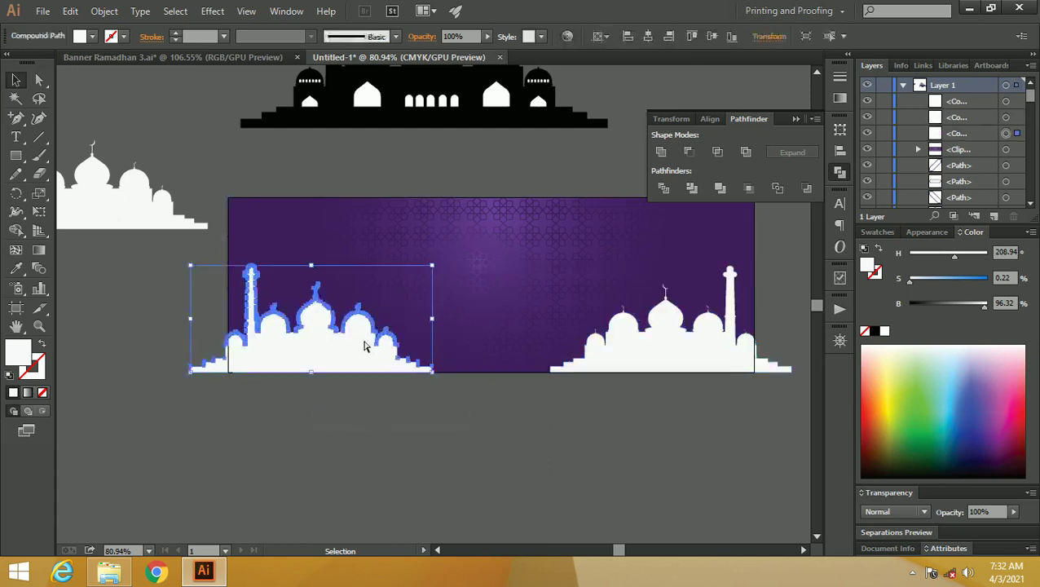
{"action": "left_click_drag", "start_coordinate": [444, 376], "coordinate": [445, 376]}
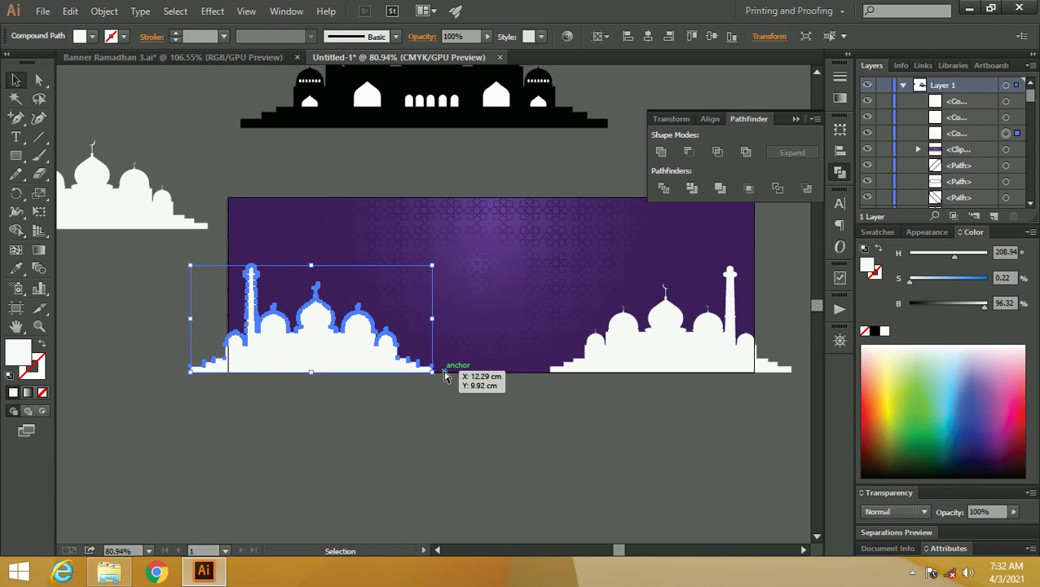
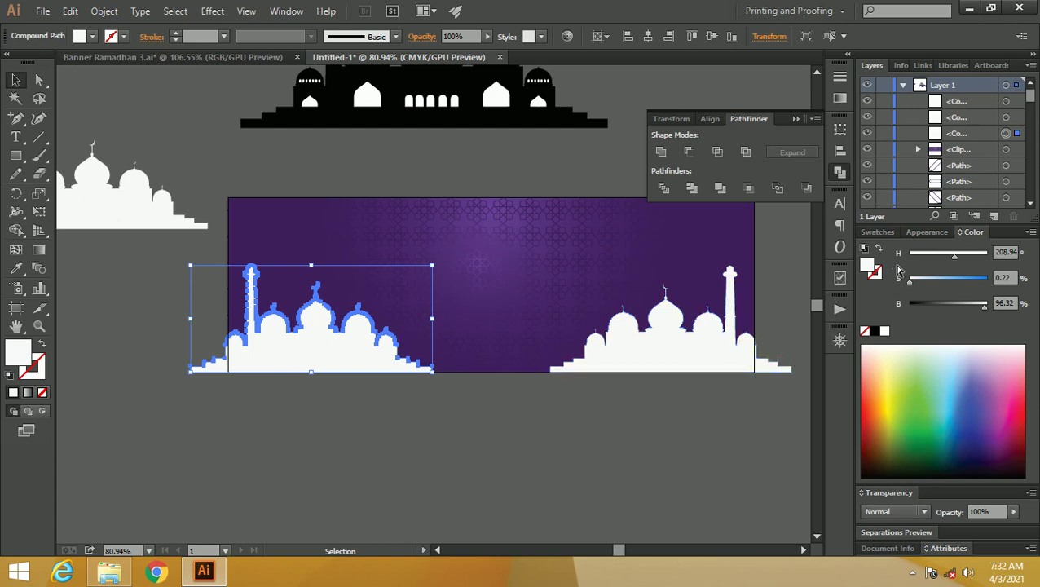
- Add a new stroke to the left mosque and place it below the fill in the appearance stack
{"action": "left_click", "coordinate": [927, 232]}
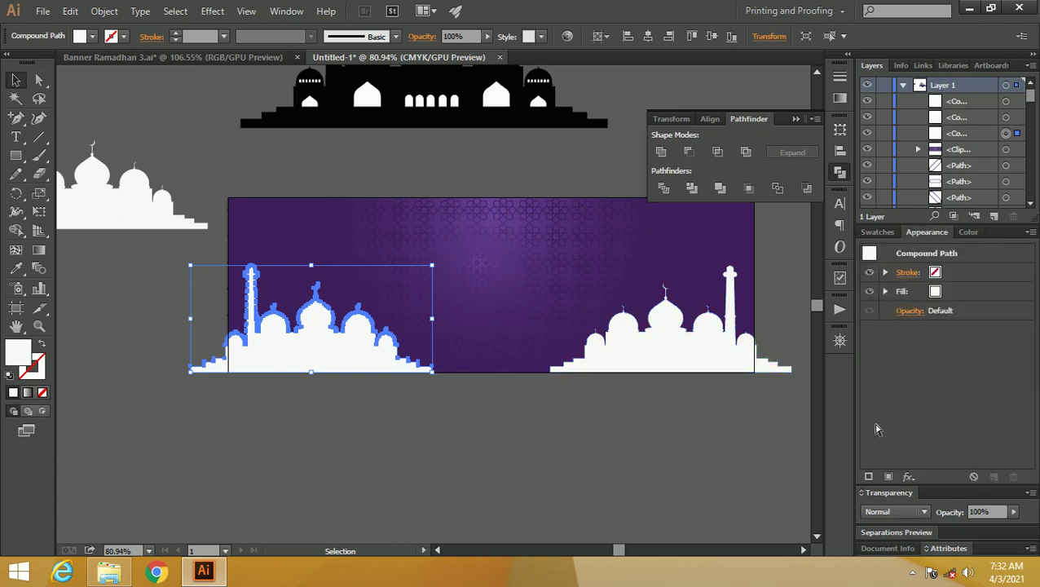
{"action": "left_click", "coordinate": [869, 478]}
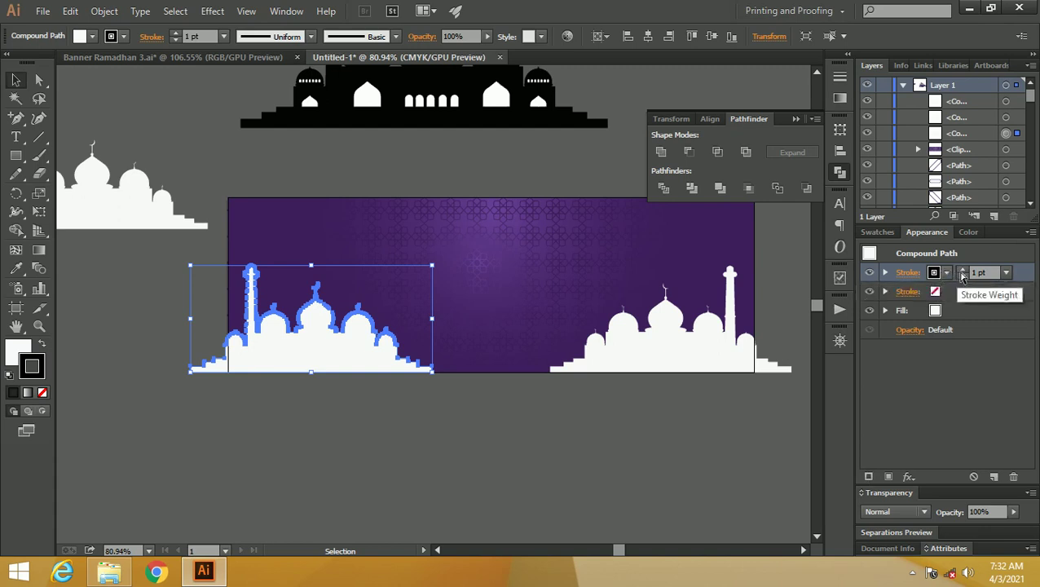
{"action": "key", "text": "x"}
{"action": "left_click_drag", "start_coordinate": [989, 280], "coordinate": [986, 326]}
{"action": "left_click", "coordinate": [968, 317]}
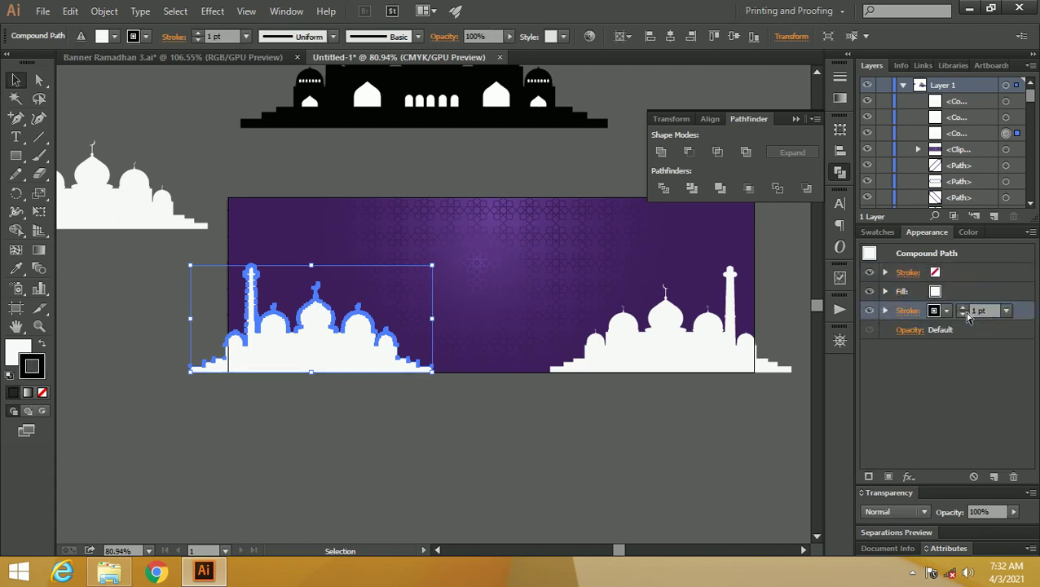
- Increase the left mosque's new stroke weight to 11 pt and inspect the outline around the domes
{"action": "left_click", "coordinate": [964, 308]}
{"action": "left_click", "coordinate": [964, 308]}
{"action": "left_click", "coordinate": [963, 308]}
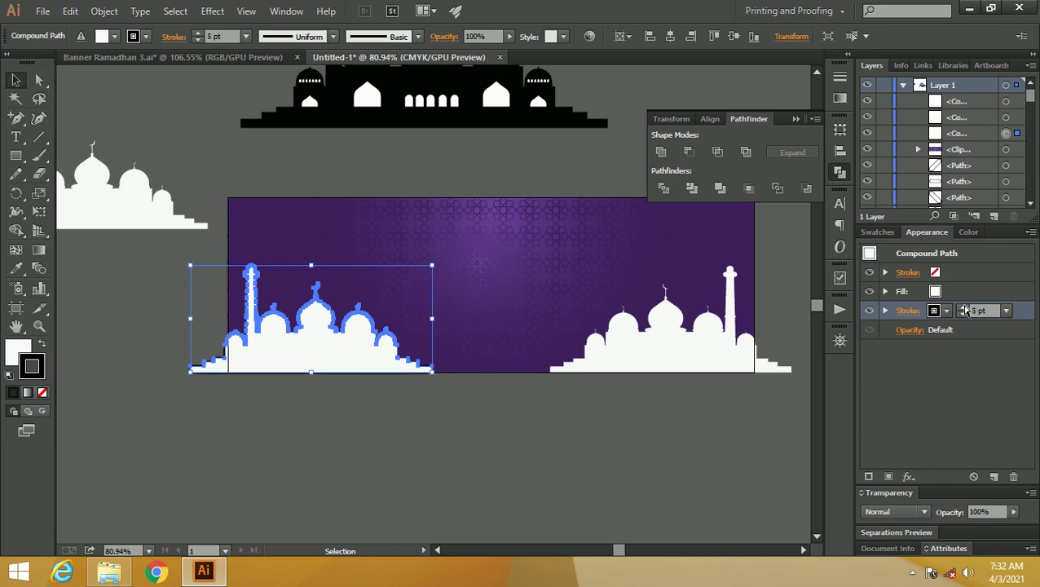
{"action": "left_click", "coordinate": [964, 308]}
{"action": "left_click", "coordinate": [965, 308]}
{"action": "left_click", "coordinate": [964, 308]}
{"action": "left_click", "coordinate": [398, 426]}
{"action": "key", "text": "z"}
{"action": "mouse_move", "coordinate": [262, 300]}
{"action": "left_mouse_down"}
{"action": "mouse_move", "coordinate": [586, 341]}
{"action": "mouse_move", "coordinate": [655, 334]}
{"action": "mouse_move", "coordinate": [496, 310]}
{"action": "mouse_move", "coordinate": [668, 323]}
{"action": "left_mouse_up"}
- Try to apply a round cap and round join to the 11 pt stroke with nothing selected
{"action": "left_click", "coordinate": [908, 311]}
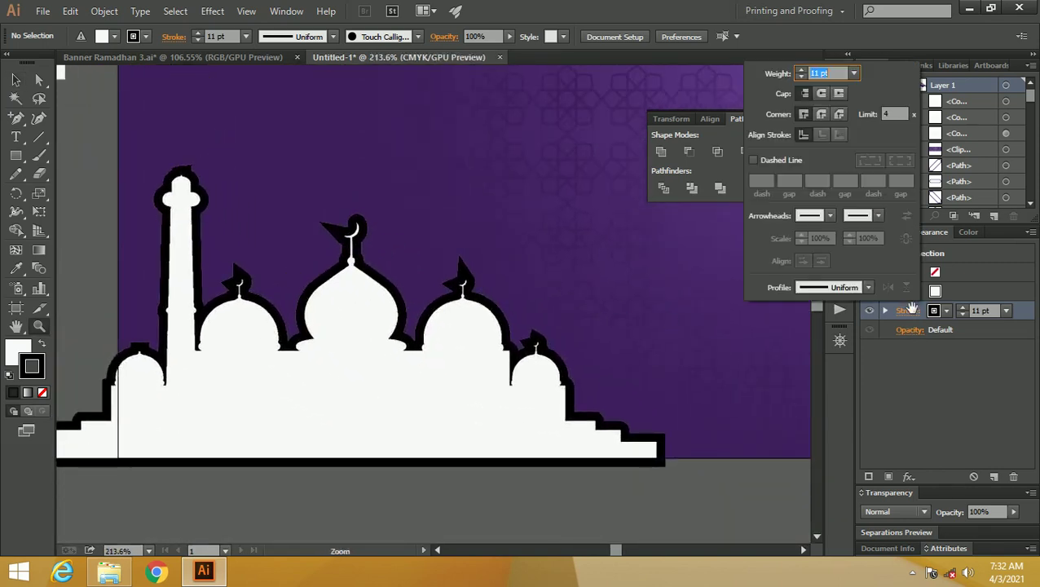
{"action": "left_click", "coordinate": [822, 93]}
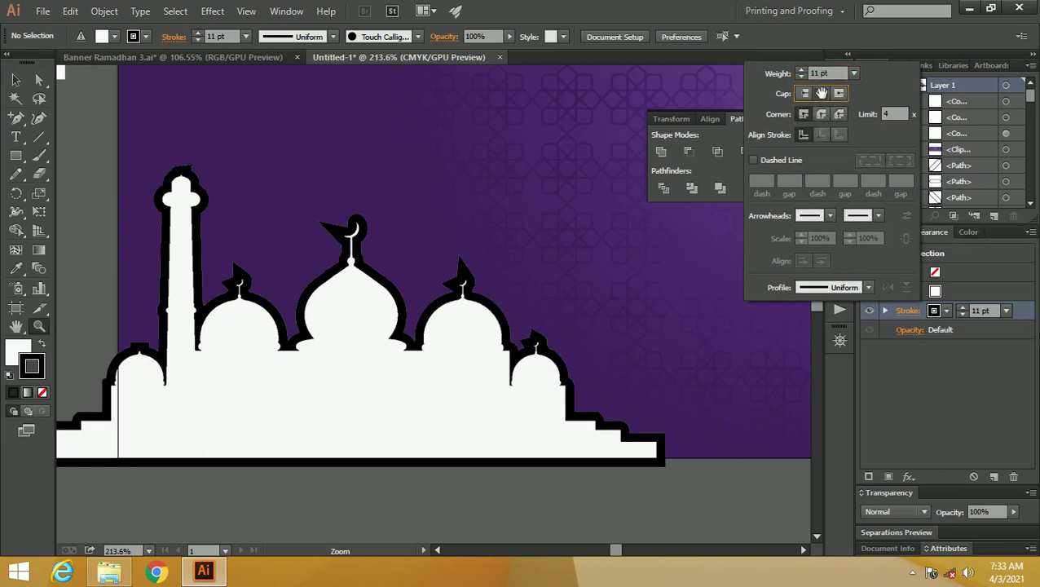
{"action": "left_click", "coordinate": [821, 114]}
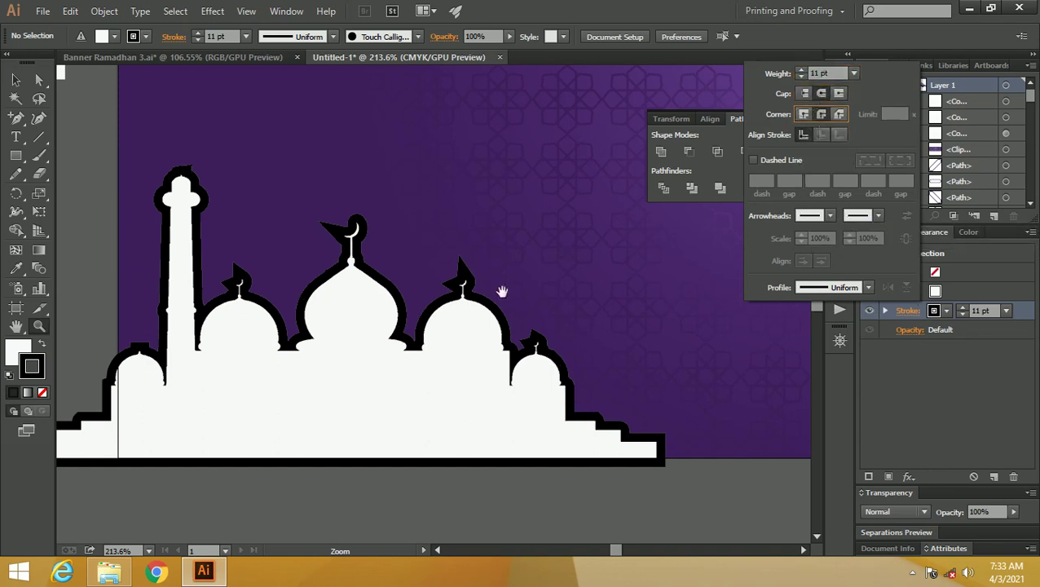
{"action": "key", "text": "Escape"}
{"action": "key", "text": "ctrl+plus"}
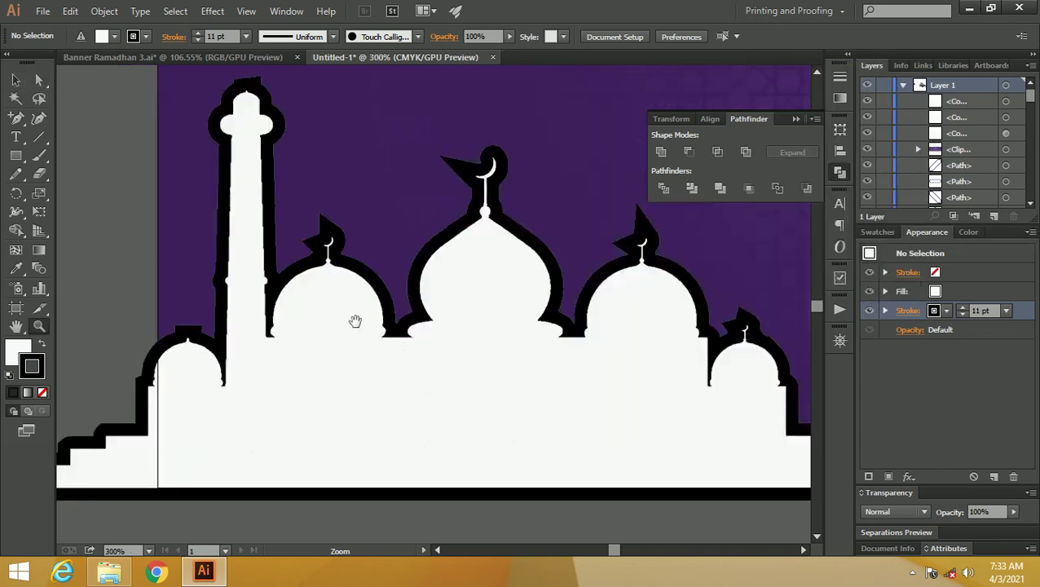
{"action": "key", "text": "ctrl+plus"}
- Select the left mosque and give its stroke a round cap, a round join and a weight of 6 pt
{"action": "left_click", "coordinate": [16, 79]}
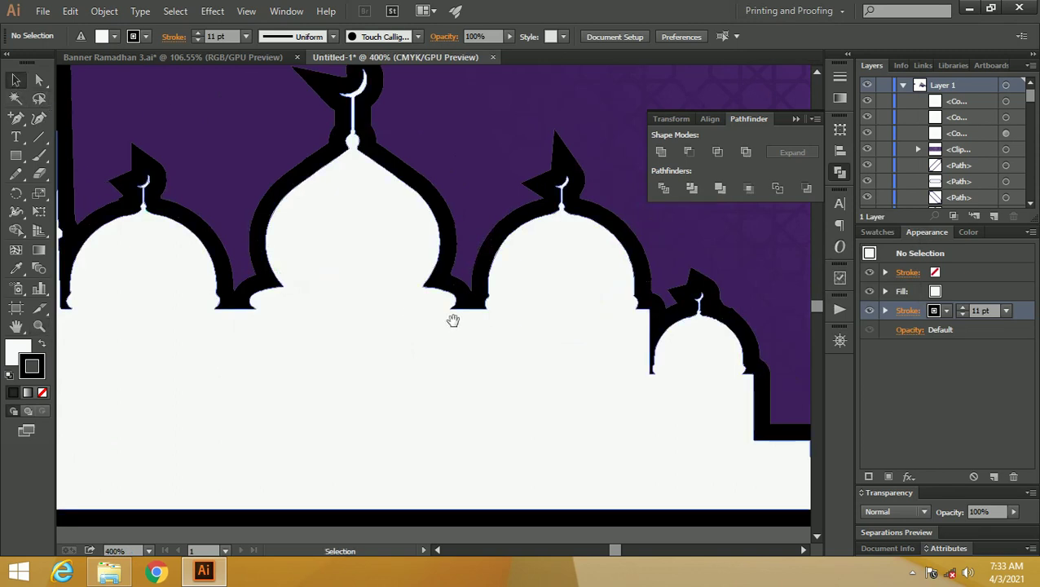
{"action": "left_click", "coordinate": [453, 318]}
{"action": "left_click", "coordinate": [911, 311]}
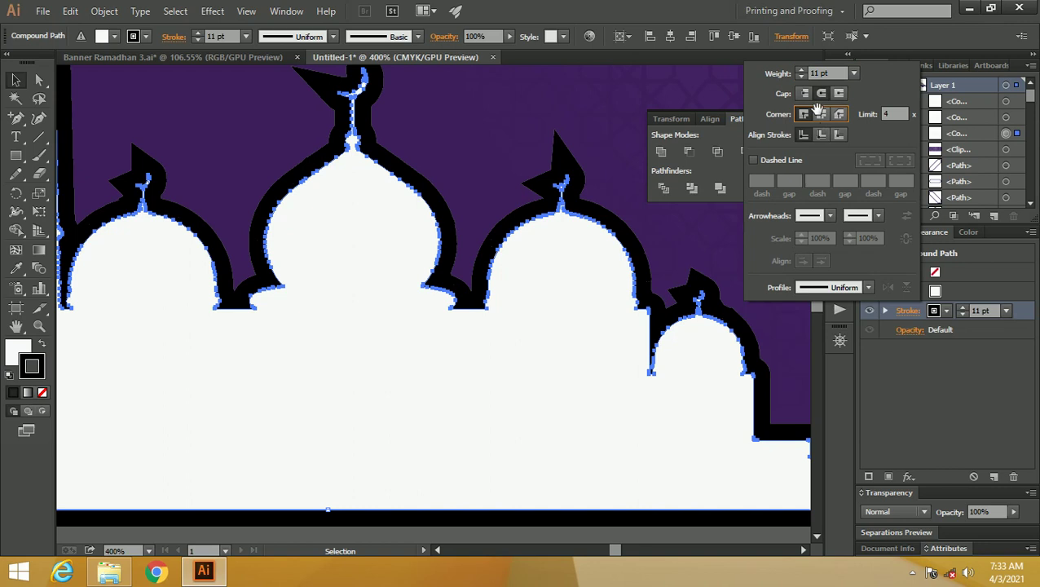
{"action": "left_click", "coordinate": [821, 114]}
{"action": "left_click", "coordinate": [801, 77]}
{"action": "left_click", "coordinate": [802, 76]}
{"action": "left_click", "coordinate": [801, 76]}
{"action": "left_click", "coordinate": [801, 77]}
{"action": "left_click", "coordinate": [801, 76]}
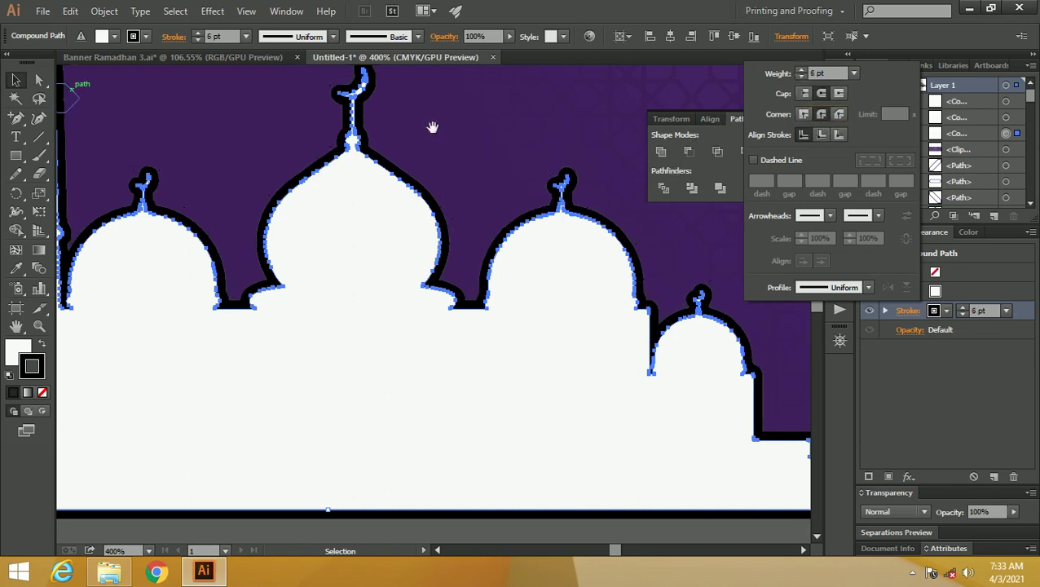
{"action": "left_click", "coordinate": [69, 71]}
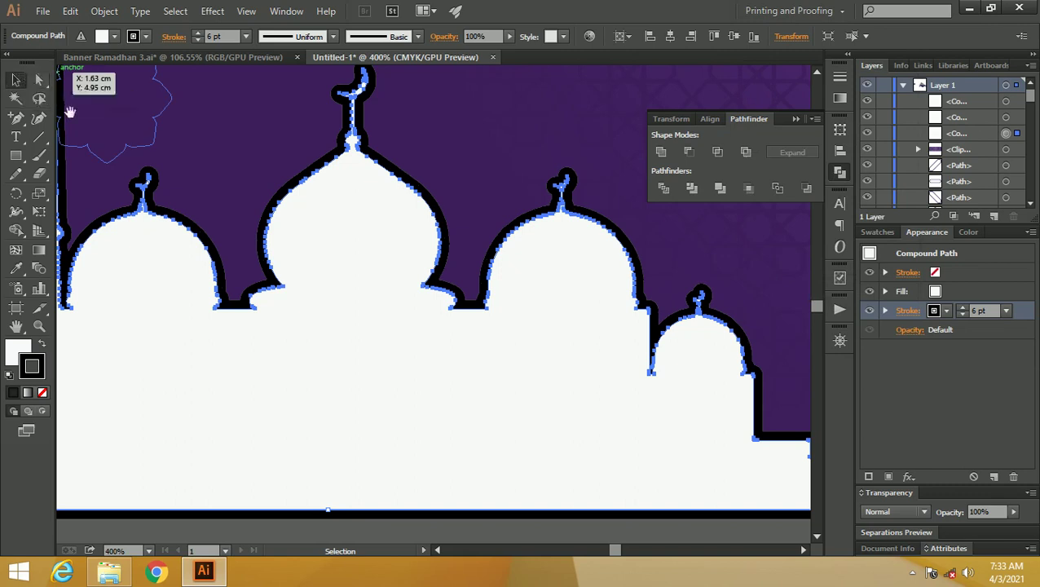
- Display the gradient settings and the Metal swatch library, enlarging the library to show its gold swatches
{"action": "scroll", "coordinate": [265, 232], "scroll_direction": "down", "scroll_amount": 4}
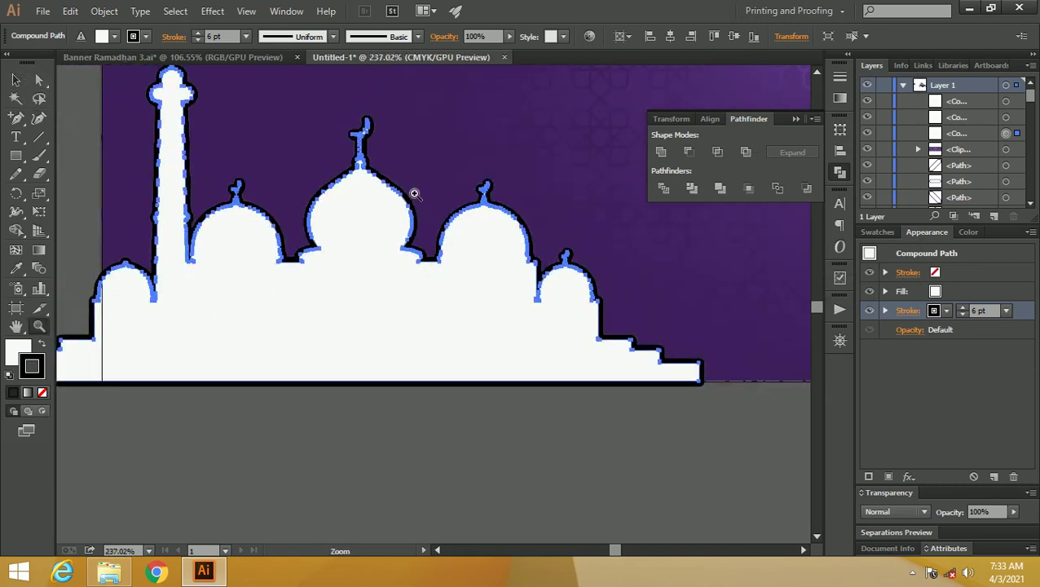
{"action": "scroll", "coordinate": [414, 193], "scroll_direction": "down", "scroll_amount": 1}
{"action": "left_click_drag", "start_coordinate": [365, 200], "coordinate": [360, 216]}
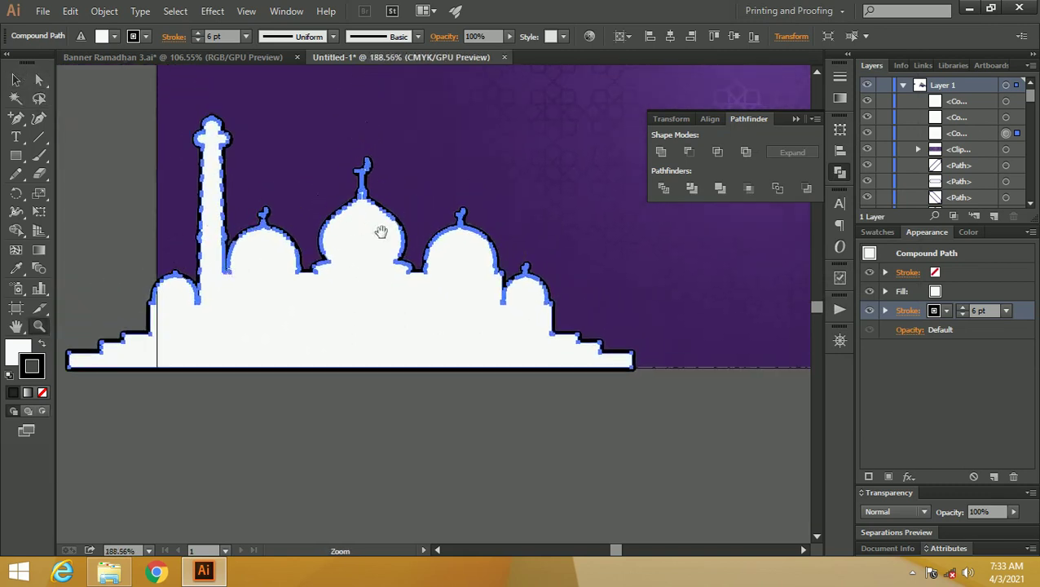
{"action": "left_click", "coordinate": [839, 98]}
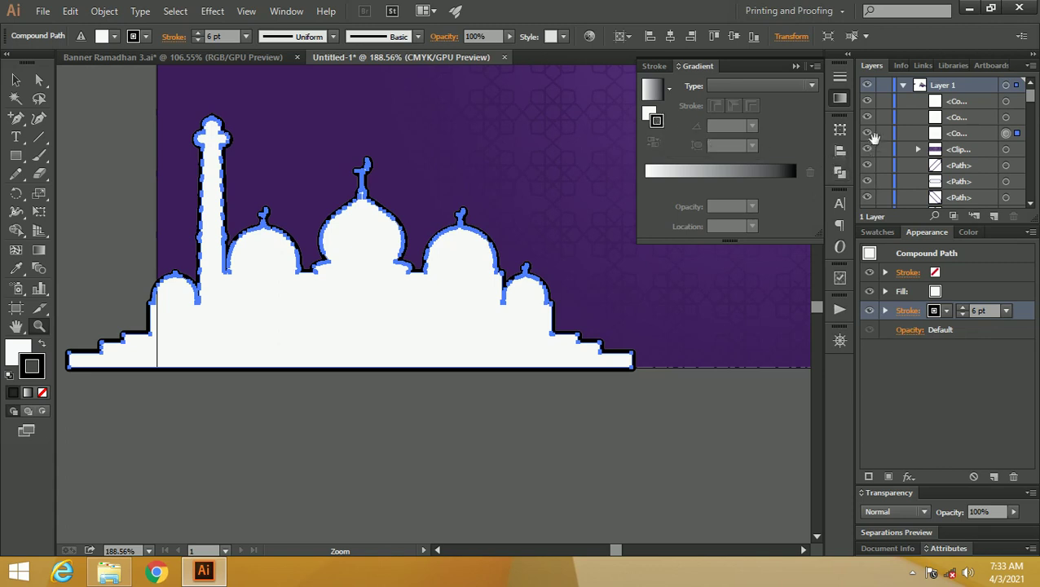
{"action": "left_click", "coordinate": [880, 231]}
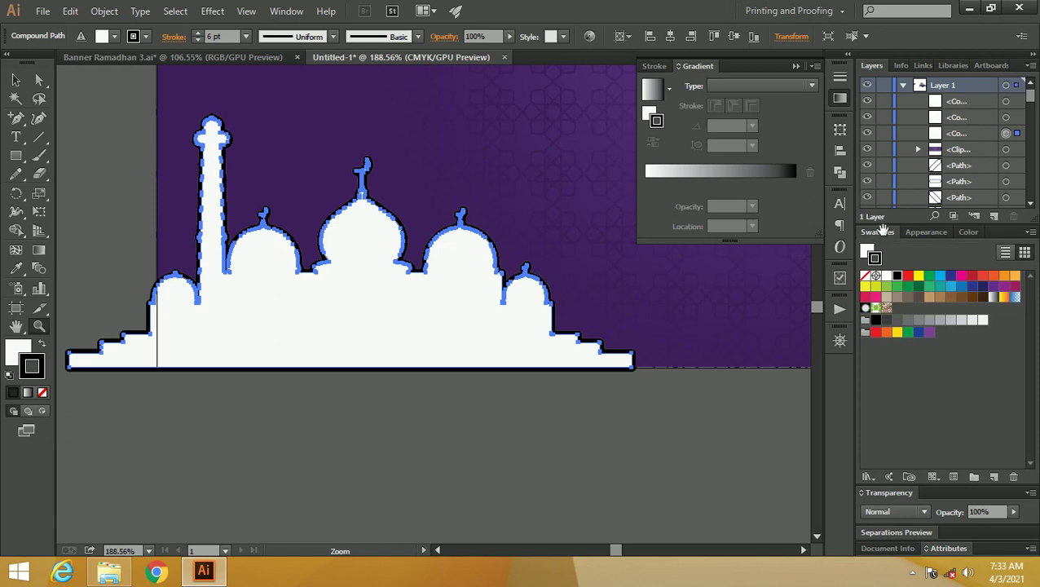
{"action": "left_click", "coordinate": [868, 477]}
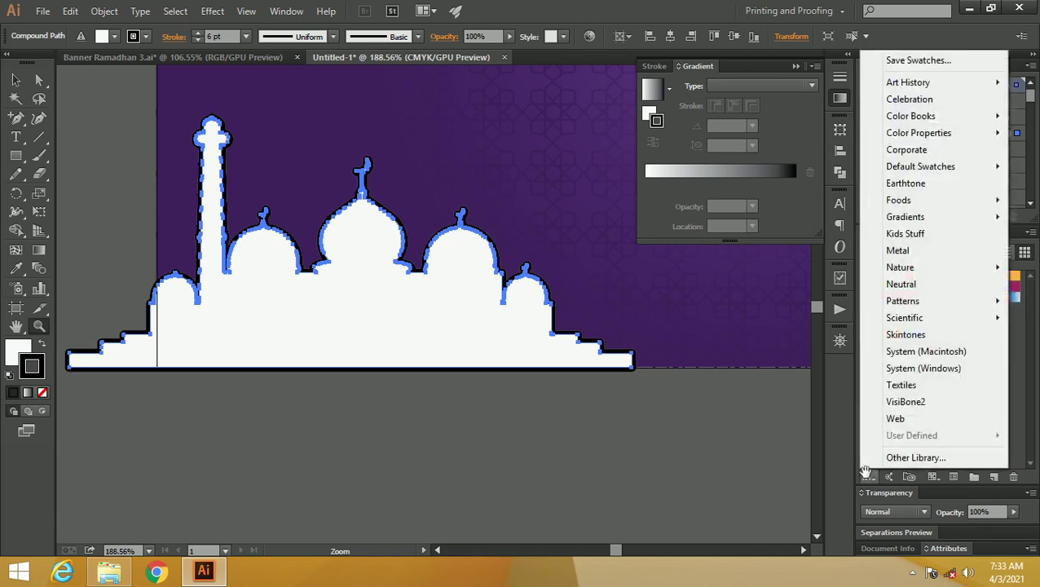
{"action": "left_click", "coordinate": [984, 245]}
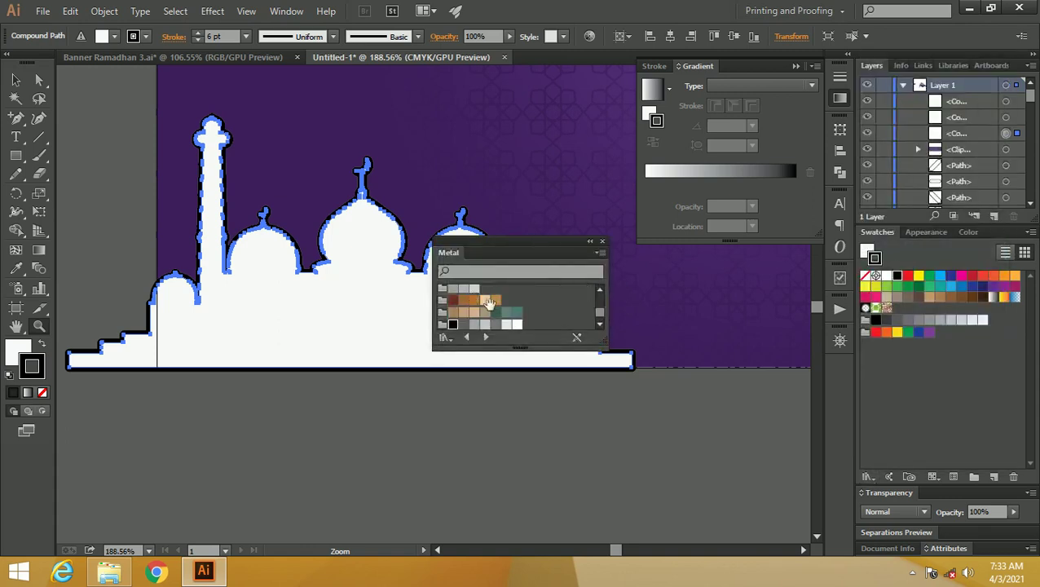
{"action": "left_click_drag", "start_coordinate": [597, 310], "coordinate": [603, 282]}
{"action": "left_click_drag", "start_coordinate": [550, 347], "coordinate": [538, 408]}
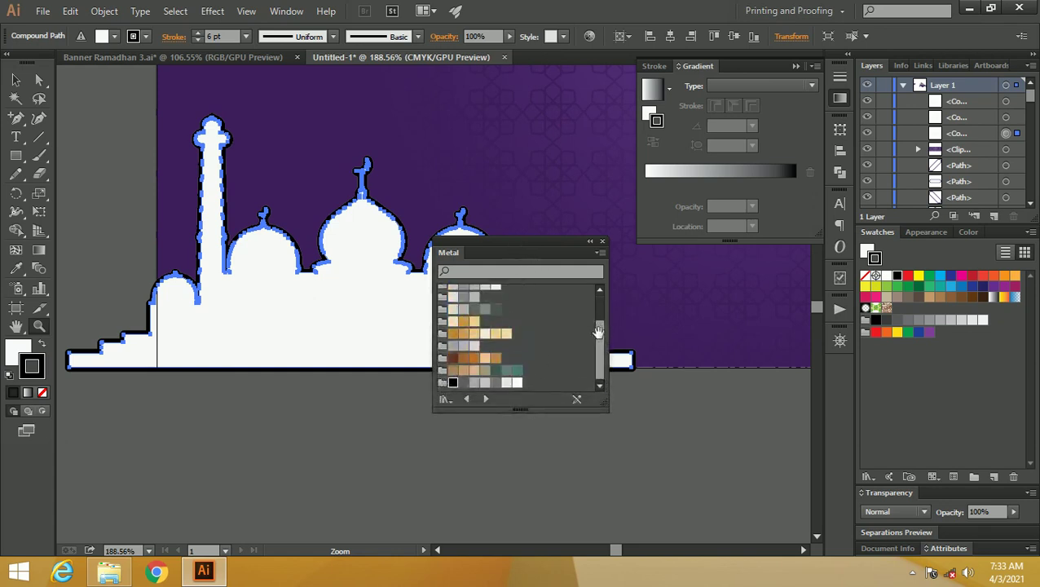
{"action": "left_click_drag", "start_coordinate": [601, 331], "coordinate": [603, 280]}
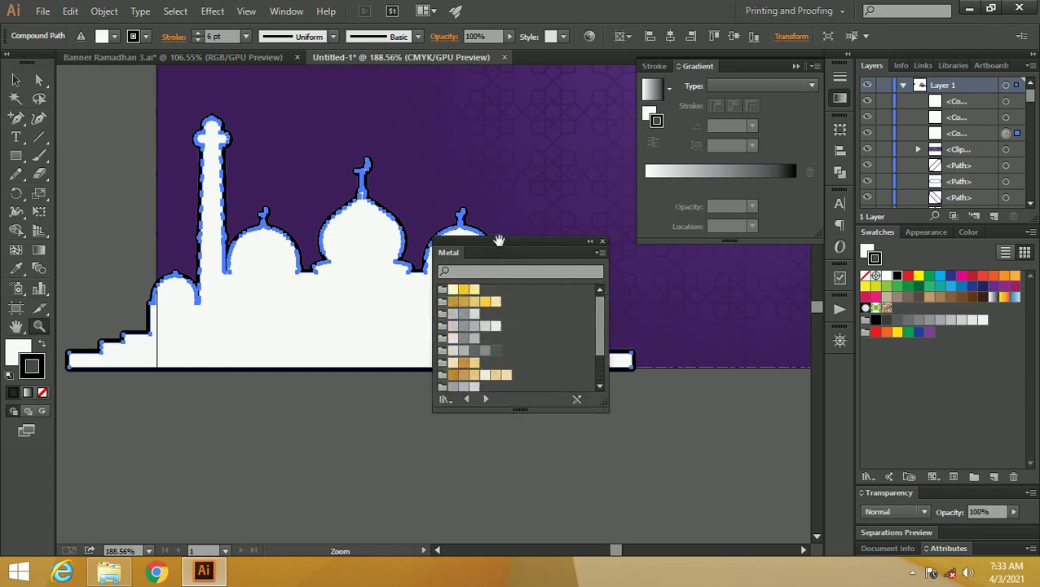
{"action": "left_click_drag", "start_coordinate": [499, 241], "coordinate": [487, 249]}
- Give the stroke a linear gradient with gold at 11%, pale yellow at 28.5%, gold at 47% and light gold at 67.5%, removing the white stop
{"action": "mouse_move", "coordinate": [459, 299]}
{"action": "left_mouse_down"}
{"action": "mouse_move", "coordinate": [659, 189]}
{"action": "mouse_move", "coordinate": [657, 179]}
{"action": "left_mouse_up"}
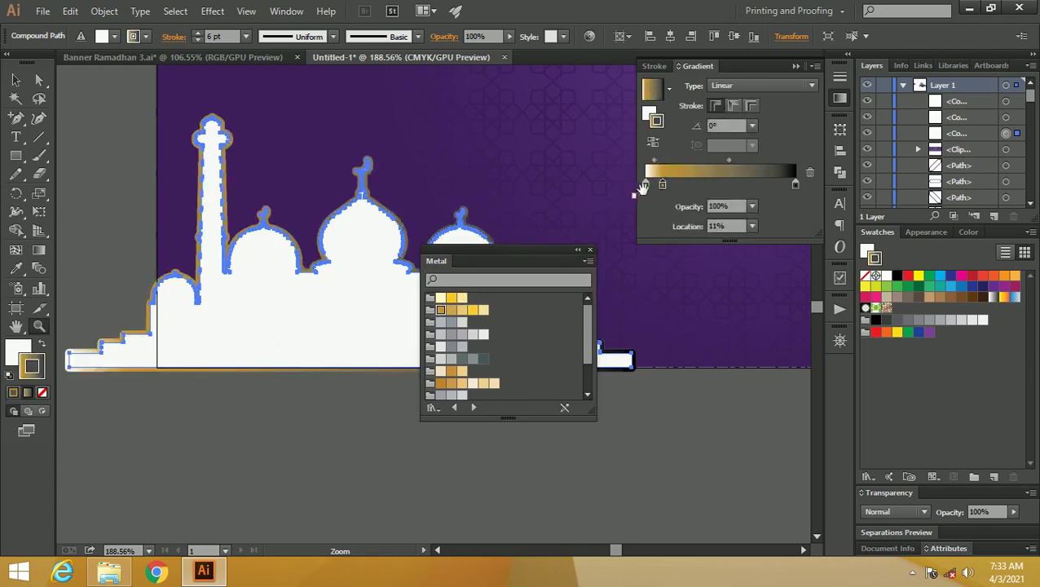
{"action": "left_click_drag", "start_coordinate": [646, 183], "coordinate": [810, 172]}
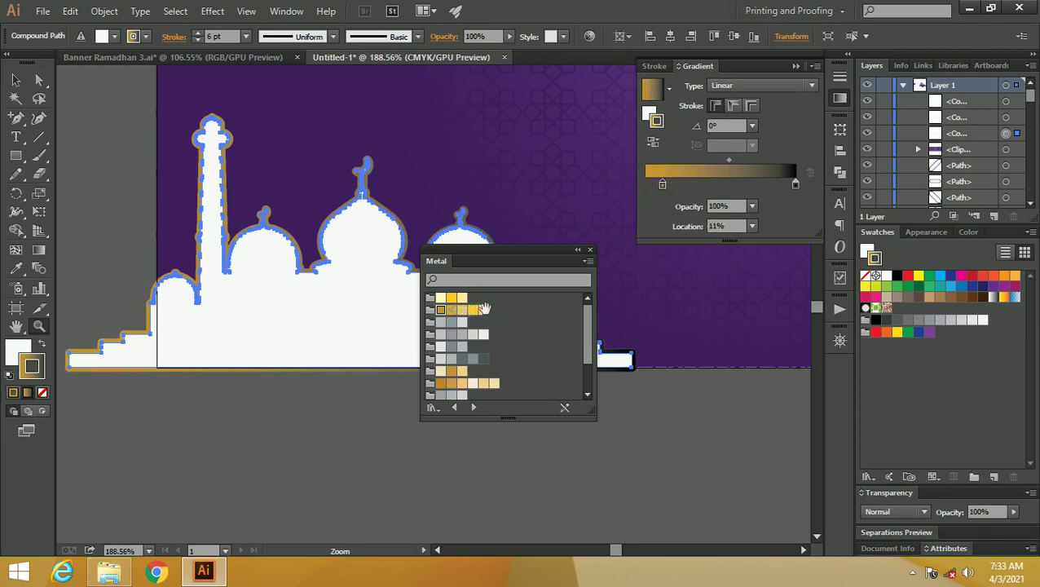
{"action": "mouse_move", "coordinate": [440, 298]}
{"action": "left_mouse_down"}
{"action": "mouse_move", "coordinate": [667, 212]}
{"action": "mouse_move", "coordinate": [688, 183]}
{"action": "left_mouse_up"}
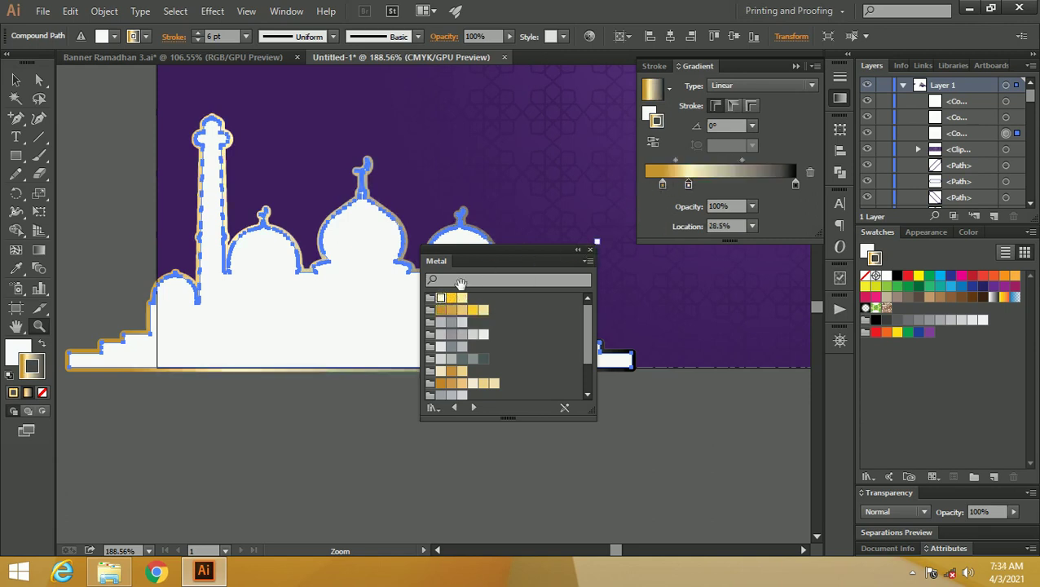
{"action": "left_click_drag", "start_coordinate": [715, 186], "coordinate": [716, 184]}
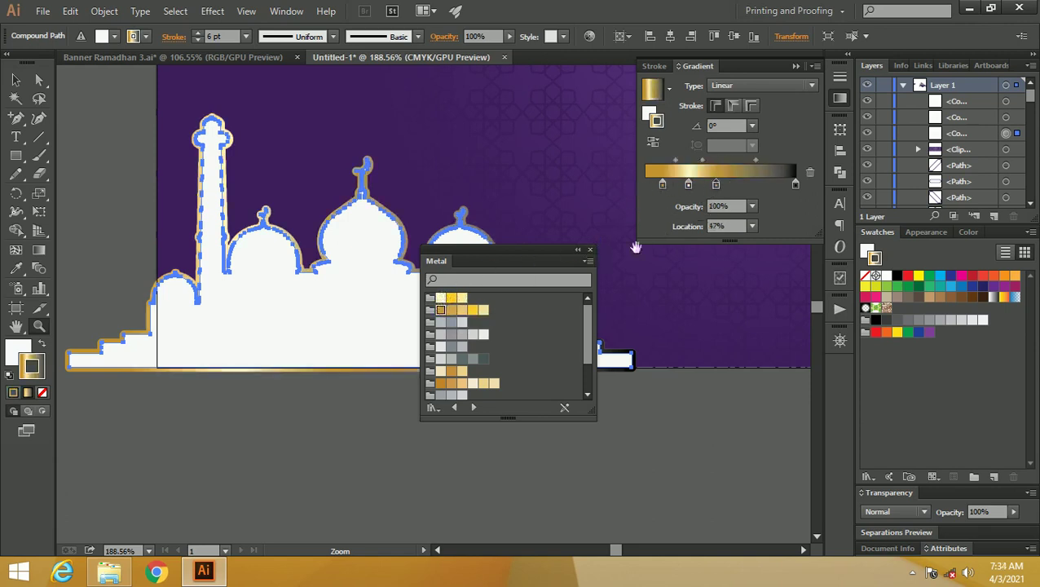
{"action": "left_click_drag", "start_coordinate": [461, 298], "coordinate": [744, 185]}
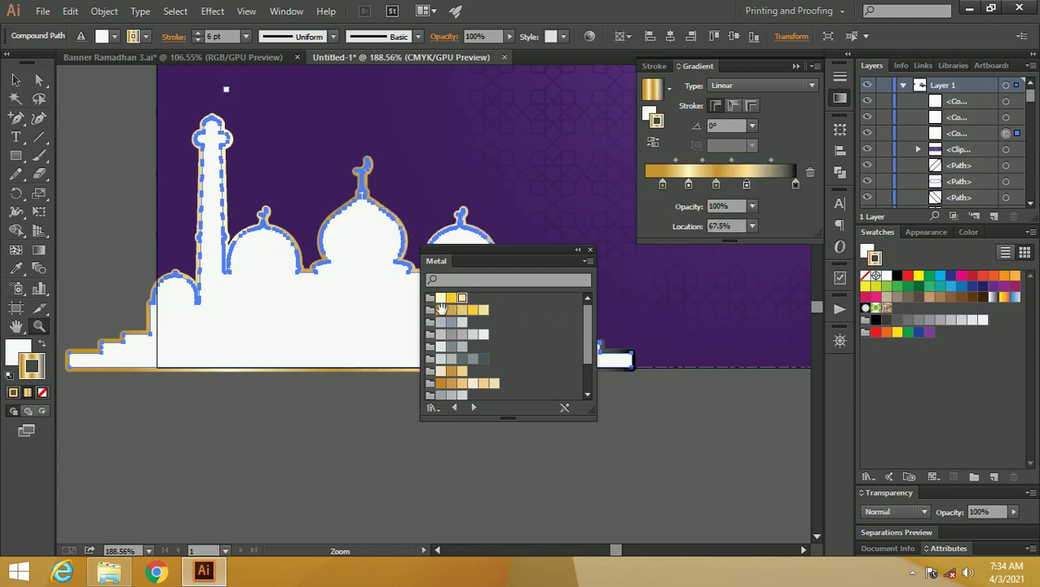
- Add a gold stop at the end of the stroke gradient and delete the black stop
{"action": "left_click_drag", "start_coordinate": [441, 309], "coordinate": [768, 178]}
{"action": "left_click", "coordinate": [796, 185]}
{"action": "left_click", "coordinate": [809, 172]}
- Spread the middle gold and light gold stops more evenly, move the first gold stop to 0%, and deselect the mosque
{"action": "mouse_move", "coordinate": [767, 184]}
{"action": "left_mouse_down"}
{"action": "mouse_move", "coordinate": [797, 184]}
{"action": "mouse_move", "coordinate": [760, 185]}
{"action": "left_mouse_up"}
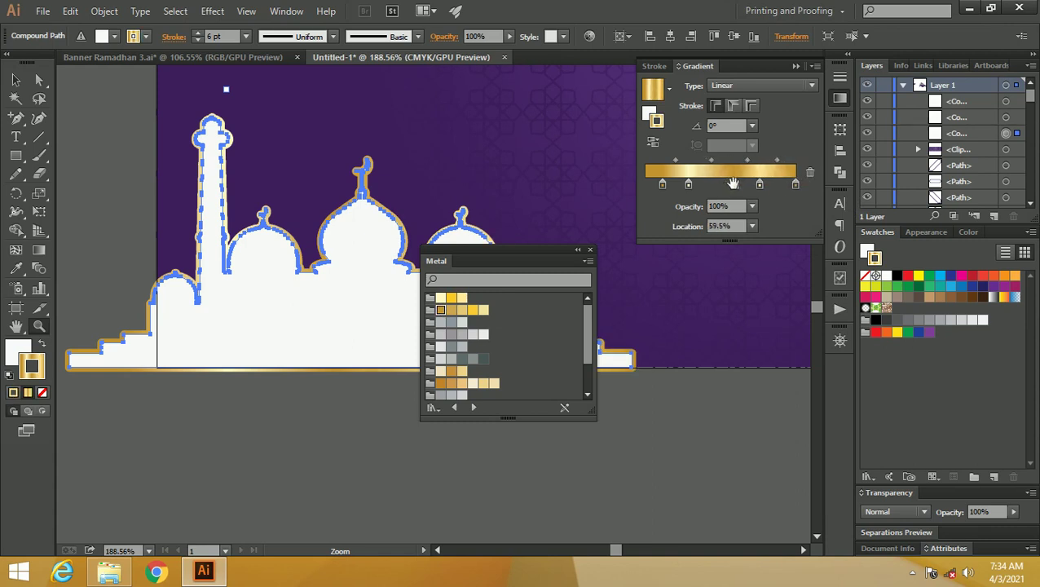
{"action": "left_click", "coordinate": [720, 183]}
{"action": "left_click", "coordinate": [662, 184]}
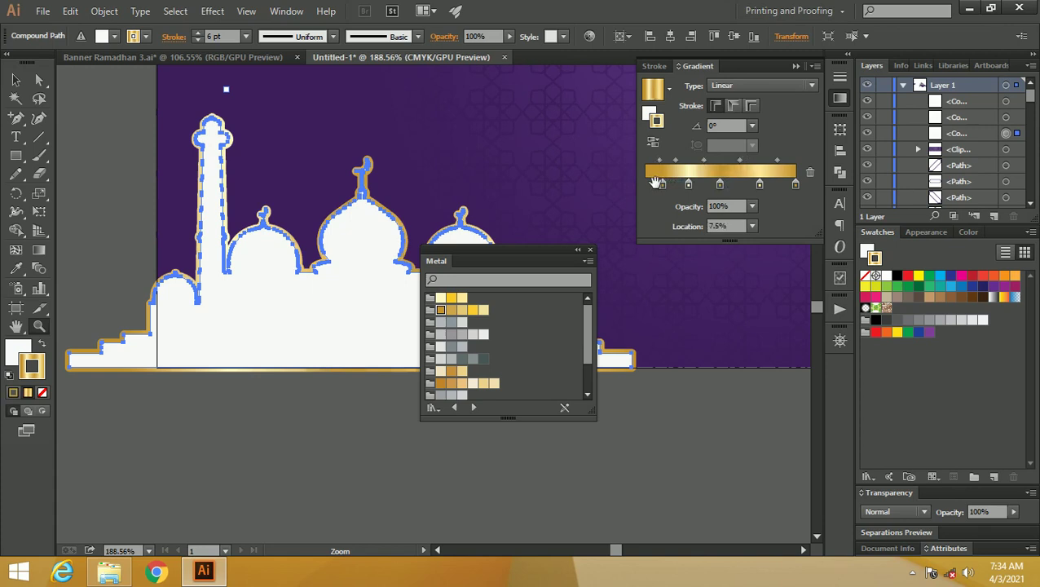
{"action": "left_click_drag", "start_coordinate": [660, 184], "coordinate": [630, 182]}
{"action": "left_click", "coordinate": [15, 79]}
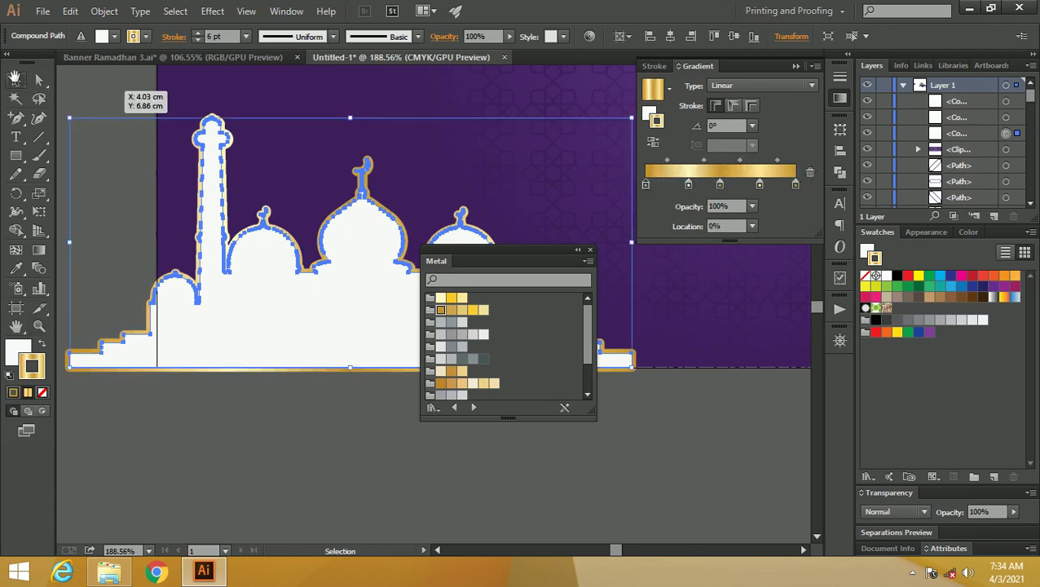
{"action": "left_click", "coordinate": [84, 102]}
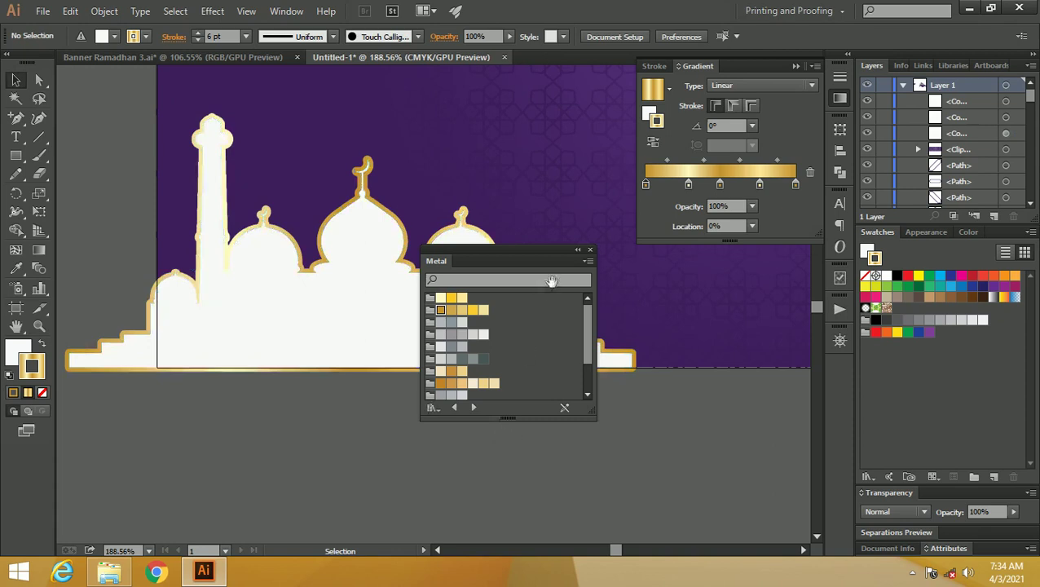
- Dock the Metal swatch library out of the way of the artwork and show both mosques on the banner
{"action": "left_click_drag", "start_coordinate": [537, 254], "coordinate": [825, 318]}
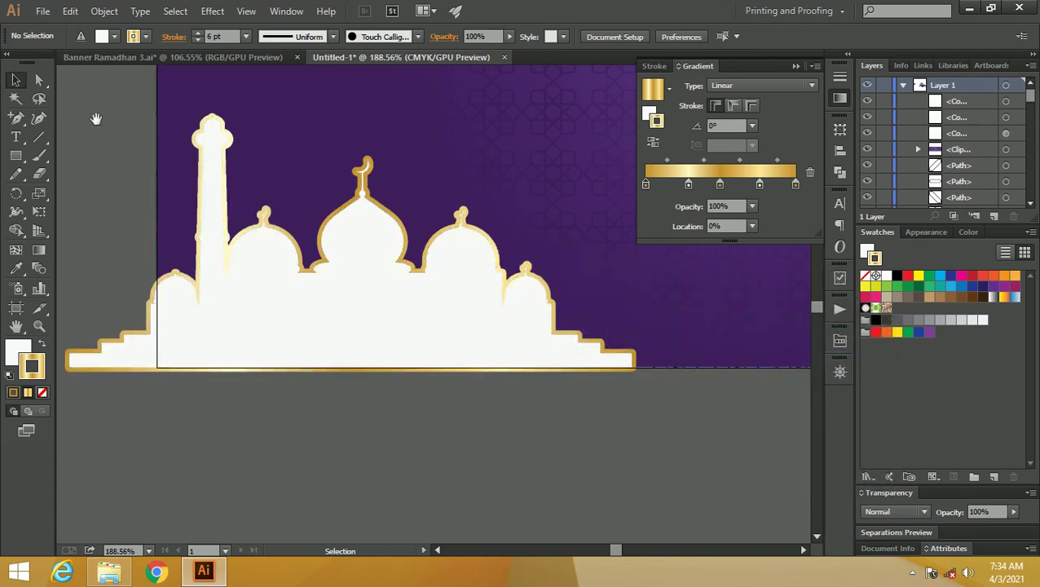
{"action": "key", "text": "z"}
{"action": "left_click_drag", "start_coordinate": [343, 181], "coordinate": [255, 215]}
{"action": "key", "text": "v"}
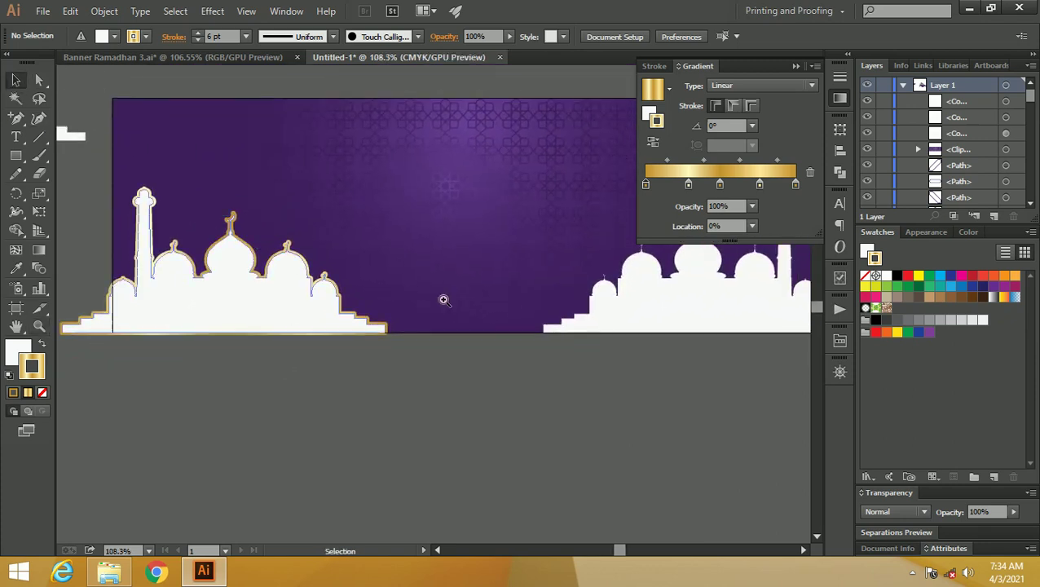
- Delete the plain white mosque without an outline at the banner's right end
{"action": "left_click_drag", "start_coordinate": [619, 307], "coordinate": [433, 254]}
{"action": "left_click", "coordinate": [495, 267]}
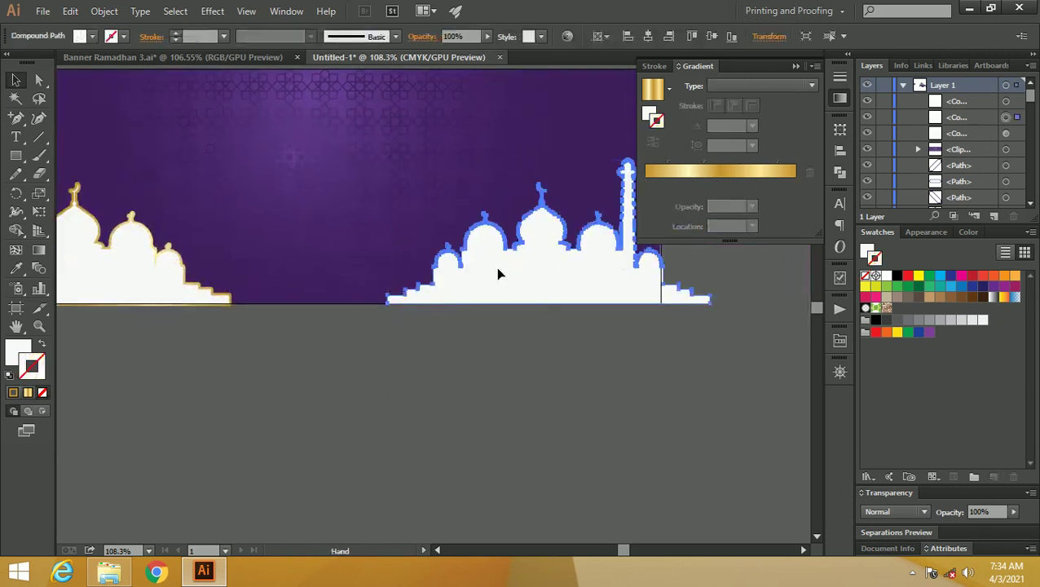
{"action": "left_click_drag", "start_coordinate": [495, 267], "coordinate": [530, 270]}
{"action": "key", "text": "Delete"}
- Place a copy of the gold-outlined mosque beside the original, level with it along the banner's bottom edge
{"action": "left_click_drag", "start_coordinate": [163, 245], "coordinate": [517, 247]}
{"action": "left_click", "coordinate": [217, 237]}
{"action": "left_click", "coordinate": [216, 237]}
- Reflect the copied mosque about the vertical axis, move it to the banner's right end and deselect it
{"action": "right_click", "coordinate": [518, 249]}
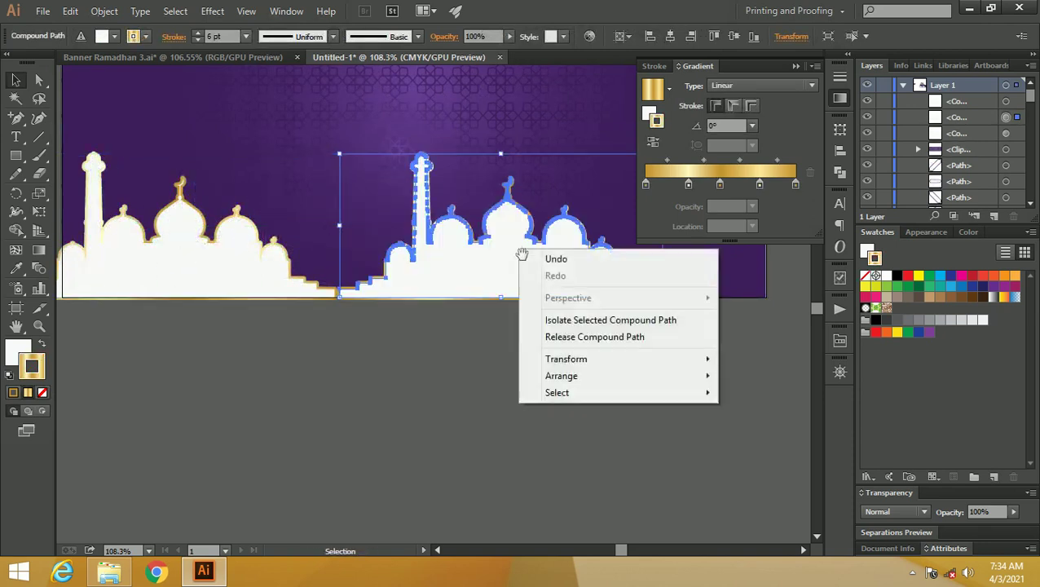
{"action": "mouse_move", "coordinate": [598, 358]}
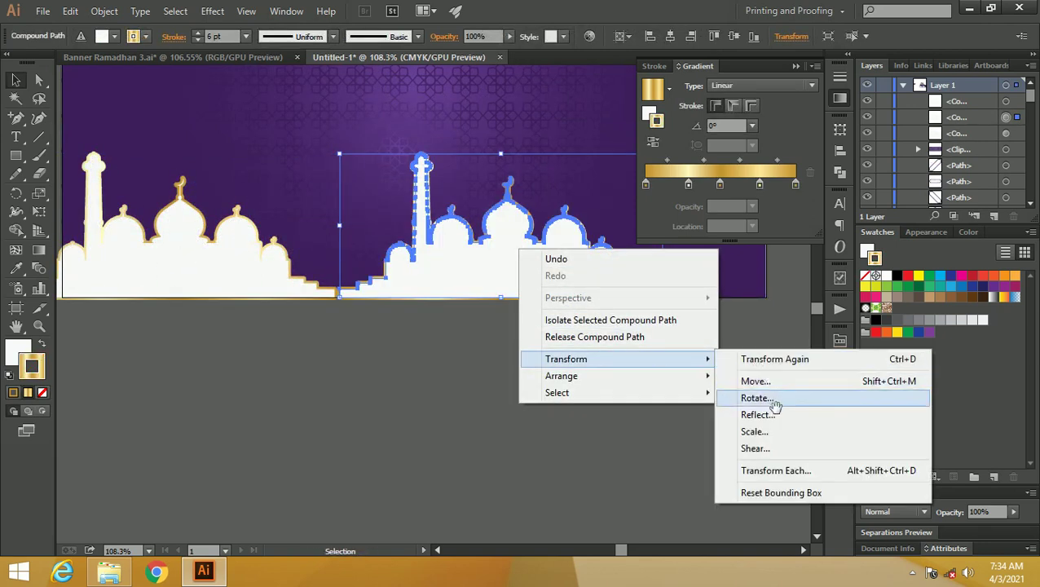
{"action": "left_click", "coordinate": [730, 413]}
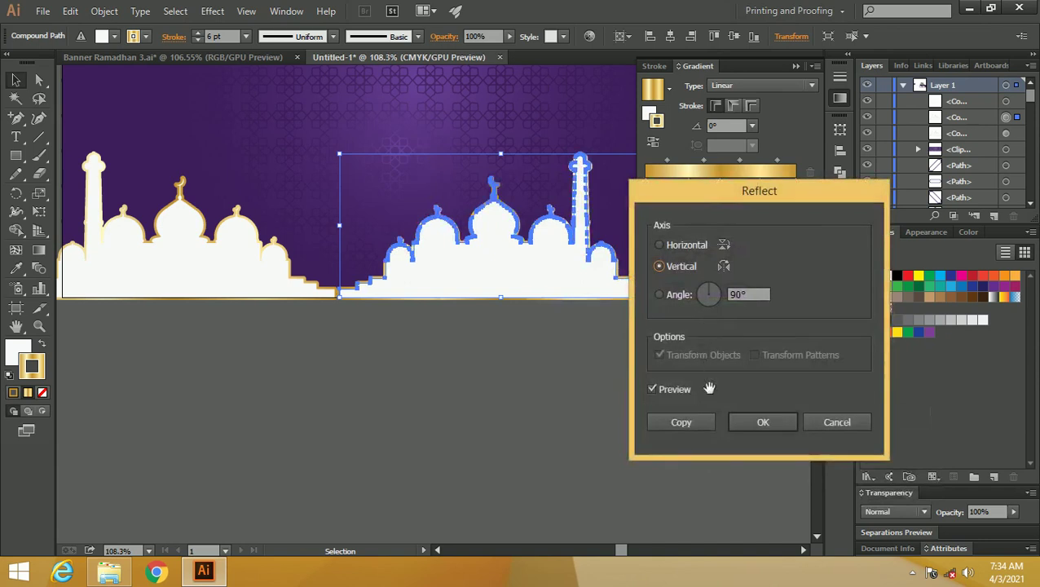
{"action": "left_click", "coordinate": [762, 422]}
{"action": "mouse_move", "coordinate": [557, 291]}
{"action": "left_mouse_down"}
{"action": "mouse_move", "coordinate": [449, 283]}
{"action": "mouse_move", "coordinate": [541, 282]}
{"action": "left_mouse_up"}
{"action": "key", "text": "v"}
{"action": "left_click", "coordinate": [513, 327]}
- Draw a thin white rectangle along the banner's bottom edge bridging the gap between the two mosques, and remove its stroke
{"action": "key", "text": "z"}
{"action": "left_click_drag", "start_coordinate": [356, 291], "coordinate": [465, 295]}
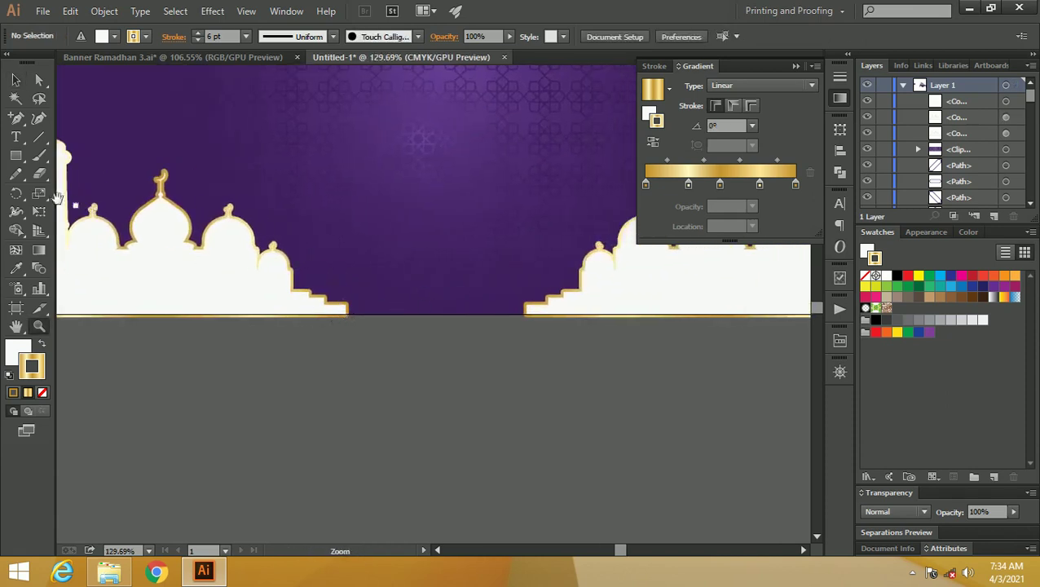
{"action": "left_click", "coordinate": [15, 155]}
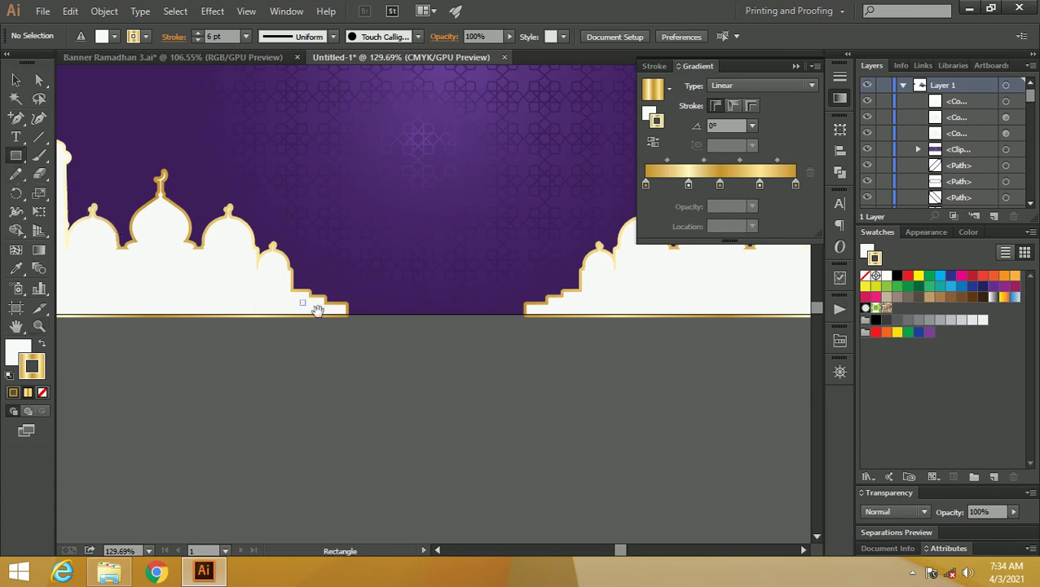
{"action": "left_click_drag", "start_coordinate": [344, 308], "coordinate": [541, 313]}
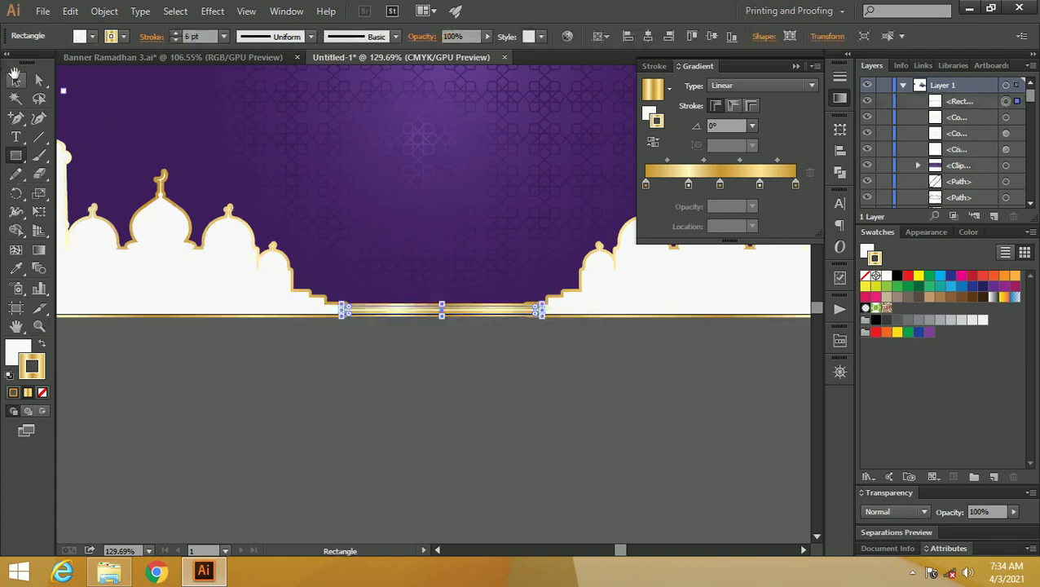
{"action": "left_click", "coordinate": [15, 79]}
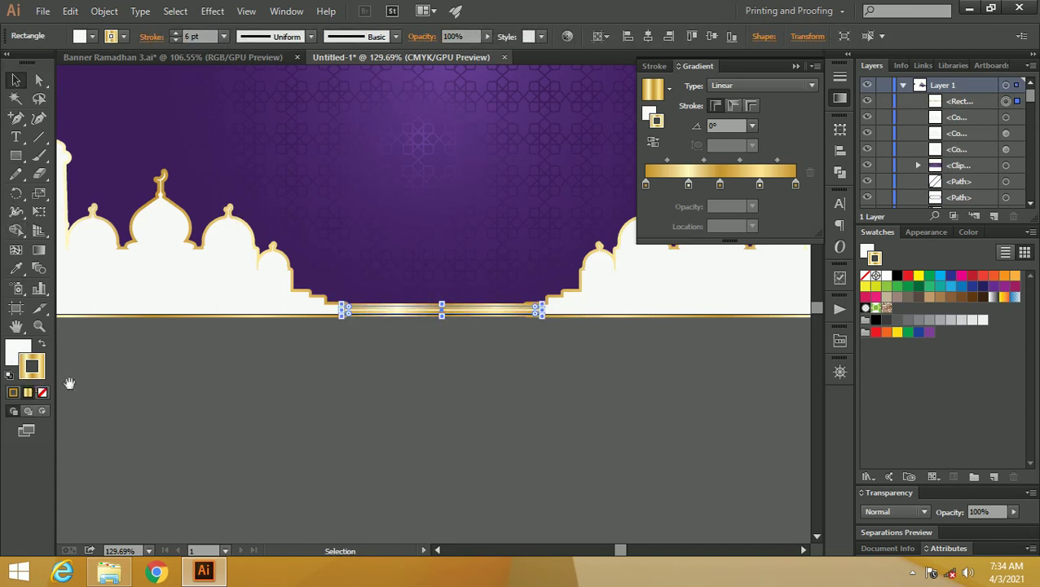
{"action": "left_click", "coordinate": [42, 391]}
- Set the connecting rectangle's alignment reference to the artboard
{"action": "key", "text": "z"}
{"action": "left_click_drag", "start_coordinate": [378, 290], "coordinate": [467, 322]}
{"action": "key", "text": "v"}
{"action": "left_click", "coordinate": [601, 36]}
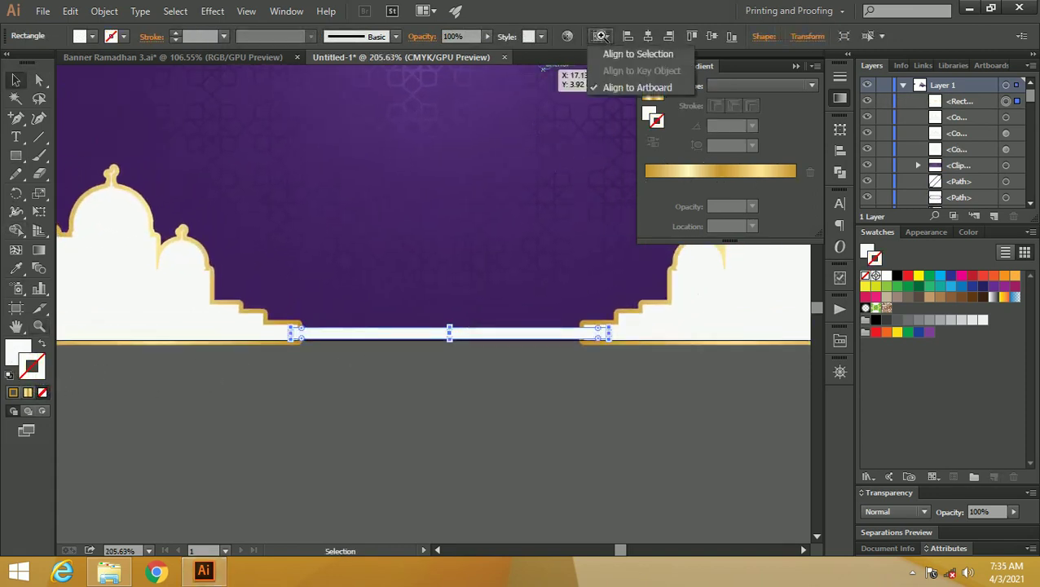
{"action": "left_click", "coordinate": [619, 85]}
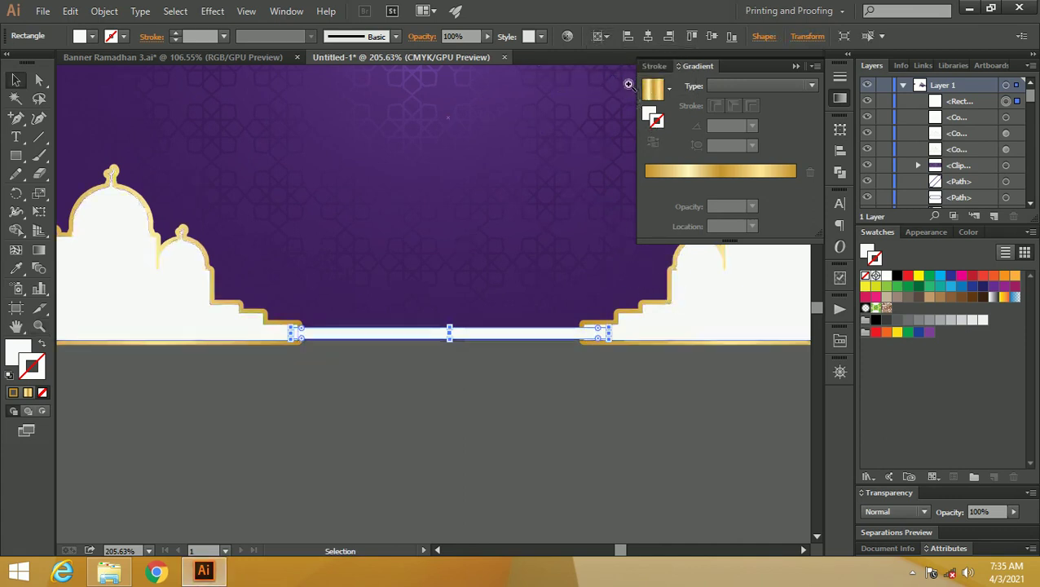
{"action": "left_click", "coordinate": [601, 35]}
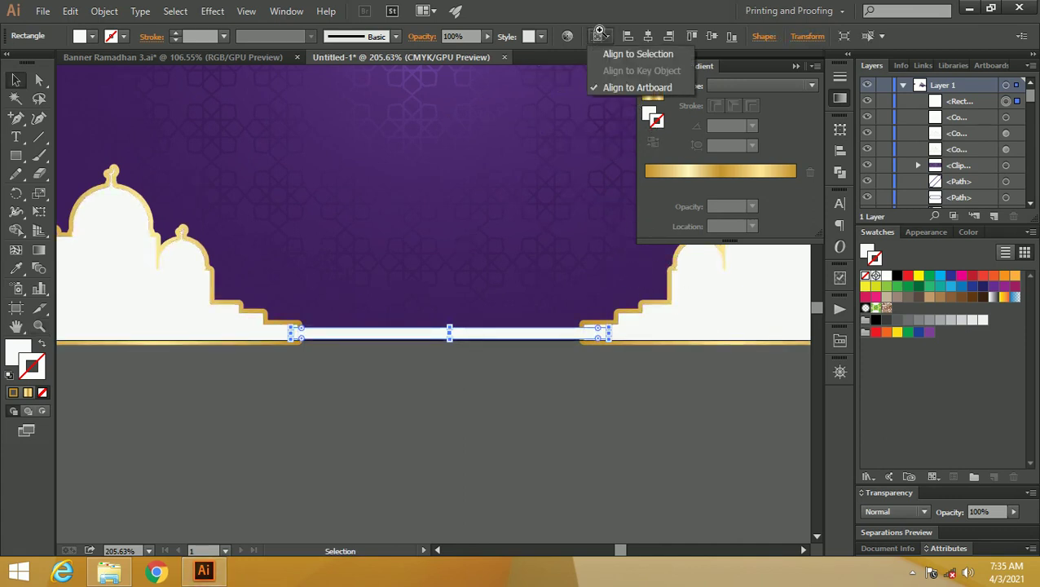
{"action": "left_click", "coordinate": [610, 86]}
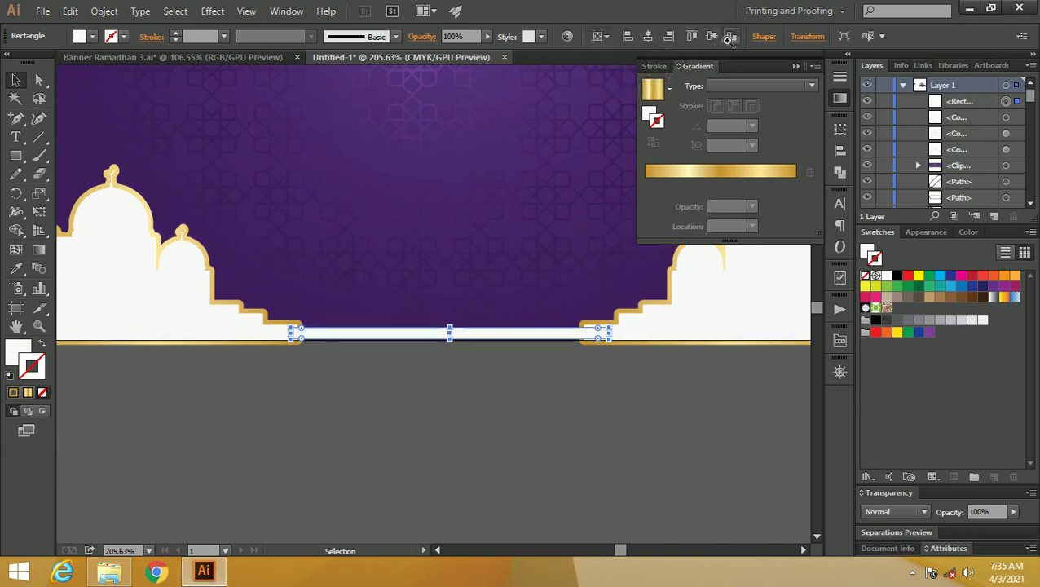
- Unite the connecting rectangle and both mosques into a single shape with Pathfinder, and deselect it
{"action": "left_click", "coordinate": [687, 304], "text": "shift"}
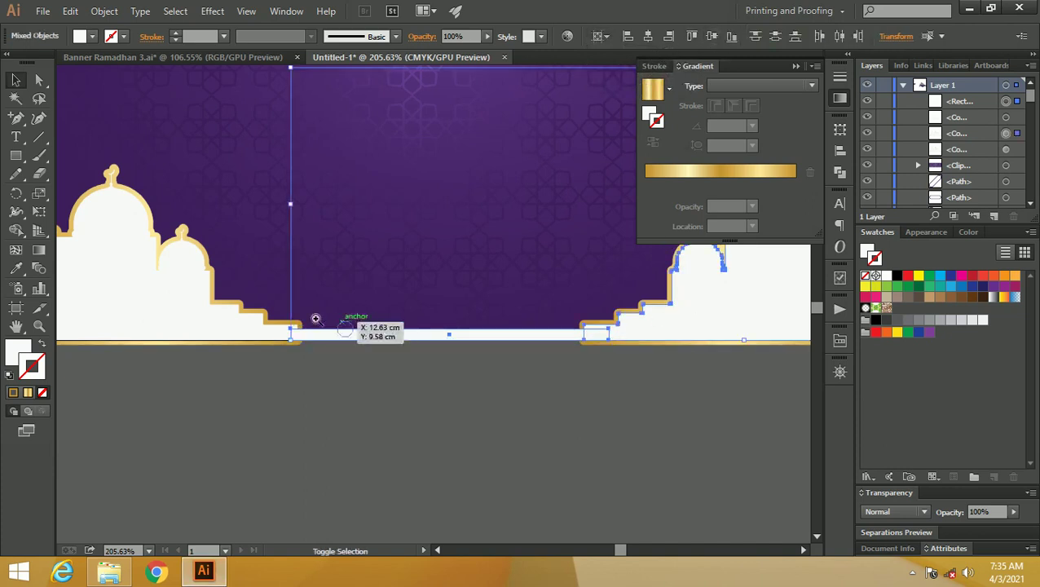
{"action": "left_click", "coordinate": [178, 309], "text": "shift"}
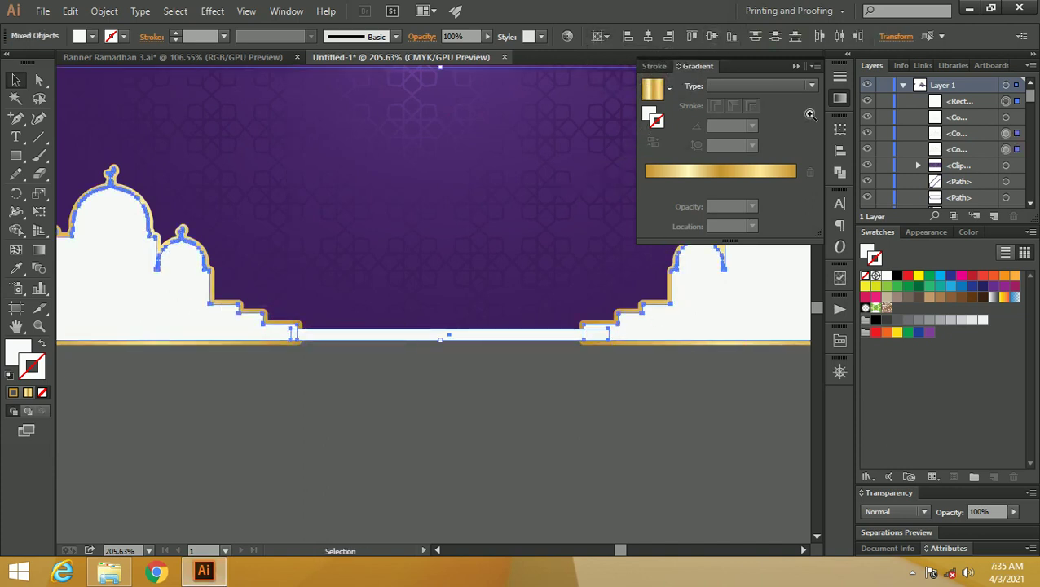
{"action": "left_click", "coordinate": [840, 172]}
{"action": "left_click", "coordinate": [664, 150]}
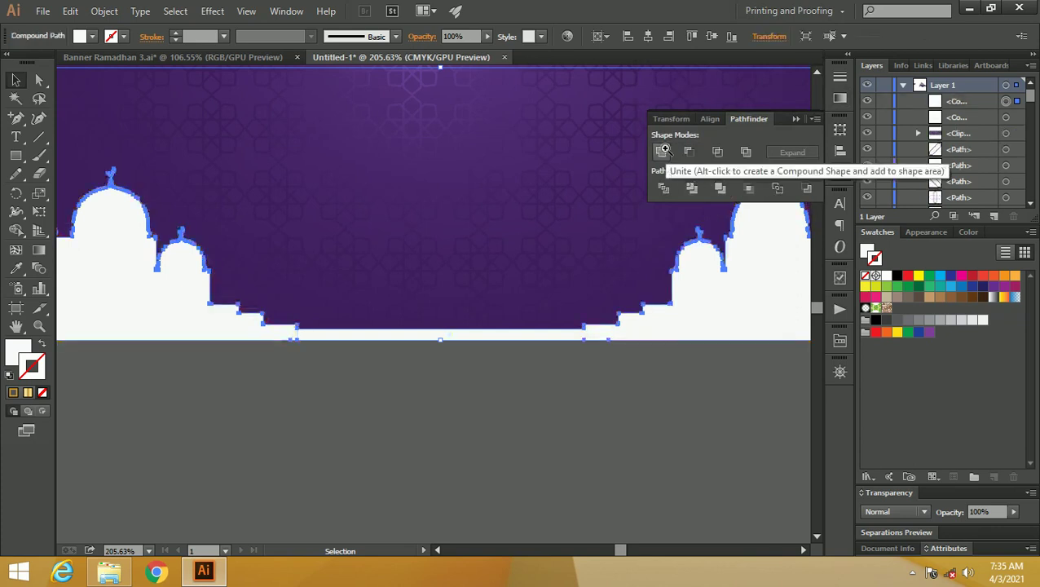
{"action": "left_click", "coordinate": [425, 359]}
- Add a new stroke to the united mosque shape and apply the gold gradient to it
{"action": "key", "text": "z"}
{"action": "left_click_drag", "start_coordinate": [419, 358], "coordinate": [400, 318]}
{"action": "key", "text": "v"}
{"action": "left_click", "coordinate": [233, 277]}
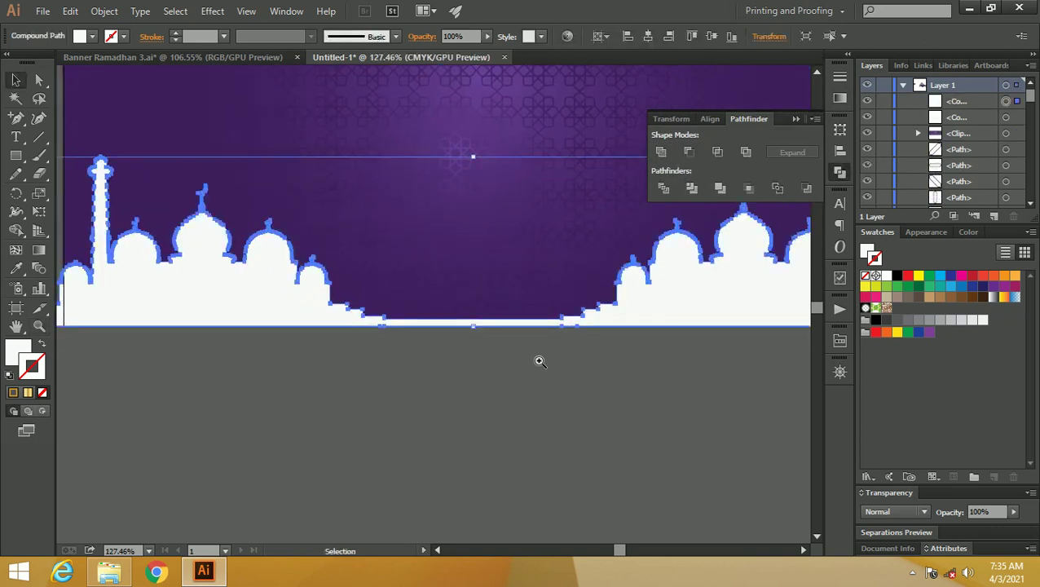
{"action": "left_click", "coordinate": [926, 232]}
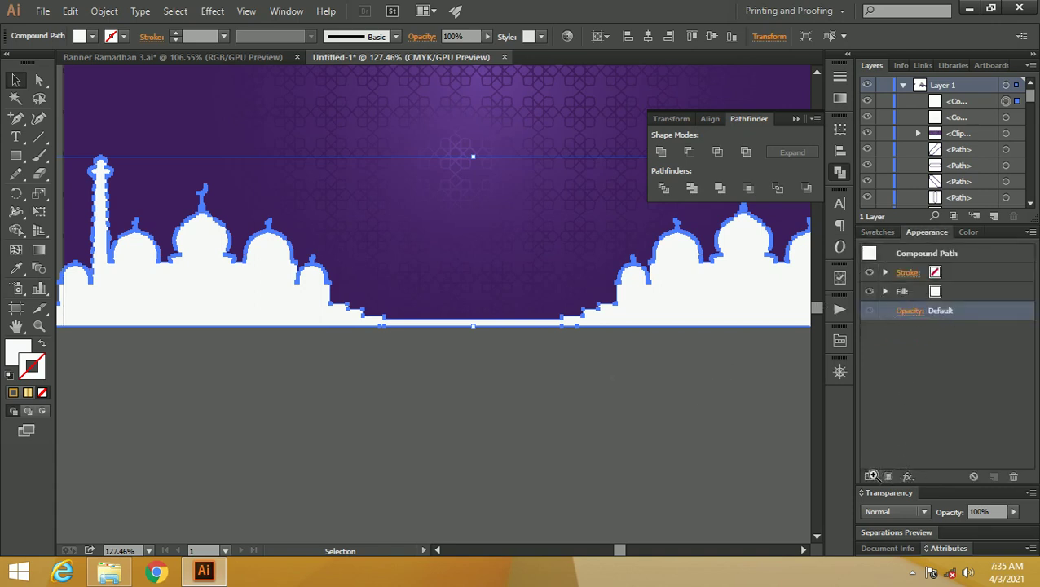
{"action": "left_click", "coordinate": [882, 476]}
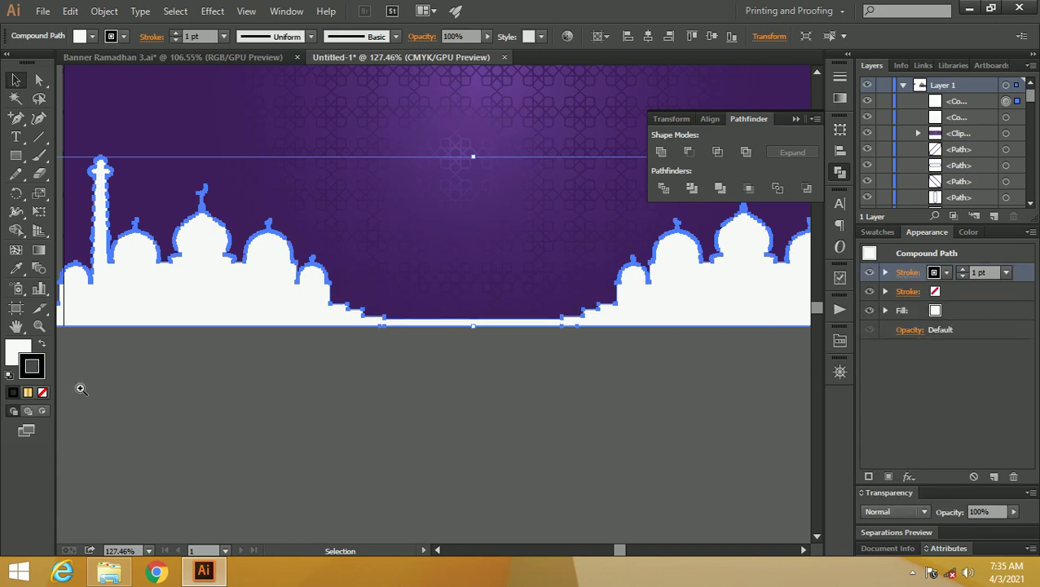
{"action": "left_click", "coordinate": [28, 392]}
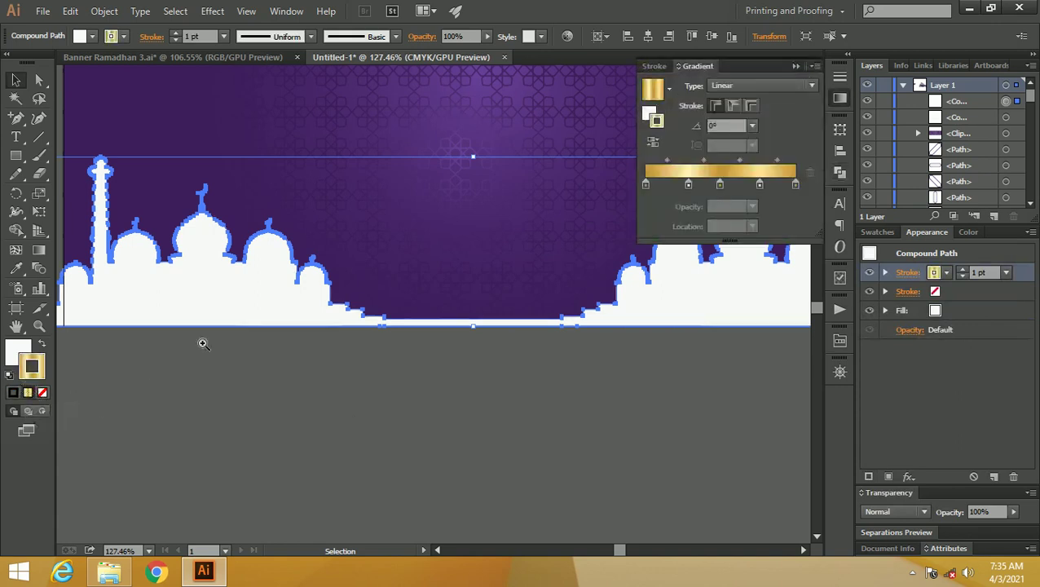
- Set the united mosque shape's gold stroke to 4 pt, deselect it and collapse the gradient settings
{"action": "left_click", "coordinate": [963, 269]}
{"action": "left_click", "coordinate": [963, 269]}
{"action": "left_click", "coordinate": [963, 269]}
{"action": "left_click", "coordinate": [963, 269]}
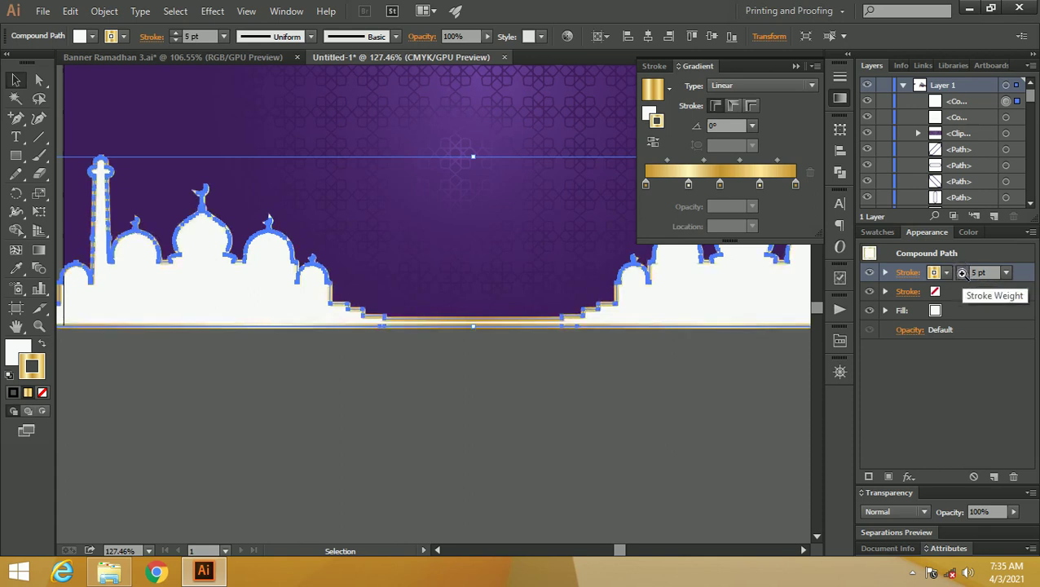
{"action": "left_click", "coordinate": [963, 276]}
{"action": "left_click", "coordinate": [456, 385]}
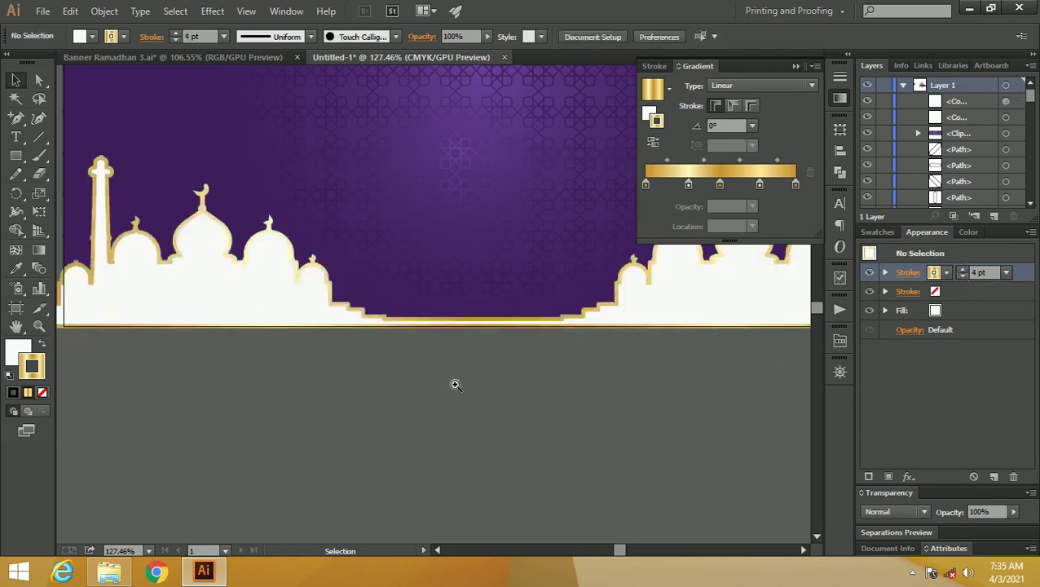
{"action": "left_click", "coordinate": [795, 65]}
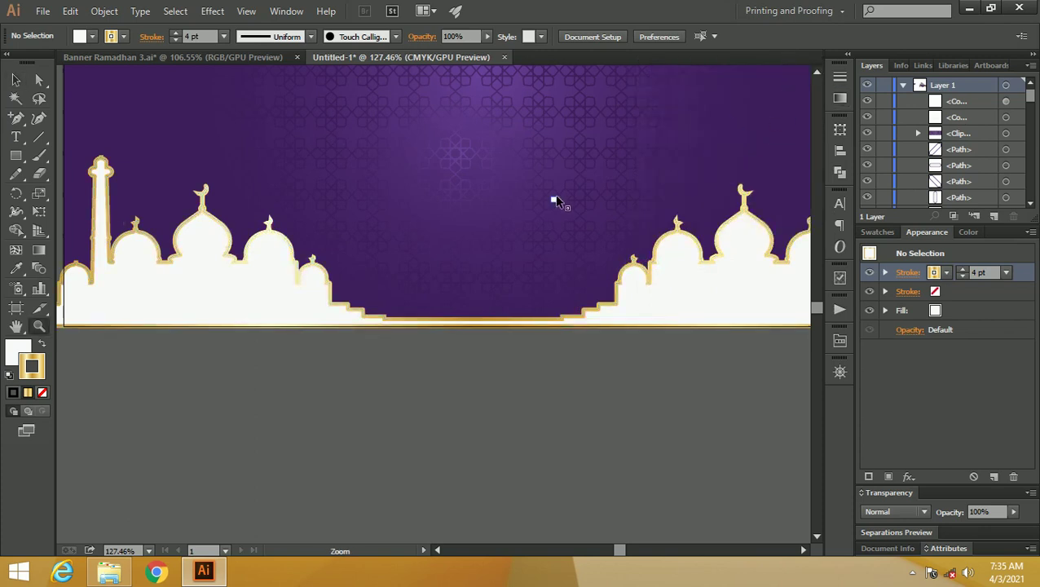
- Move the spare white mosque from beside the artboard onto the banner, slightly above and left of the outlined left mosque
{"action": "scroll", "coordinate": [552, 203], "scroll_direction": "down", "scroll_amount": 6}
{"action": "left_click_drag", "start_coordinate": [481, 179], "coordinate": [430, 251]}
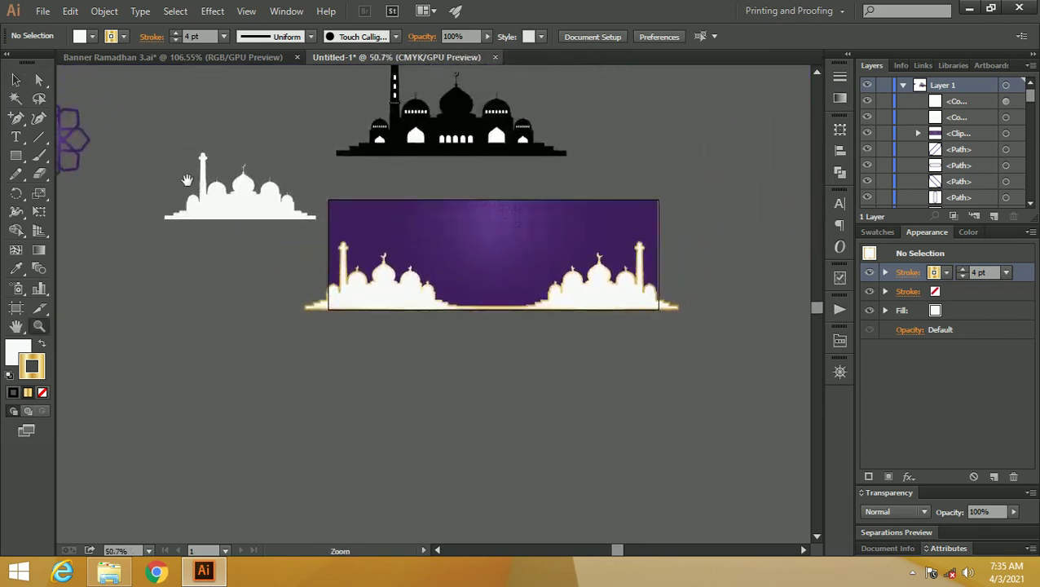
{"action": "left_click", "coordinate": [15, 79]}
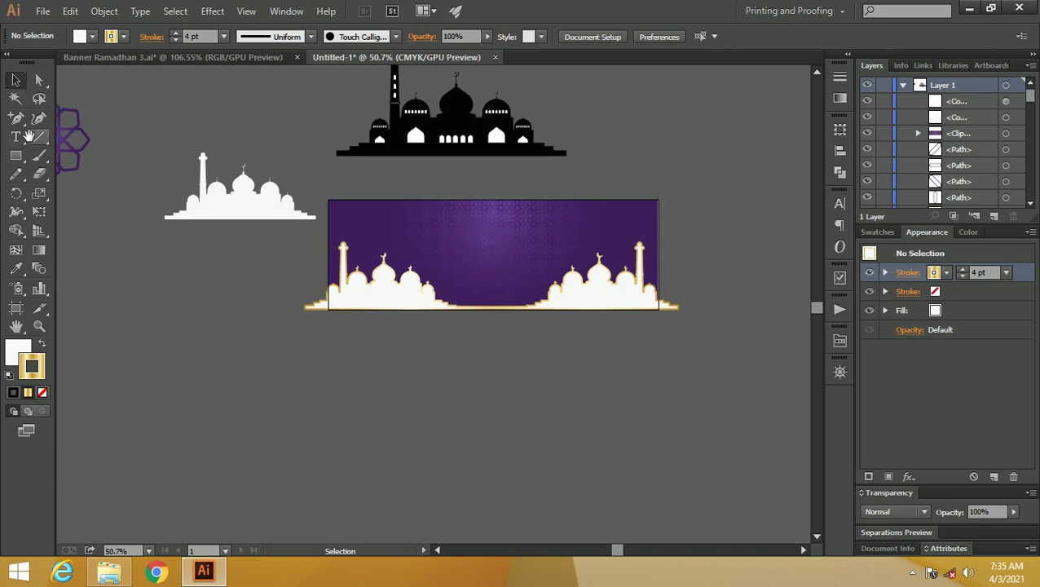
{"action": "left_click", "coordinate": [241, 195]}
{"action": "left_click_drag", "start_coordinate": [268, 213], "coordinate": [390, 272]}
- Fill the added mosque with the purple sampled from the banner background, change its gradient to linear and deselect it
{"action": "key", "text": "i"}
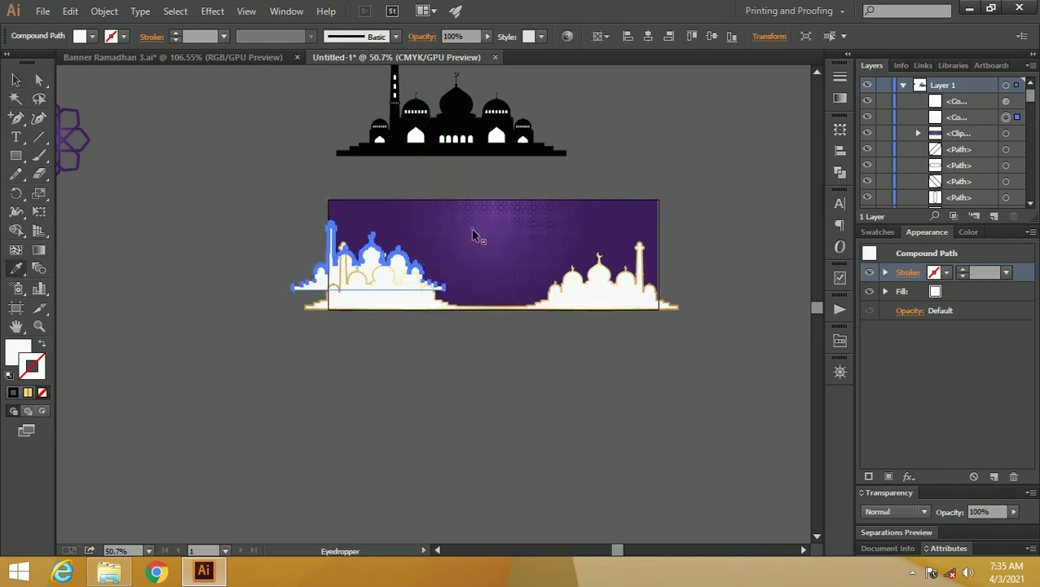
{"action": "left_click", "coordinate": [472, 230]}
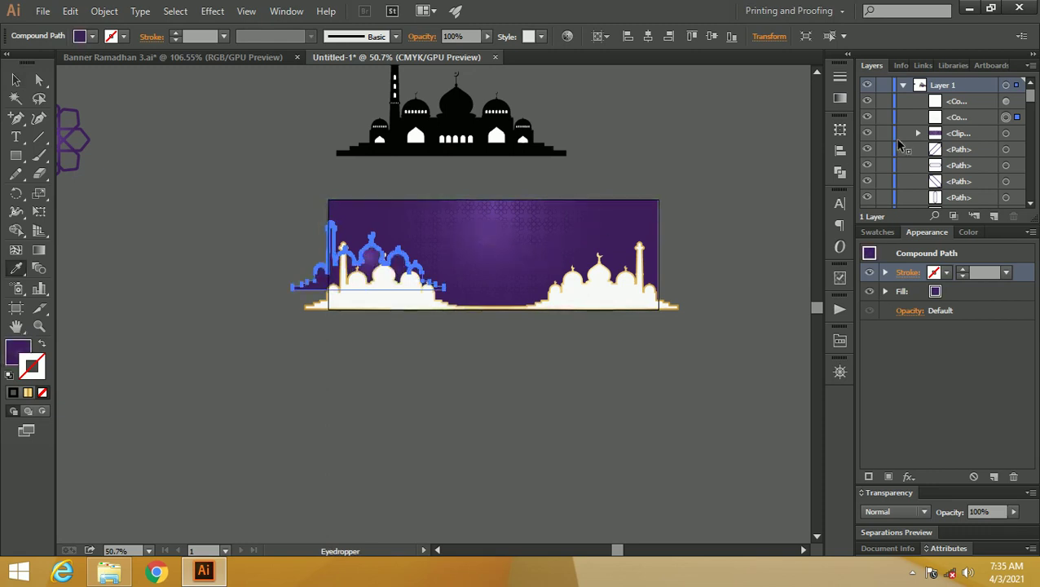
{"action": "left_click", "coordinate": [840, 98]}
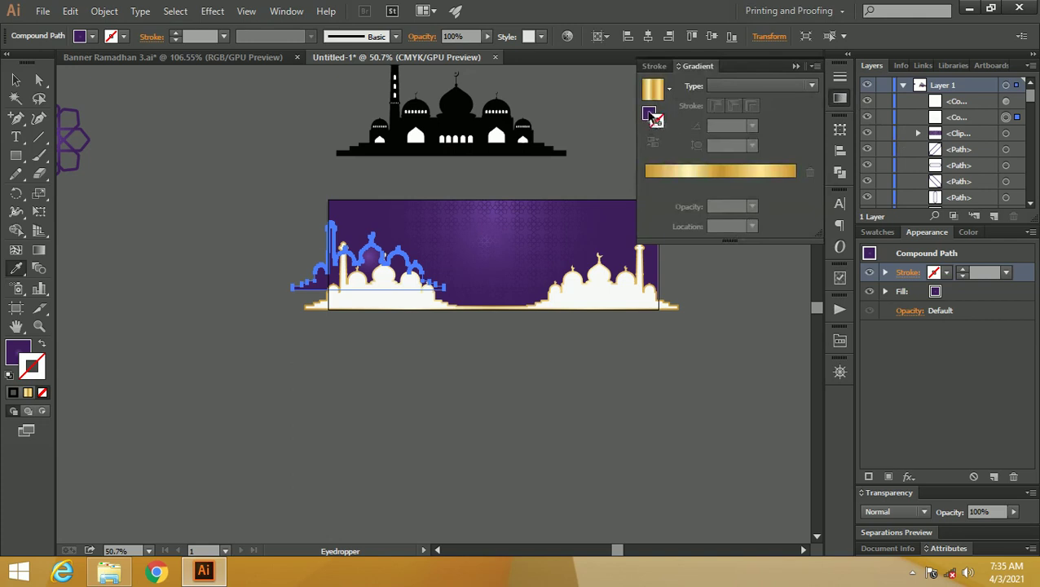
{"action": "left_click", "coordinate": [652, 90]}
{"action": "left_click", "coordinate": [758, 85]}
{"action": "left_click", "coordinate": [732, 102]}
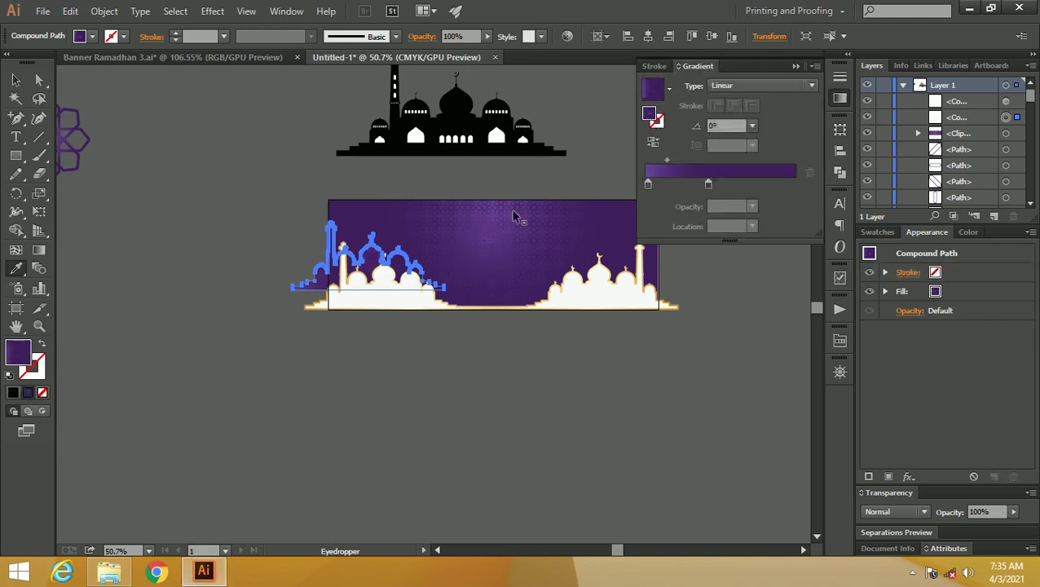
{"action": "left_click", "coordinate": [15, 79]}
{"action": "left_click", "coordinate": [155, 173]}
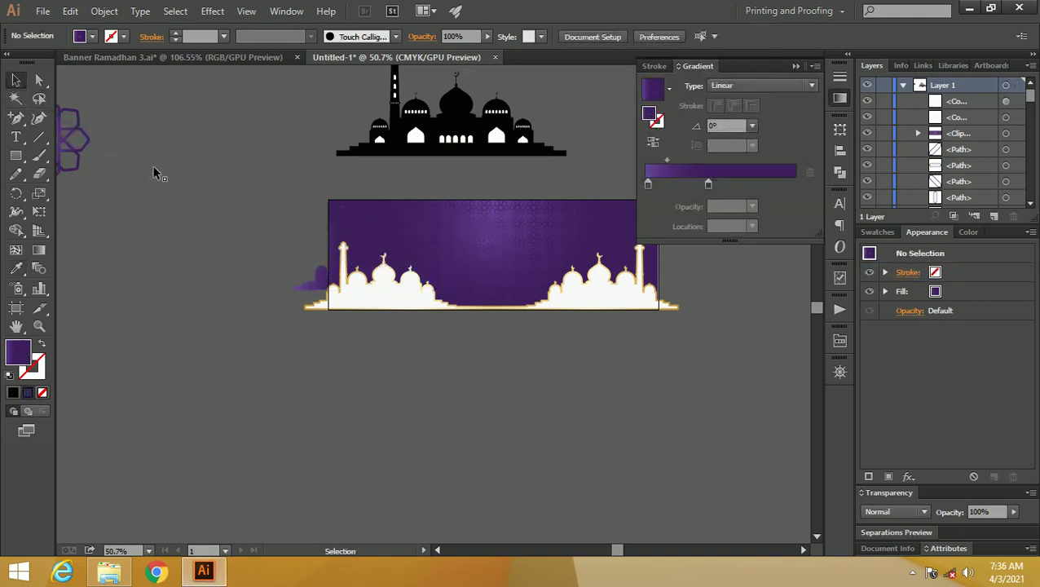
{"action": "scroll", "coordinate": [326, 261], "scroll_direction": "down", "scroll_amount": 2}
{"action": "scroll", "coordinate": [326, 261], "scroll_direction": "right", "scroll_amount": 2}
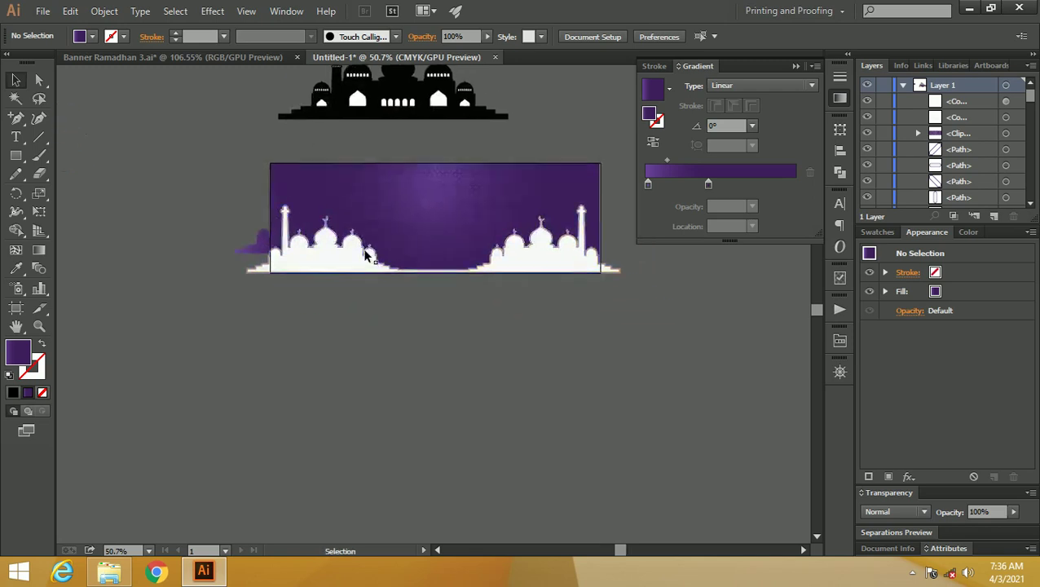
{"action": "left_click_drag", "start_coordinate": [294, 211], "coordinate": [433, 265]}
{"action": "key", "text": "ctrl+z"}
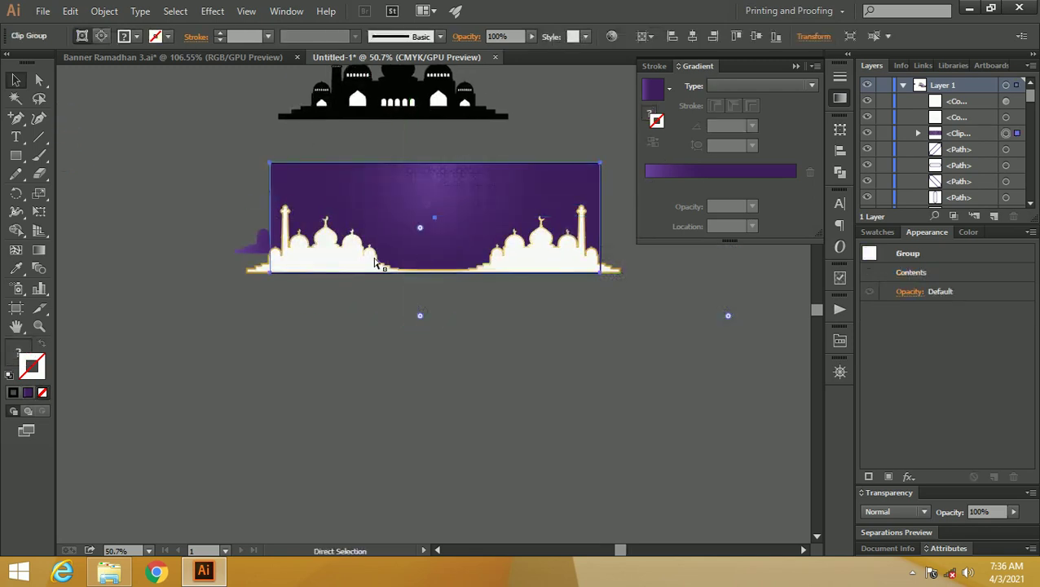
- Move the dark purple stop of the purple mosque's linear gradient to 100%
{"action": "left_click", "coordinate": [245, 255]}
{"action": "key", "text": "ctrl+space"}
{"action": "left_click_drag", "start_coordinate": [233, 214], "coordinate": [327, 246]}
{"action": "left_click", "coordinate": [36, 248]}
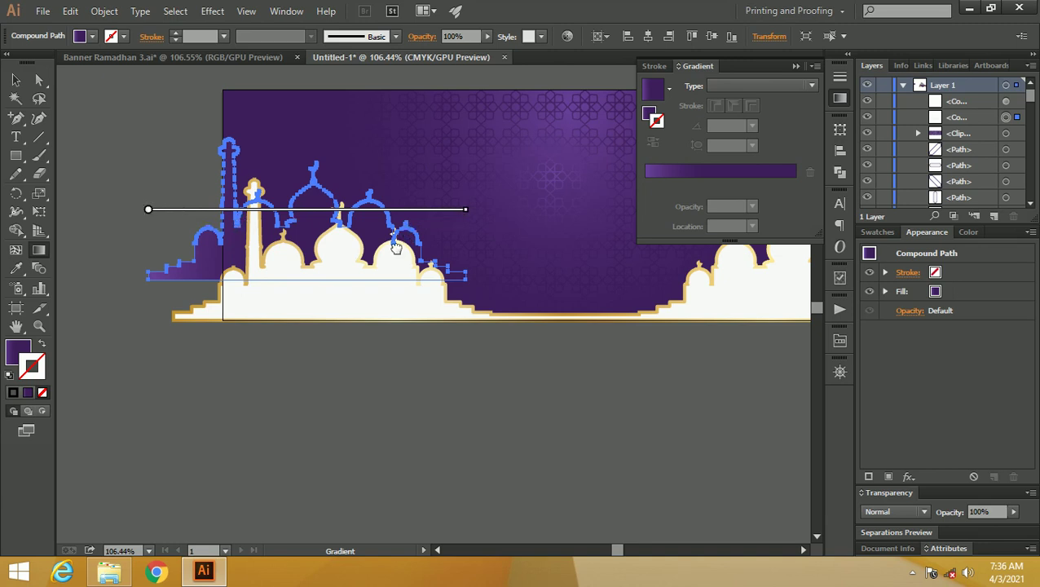
{"action": "left_click", "coordinate": [650, 112]}
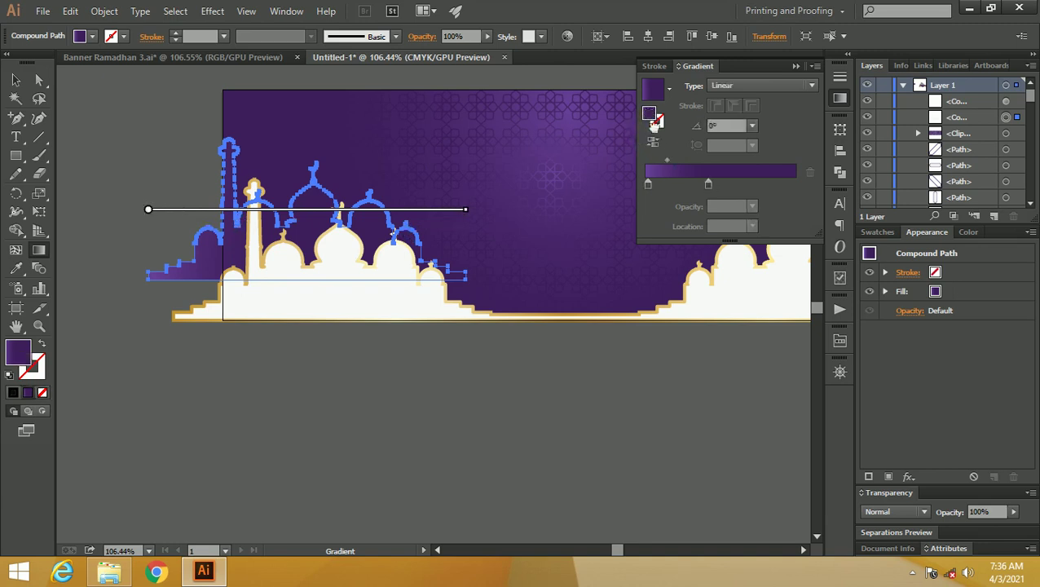
{"action": "left_click_drag", "start_coordinate": [722, 186], "coordinate": [796, 184]}
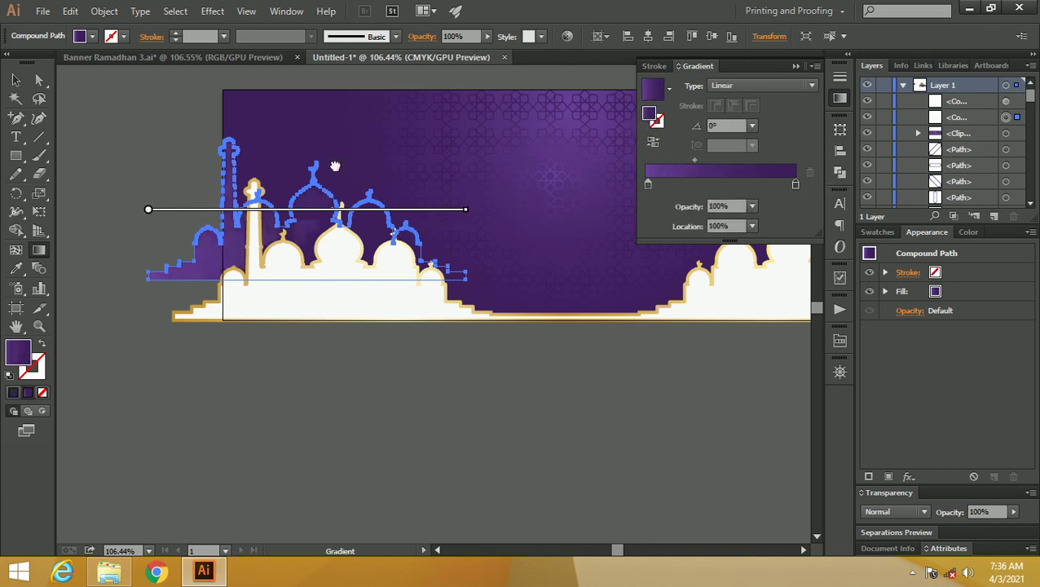
- Set the opacity of the purple mosque gradient's dark stop to 0% and deselect the mosque
{"action": "left_click", "coordinate": [15, 79]}
{"action": "left_click", "coordinate": [107, 117]}
{"action": "left_click_drag", "start_coordinate": [211, 282], "coordinate": [300, 202]}
{"action": "mouse_move", "coordinate": [293, 247]}
{"action": "left_mouse_down"}
{"action": "mouse_move", "coordinate": [235, 343]}
{"action": "mouse_move", "coordinate": [234, 260]}
{"action": "mouse_move", "coordinate": [222, 241]}
{"action": "mouse_move", "coordinate": [284, 256]}
{"action": "left_mouse_up"}
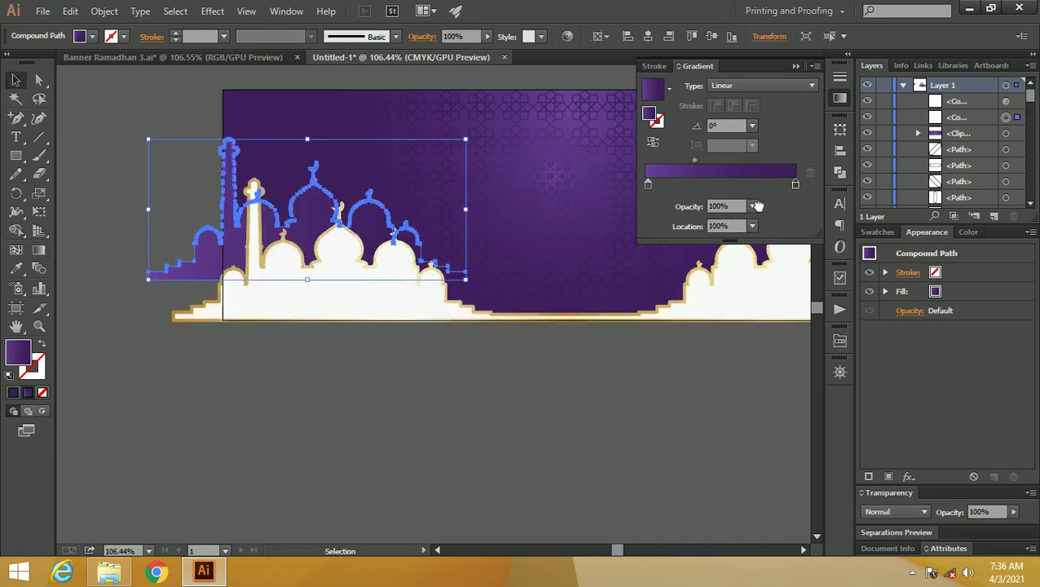
{"action": "left_click", "coordinate": [752, 207]}
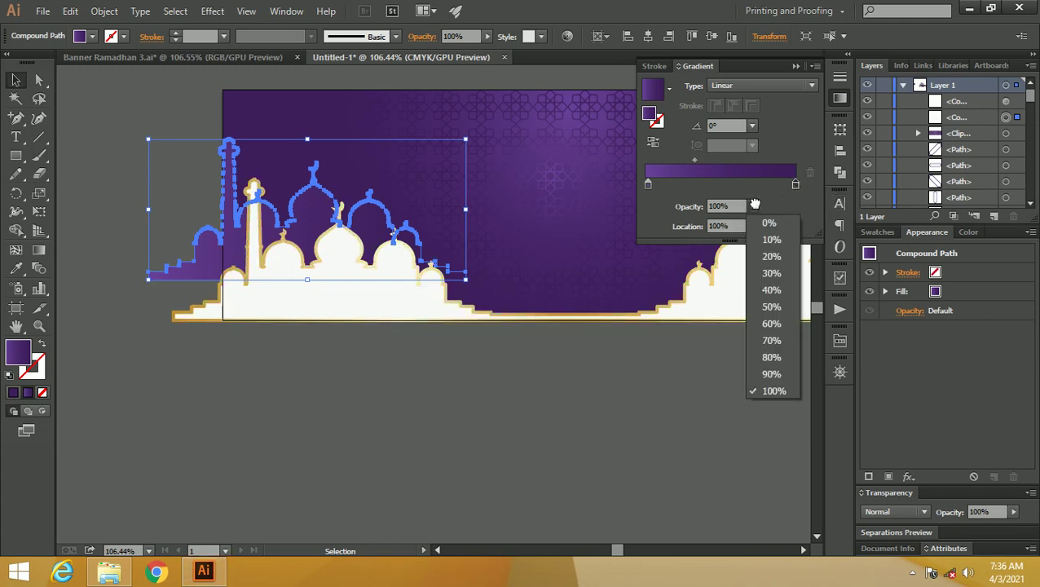
{"action": "left_click", "coordinate": [758, 224]}
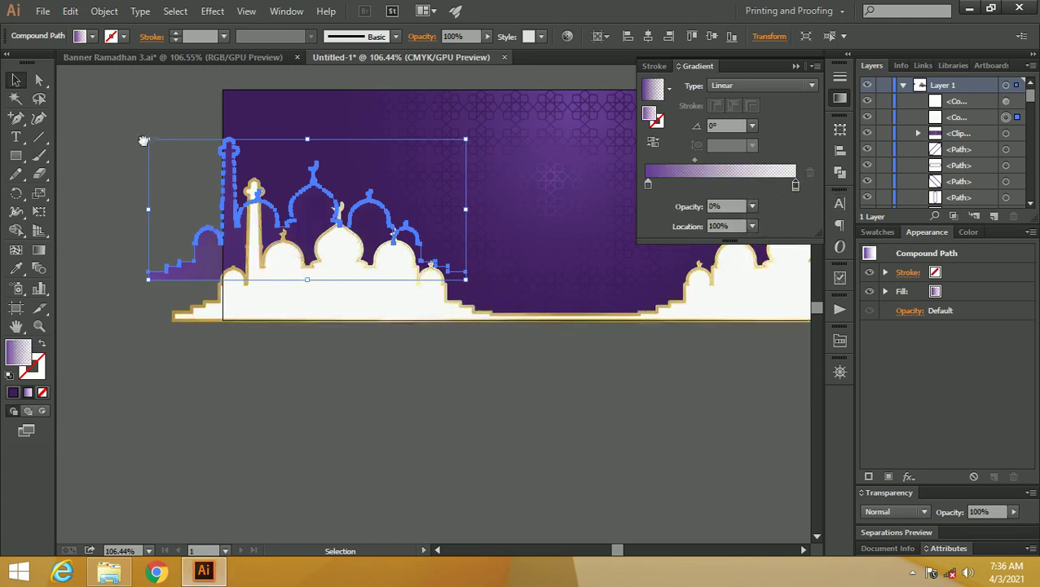
{"action": "left_click", "coordinate": [125, 96]}
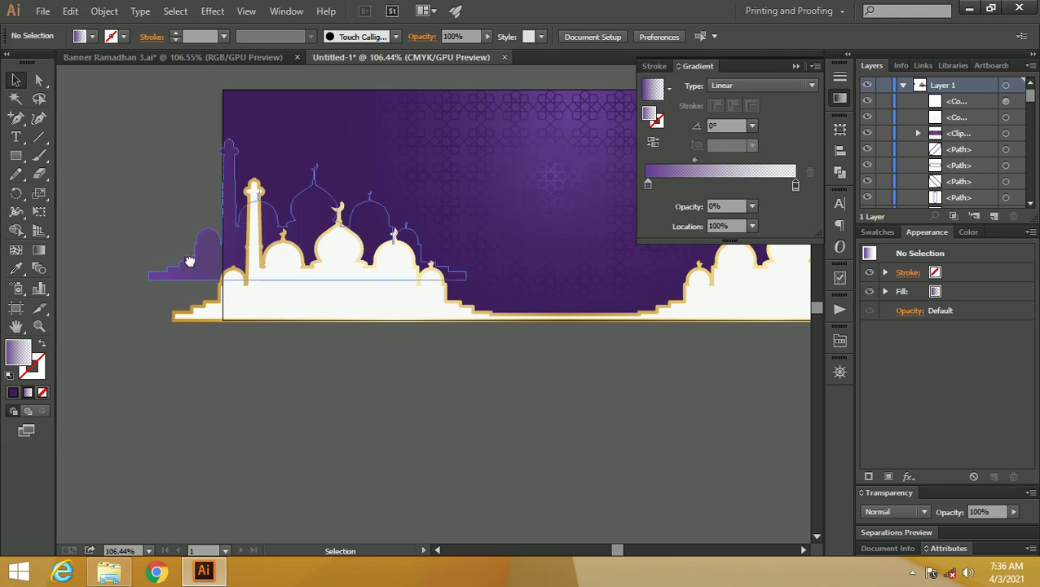
- Scale the purple mosque down slightly and position it behind the outlined left mosque, with its minaret just above the white one
{"action": "left_click", "coordinate": [150, 277]}
{"action": "left_click_drag", "start_coordinate": [147, 282], "coordinate": [186, 269]}
{"action": "left_click_drag", "start_coordinate": [345, 241], "coordinate": [385, 269]}
{"action": "left_click", "coordinate": [156, 209]}
{"action": "left_click_drag", "start_coordinate": [279, 271], "coordinate": [235, 242]}
{"action": "left_click", "coordinate": [372, 348]}
{"action": "left_click", "coordinate": [225, 252]}
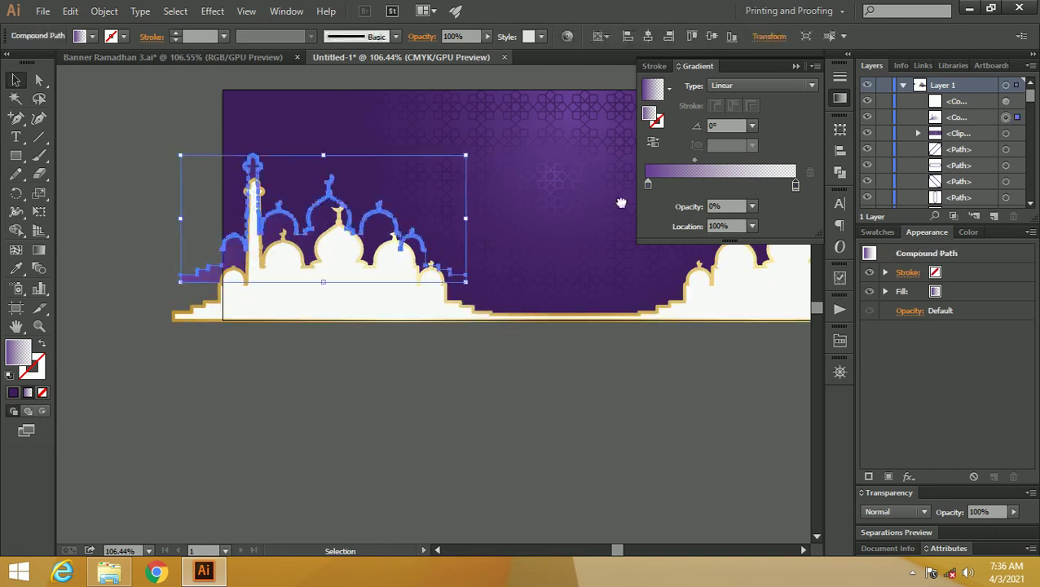
- Set the purple mosque's gradient midpoint to 39.48%, its dark stop to 100% opacity and its lighter stop to 0%
{"action": "left_click", "coordinate": [697, 160]}
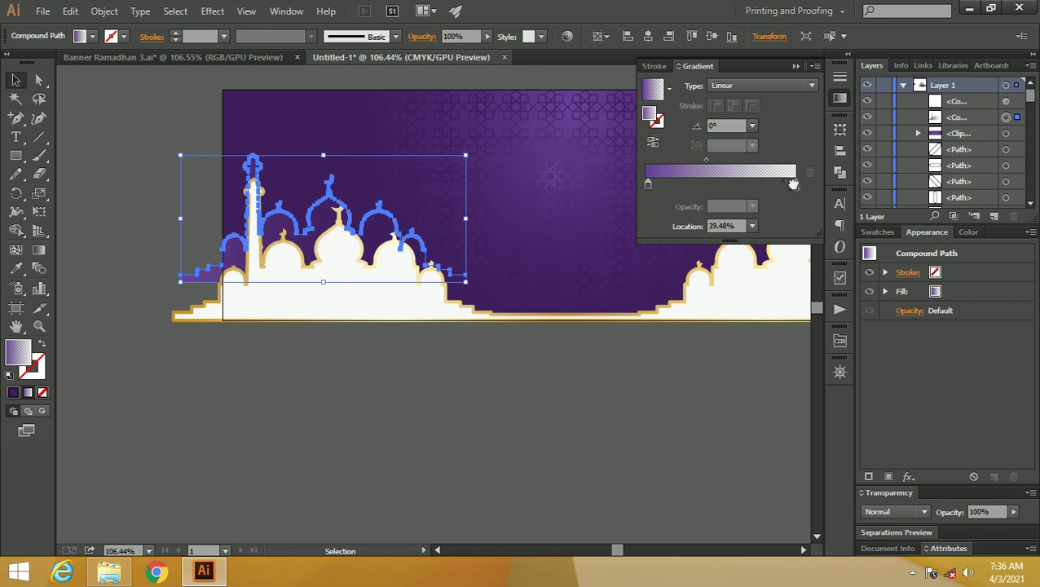
{"action": "left_click", "coordinate": [794, 185]}
{"action": "left_click", "coordinate": [752, 206]}
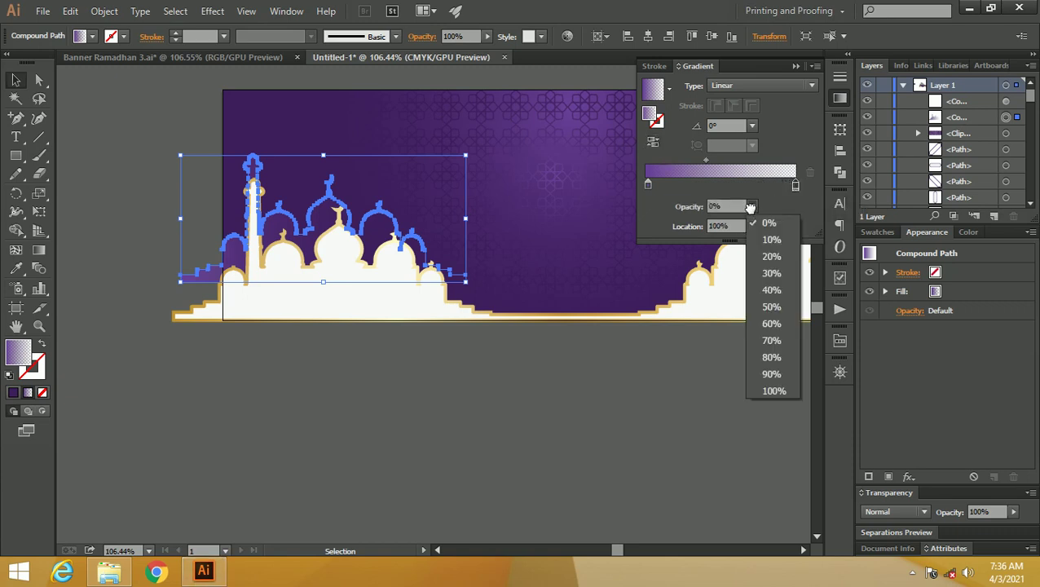
{"action": "left_click", "coordinate": [772, 391]}
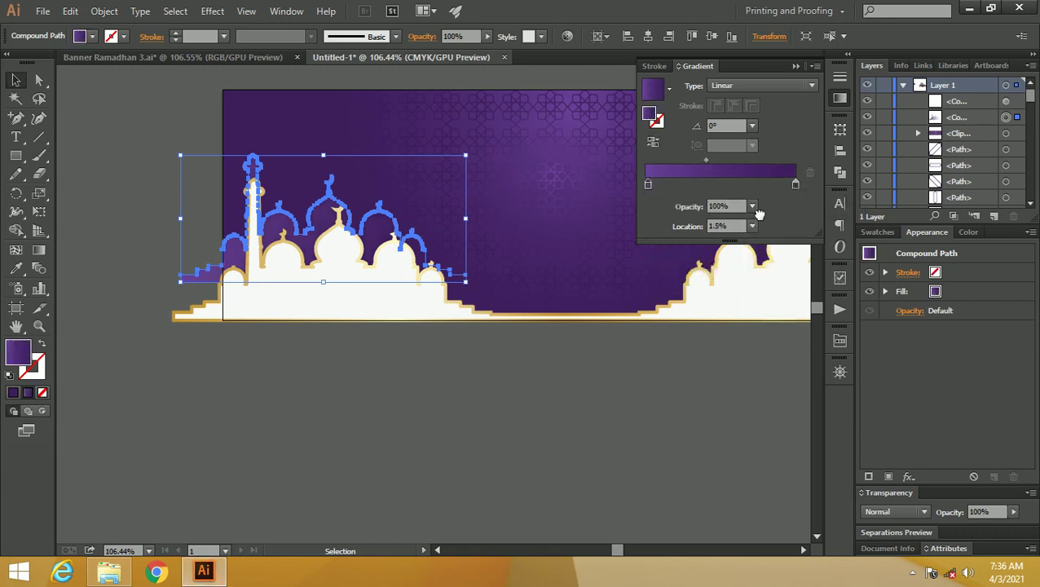
{"action": "left_click", "coordinate": [752, 207]}
{"action": "left_click", "coordinate": [760, 219]}
{"action": "left_click", "coordinate": [642, 373]}
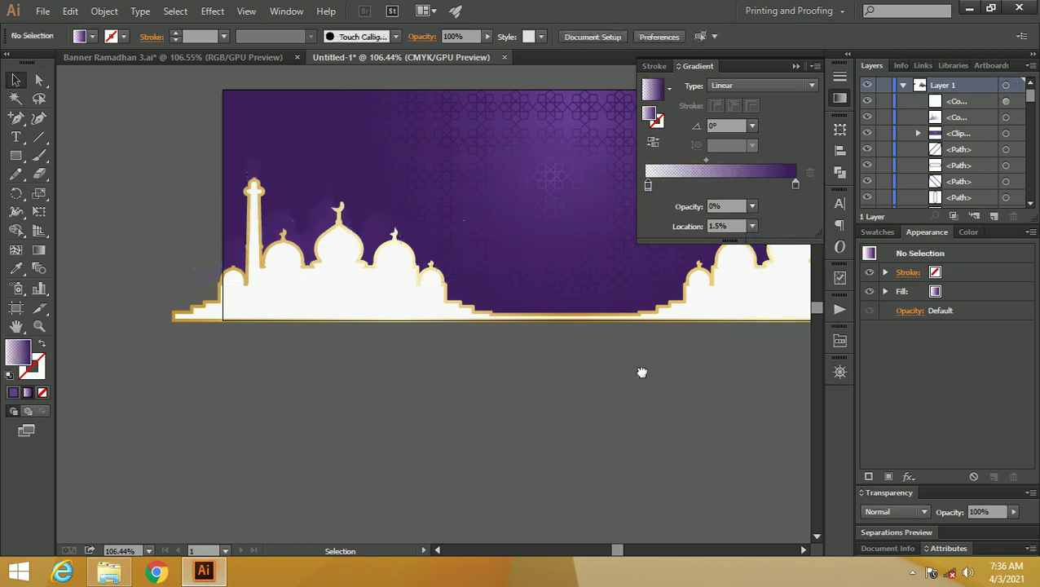
- Reverse the gradient of the left purple mosque and deselect it
{"action": "key", "text": "z"}
{"action": "left_click_drag", "start_coordinate": [322, 204], "coordinate": [407, 224]}
{"action": "key", "text": "v"}
{"action": "left_click", "coordinate": [308, 219]}
{"action": "key", "text": "g"}
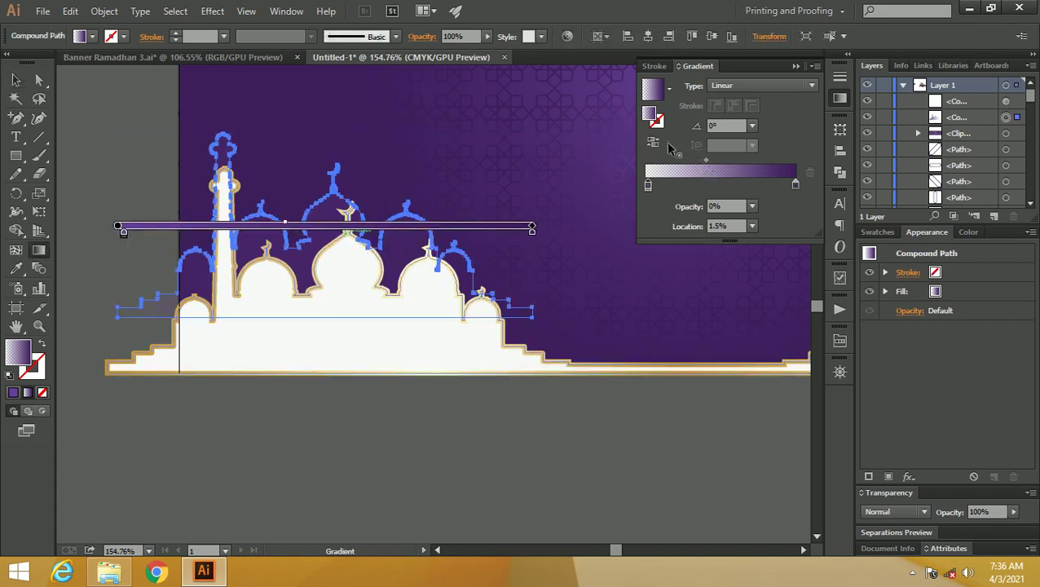
{"action": "left_click", "coordinate": [653, 142]}
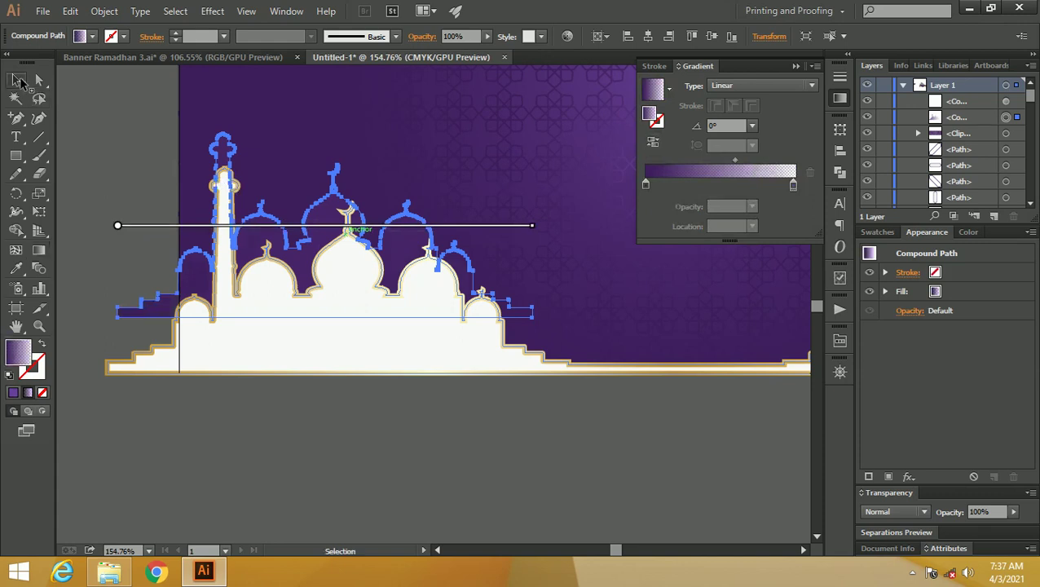
{"action": "left_click", "coordinate": [18, 79]}
{"action": "left_click", "coordinate": [81, 93]}
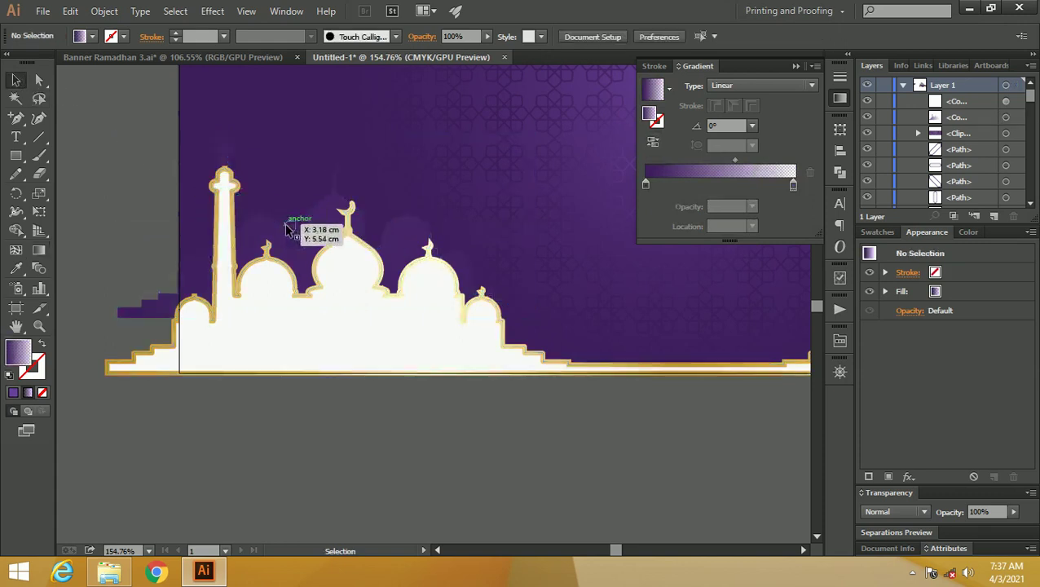
- Shorten the left purple mosque's gradient so it runs from the minaret to the small dome on the right
{"action": "left_click", "coordinate": [261, 212]}
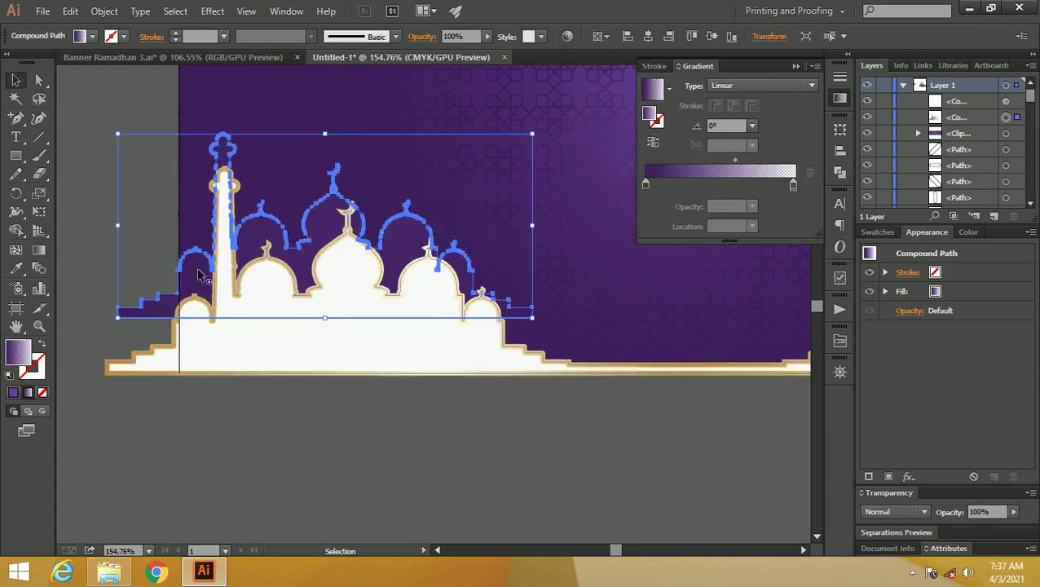
{"action": "key", "text": "g"}
{"action": "left_click_drag", "start_coordinate": [119, 230], "coordinate": [206, 228]}
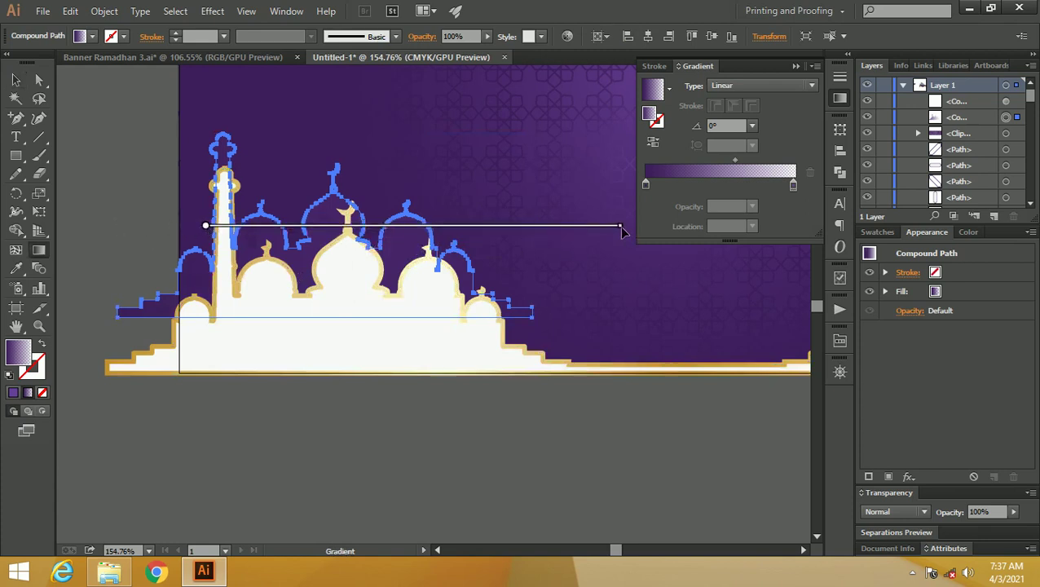
{"action": "left_click_drag", "start_coordinate": [607, 229], "coordinate": [483, 229]}
{"action": "left_click", "coordinate": [15, 80]}
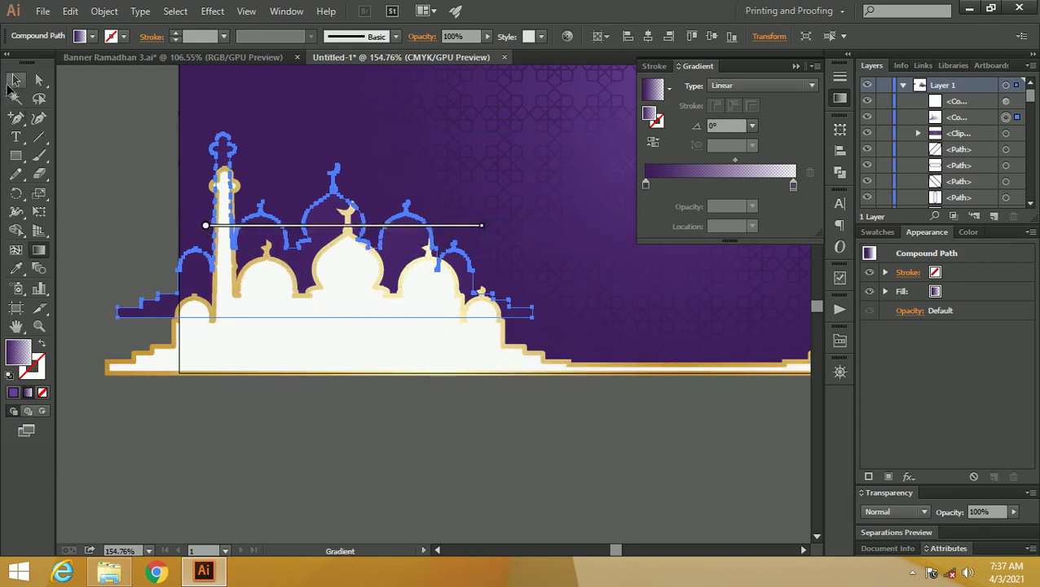
{"action": "left_click", "coordinate": [108, 141]}
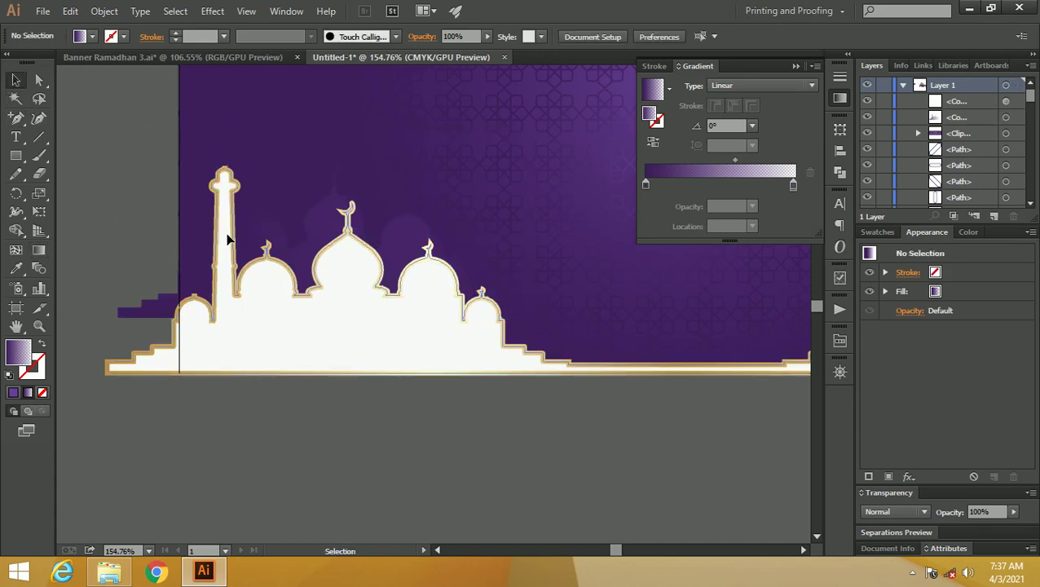
- Duplicate the left purple mosque onto the right side of the banner and reflect the copy across the vertical axis
{"action": "scroll", "coordinate": [226, 236], "scroll_direction": "down", "scroll_amount": 5}
{"action": "key", "text": "v"}
{"action": "left_click_drag", "start_coordinate": [218, 259], "coordinate": [213, 244]}
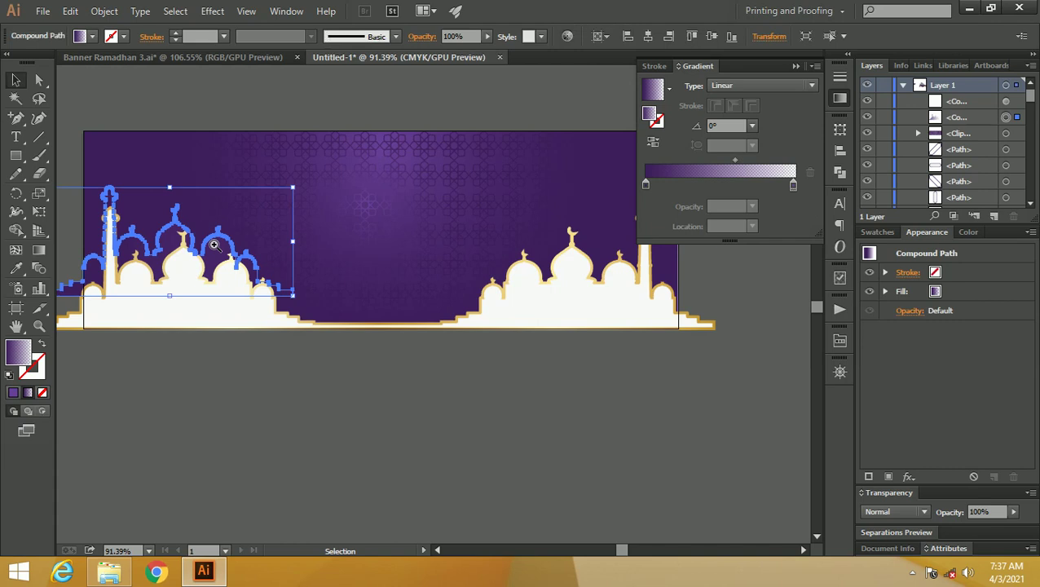
{"action": "left_click_drag", "start_coordinate": [210, 249], "coordinate": [557, 248]}
{"action": "right_click", "coordinate": [519, 245]}
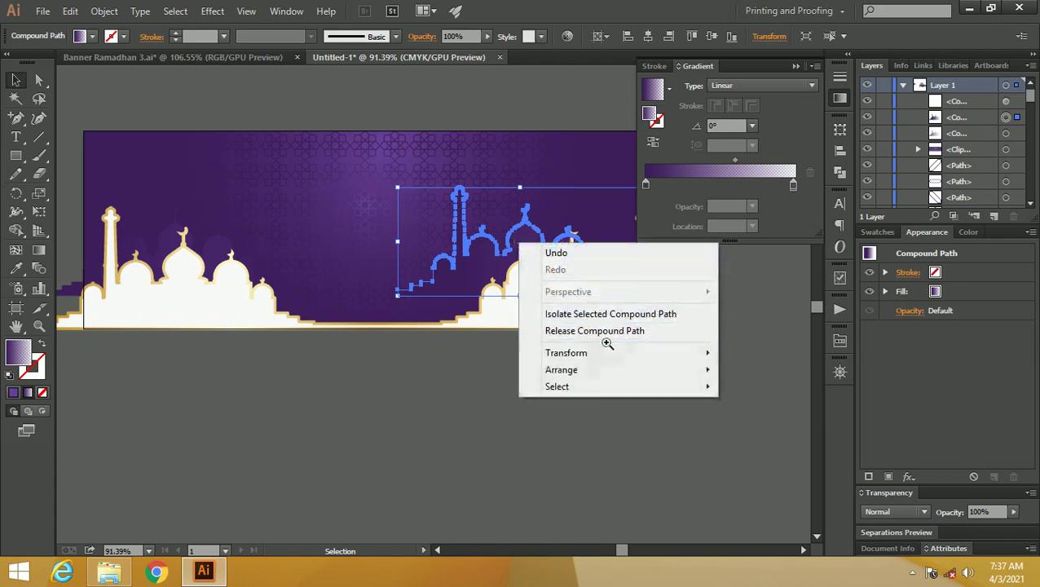
{"action": "mouse_move", "coordinate": [610, 352]}
{"action": "left_click", "coordinate": [754, 409]}
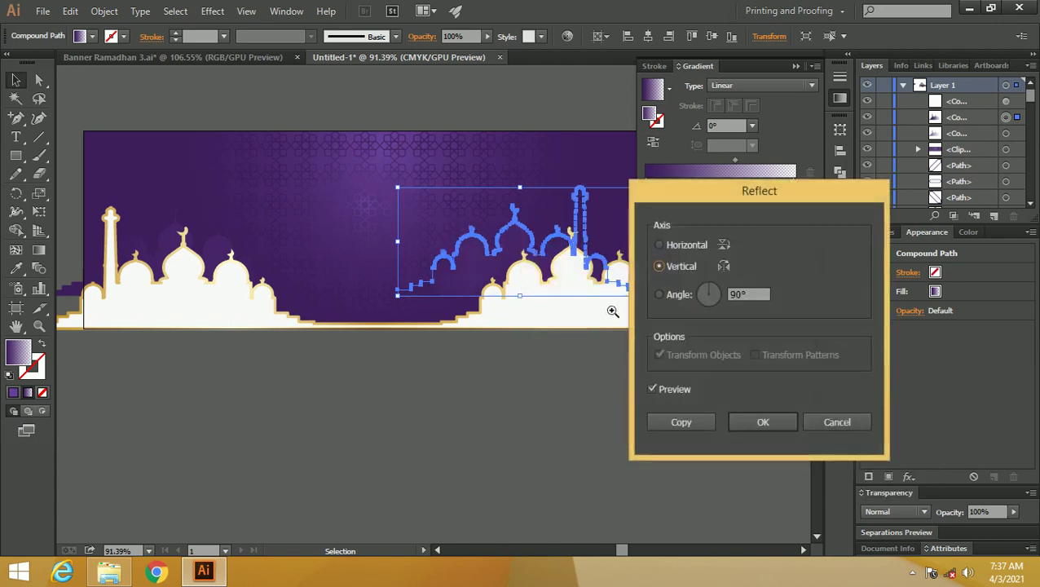
{"action": "left_click", "coordinate": [764, 421]}
{"action": "left_click", "coordinate": [622, 400]}
- Move the mirrored purple mosque to the banner's right edge, slightly lower behind the outlined right mosque
{"action": "left_click_drag", "start_coordinate": [490, 283], "coordinate": [429, 285]}
{"action": "left_click", "coordinate": [530, 359]}
{"action": "key", "text": "z"}
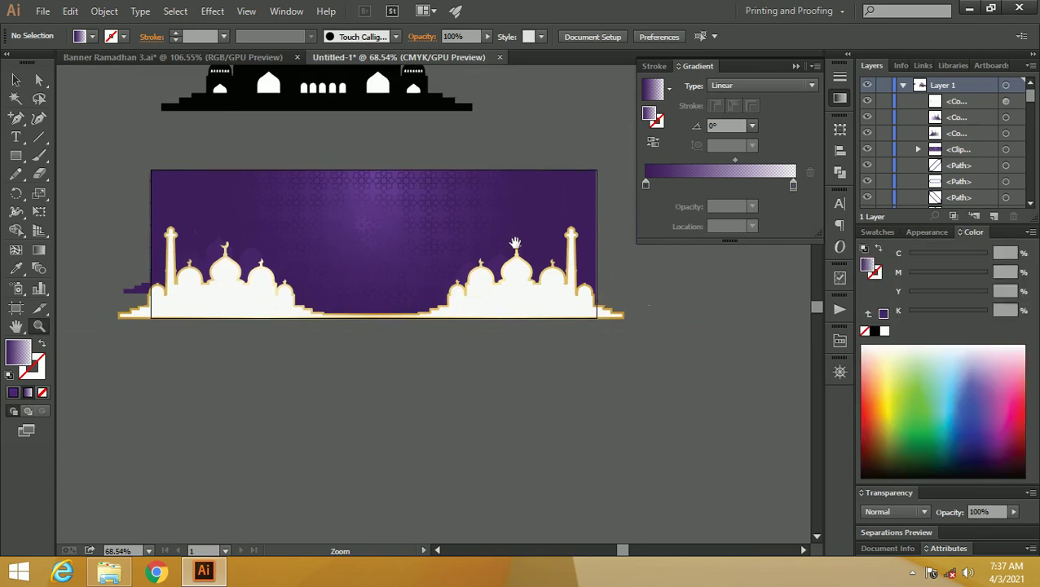
{"action": "left_click", "coordinate": [505, 269]}
{"action": "left_click", "coordinate": [457, 260]}
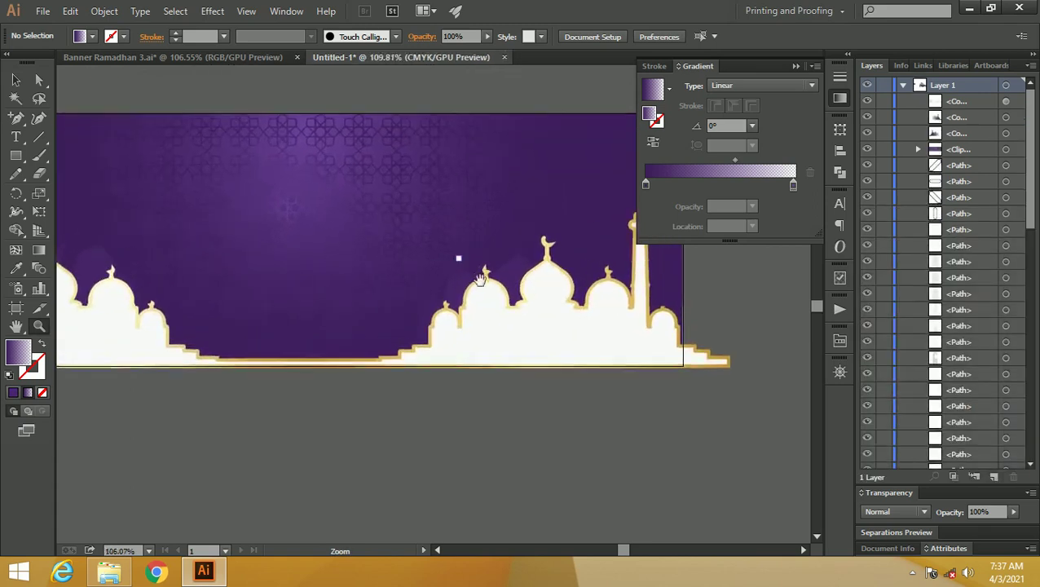
{"action": "left_click", "coordinate": [469, 280]}
{"action": "key", "text": "v"}
{"action": "left_click", "coordinate": [469, 280]}
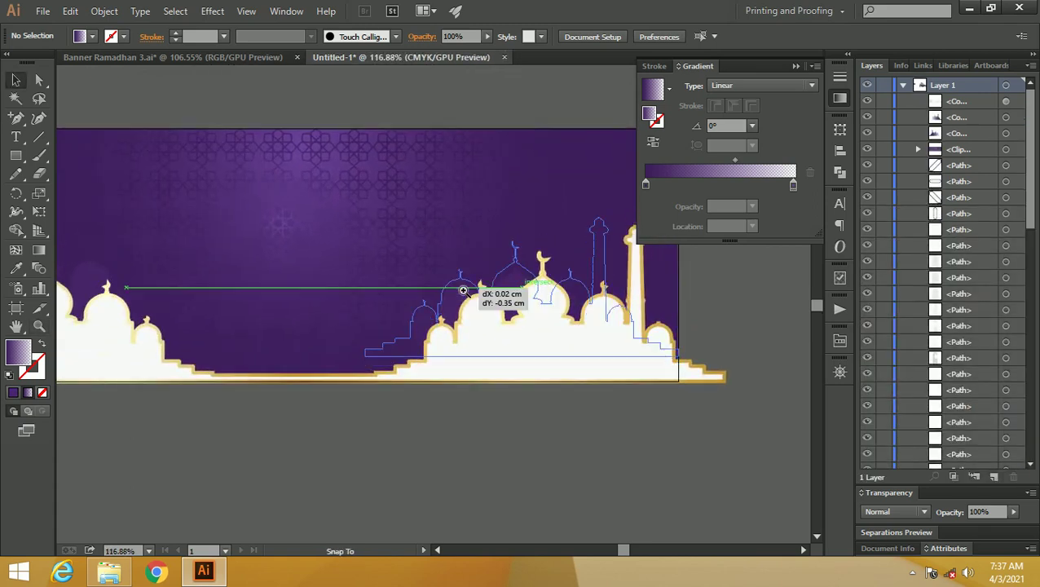
- Try a dark blue of C 100, M 100, Y 26.24, K 29 for the right mosque's opaque gradient stop, and undo it
{"action": "double_click", "coordinate": [645, 184]}
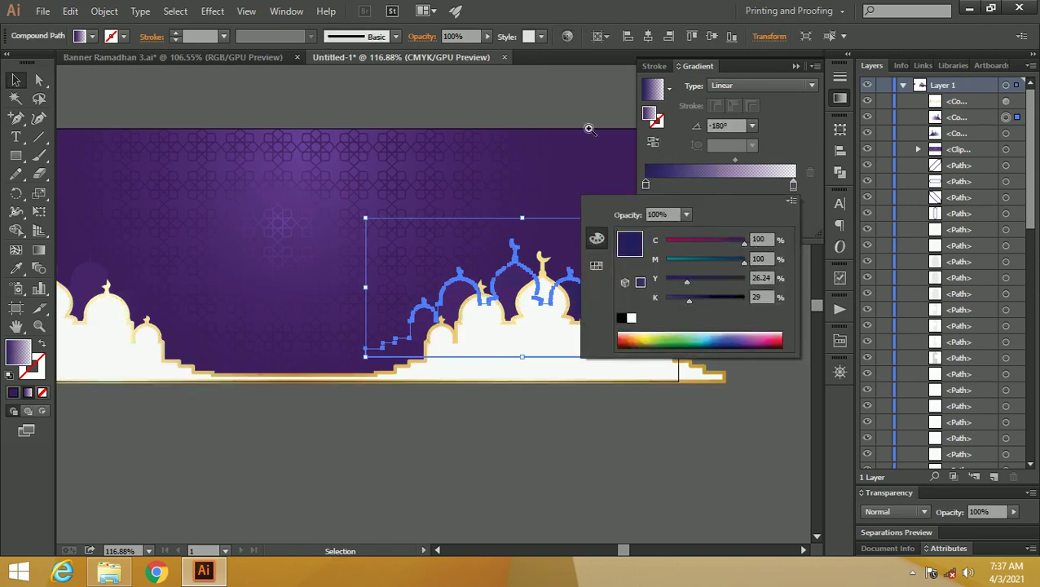
{"action": "left_click", "coordinate": [551, 103]}
{"action": "left_click", "coordinate": [549, 106]}
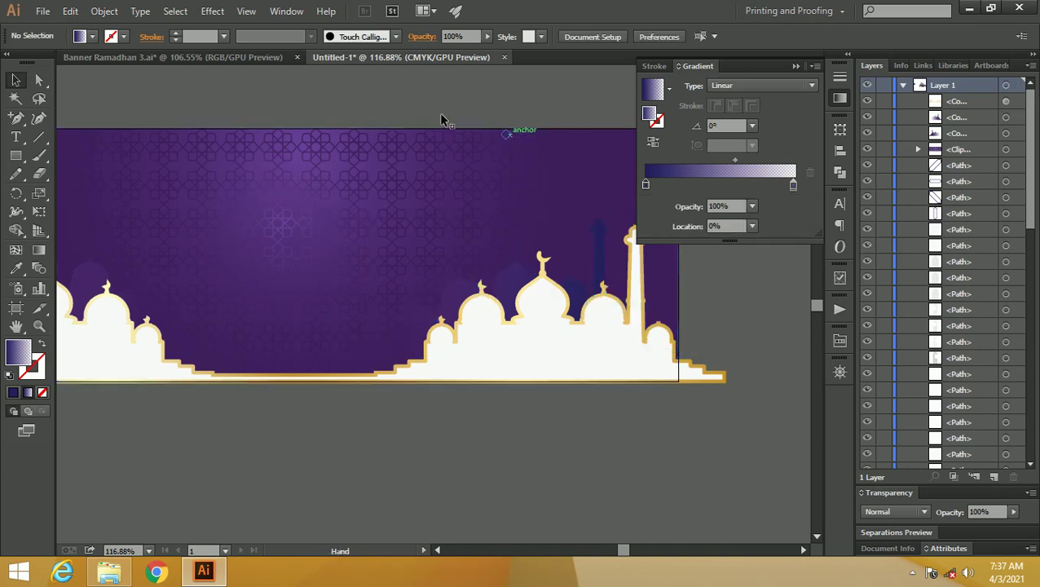
{"action": "key", "text": "ctrl+z"}
- Set the right purple mosque's opaque gradient stop to C 86.04, M 100, Y 21, K 19 and deselect the mosque
{"action": "left_click", "coordinate": [582, 244]}
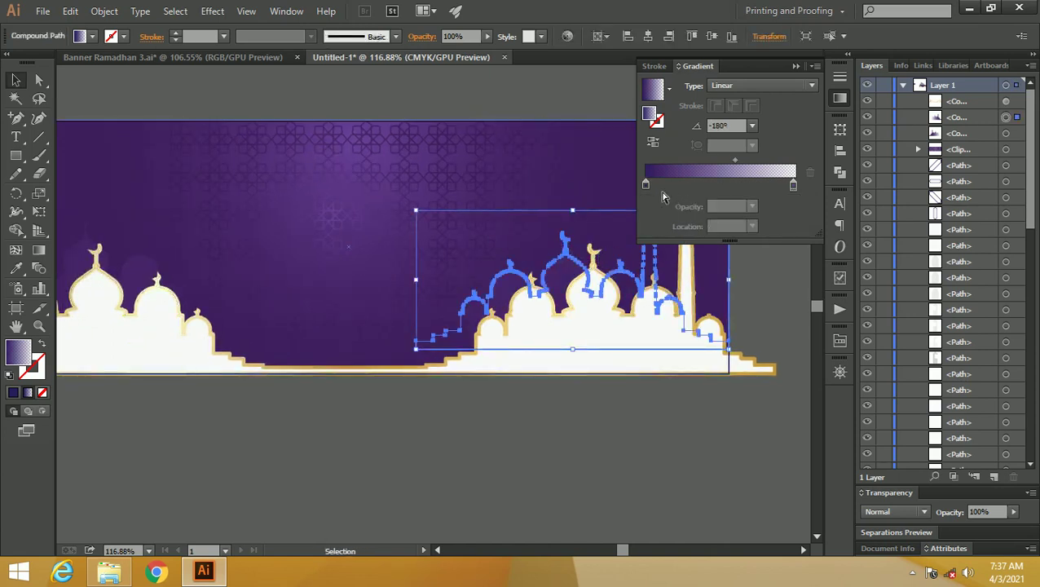
{"action": "double_click", "coordinate": [647, 185]}
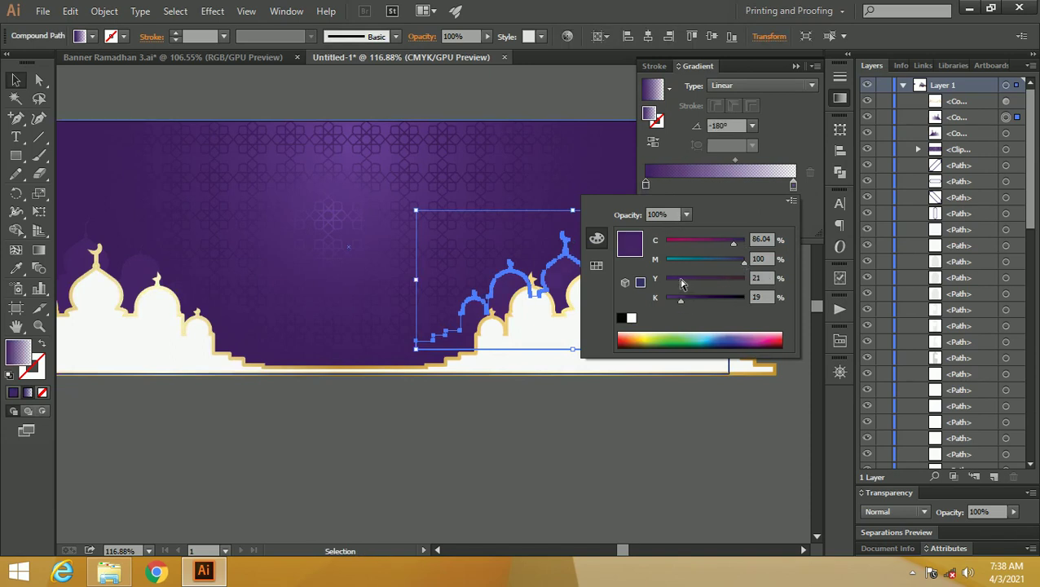
{"action": "left_click", "coordinate": [573, 413]}
{"action": "left_click", "coordinate": [573, 414]}
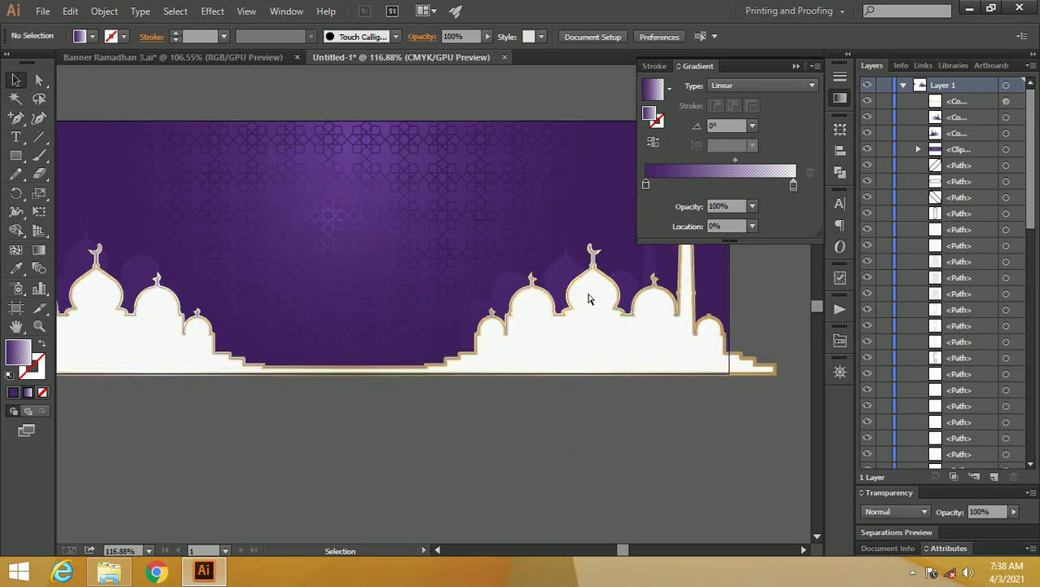
{"action": "left_click_drag", "start_coordinate": [198, 258], "coordinate": [277, 283]}
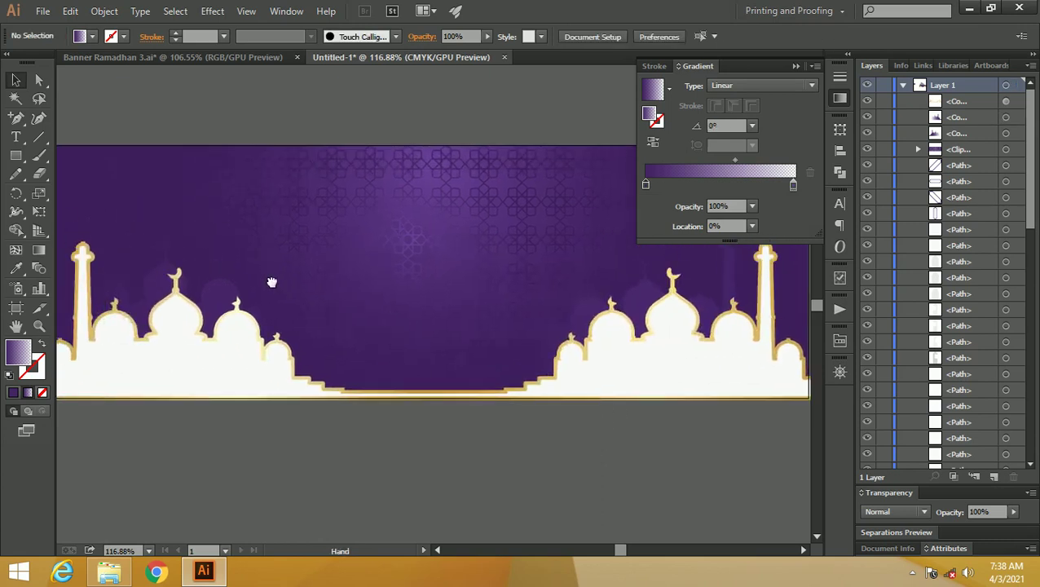
{"action": "left_click", "coordinate": [378, 197]}
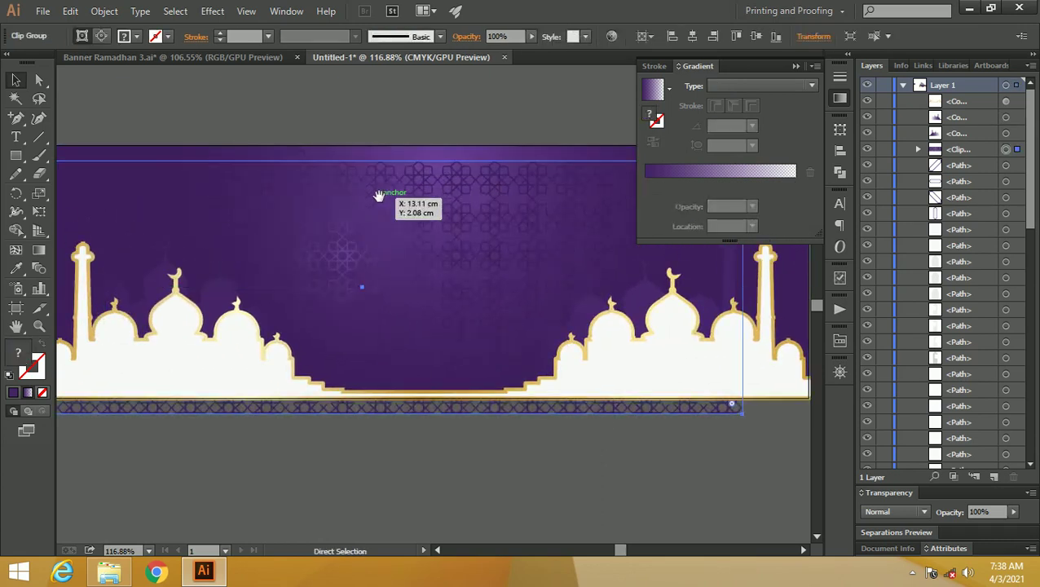
{"action": "left_click", "coordinate": [409, 121]}
- Select the banner background together with all white and purple mosques and group them
{"action": "key", "text": "z"}
{"action": "left_click_drag", "start_coordinate": [316, 164], "coordinate": [306, 165]}
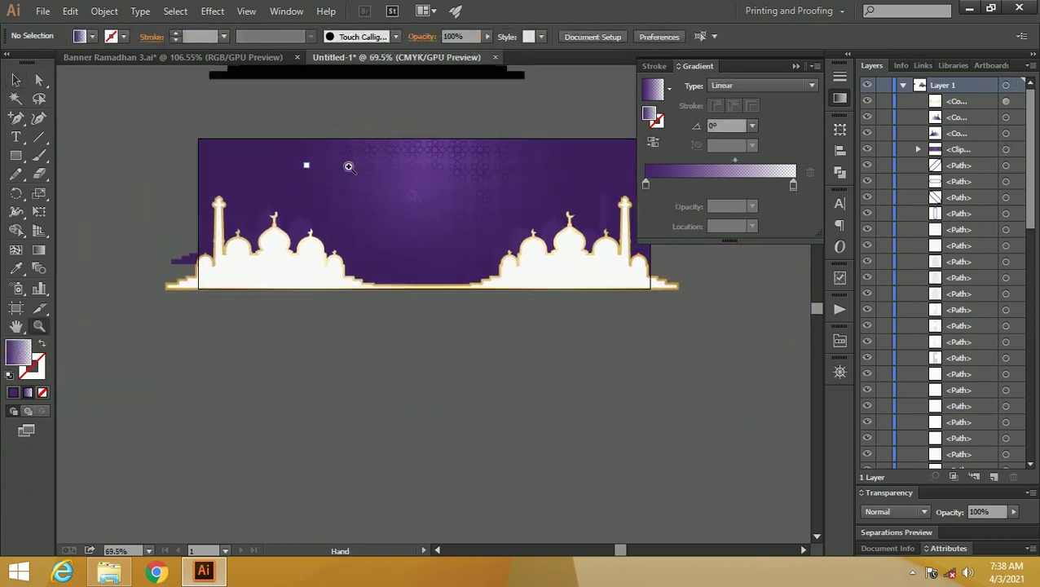
{"action": "left_click_drag", "start_coordinate": [379, 137], "coordinate": [333, 181]}
{"action": "left_click_drag", "start_coordinate": [458, 316], "coordinate": [622, 378]}
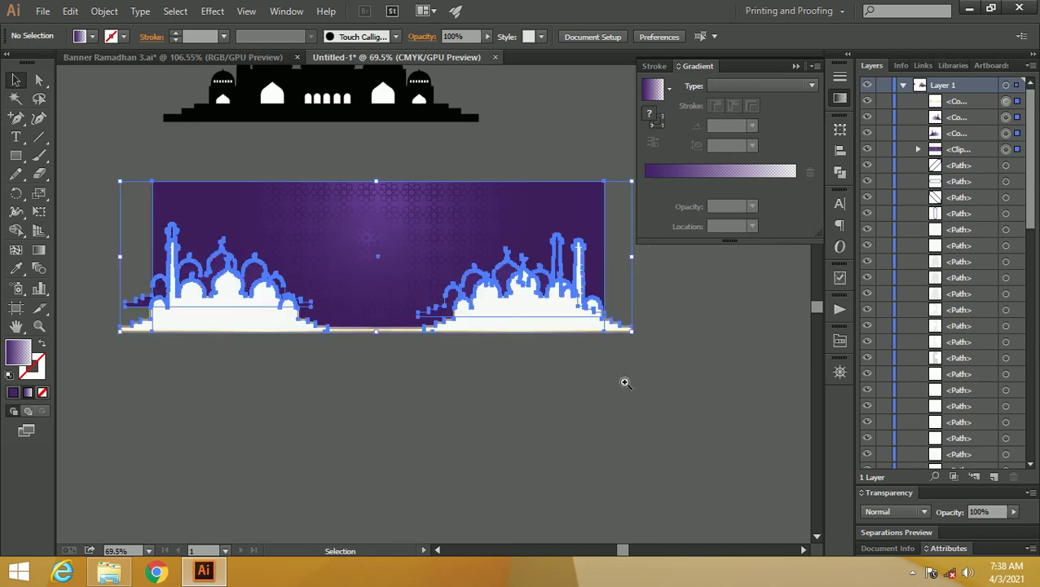
{"action": "key", "text": "a"}
{"action": "key", "text": "ctrl+g"}
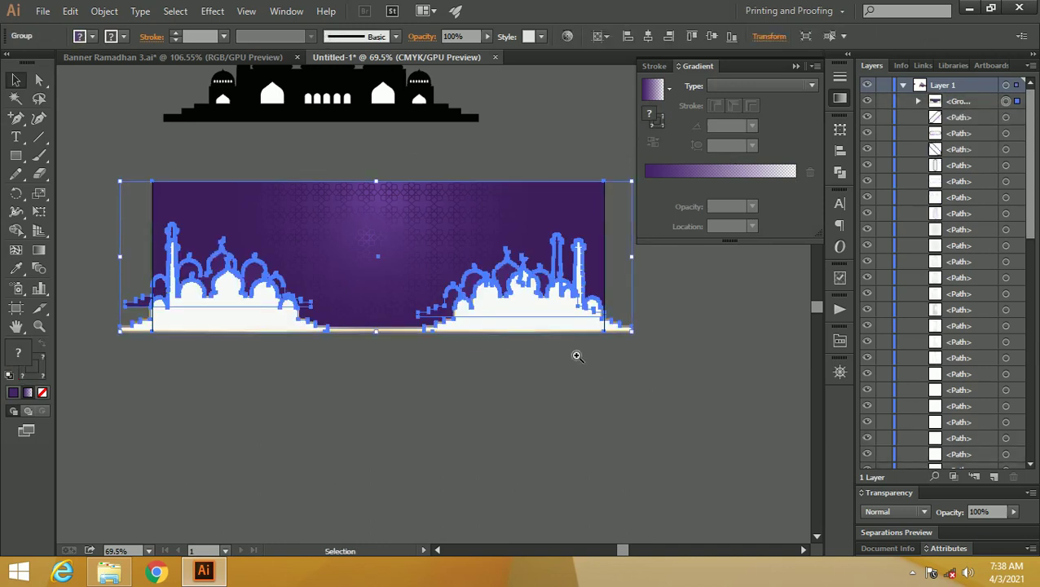
{"action": "mouse_move", "coordinate": [564, 311]}
{"action": "left_mouse_down"}
{"action": "mouse_move", "coordinate": [561, 330]}
{"action": "mouse_move", "coordinate": [564, 311]}
{"action": "left_mouse_up"}
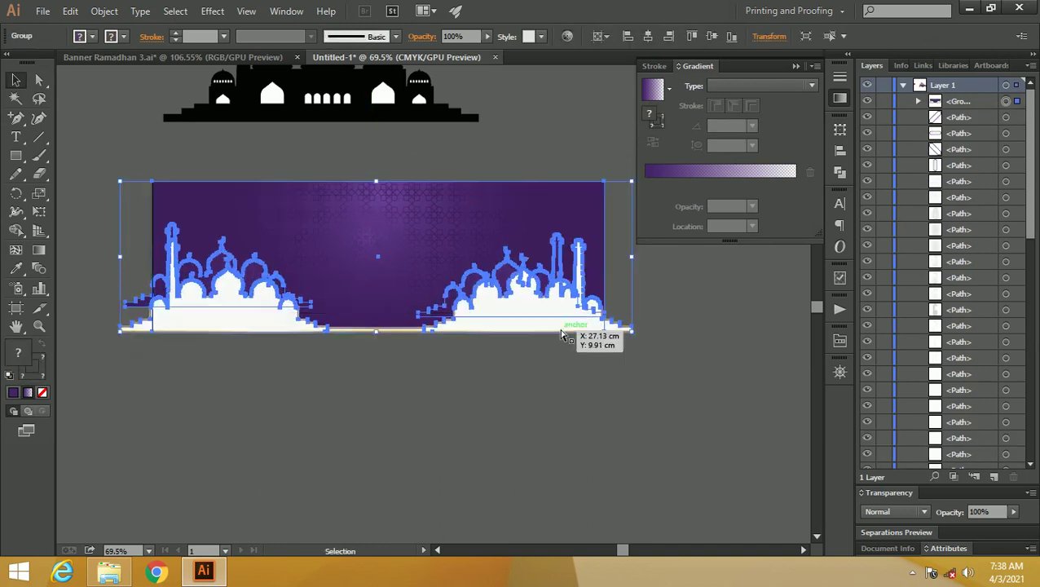
- Draw a rectangle over the banner, spanning the artboard's full width and reaching slightly below its lower edge
{"action": "left_click", "coordinate": [15, 156]}
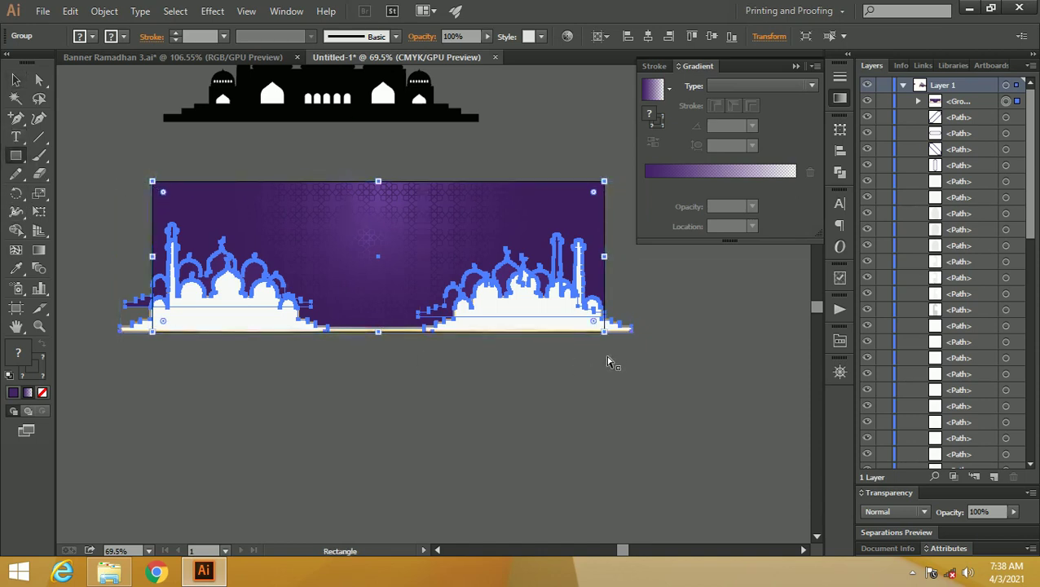
{"action": "mouse_move", "coordinate": [605, 354]}
{"action": "left_mouse_down"}
{"action": "mouse_move", "coordinate": [220, 196]}
{"action": "mouse_move", "coordinate": [153, 181]}
{"action": "mouse_move", "coordinate": [157, 200]}
{"action": "left_mouse_up"}
{"action": "left_click", "coordinate": [14, 80]}
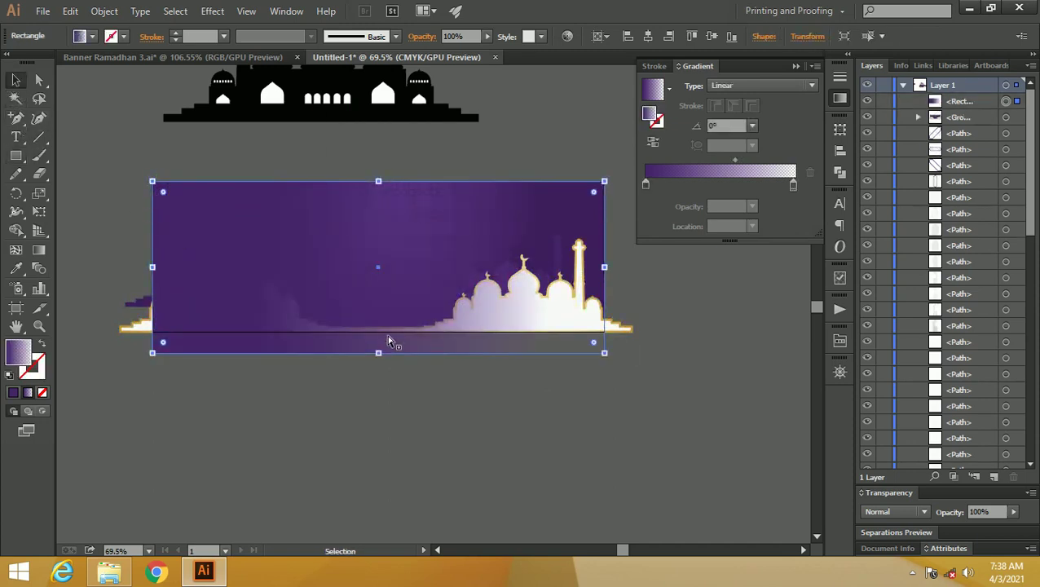
- Shorten the rectangle to the artboard's lower edge and make it the clipping mask of the banner group
{"action": "left_click_drag", "start_coordinate": [379, 354], "coordinate": [379, 333]}
{"action": "key", "text": "d"}
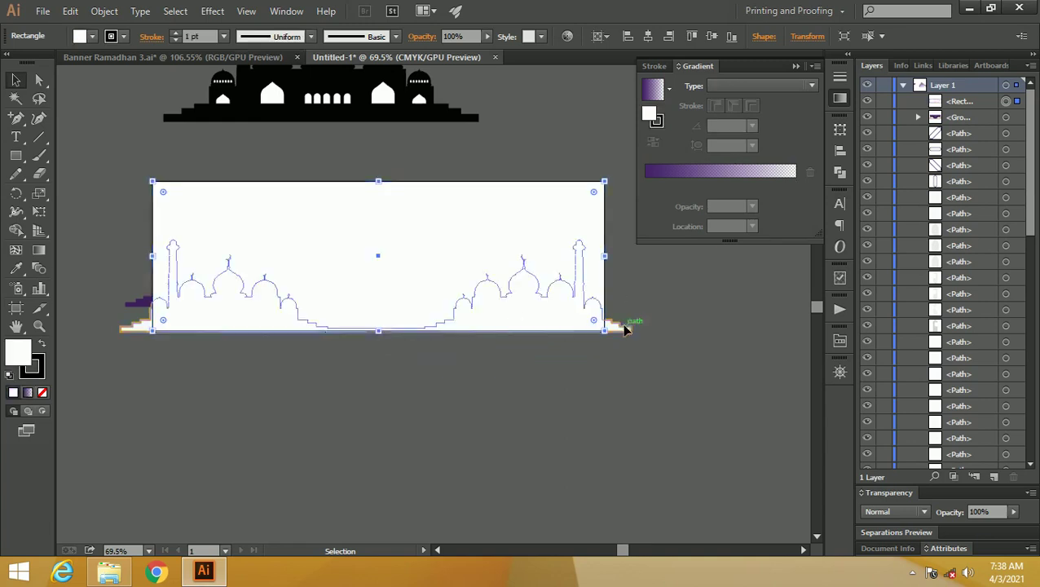
{"action": "left_click", "coordinate": [624, 329]}
{"action": "left_click", "coordinate": [512, 220]}
{"action": "right_click", "coordinate": [511, 220]}
{"action": "left_click", "coordinate": [691, 359]}
{"action": "left_click_drag", "start_coordinate": [475, 283], "coordinate": [472, 277]}
{"action": "right_click", "coordinate": [472, 277]}
{"action": "left_click", "coordinate": [526, 367]}
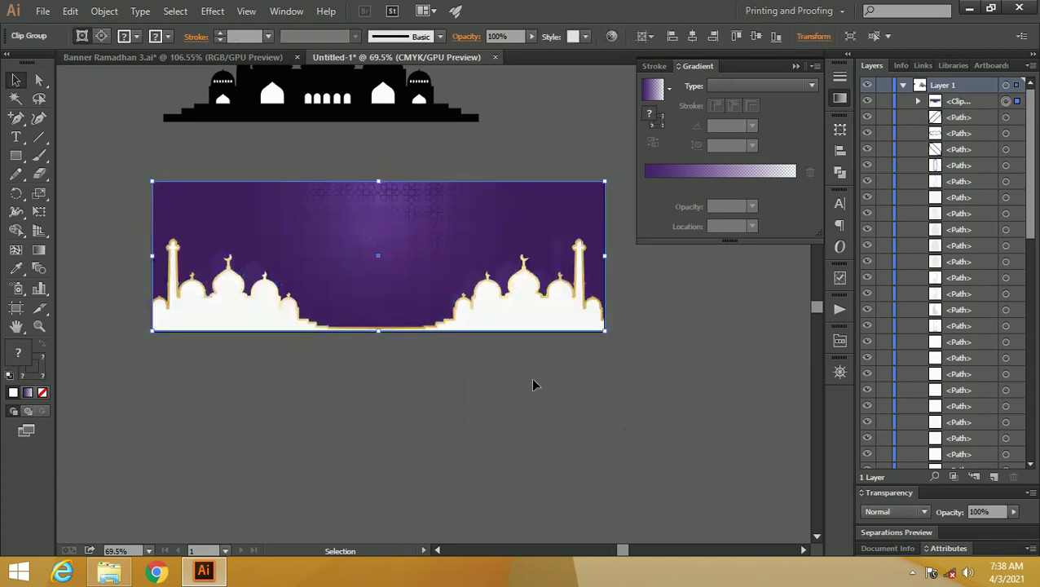
{"action": "left_click", "coordinate": [534, 383]}
- Try a small five-pointed star above the banner and delete it
{"action": "key", "text": "z"}
{"action": "left_click_drag", "start_coordinate": [348, 239], "coordinate": [428, 299]}
{"action": "scroll", "coordinate": [428, 299], "scroll_direction": "up", "scroll_amount": 2}
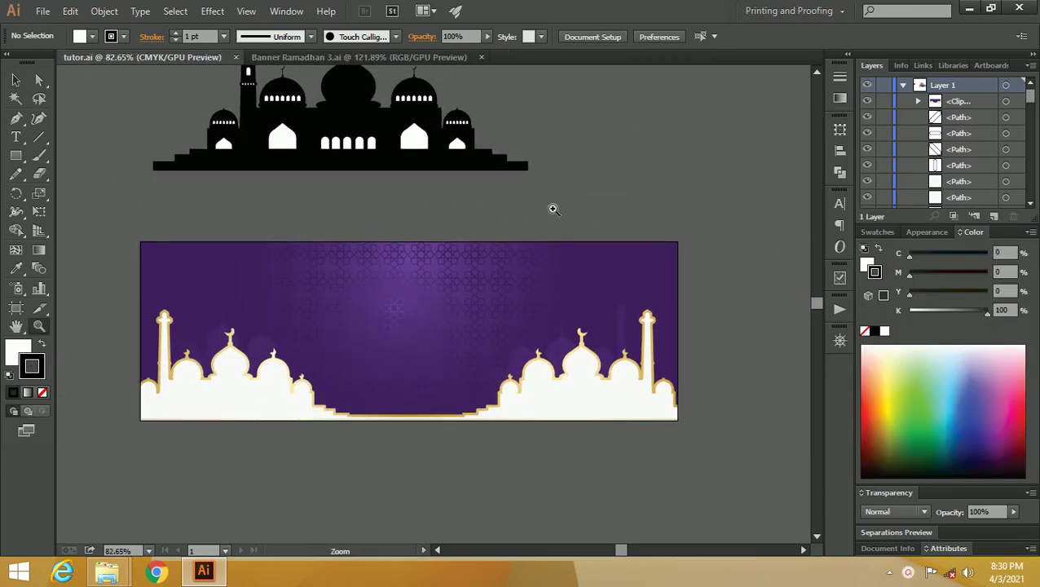
{"action": "scroll", "coordinate": [552, 209], "scroll_direction": "up", "scroll_amount": 1}
{"action": "left_click_drag", "start_coordinate": [496, 206], "coordinate": [651, 228]}
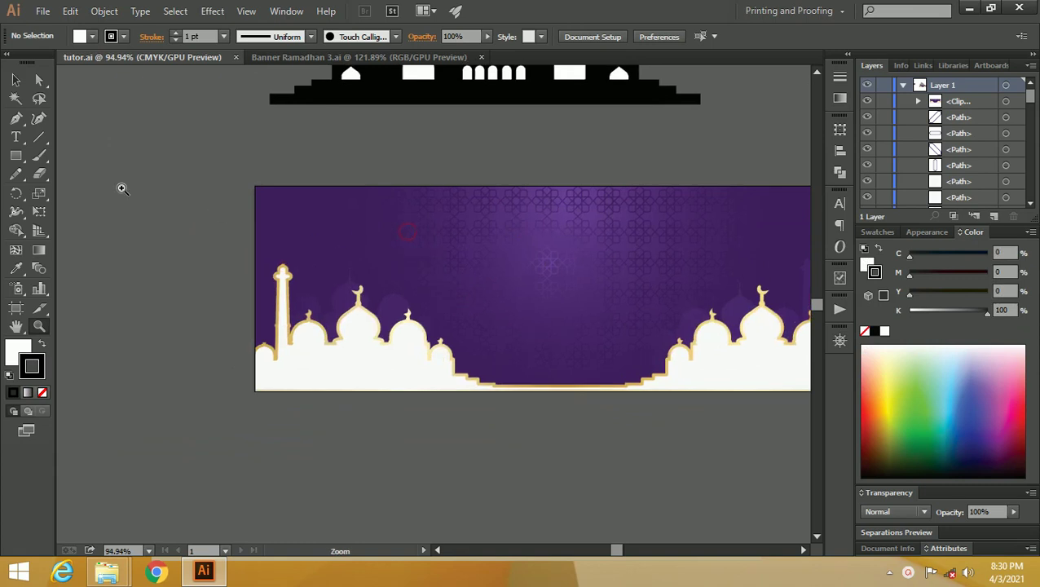
{"action": "left_click", "coordinate": [17, 156]}
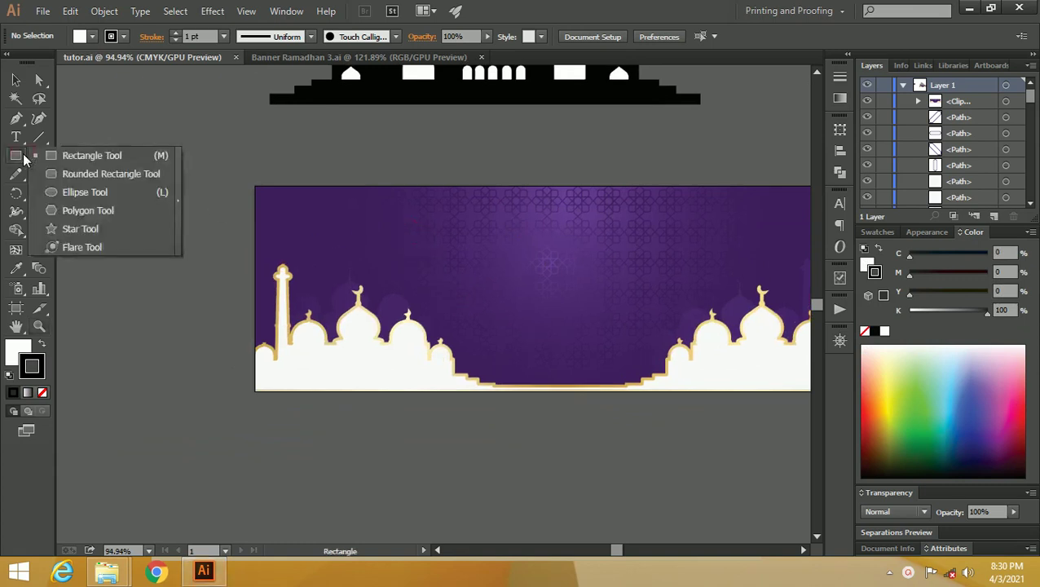
{"action": "left_click", "coordinate": [71, 229]}
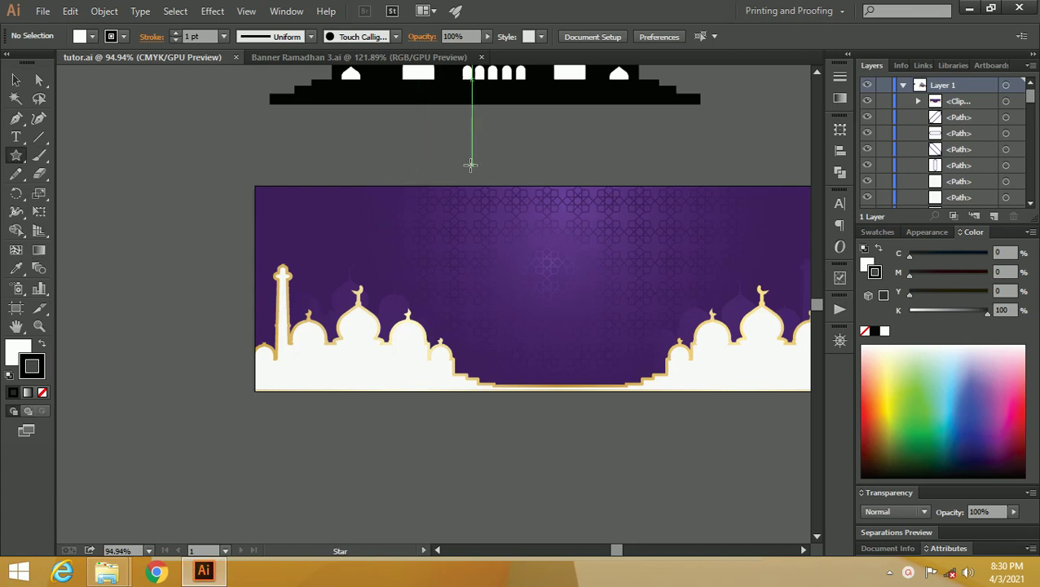
{"action": "left_click_drag", "start_coordinate": [462, 151], "coordinate": [476, 161]}
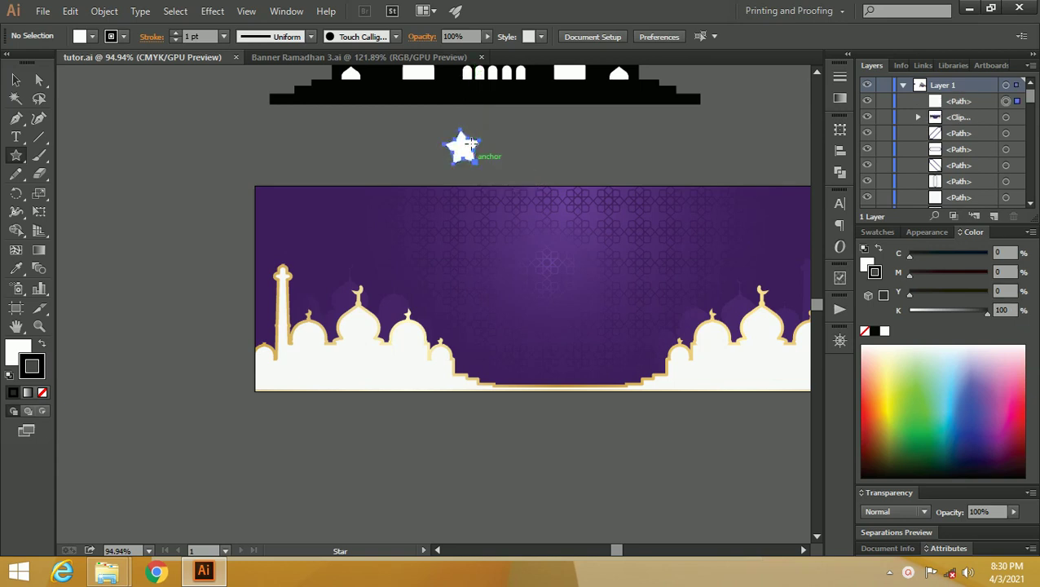
{"action": "scroll", "coordinate": [489, 151], "scroll_direction": "left", "scroll_amount": 1}
{"action": "scroll", "coordinate": [503, 152], "scroll_direction": "up", "scroll_amount": 1}
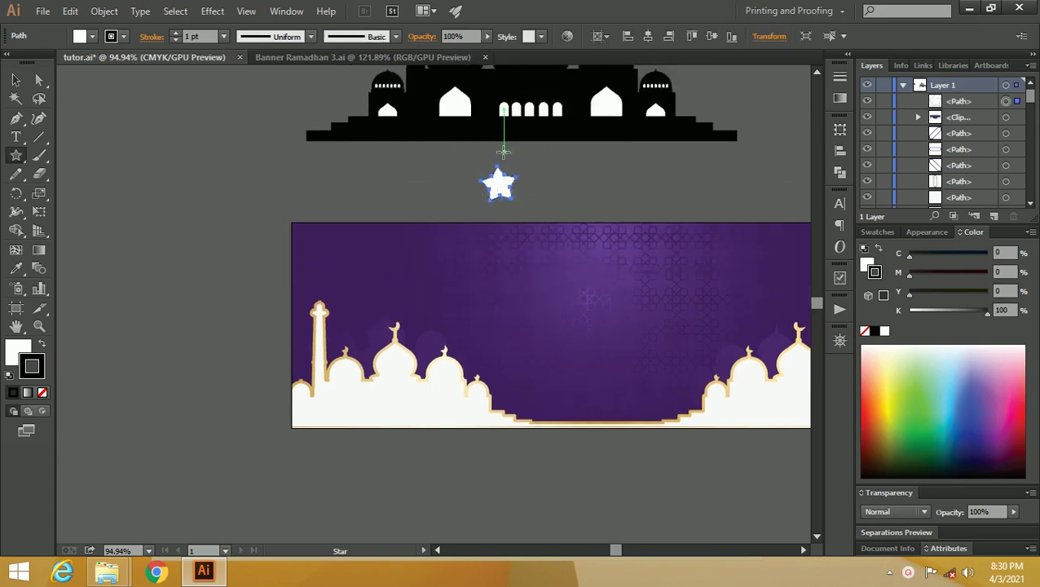
{"action": "key", "text": "z"}
{"action": "left_click", "coordinate": [503, 194]}
{"action": "left_click", "coordinate": [541, 227]}
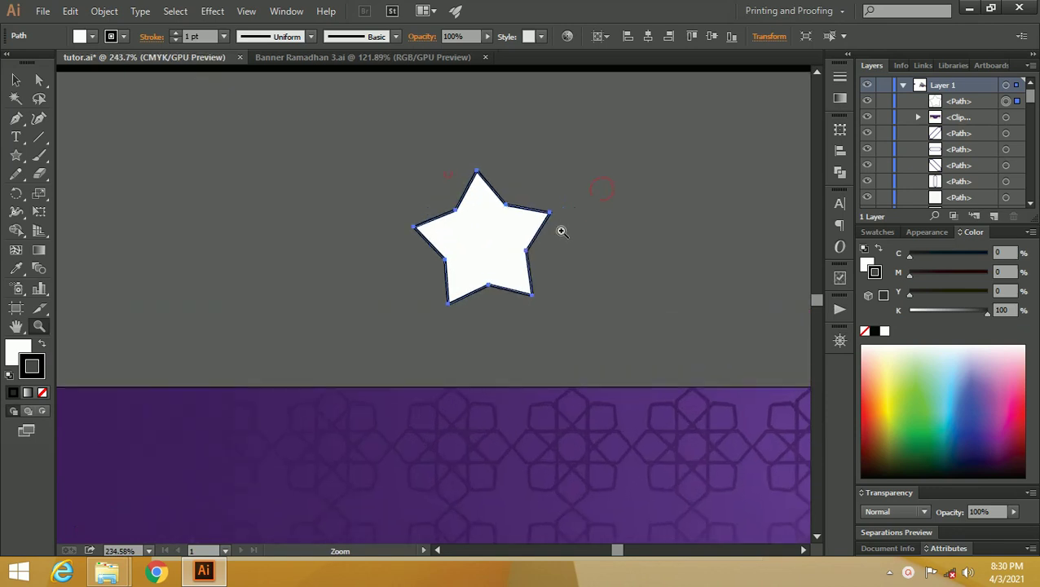
{"action": "left_click", "coordinate": [562, 231]}
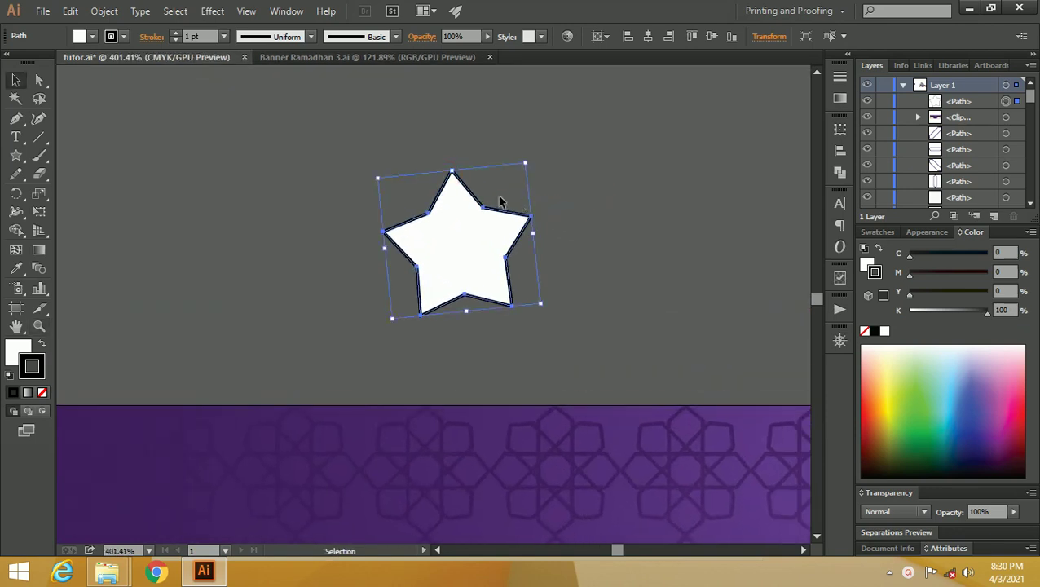
{"action": "key", "text": "Delete"}
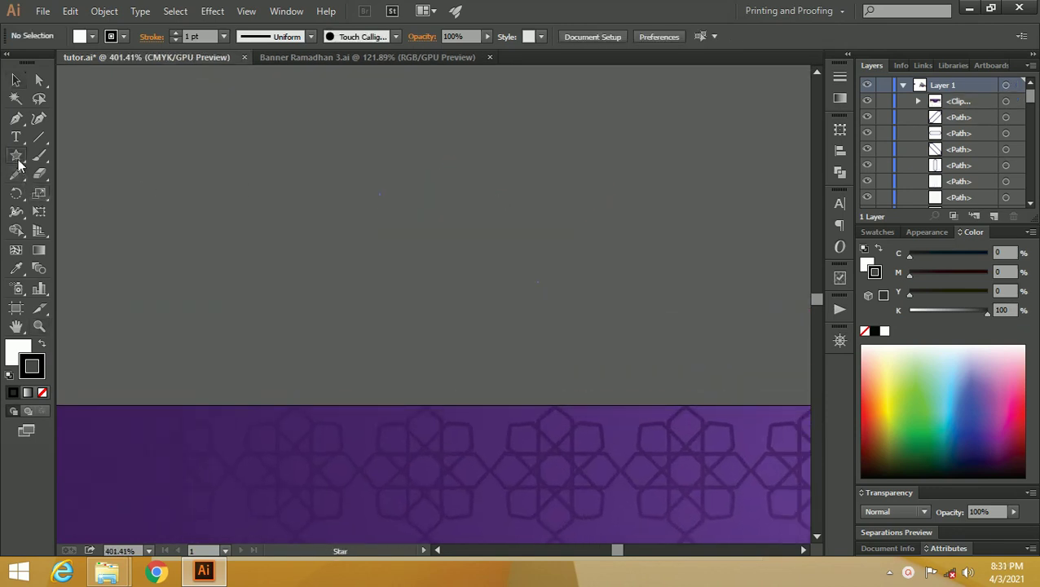
- Draw an upright, sharp-pointed five-pointed star above the banner with a white fill and no stroke
{"action": "left_click_drag", "start_coordinate": [343, 198], "coordinate": [372, 240]}
{"action": "left_click", "coordinate": [18, 80]}
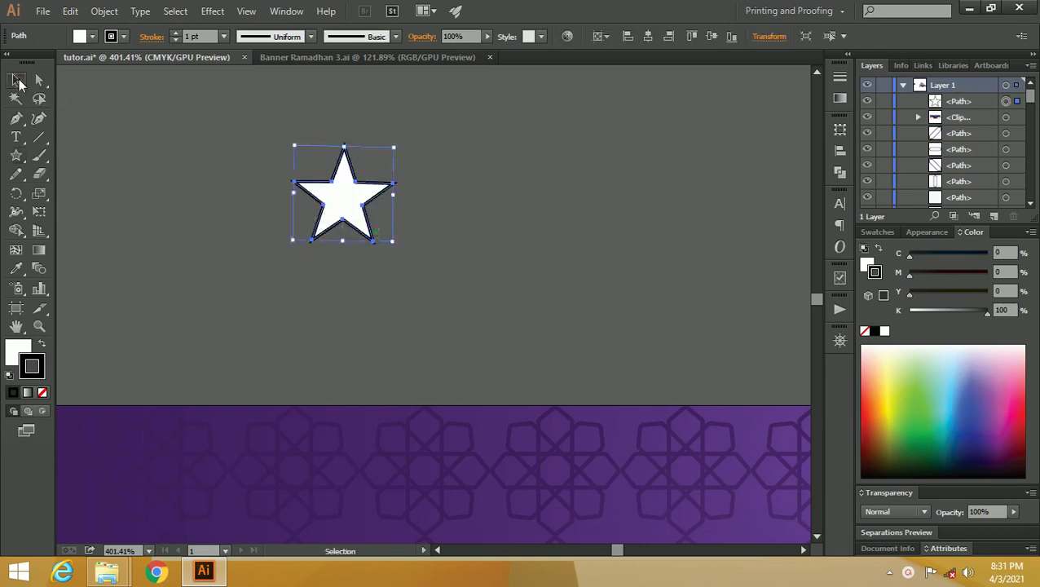
{"action": "left_click", "coordinate": [42, 392]}
{"action": "left_click_drag", "start_coordinate": [357, 212], "coordinate": [435, 216]}
- Draw a white circle beside the star and place an overlapping copy slightly to its left
{"action": "left_click_drag", "start_coordinate": [16, 155], "coordinate": [101, 192]}
{"action": "left_click_drag", "start_coordinate": [156, 146], "coordinate": [269, 257]}
{"action": "key", "text": "v"}
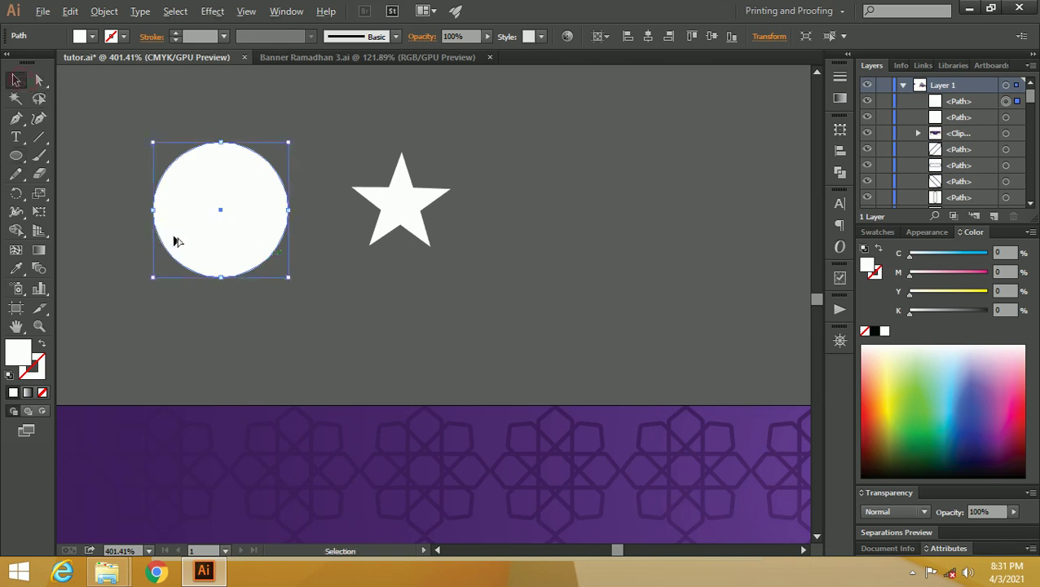
{"action": "mouse_move", "coordinate": [182, 218]}
{"action": "left_mouse_down"}
{"action": "mouse_move", "coordinate": [149, 218]}
{"action": "mouse_move", "coordinate": [176, 216]}
{"action": "left_mouse_up"}
- Divide the two overlapping circles with Pathfinder and ungroup the resulting pieces
{"action": "left_click", "coordinate": [285, 146]}
{"action": "left_click", "coordinate": [840, 174]}
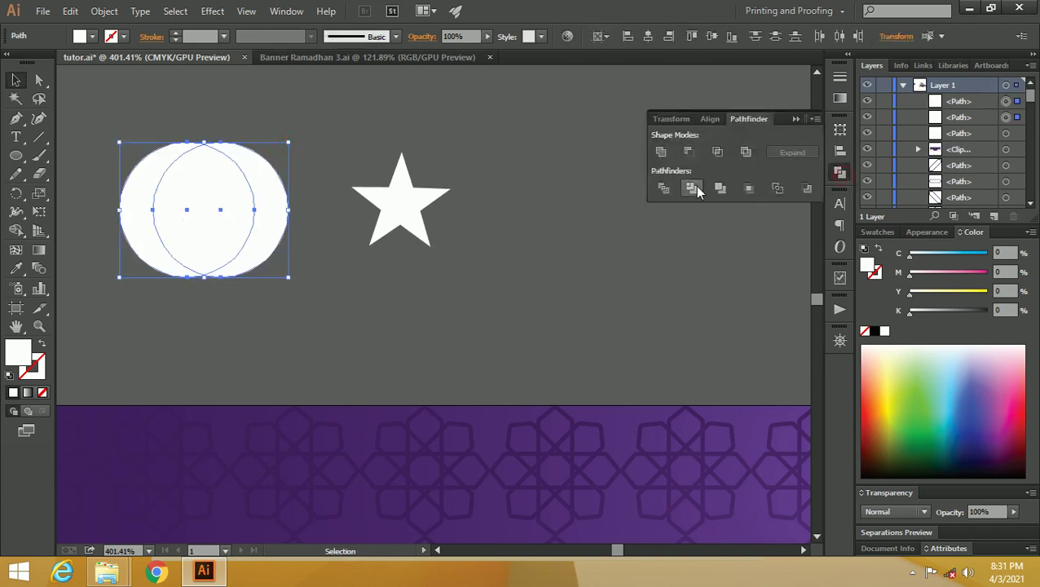
{"action": "left_click", "coordinate": [666, 186]}
{"action": "left_click", "coordinate": [296, 158]}
{"action": "right_click", "coordinate": [234, 170]}
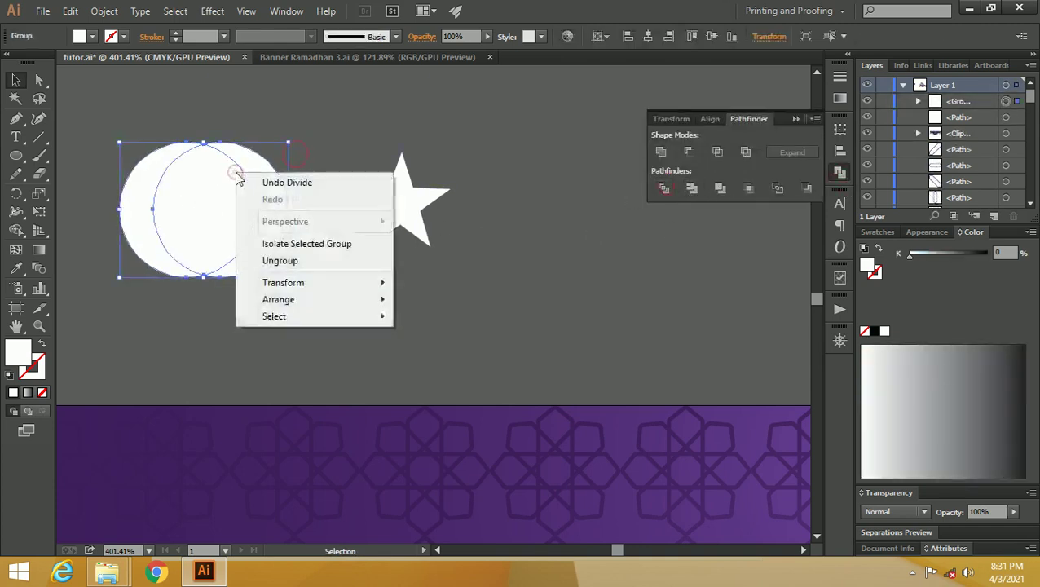
{"action": "left_click", "coordinate": [298, 271]}
- Delete the middle and left circle pieces and scale the remaining crescent down slightly
{"action": "left_click", "coordinate": [314, 159]}
{"action": "left_click", "coordinate": [218, 173]}
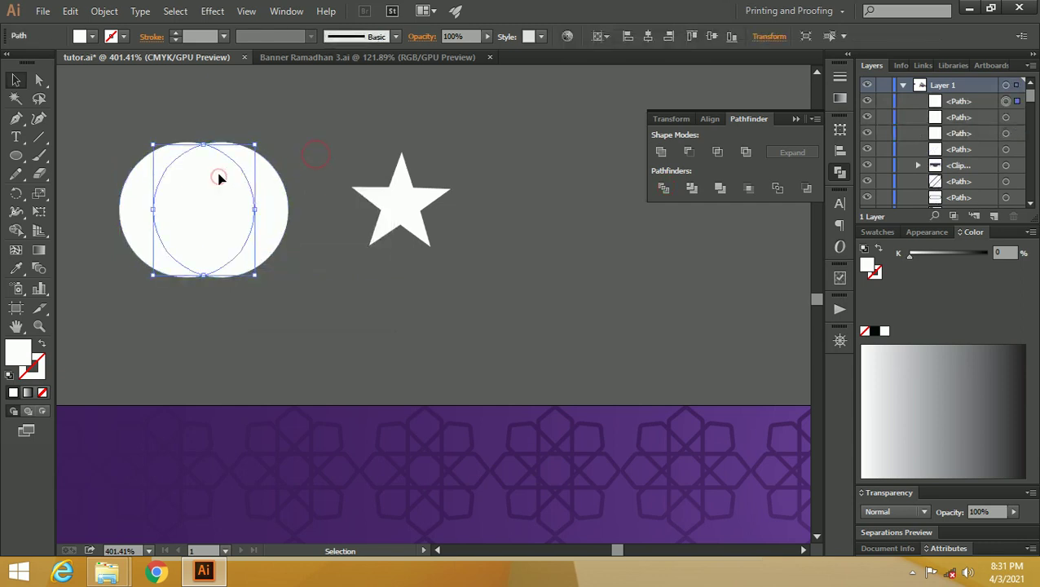
{"action": "key", "text": "Delete"}
{"action": "left_click", "coordinate": [151, 168]}
{"action": "key", "text": "Delete"}
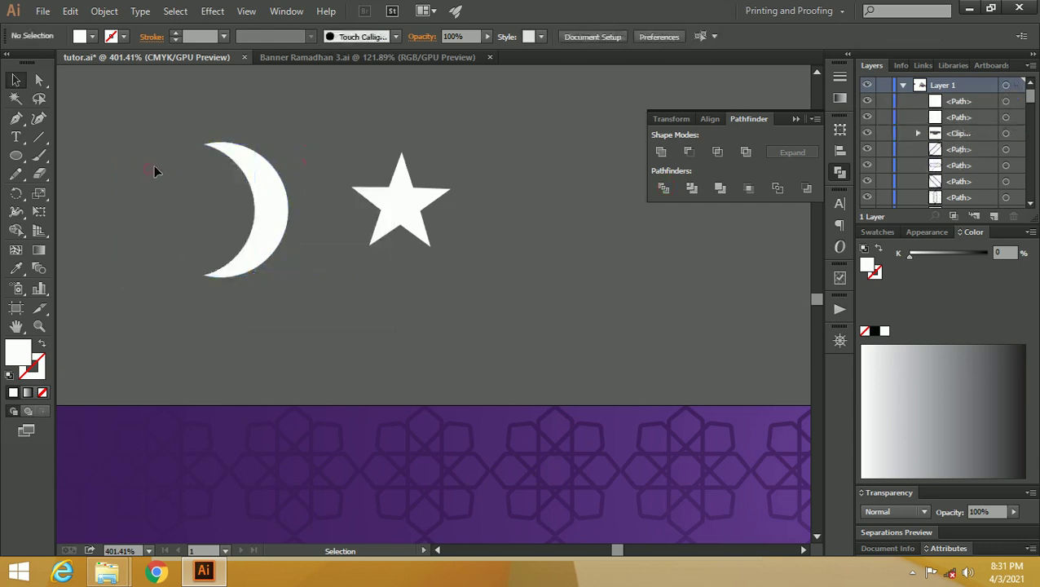
{"action": "left_click", "coordinate": [248, 168]}
{"action": "left_click_drag", "start_coordinate": [289, 144], "coordinate": [279, 157]}
{"action": "left_click", "coordinate": [303, 131]}
- Place the lantern image Lentera-07.png from the Model folder of Kumpulan Banner Ramadhan into the document
{"action": "key", "text": "alt+Tab"}
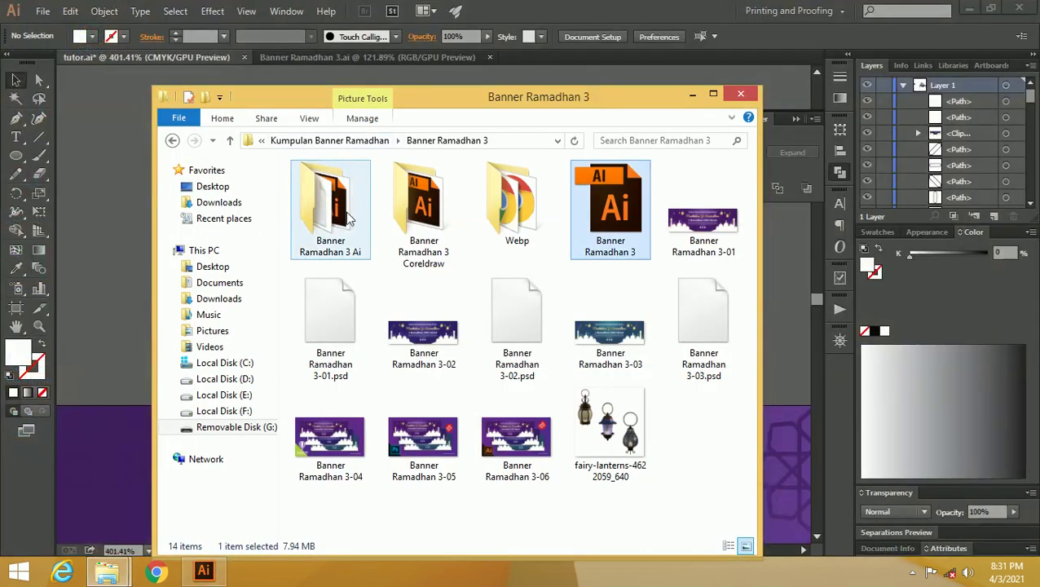
{"action": "left_click", "coordinate": [368, 142]}
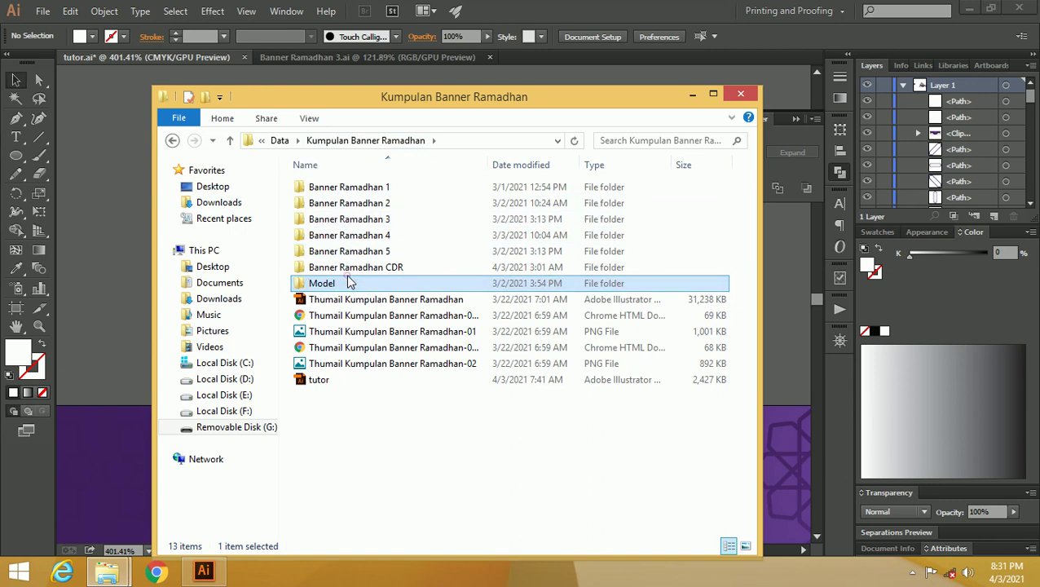
{"action": "double_click", "coordinate": [348, 283]}
{"action": "left_click_drag", "start_coordinate": [626, 261], "coordinate": [128, 186]}
{"action": "left_click", "coordinate": [692, 98]}
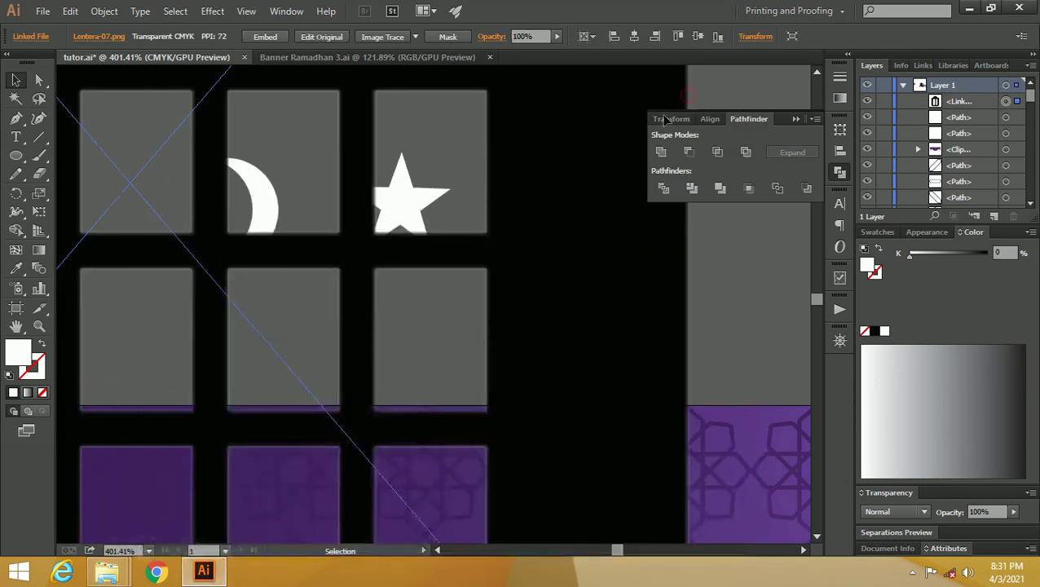
- Image-trace the placed lantern picture with the Default preset
{"action": "key", "text": "z"}
{"action": "left_click", "coordinate": [574, 130], "text": "alt"}
{"action": "left_click", "coordinate": [378, 206], "text": "alt"}
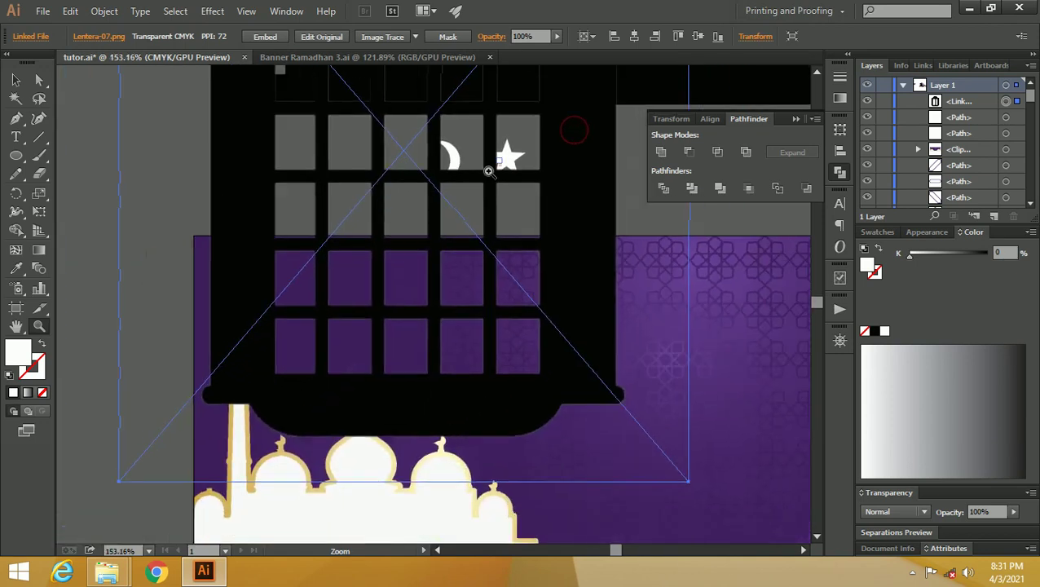
{"action": "left_click", "coordinate": [395, 228], "text": "alt"}
{"action": "left_click_drag", "start_coordinate": [526, 144], "coordinate": [432, 249]}
{"action": "key", "text": "v"}
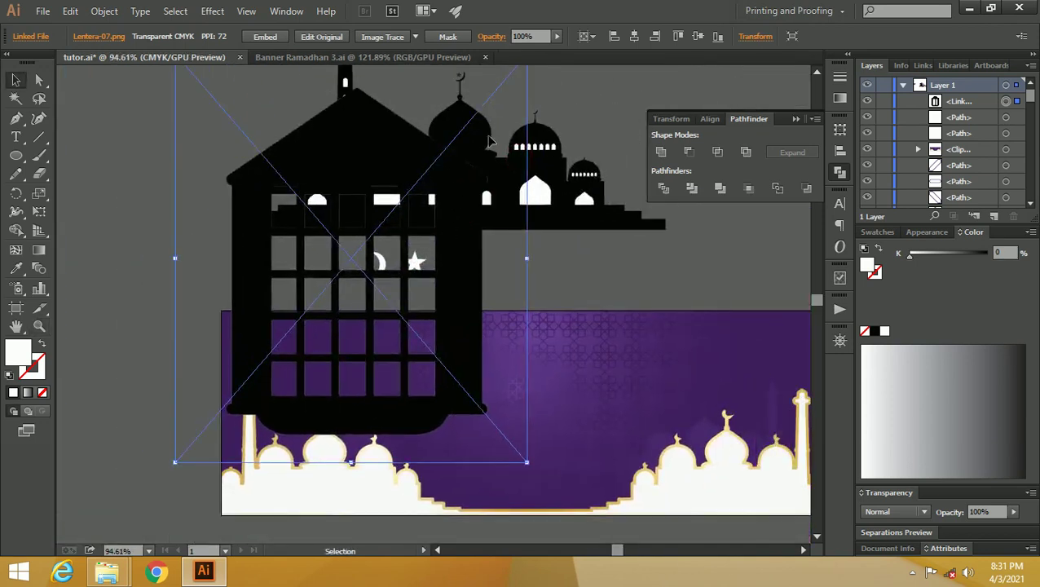
{"action": "left_click", "coordinate": [416, 37]}
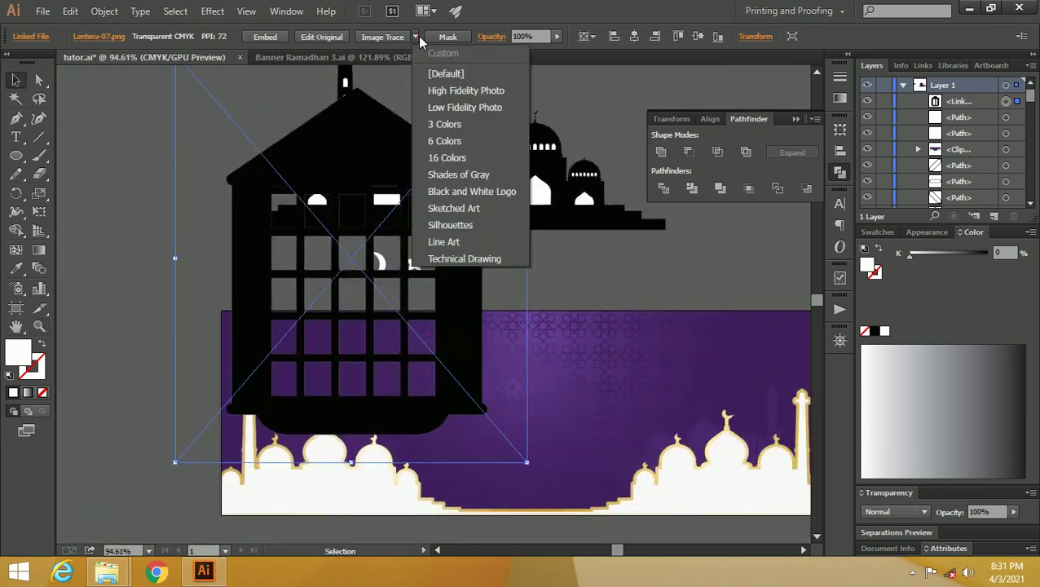
{"action": "left_click", "coordinate": [460, 79]}
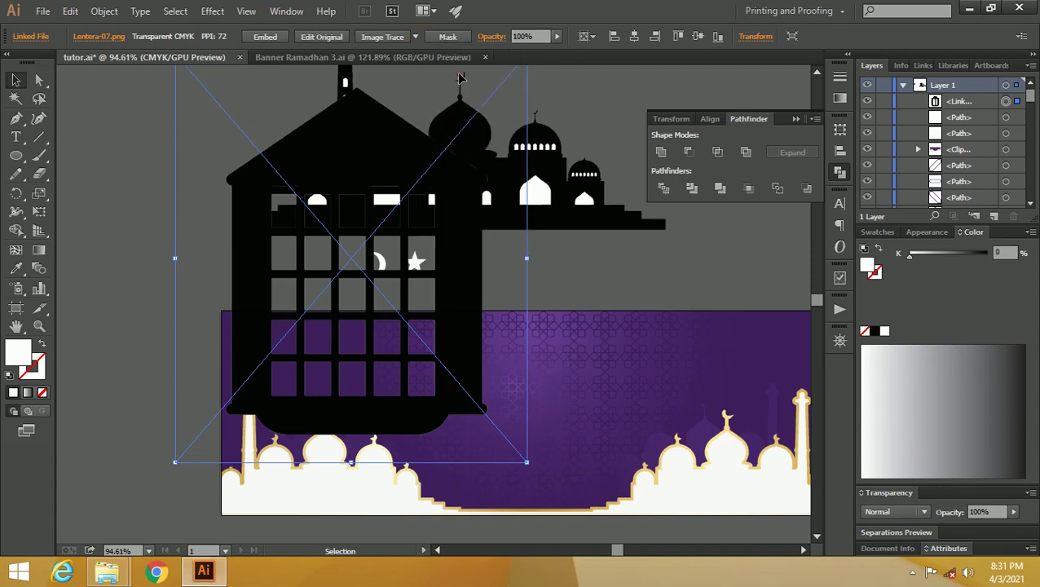
{"action": "right_click", "coordinate": [459, 196]}
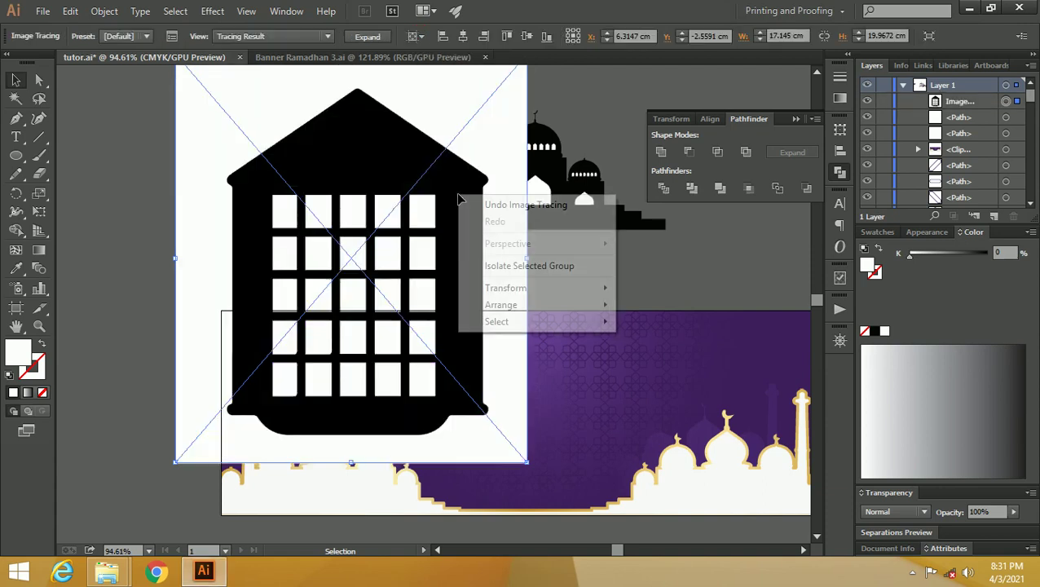
{"action": "left_click", "coordinate": [674, 278]}
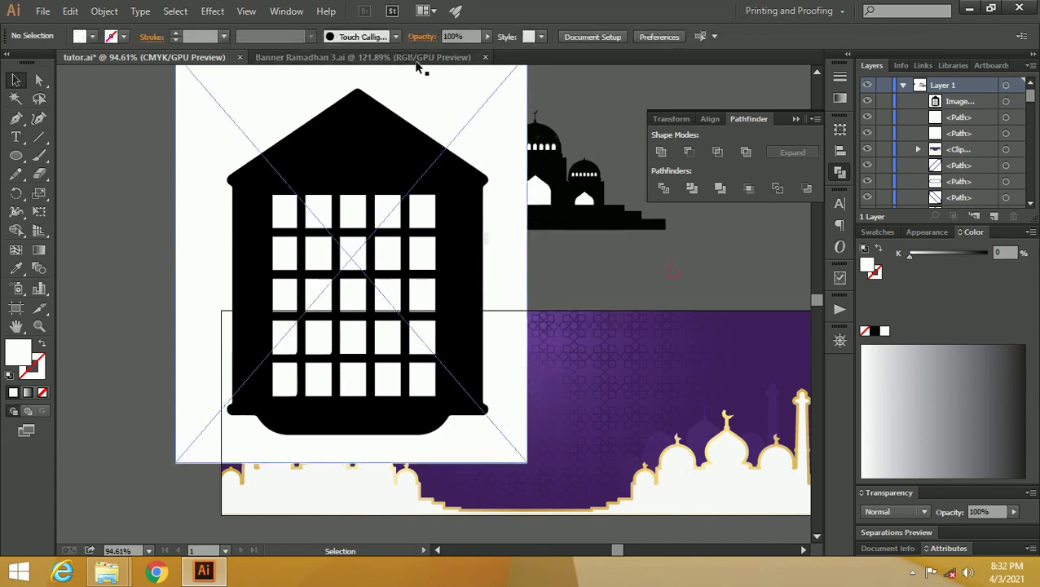
- Expand the lantern tracing into paths and ungroup it
{"action": "left_click", "coordinate": [440, 165]}
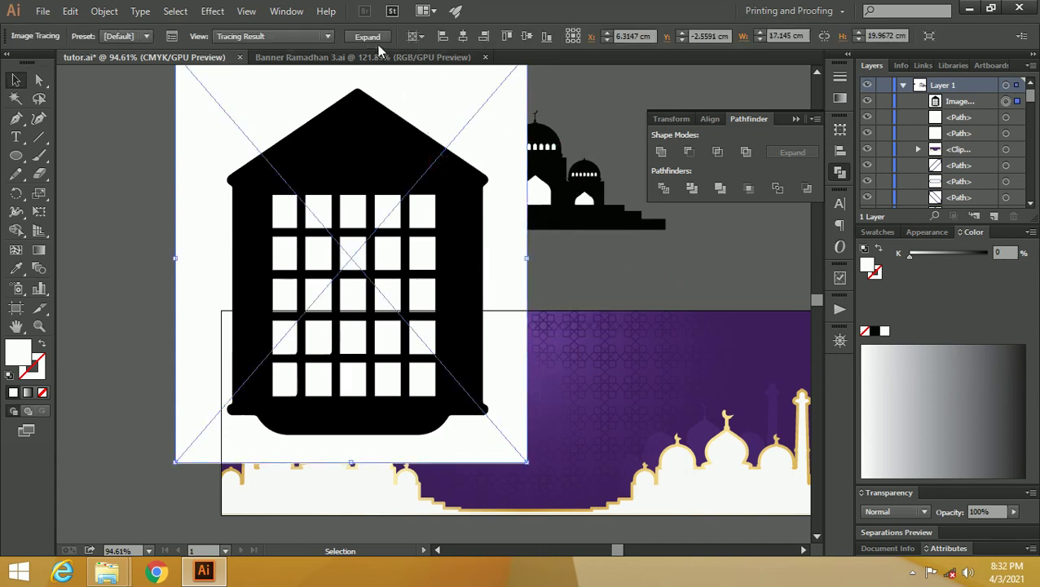
{"action": "left_click", "coordinate": [375, 38]}
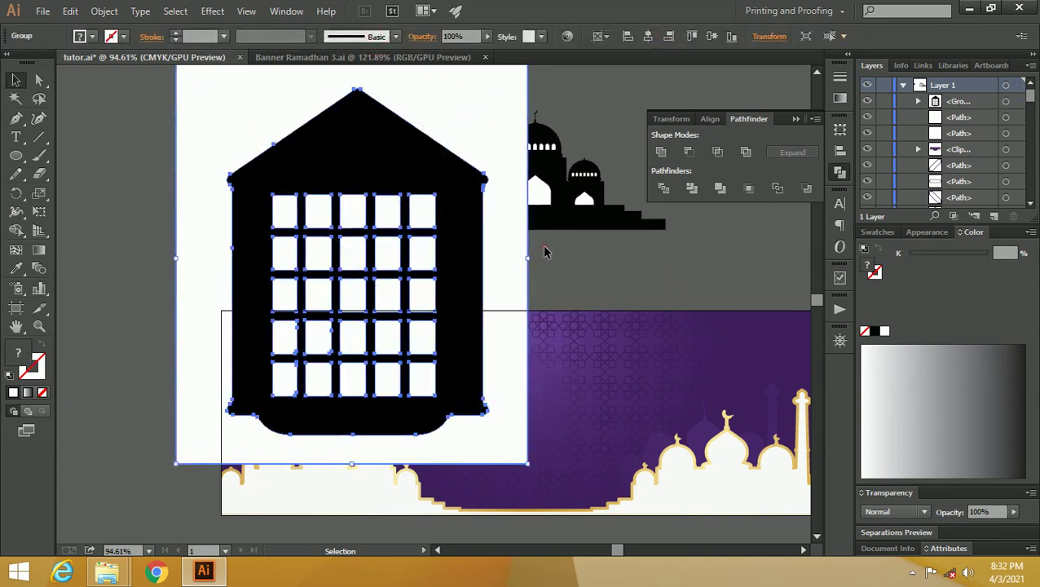
{"action": "right_click", "coordinate": [519, 239]}
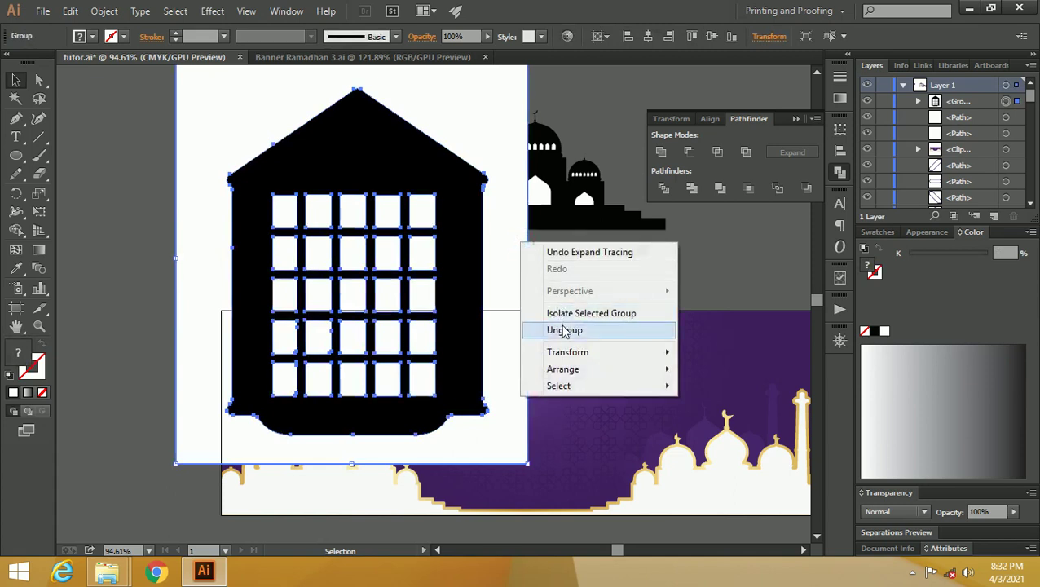
{"action": "left_click", "coordinate": [565, 330]}
- Delete the white background shape around the traced lantern
{"action": "left_click", "coordinate": [562, 281]}
{"action": "left_click", "coordinate": [515, 257]}
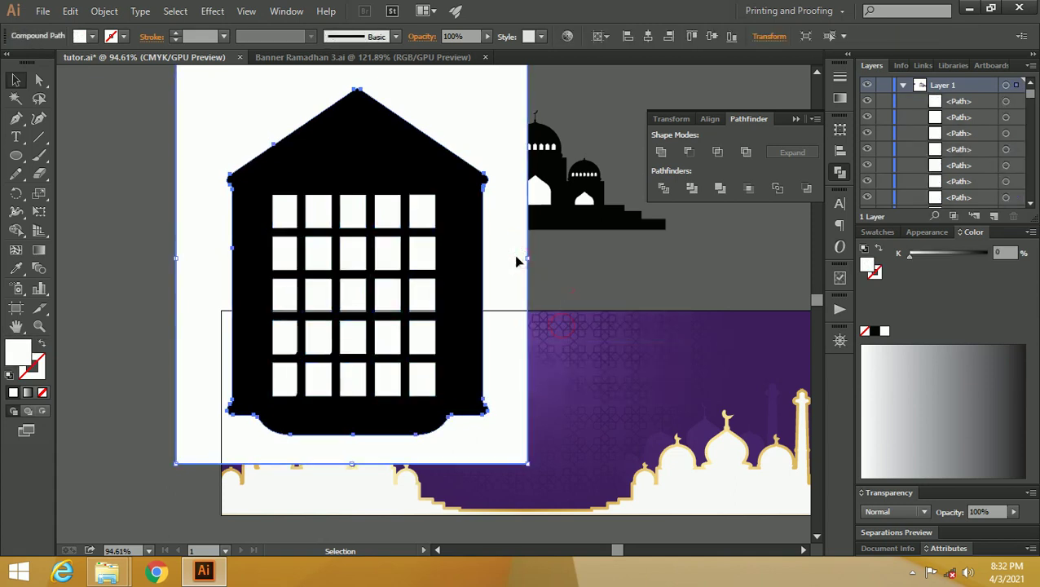
{"action": "key", "text": "Delete"}
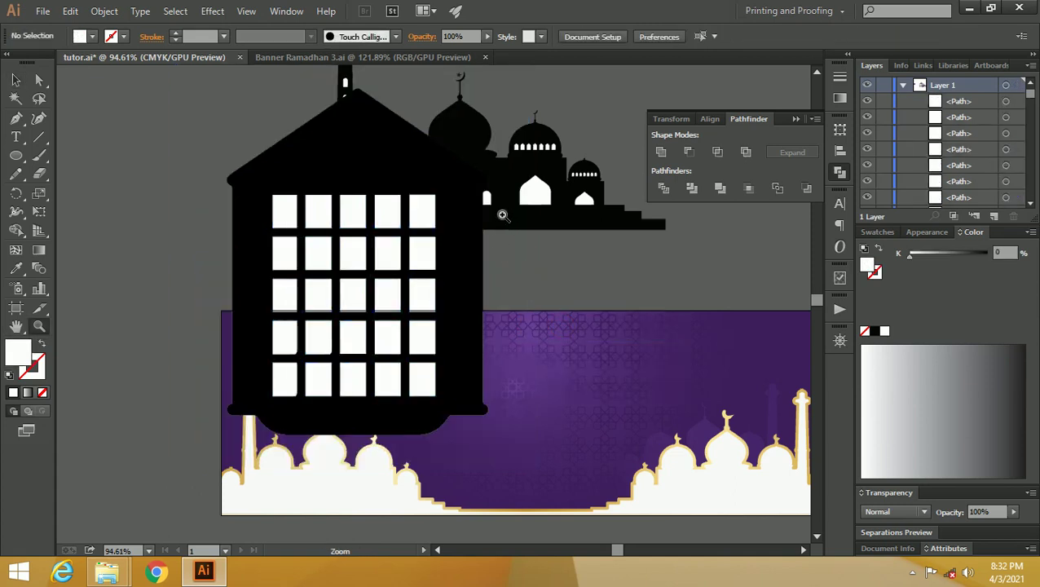
{"action": "scroll", "coordinate": [489, 244], "scroll_direction": "down", "scroll_amount": 2}
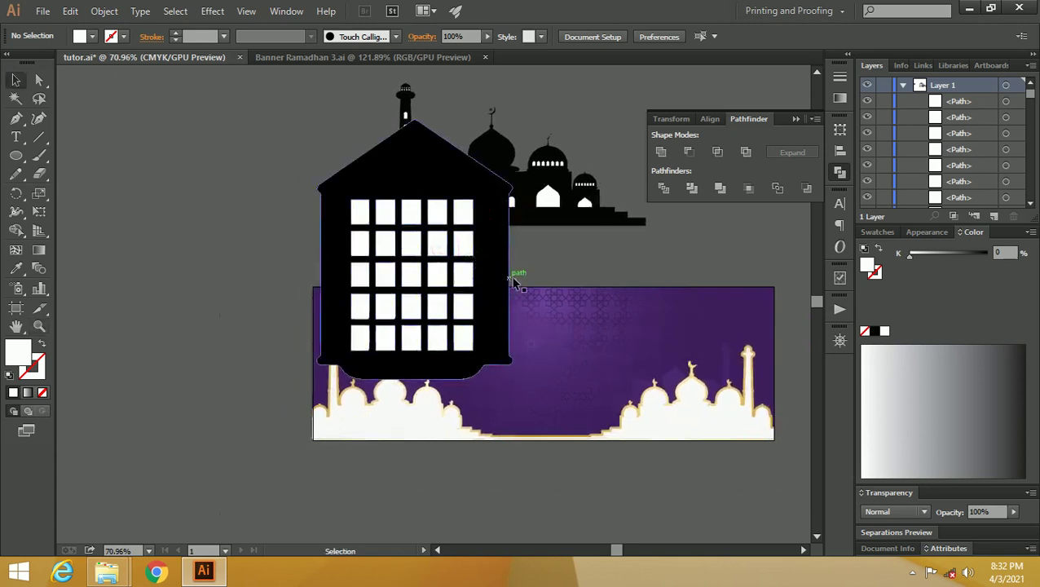
- Try to move the black mosque silhouette up and to the right behind the lantern, and undo the move
{"action": "left_click", "coordinate": [464, 306]}
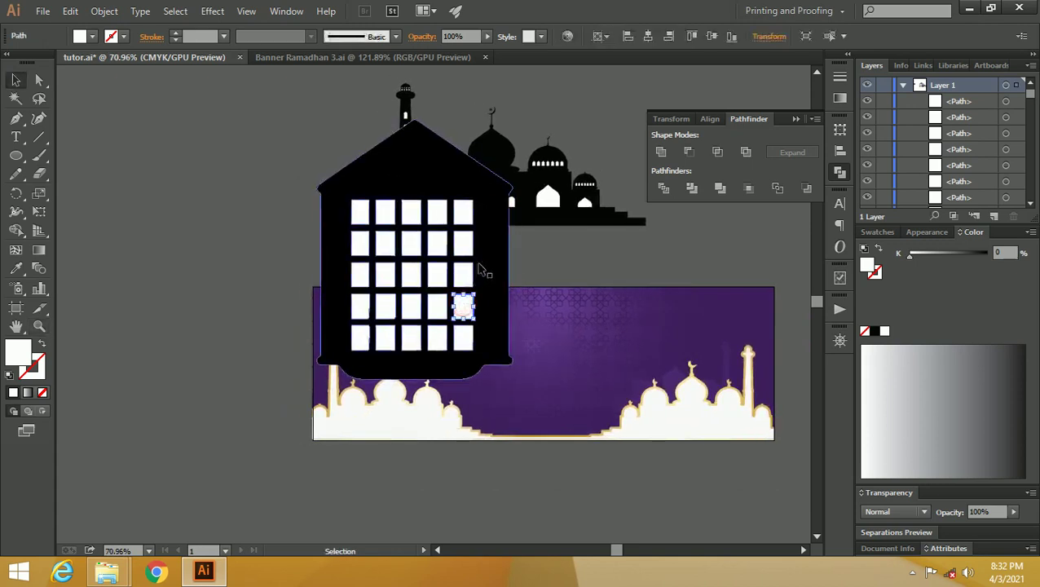
{"action": "left_click", "coordinate": [518, 272]}
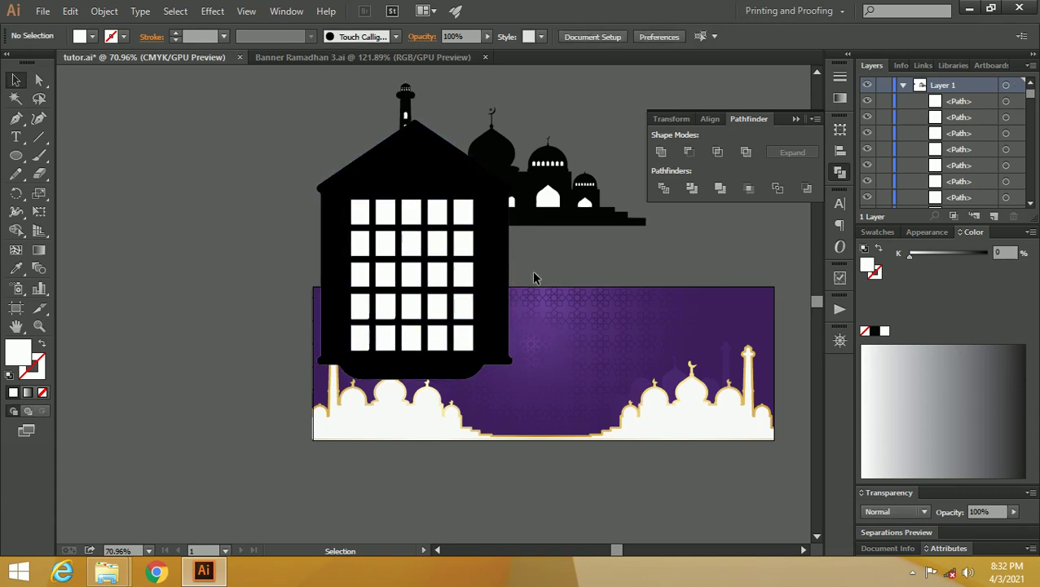
{"action": "left_click_drag", "start_coordinate": [375, 218], "coordinate": [355, 210]}
{"action": "left_click", "coordinate": [539, 267]}
{"action": "left_click_drag", "start_coordinate": [517, 218], "coordinate": [587, 158]}
{"action": "key", "text": "ctrl+z"}
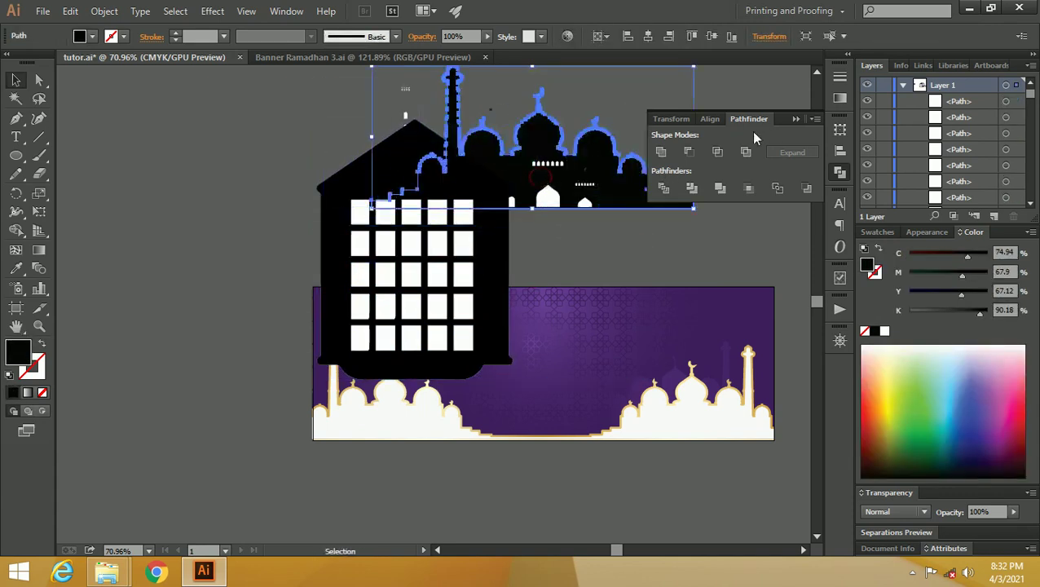
- Undo the lantern's background deletion and ungrouping, and move the whole tracing onto the empty canvas beside the banner
{"action": "left_click", "coordinate": [795, 119]}
{"action": "scroll", "coordinate": [507, 228], "scroll_direction": "down", "scroll_amount": 2}
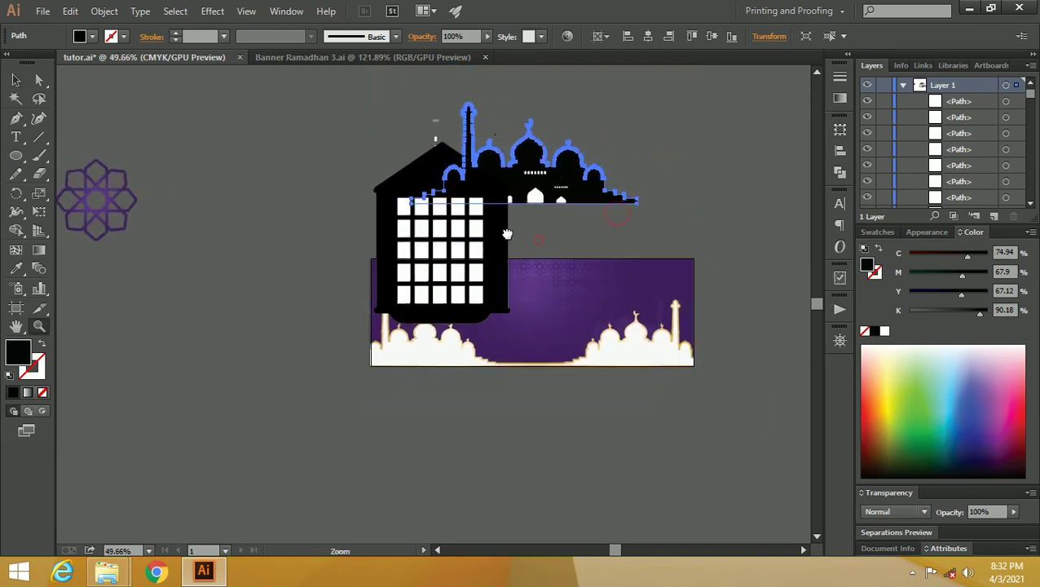
{"action": "left_click", "coordinate": [509, 234], "text": "shift"}
{"action": "scroll", "coordinate": [571, 241], "scroll_direction": "left", "scroll_amount": 3}
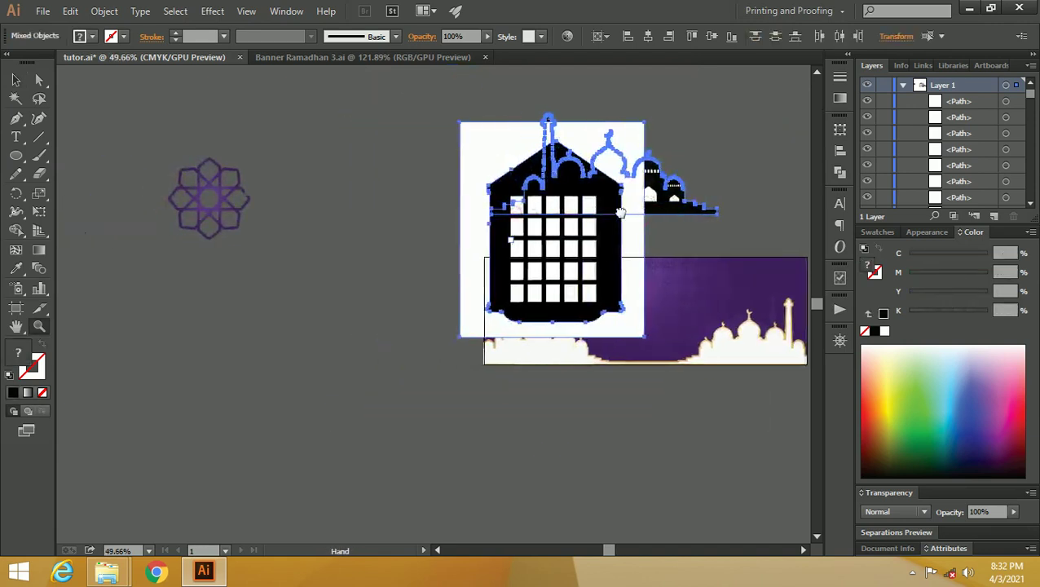
{"action": "left_click", "coordinate": [662, 251]}
{"action": "left_click_drag", "start_coordinate": [612, 237], "coordinate": [496, 345]}
{"action": "scroll", "coordinate": [465, 245], "scroll_direction": "down", "scroll_amount": 3}
{"action": "key", "text": "z"}
{"action": "left_click", "coordinate": [430, 238]}
{"action": "key", "text": "v"}
{"action": "left_click", "coordinate": [476, 173]}
{"action": "left_click", "coordinate": [476, 173]}
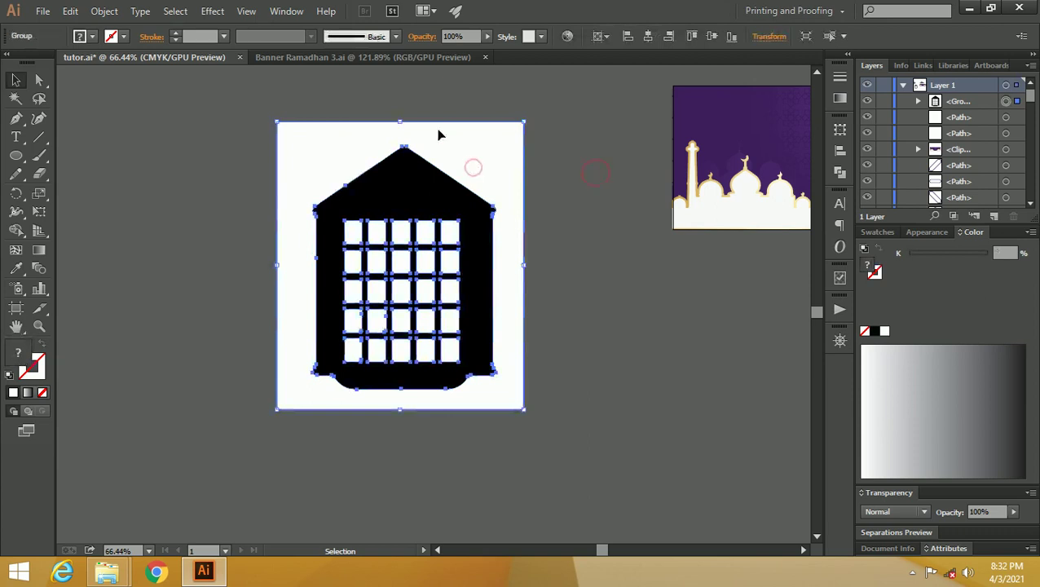
- Ungroup the lantern tracing and delete its white background shape
{"action": "right_click", "coordinate": [420, 142]}
{"action": "left_click", "coordinate": [456, 229]}
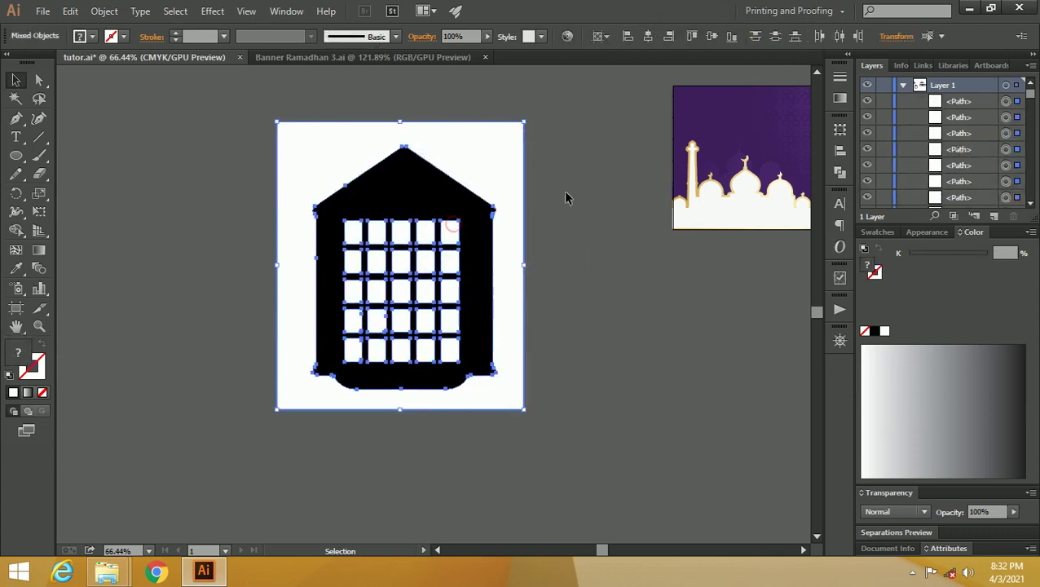
{"action": "left_click", "coordinate": [564, 194]}
{"action": "left_click", "coordinate": [507, 163]}
{"action": "key", "text": "Delete"}
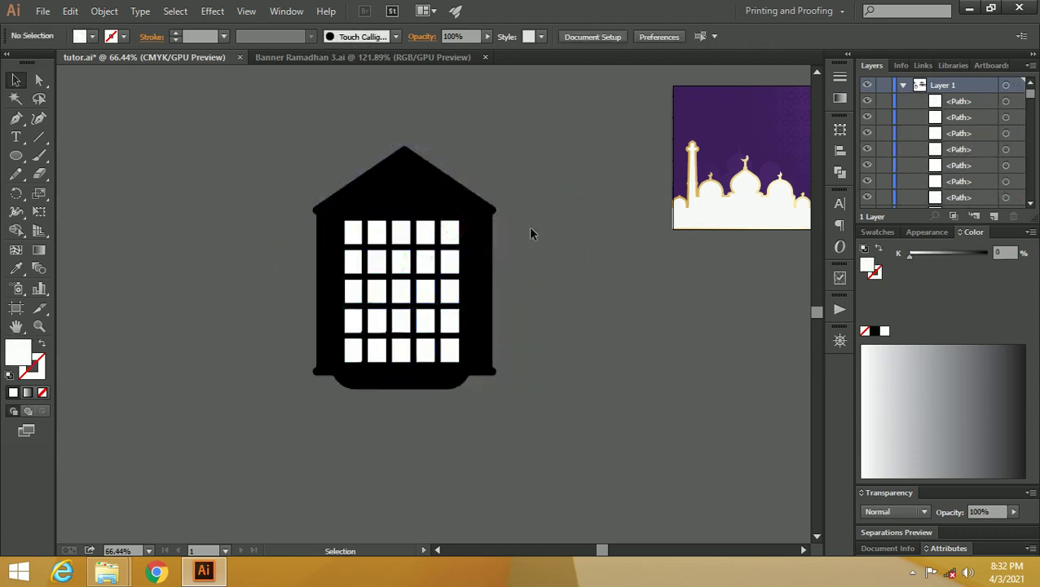
- Divide all the lantern shapes with Pathfinder and ungroup the result
{"action": "left_click_drag", "start_coordinate": [273, 130], "coordinate": [274, 128]}
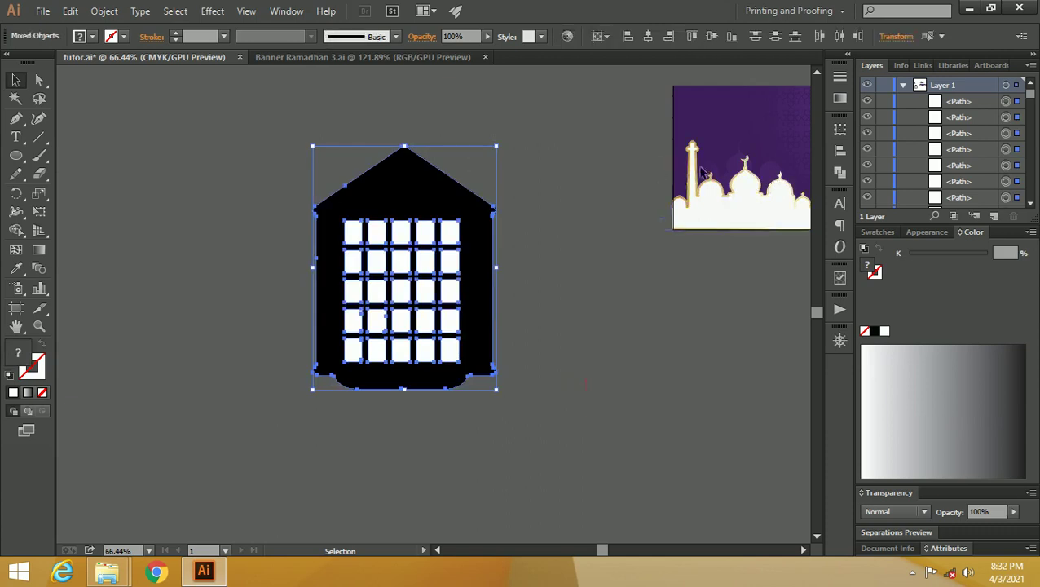
{"action": "left_click", "coordinate": [838, 173]}
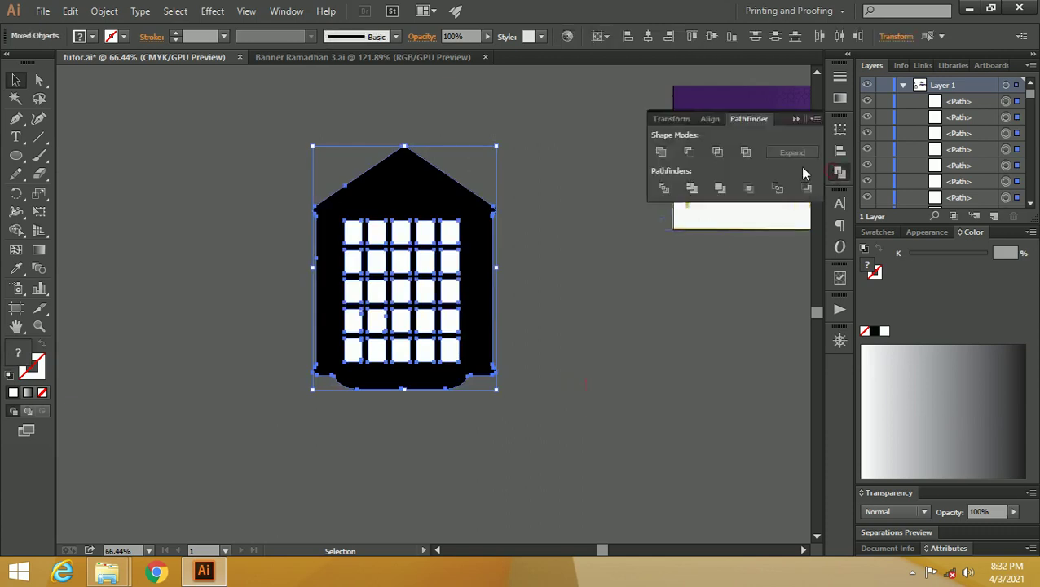
{"action": "left_click", "coordinate": [663, 187]}
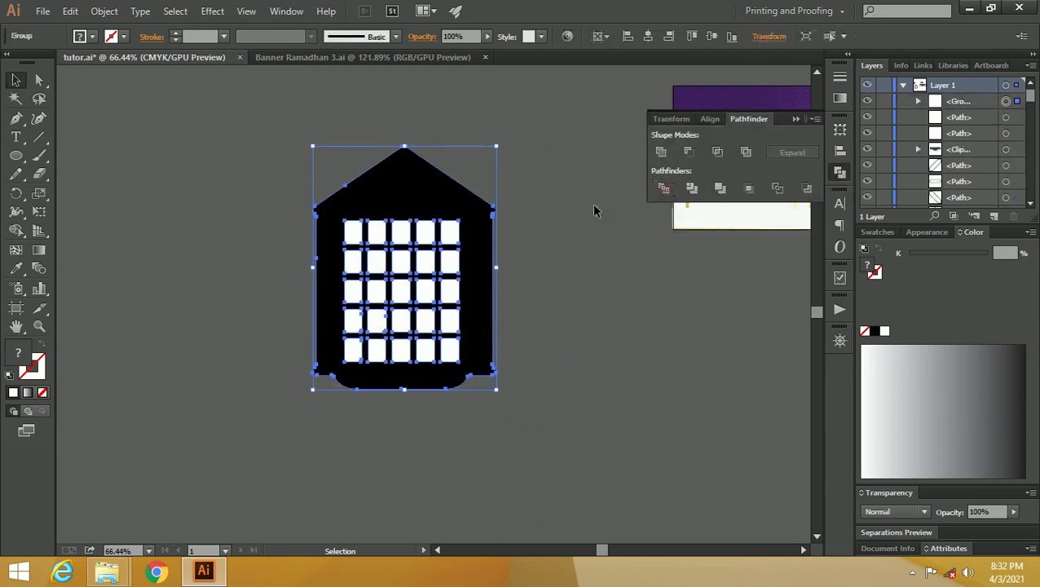
{"action": "right_click", "coordinate": [529, 196]}
{"action": "left_click", "coordinate": [469, 198]}
{"action": "right_click", "coordinate": [466, 195]}
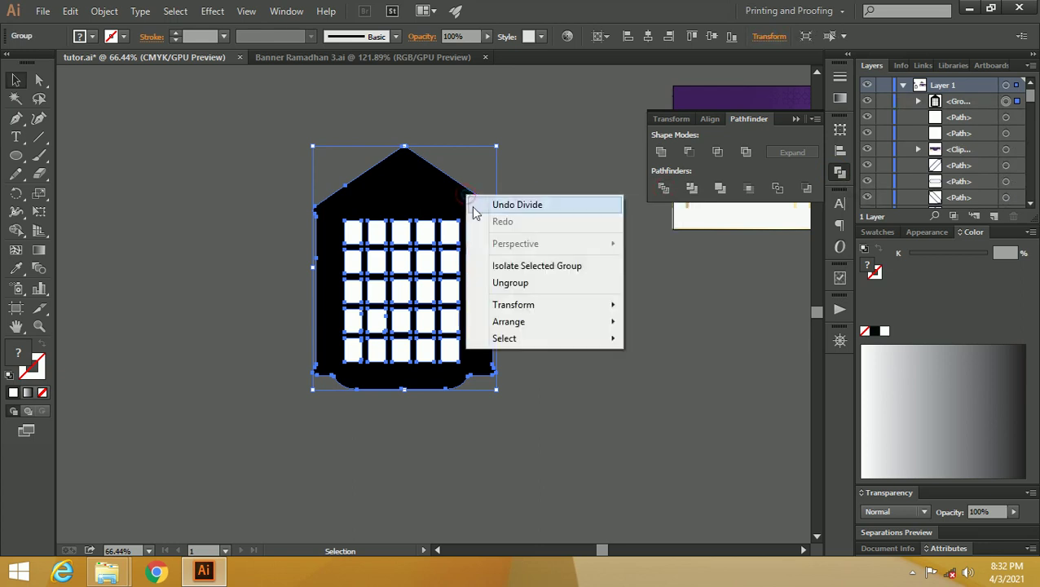
{"action": "left_click", "coordinate": [510, 282]}
{"action": "left_click", "coordinate": [516, 274]}
- Move the black lantern body off the white window panes and delete the panes
{"action": "left_click_drag", "start_coordinate": [475, 199], "coordinate": [613, 265]}
{"action": "left_click_drag", "start_coordinate": [528, 249], "coordinate": [538, 254]}
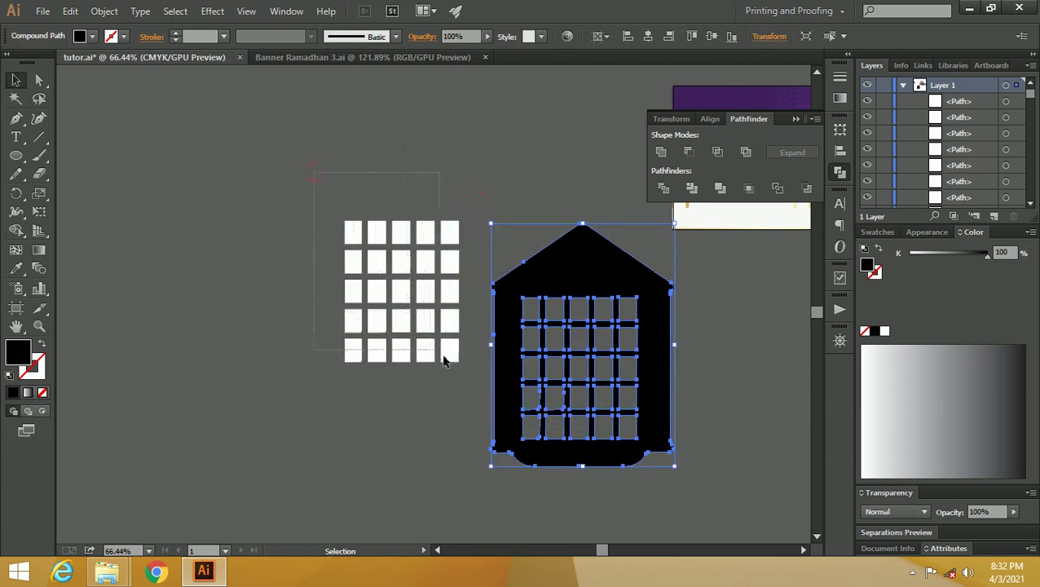
{"action": "left_click", "coordinate": [446, 326]}
{"action": "key", "text": "Delete"}
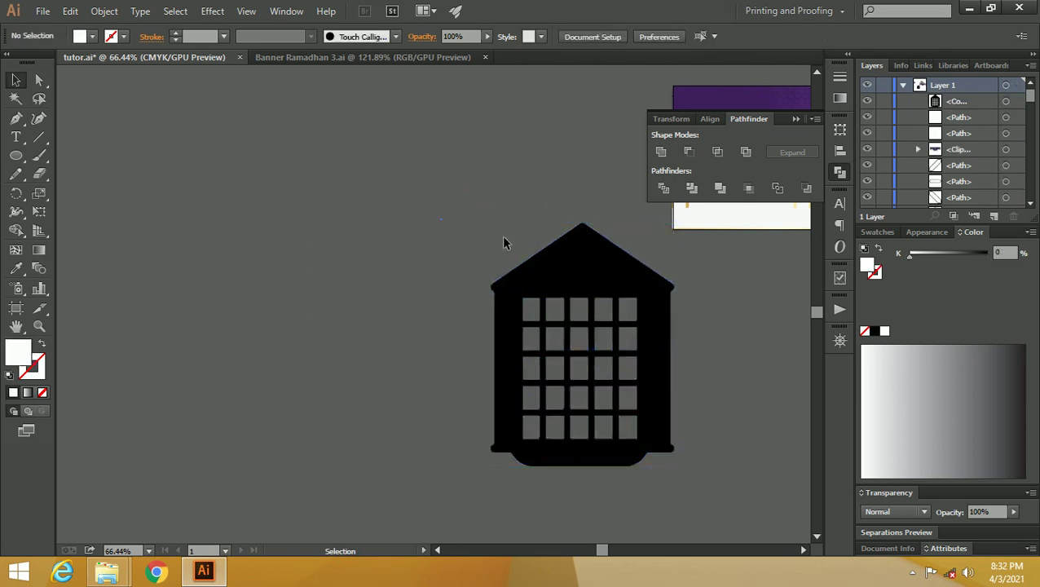
- Scale the black lantern down to a small ornament and place it on the empty canvas beside the banner's upper-left corner
{"action": "key", "text": "ctrl+0"}
{"action": "key", "text": "v"}
{"action": "left_click", "coordinate": [492, 284]}
{"action": "left_click_drag", "start_coordinate": [543, 381], "coordinate": [476, 300]}
{"action": "left_click_drag", "start_coordinate": [454, 260], "coordinate": [471, 213]}
{"action": "key", "text": "z"}
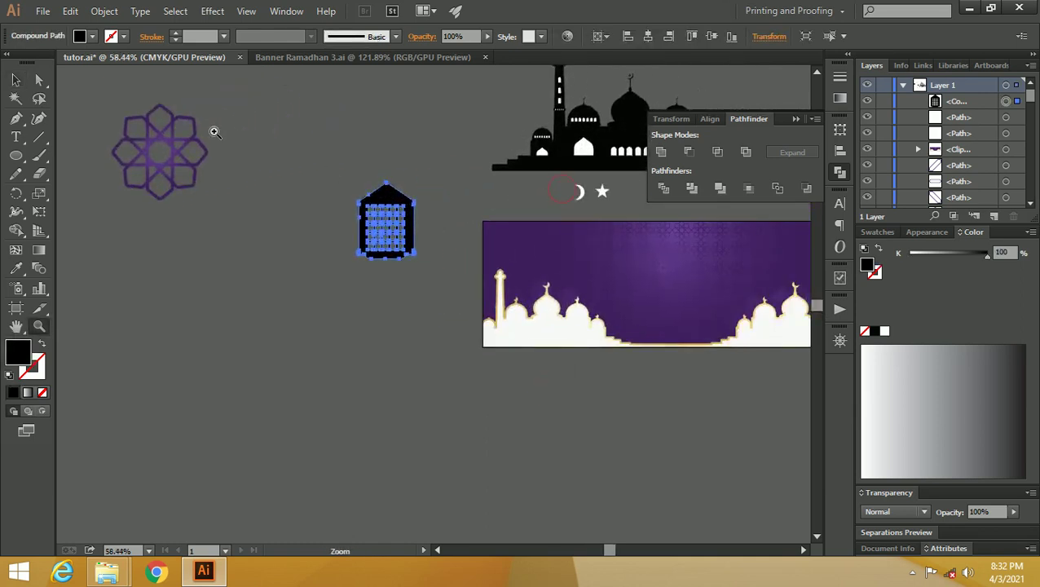
{"action": "left_click", "coordinate": [30, 80]}
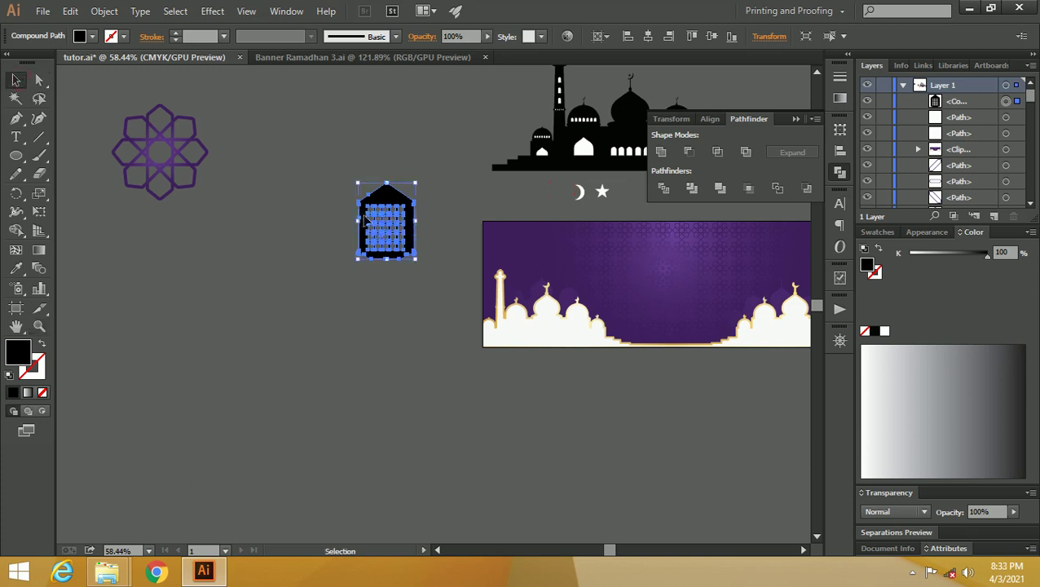
{"action": "left_click", "coordinate": [305, 195]}
{"action": "left_click_drag", "start_coordinate": [506, 281], "coordinate": [352, 234]}
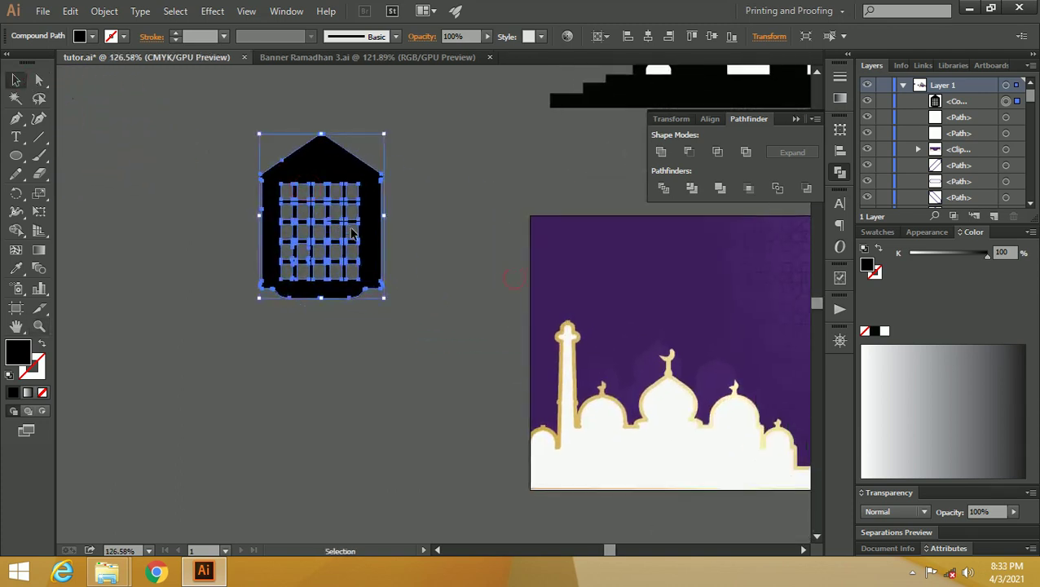
{"action": "left_click", "coordinate": [797, 119]}
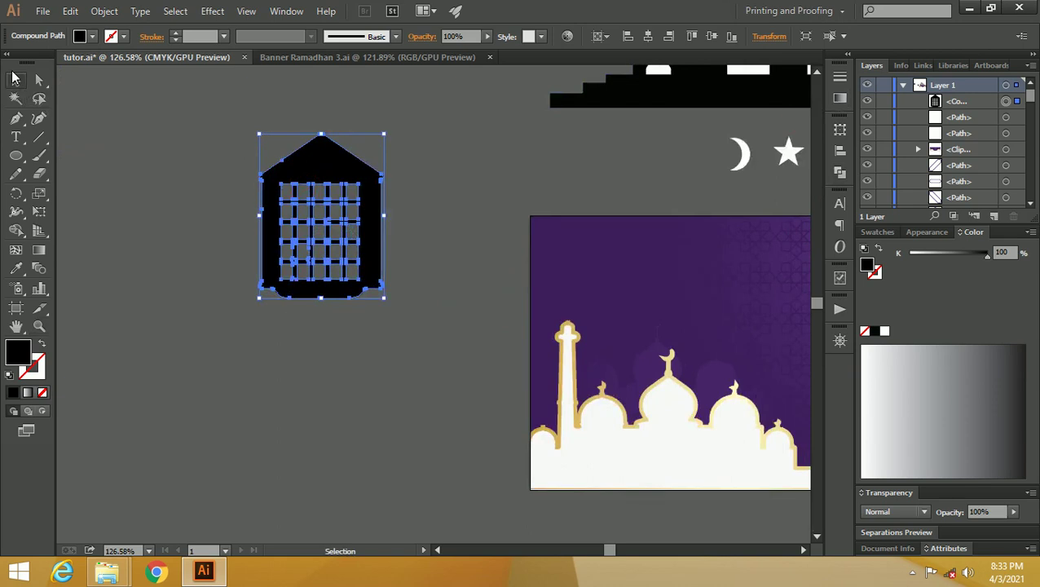
{"action": "left_click_drag", "start_coordinate": [258, 299], "coordinate": [335, 198]}
- Move the white crescent and the white star next to the lantern, in one row
{"action": "left_click_drag", "start_coordinate": [732, 156], "coordinate": [428, 167]}
{"action": "left_click_drag", "start_coordinate": [799, 163], "coordinate": [485, 188]}
{"action": "left_click", "coordinate": [536, 192]}
- Look through the gradient presets and the swatches for a gold gradient for the star
{"action": "key", "text": "z"}
{"action": "left_click", "coordinate": [557, 309]}
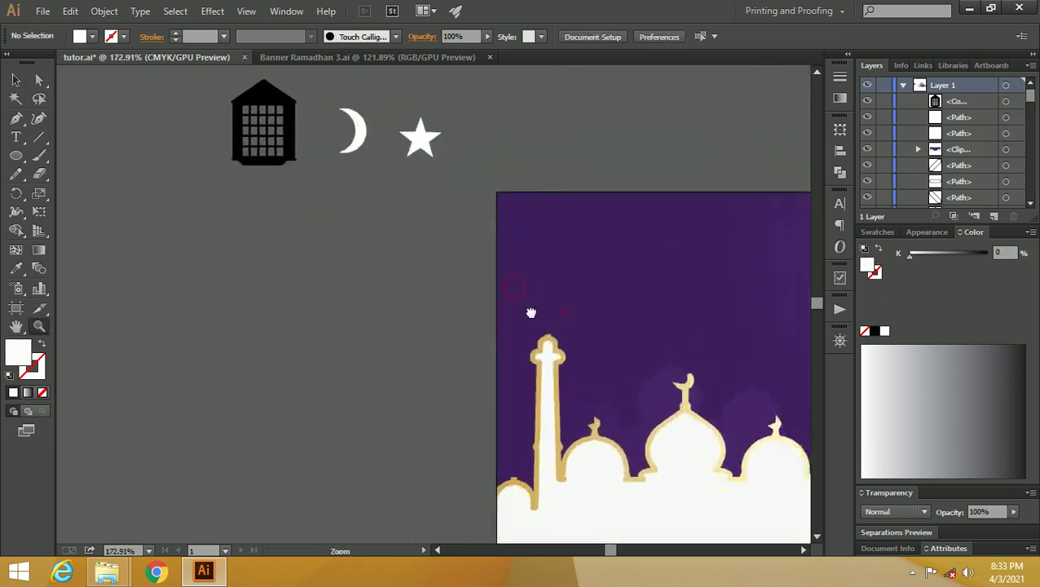
{"action": "left_click", "coordinate": [549, 335]}
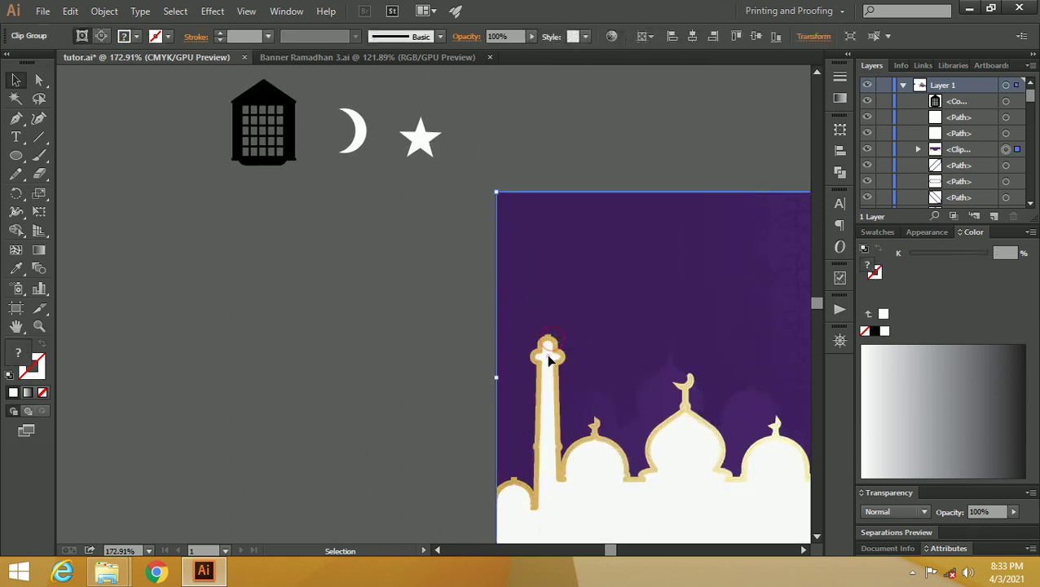
{"action": "left_click", "coordinate": [484, 153]}
{"action": "left_click", "coordinate": [416, 156]}
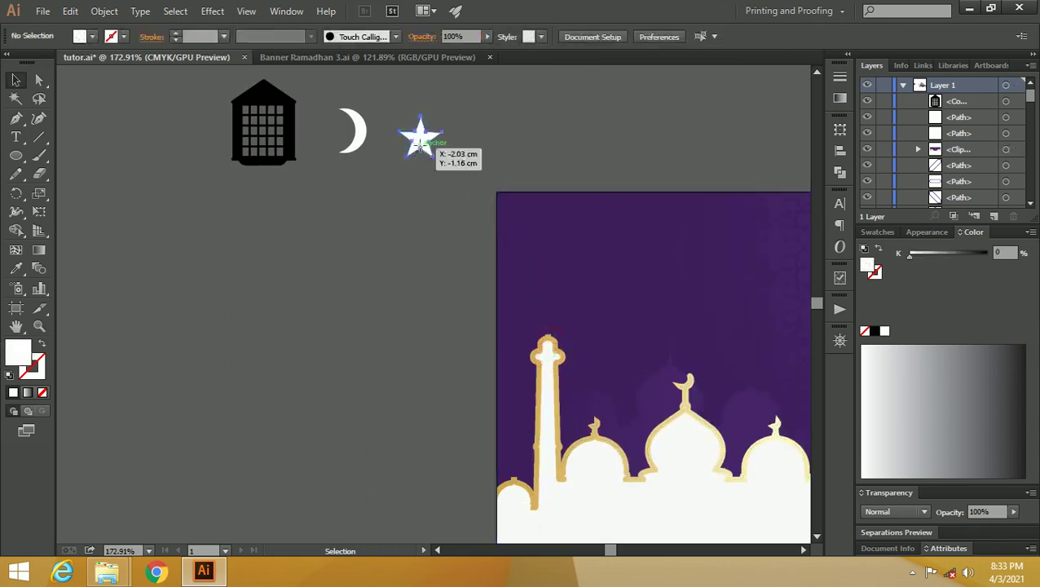
{"action": "left_click", "coordinate": [839, 98]}
{"action": "left_click", "coordinate": [669, 89]}
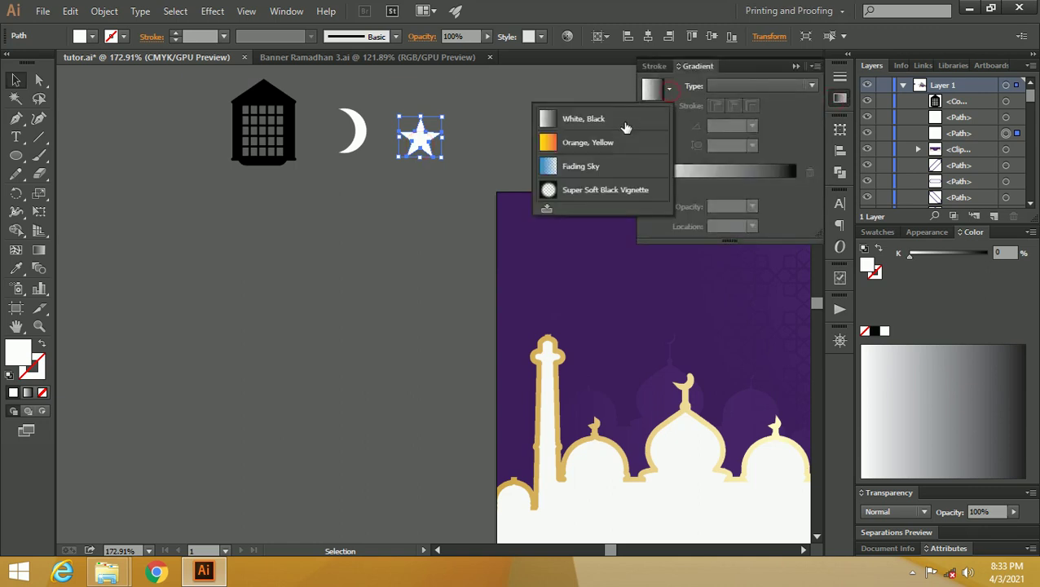
{"action": "left_click", "coordinate": [687, 97]}
{"action": "left_click", "coordinate": [876, 232]}
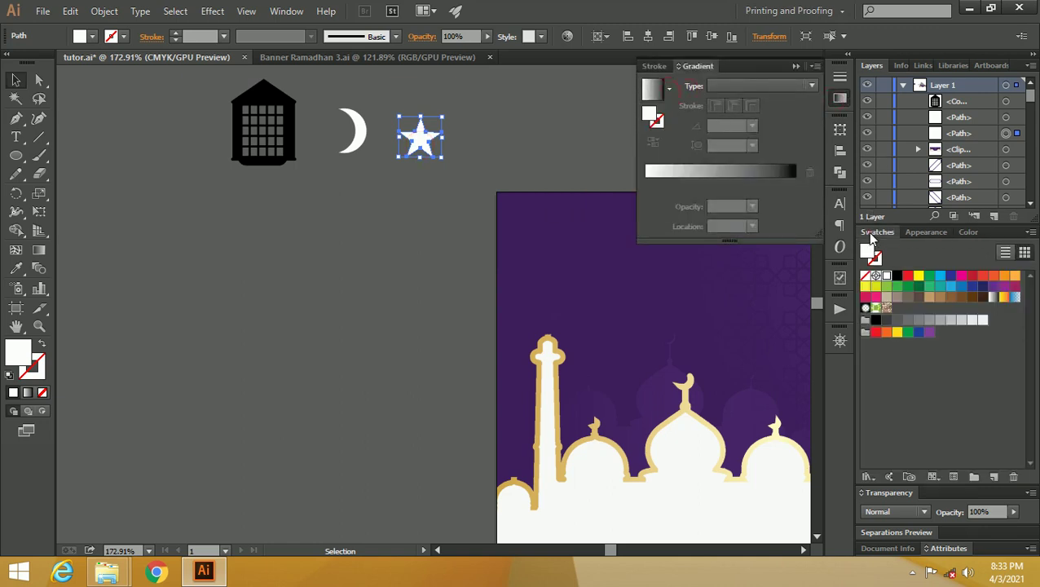
{"action": "left_click", "coordinate": [548, 150]}
{"action": "scroll", "coordinate": [554, 269], "scroll_direction": "down", "scroll_amount": 2}
{"action": "left_click", "coordinate": [548, 304]}
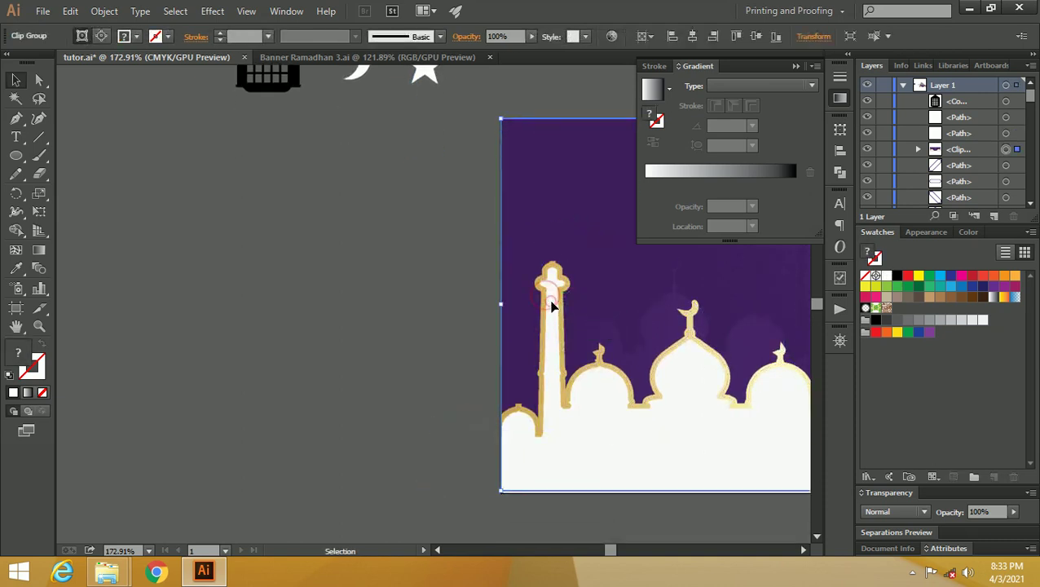
{"action": "right_click", "coordinate": [556, 288]}
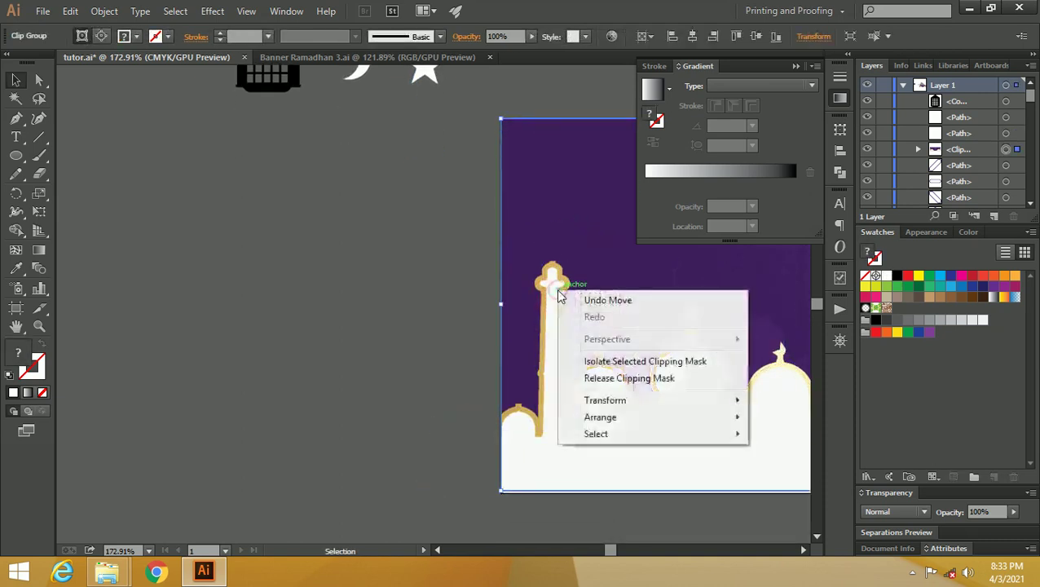
{"action": "left_click", "coordinate": [584, 362]}
{"action": "left_click_drag", "start_coordinate": [631, 244], "coordinate": [514, 260]}
{"action": "key", "text": "ctrl+z"}
- Place a copy of the clipped banner artwork below the artboard, shifted to the left
{"action": "key", "text": "z"}
{"action": "left_click_drag", "start_coordinate": [546, 226], "coordinate": [408, 243]}
{"action": "key", "text": "space"}
{"action": "left_click_drag", "start_coordinate": [610, 263], "coordinate": [391, 245]}
{"action": "key", "text": "v"}
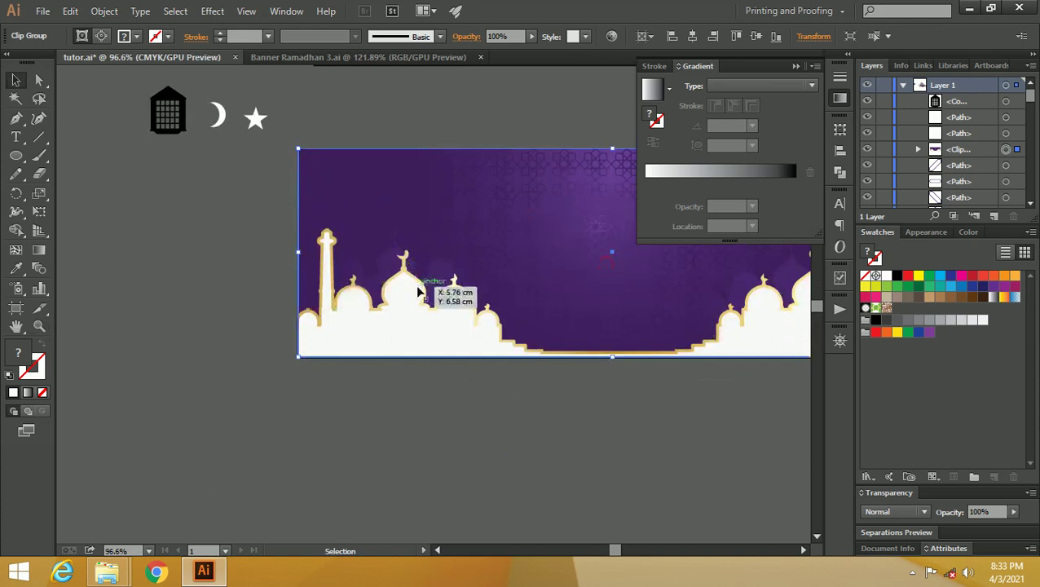
{"action": "key", "text": "z"}
{"action": "left_click_drag", "start_coordinate": [516, 246], "coordinate": [406, 263]}
{"action": "key", "text": "space"}
{"action": "left_click_drag", "start_coordinate": [506, 325], "coordinate": [343, 407]}
{"action": "key", "text": "v"}
- Release the clipping mask of the banner copy and ungroup its contents
{"action": "right_click", "coordinate": [343, 404]}
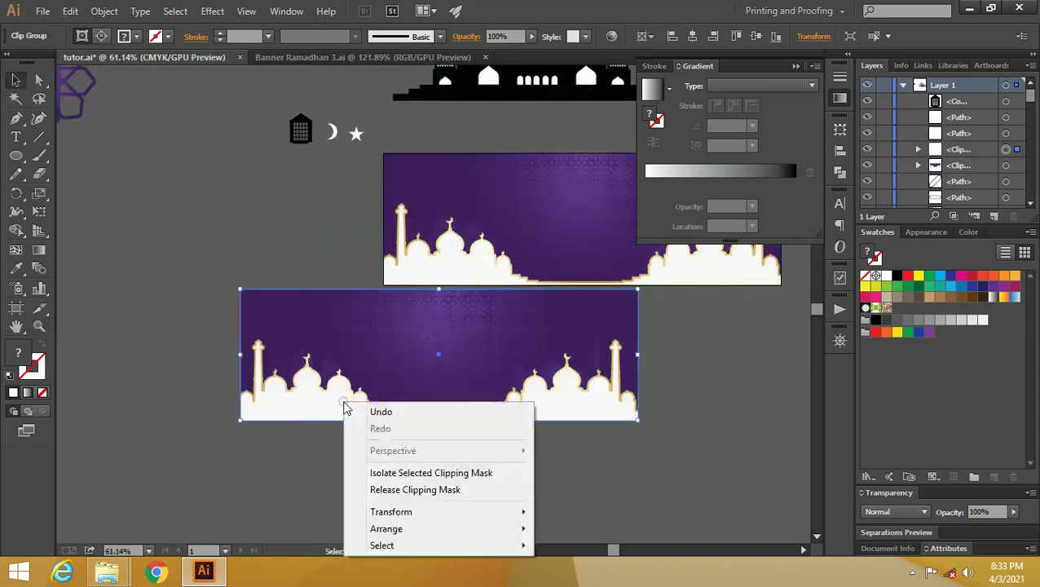
{"action": "left_click", "coordinate": [412, 489]}
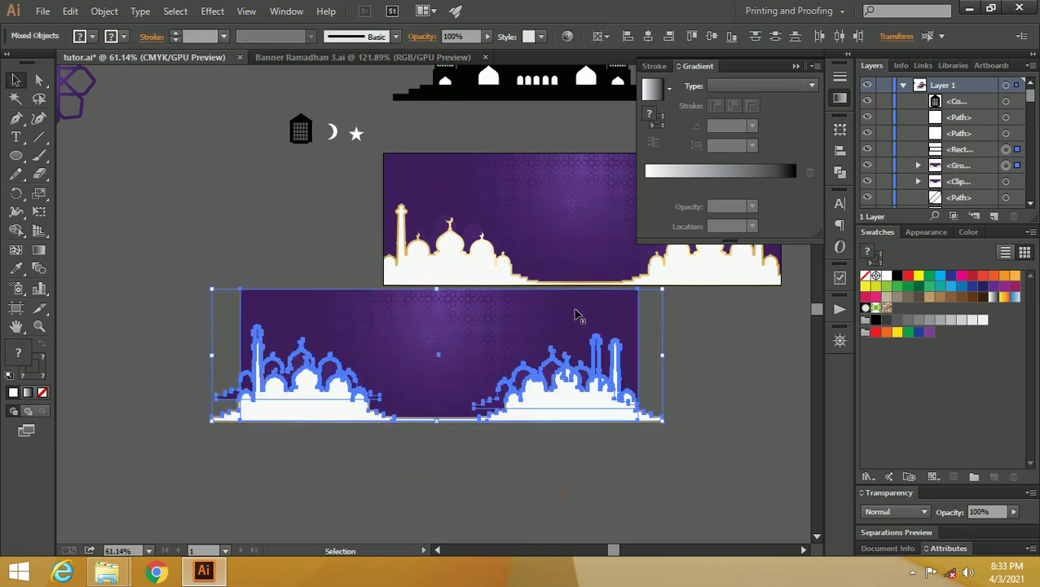
{"action": "left_click", "coordinate": [666, 323]}
{"action": "left_click", "coordinate": [604, 307]}
{"action": "right_click", "coordinate": [607, 310]}
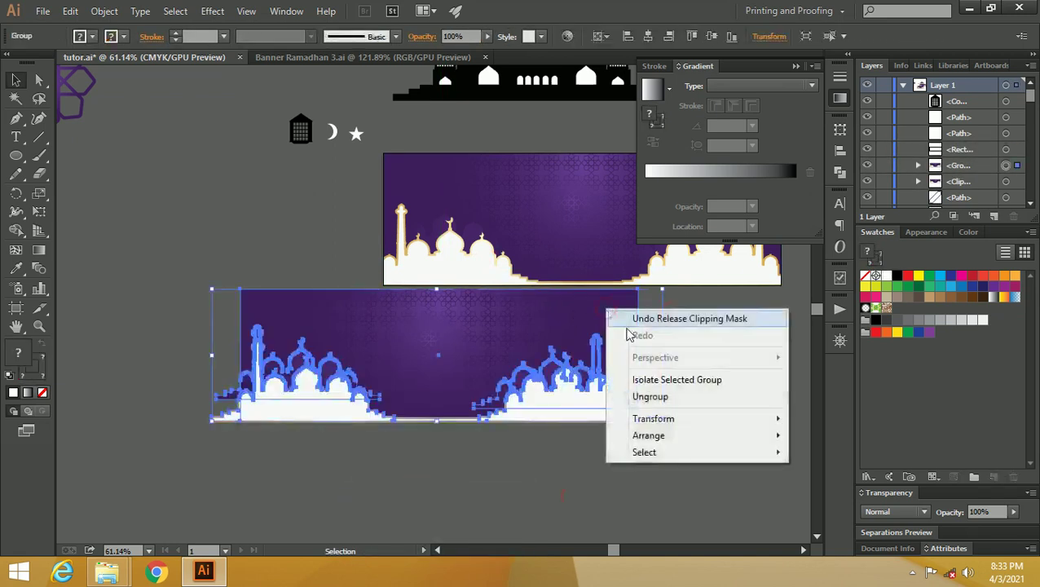
{"action": "left_click", "coordinate": [652, 397]}
- Delete the purple background from the banner copy
{"action": "left_click", "coordinate": [690, 364]}
{"action": "left_click", "coordinate": [638, 313]}
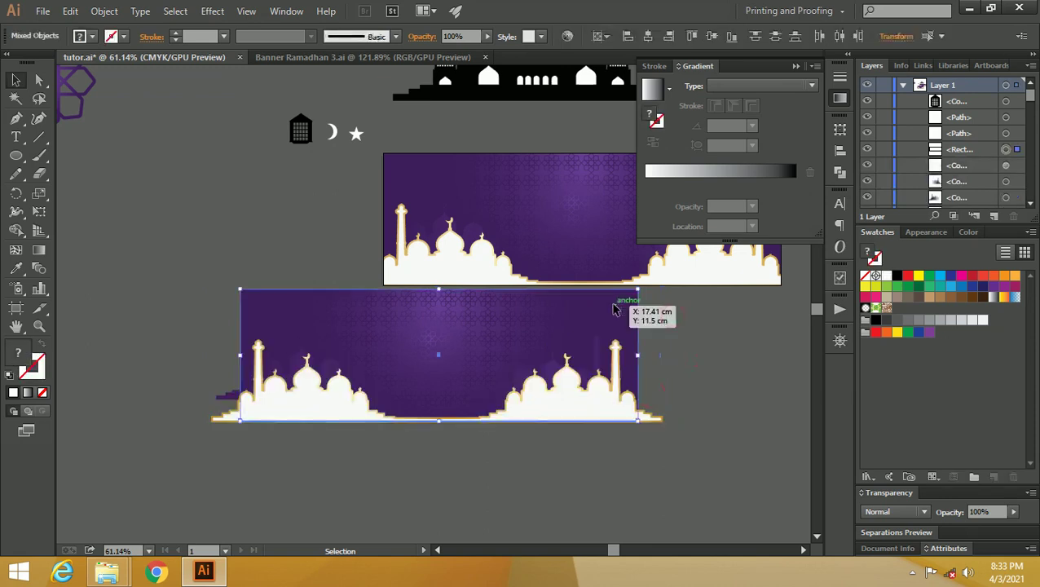
{"action": "key", "text": "Delete"}
- Move the copied gold-outlined white mosques to the left and delete the right purple mosque silhouette
{"action": "left_click", "coordinate": [624, 346]}
{"action": "left_click_drag", "start_coordinate": [675, 349], "coordinate": [506, 367]}
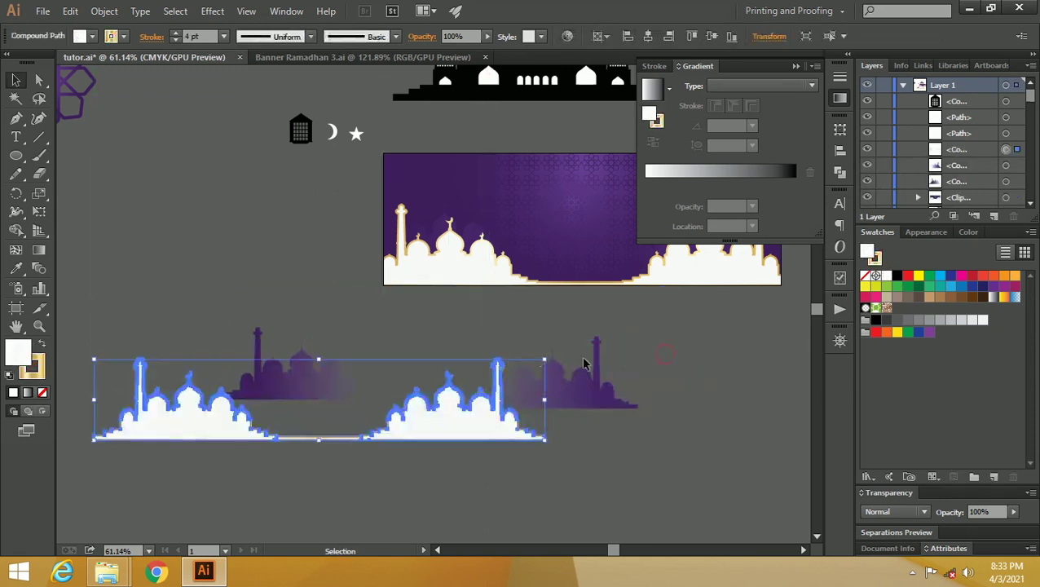
{"action": "left_click", "coordinate": [675, 373]}
{"action": "left_click_drag", "start_coordinate": [589, 370], "coordinate": [498, 379]}
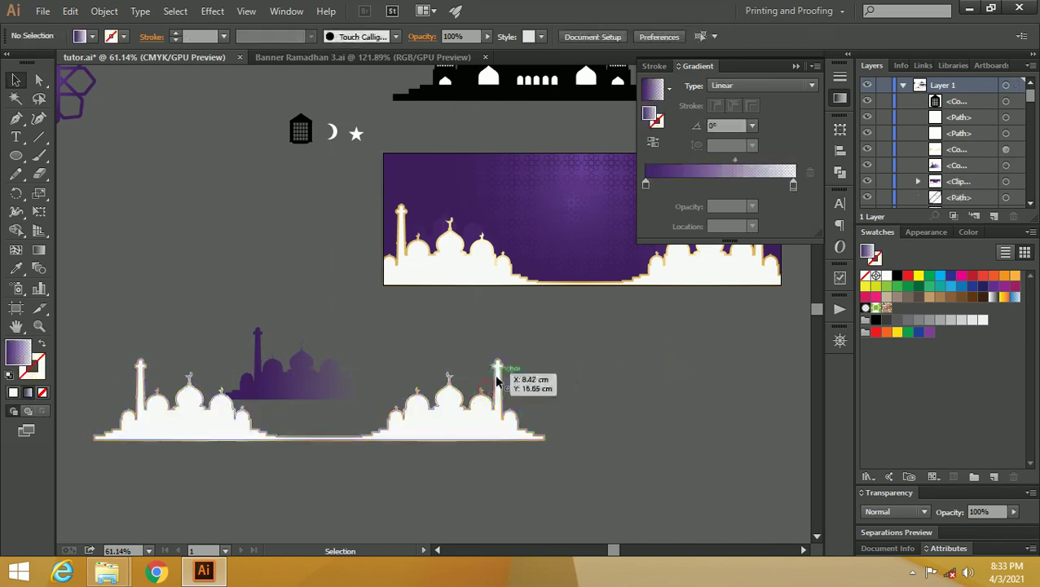
- Fill the lantern with the gold gradient of the mosque outline and remove the lantern's stroke
{"action": "left_click", "coordinate": [493, 390]}
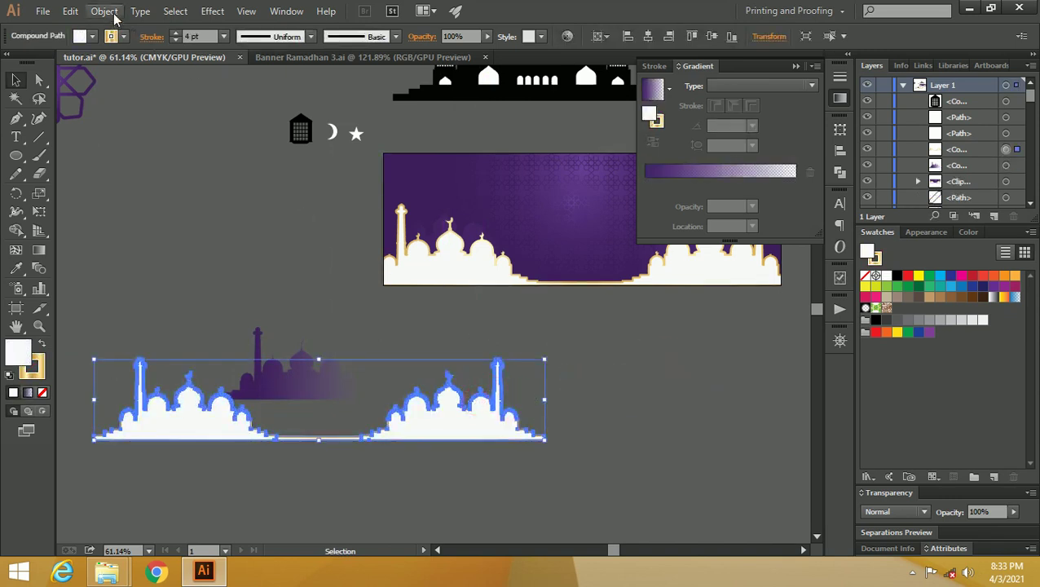
{"action": "left_click", "coordinate": [35, 370]}
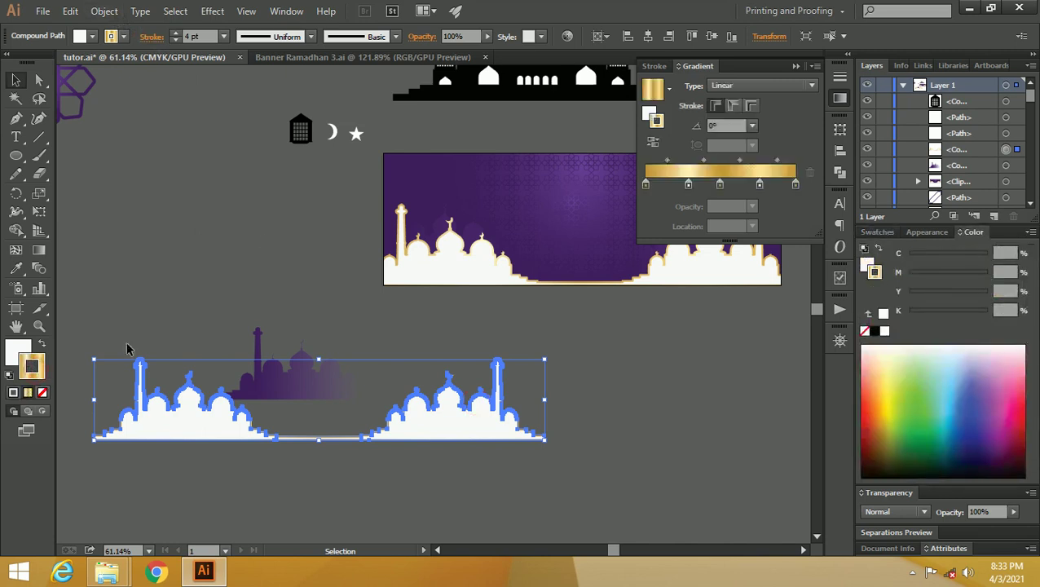
{"action": "left_click", "coordinate": [303, 135]}
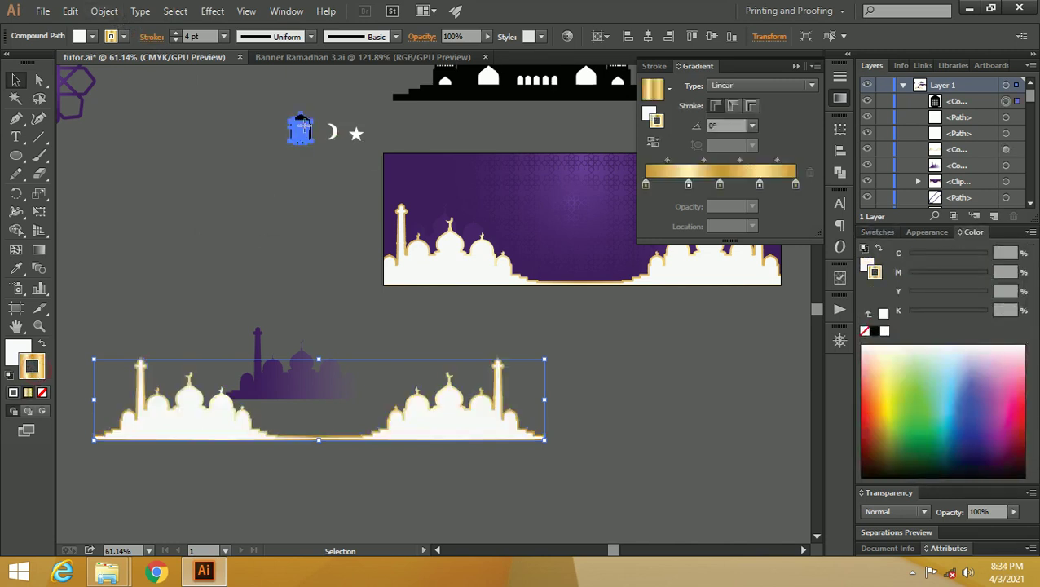
{"action": "left_click", "coordinate": [29, 393]}
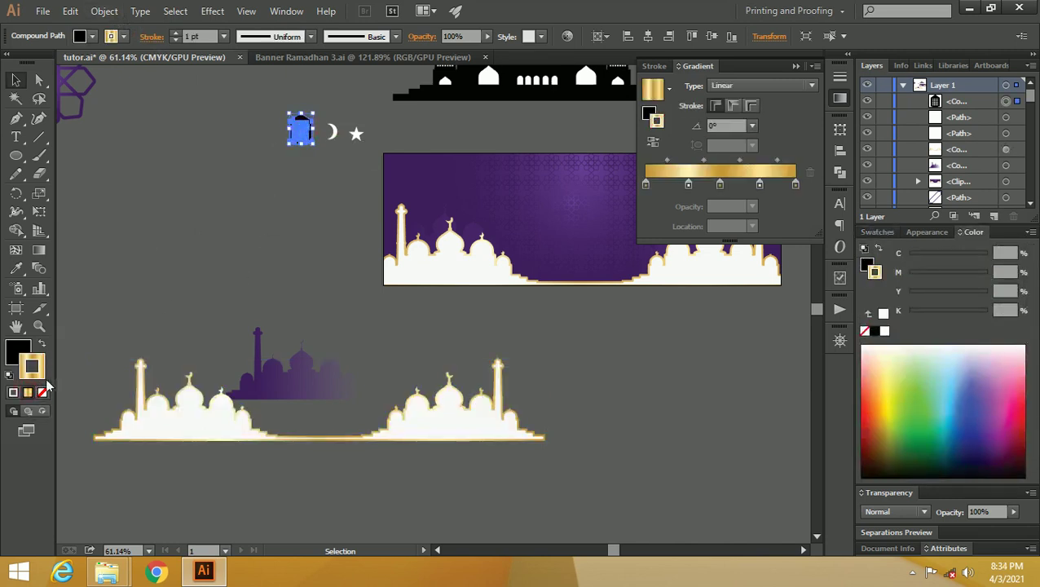
{"action": "left_click", "coordinate": [42, 346]}
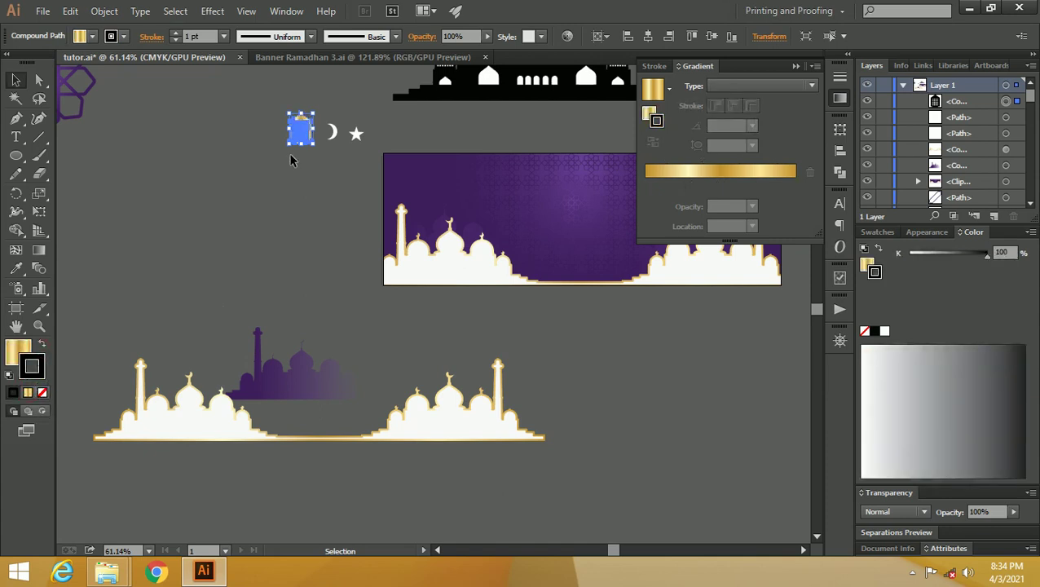
{"action": "left_click", "coordinate": [44, 395]}
{"action": "left_click", "coordinate": [223, 252]}
{"action": "key", "text": "z"}
{"action": "mouse_move", "coordinate": [273, 103]}
{"action": "left_mouse_down"}
{"action": "mouse_move", "coordinate": [533, 245]}
{"action": "mouse_move", "coordinate": [345, 282]}
{"action": "left_mouse_up"}
{"action": "key", "text": "v"}
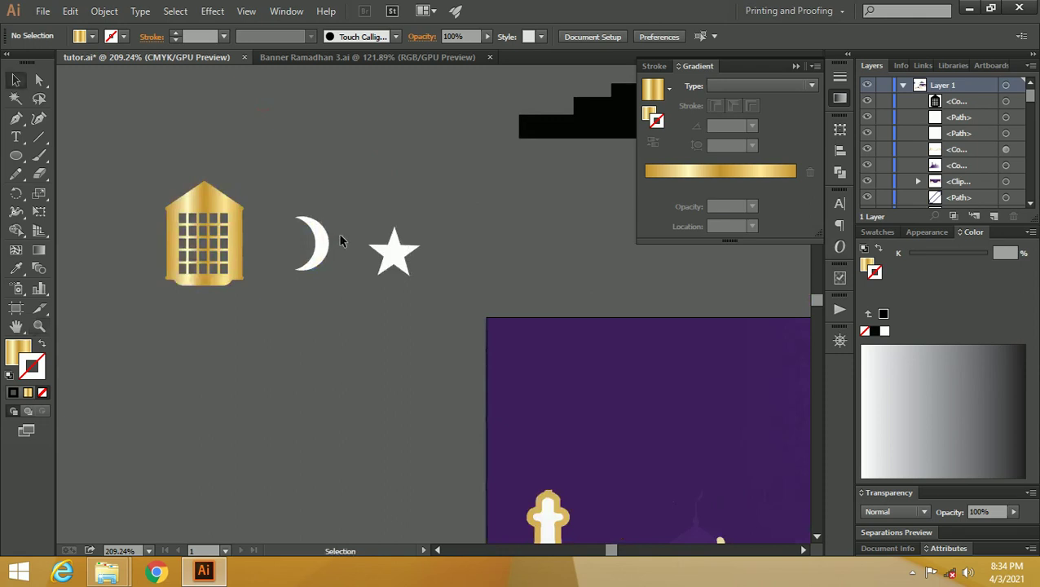
- Fill the white crescent and the white star with the lantern's gold gradient
{"action": "left_click", "coordinate": [320, 237]}
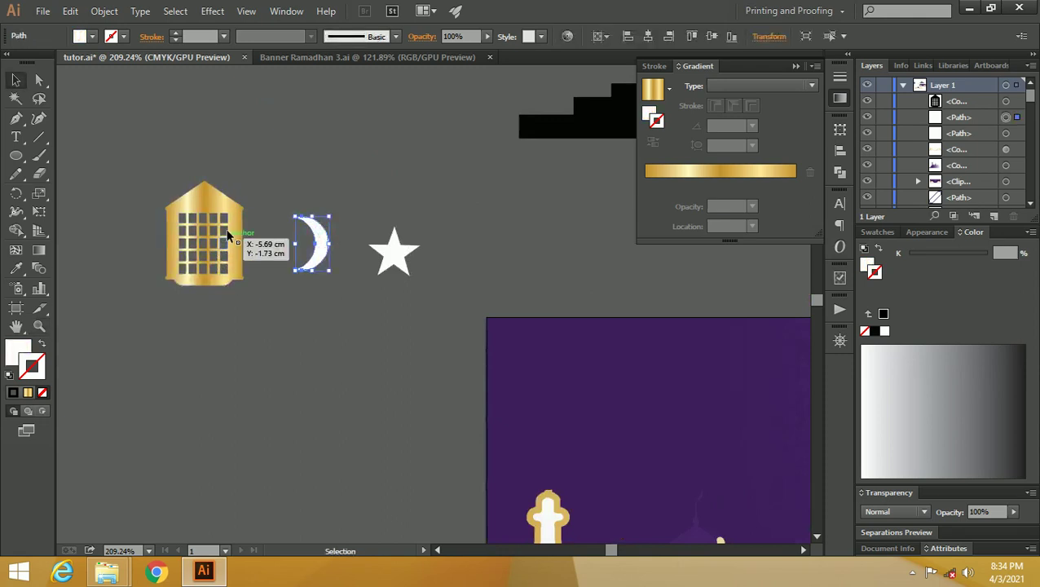
{"action": "key", "text": "i"}
{"action": "left_click", "coordinate": [180, 257]}
{"action": "key", "text": "v"}
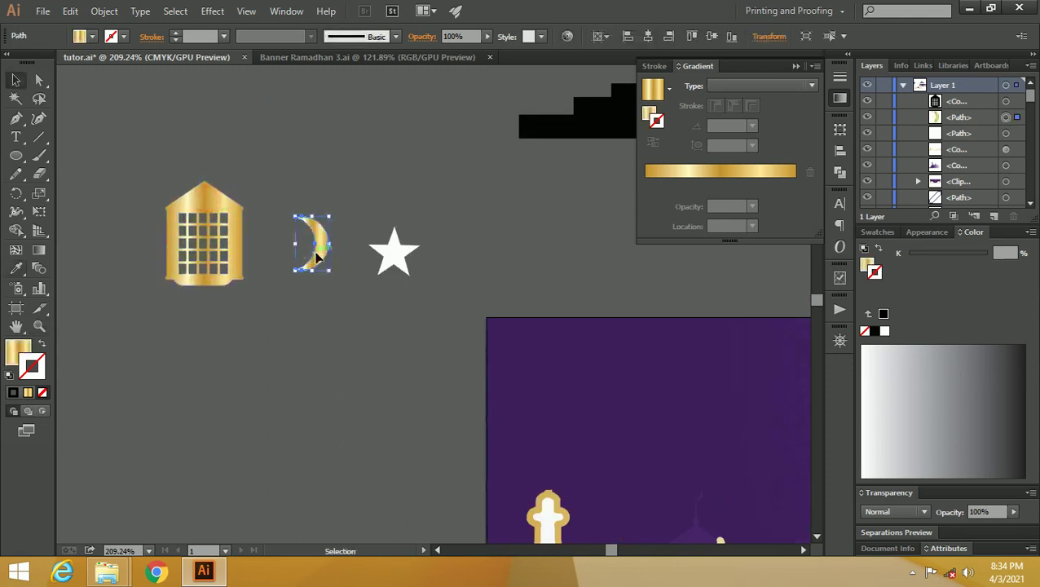
{"action": "left_click", "coordinate": [392, 252]}
{"action": "key", "text": "i"}
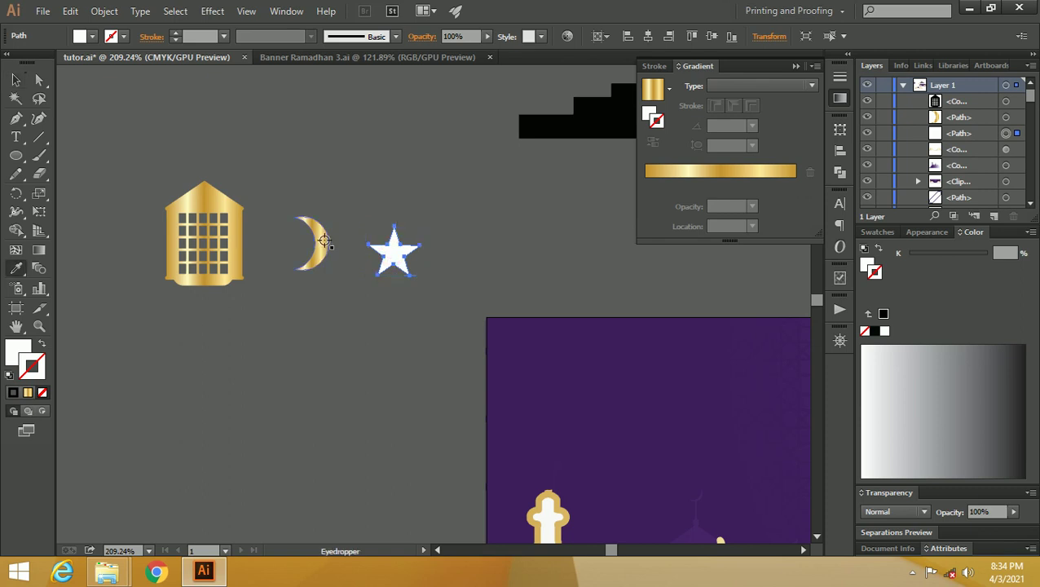
{"action": "left_click", "coordinate": [323, 243]}
- Redirect the gold gradients of the crescent and the star so that they run diagonally across each shape
{"action": "key", "text": "g"}
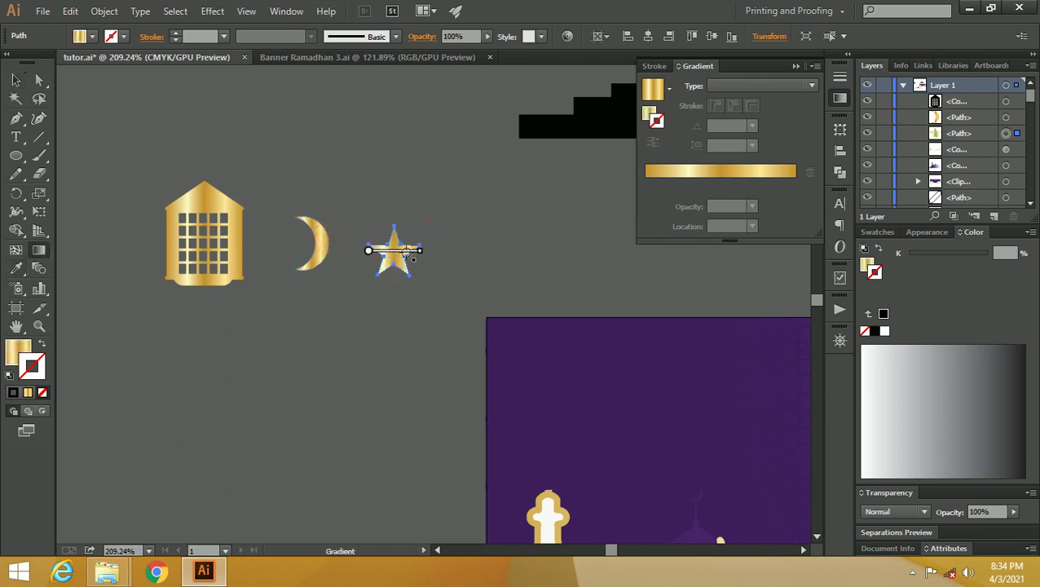
{"action": "left_click", "coordinate": [21, 349]}
{"action": "left_click_drag", "start_coordinate": [408, 223], "coordinate": [355, 294]}
{"action": "left_click_drag", "start_coordinate": [330, 208], "coordinate": [278, 271]}
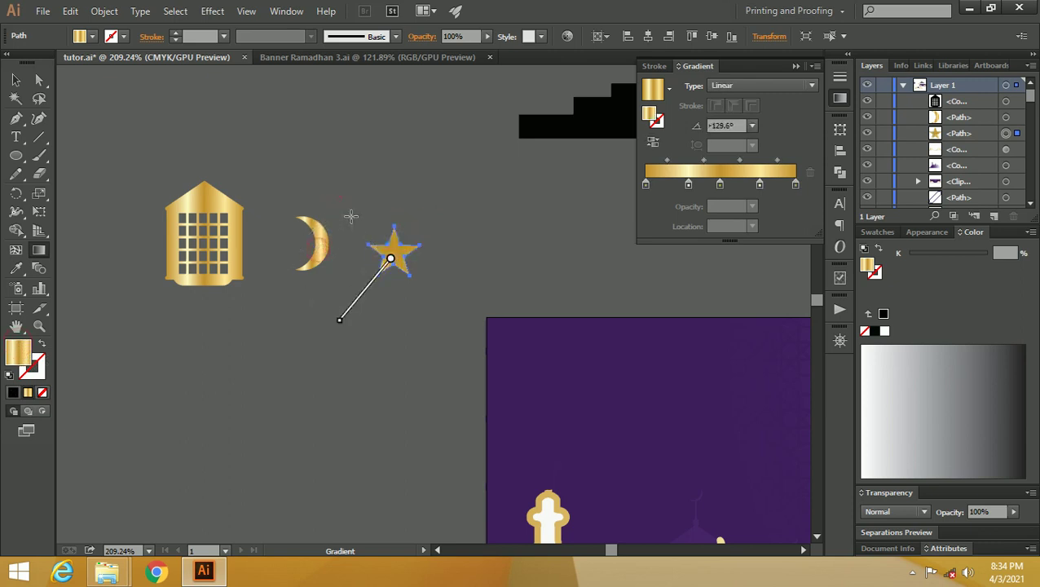
{"action": "left_click", "coordinate": [318, 238], "text": "ctrl"}
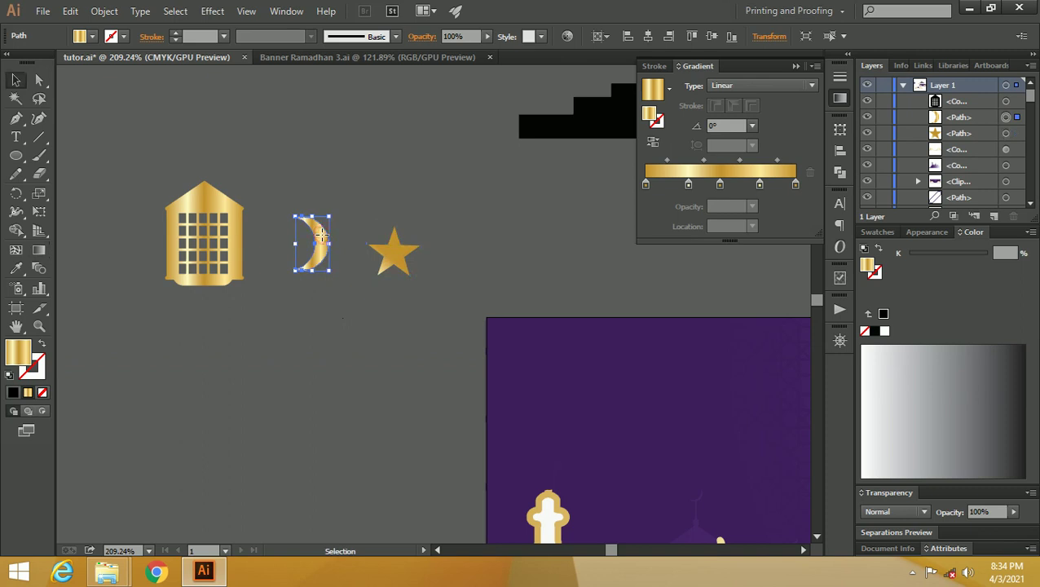
{"action": "left_click_drag", "start_coordinate": [339, 205], "coordinate": [284, 270]}
{"action": "key", "text": "v"}
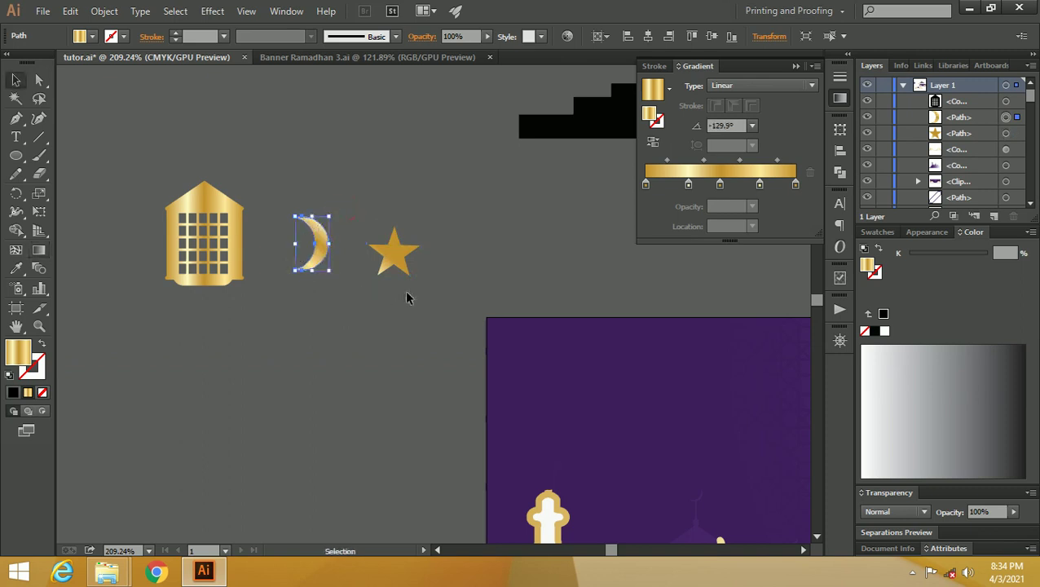
{"action": "left_click", "coordinate": [399, 257]}
{"action": "key", "text": "g"}
{"action": "left_click_drag", "start_coordinate": [368, 298], "coordinate": [398, 259]}
{"action": "key", "text": "v"}
- Redirect the lantern's gold gradient diagonally from its upper right to its lower left
{"action": "left_click", "coordinate": [215, 202]}
{"action": "key", "text": "g"}
{"action": "mouse_move", "coordinate": [245, 175]}
{"action": "left_mouse_down"}
{"action": "mouse_move", "coordinate": [193, 290]}
{"action": "mouse_move", "coordinate": [175, 293]}
{"action": "left_mouse_up"}
{"action": "left_click", "coordinate": [15, 79]}
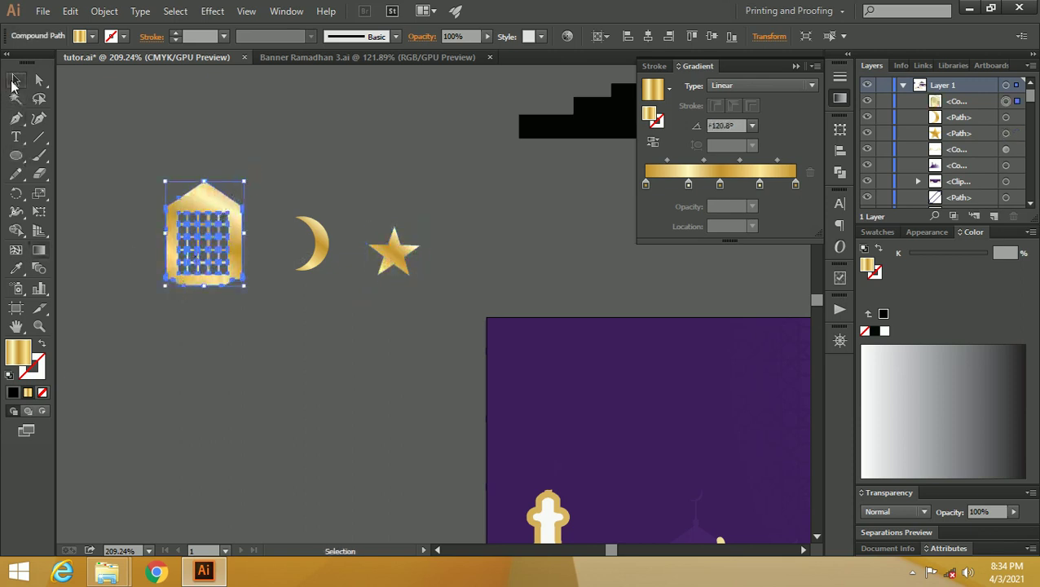
{"action": "left_click", "coordinate": [116, 105]}
- Draw a vertical line above the lantern's roof peak
{"action": "key", "text": "z"}
{"action": "scroll", "coordinate": [267, 202], "scroll_direction": "down", "scroll_amount": 2}
{"action": "left_click_drag", "start_coordinate": [189, 173], "coordinate": [265, 289]}
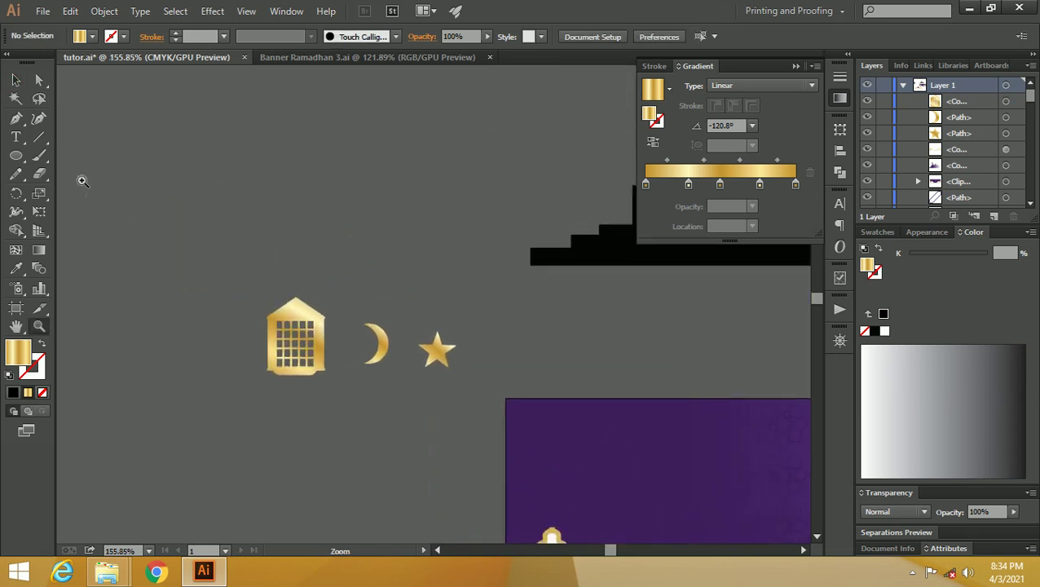
{"action": "left_click", "coordinate": [39, 137]}
{"action": "left_click_drag", "start_coordinate": [294, 159], "coordinate": [294, 282]}
{"action": "key", "text": "v"}
- Give the vertical line a 2 pt gold gradient stroke
{"action": "left_click", "coordinate": [36, 373]}
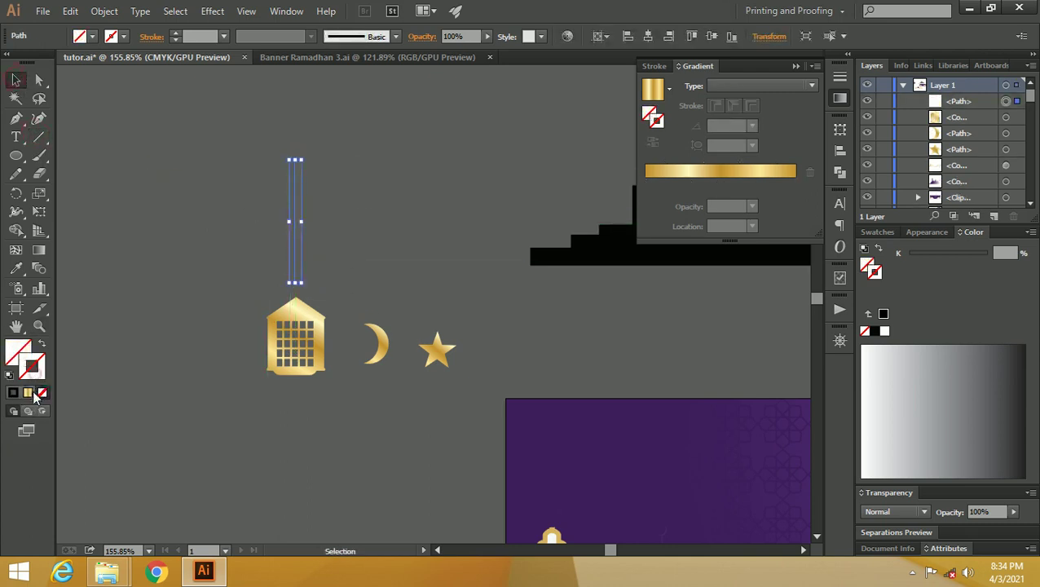
{"action": "left_click", "coordinate": [28, 392]}
{"action": "left_click", "coordinate": [178, 34]}
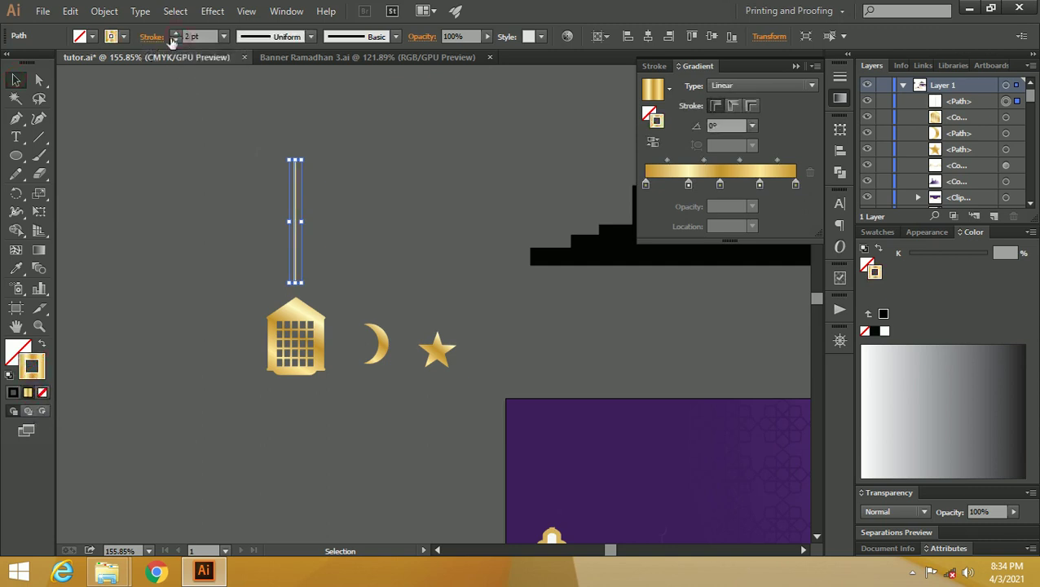
- Make the vertical line a dashed stroke with round caps, round joins and 4 pt dashes
{"action": "left_click", "coordinate": [150, 36]}
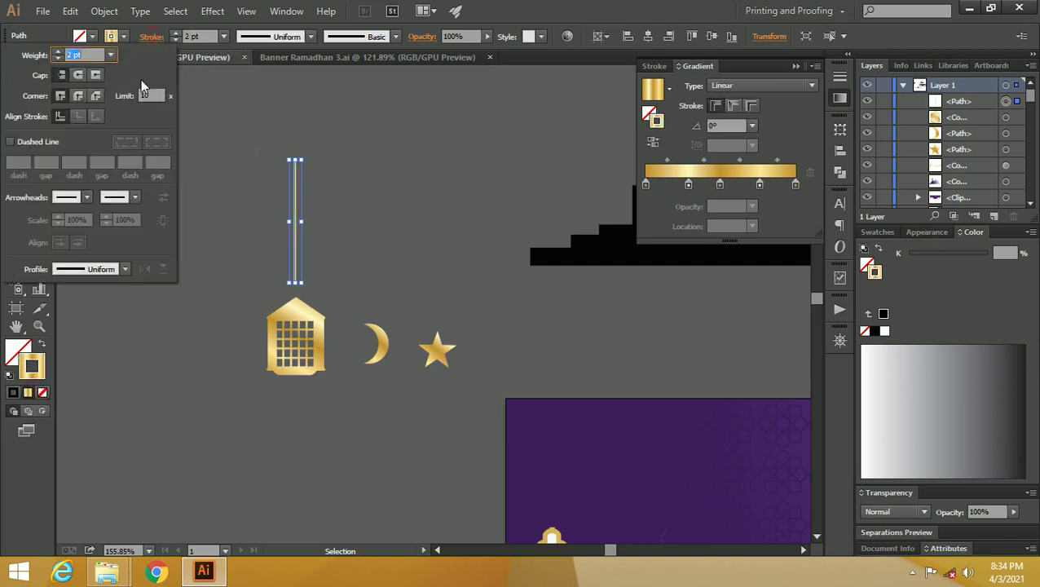
{"action": "left_click", "coordinate": [78, 96]}
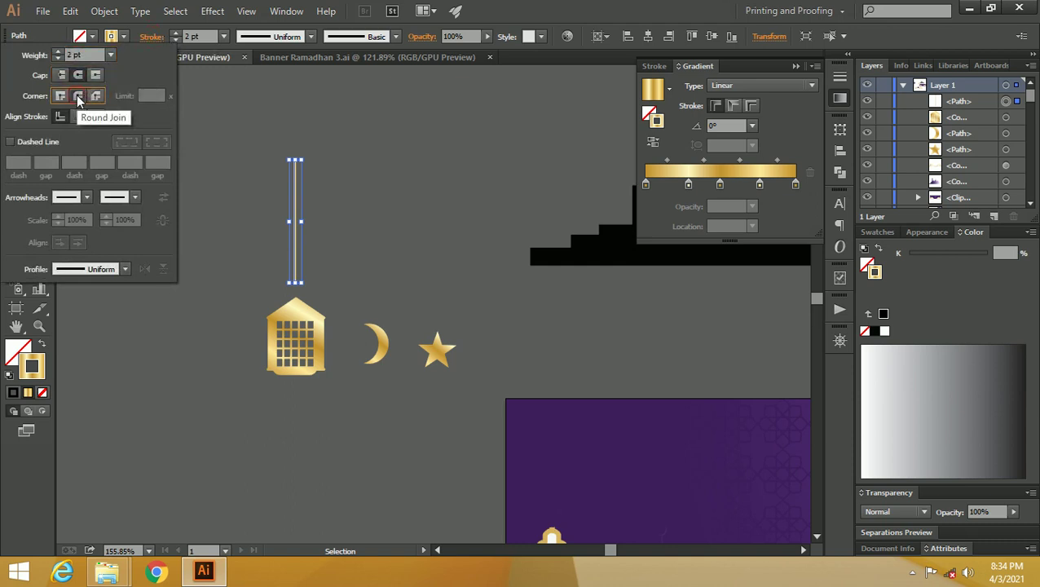
{"action": "left_click", "coordinate": [11, 142]}
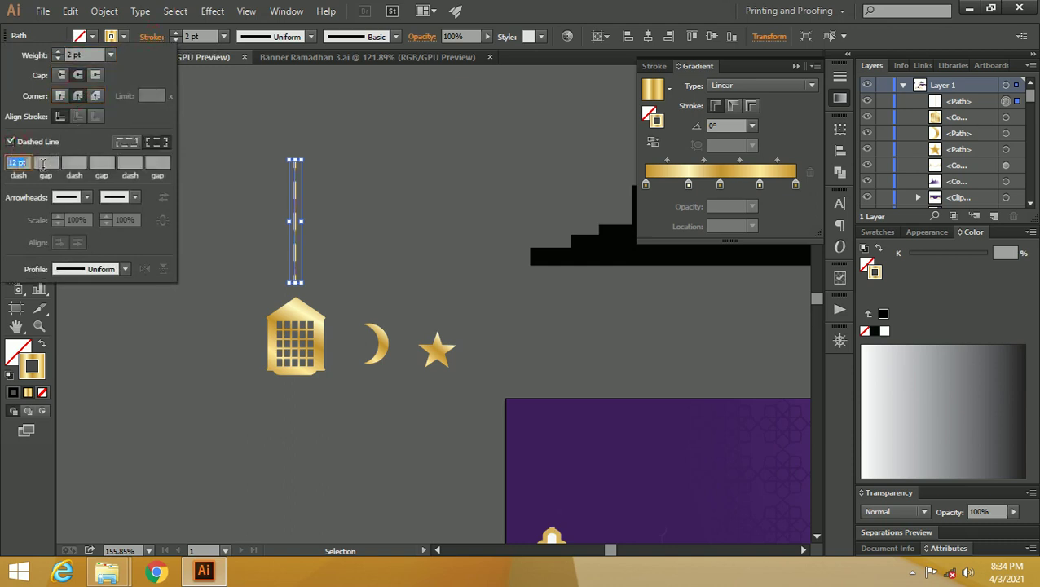
{"action": "left_click", "coordinate": [17, 162]}
{"action": "left_click", "coordinate": [45, 162]}
{"action": "double_click", "coordinate": [10, 162]}
{"action": "type", "text": "4"}
{"action": "key", "text": "Tab"}
{"action": "left_click", "coordinate": [197, 144]}
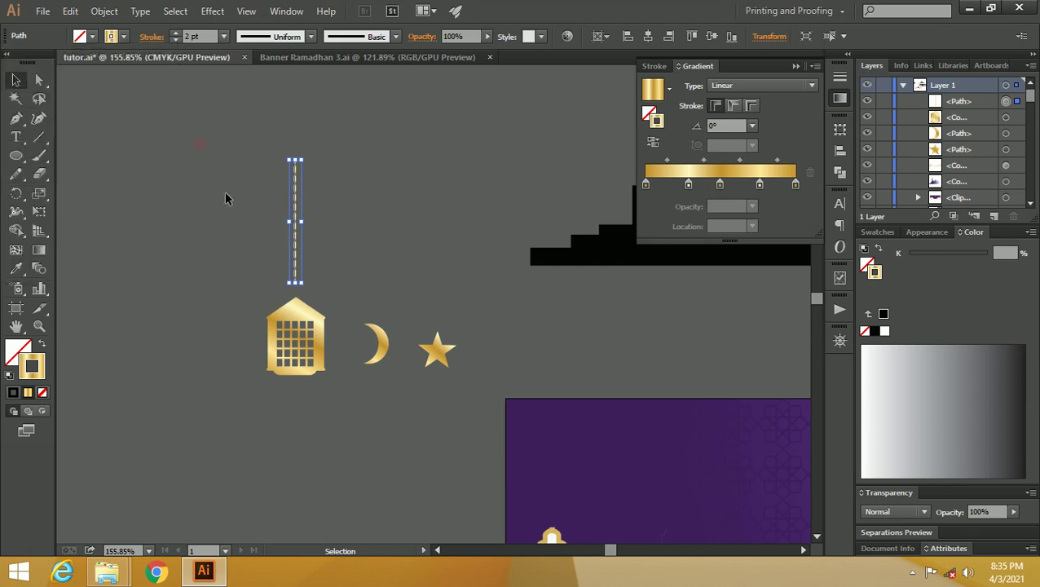
{"action": "left_click", "coordinate": [369, 204]}
- Draw a small gold circle between the dashed line and the lantern's peak, and turn off its dashed stroke
{"action": "key", "text": "z"}
{"action": "left_click_drag", "start_coordinate": [334, 324], "coordinate": [362, 302]}
{"action": "key", "text": "l"}
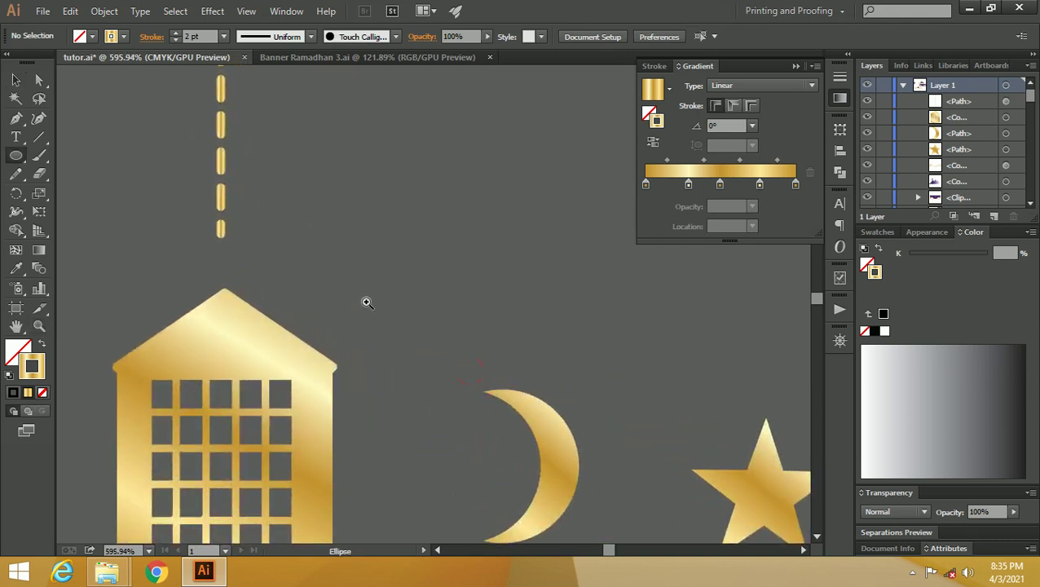
{"action": "left_click_drag", "start_coordinate": [209, 252], "coordinate": [231, 282]}
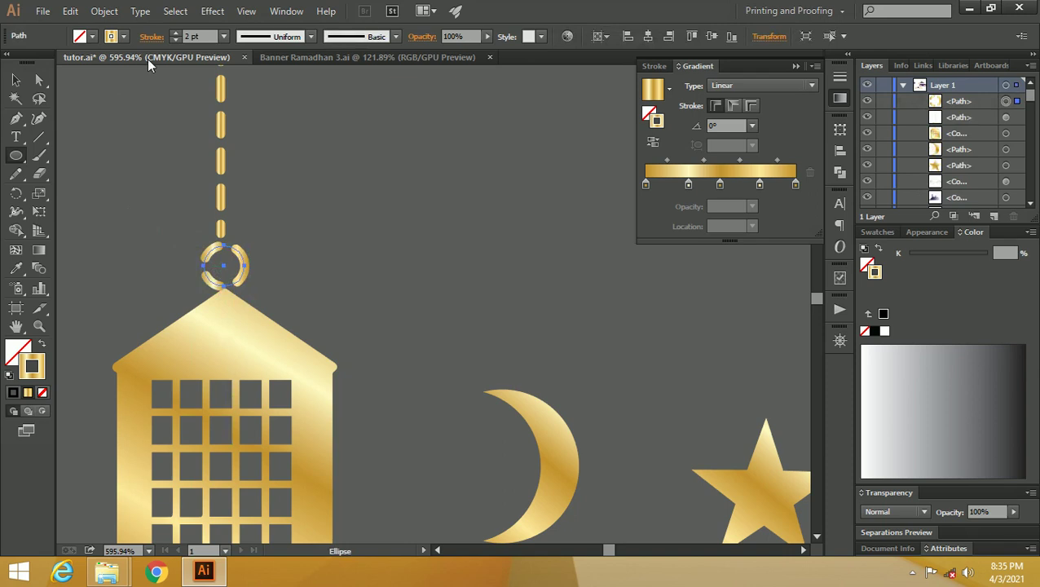
{"action": "left_click", "coordinate": [152, 37]}
{"action": "left_click", "coordinate": [21, 161]}
{"action": "left_click", "coordinate": [11, 141]}
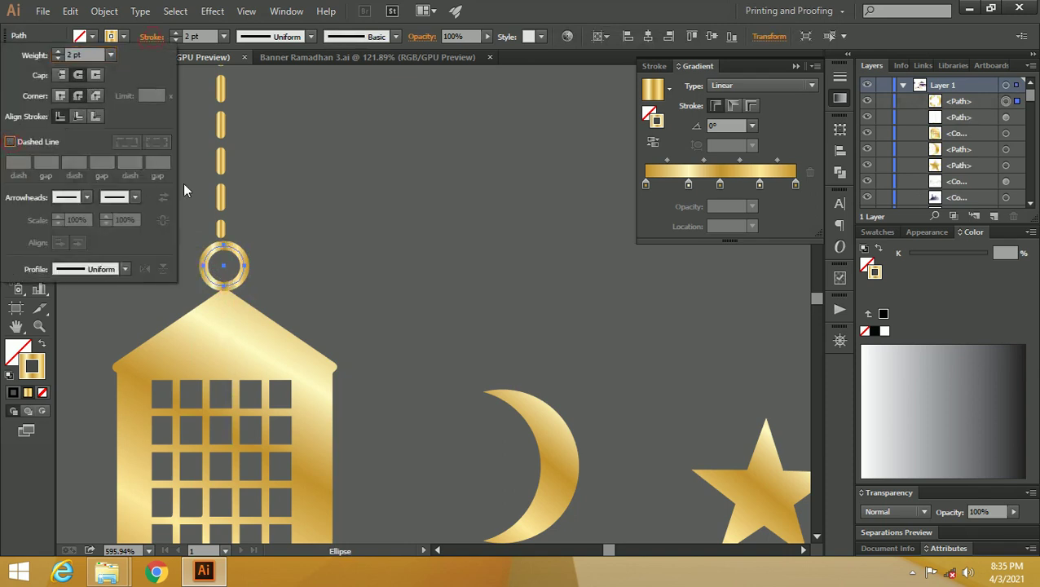
{"action": "key", "text": "v"}
{"action": "left_click", "coordinate": [271, 184]}
- Shrink the ring onto the lantern's peak and set its stroke weight to 1 pt
{"action": "left_click", "coordinate": [236, 253]}
{"action": "left_click_drag", "start_coordinate": [243, 249], "coordinate": [244, 275]}
{"action": "left_click", "coordinate": [235, 263]}
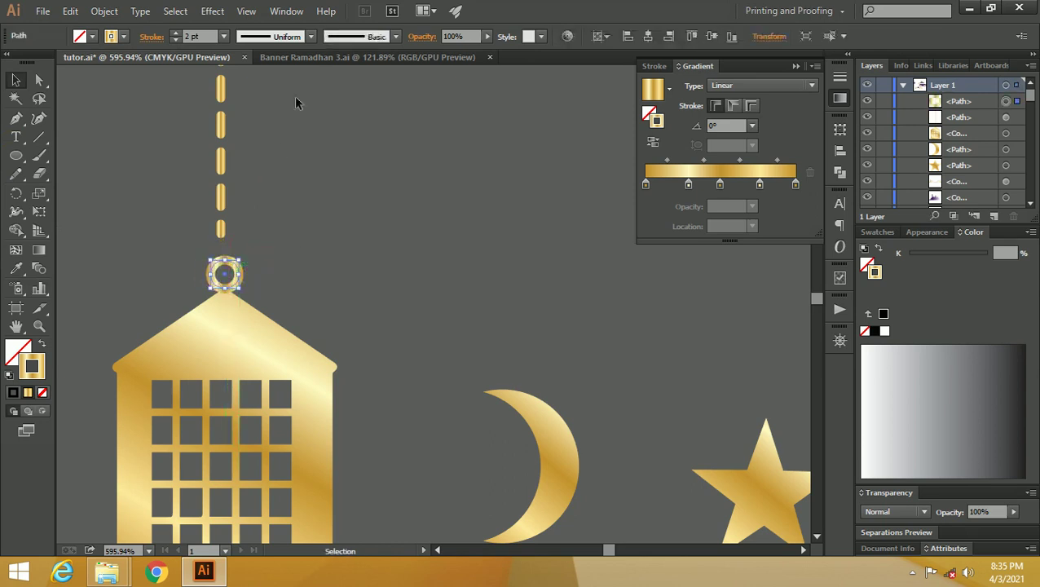
{"action": "left_click", "coordinate": [223, 36]}
{"action": "left_click", "coordinate": [245, 104]}
{"action": "left_click", "coordinate": [307, 177]}
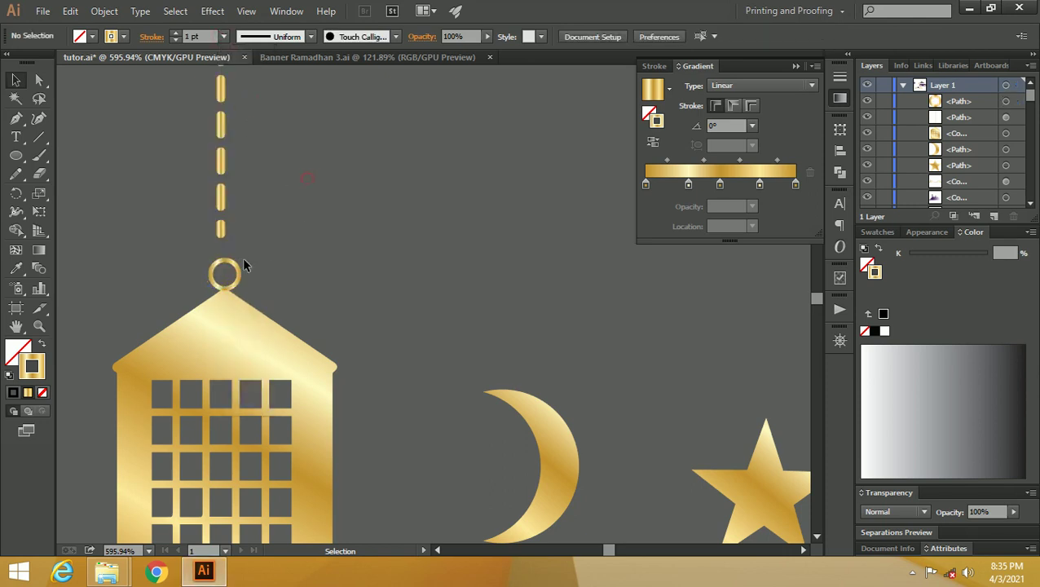
{"action": "left_click_drag", "start_coordinate": [236, 262], "coordinate": [233, 267]}
{"action": "left_click", "coordinate": [263, 253]}
- Align the dashed line, ring and lantern on their horizontal centers relative to the selection
{"action": "scroll", "coordinate": [269, 245], "scroll_direction": "down", "scroll_amount": 5}
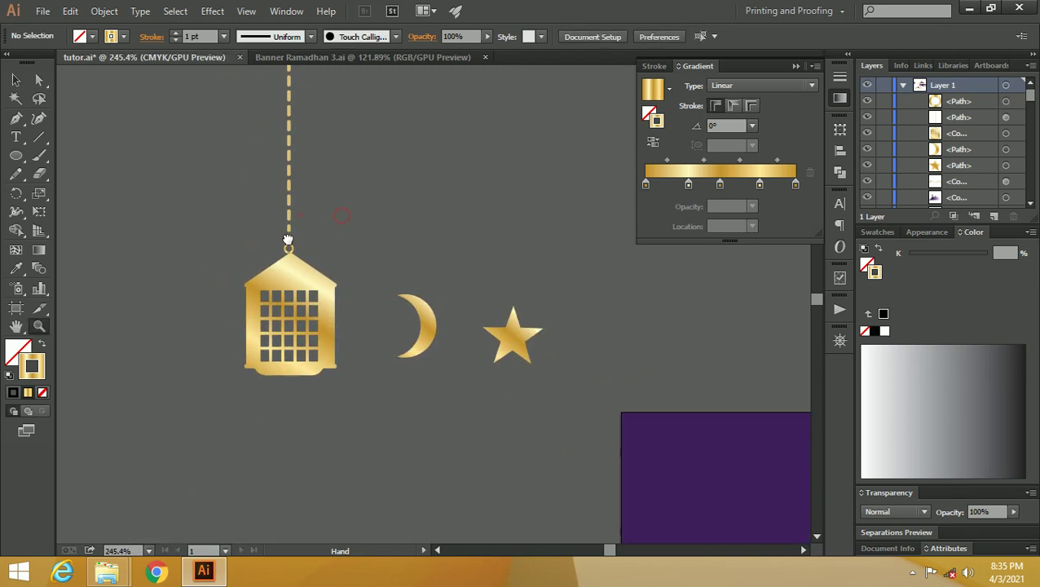
{"action": "key", "text": "z"}
{"action": "left_click", "coordinate": [280, 149]}
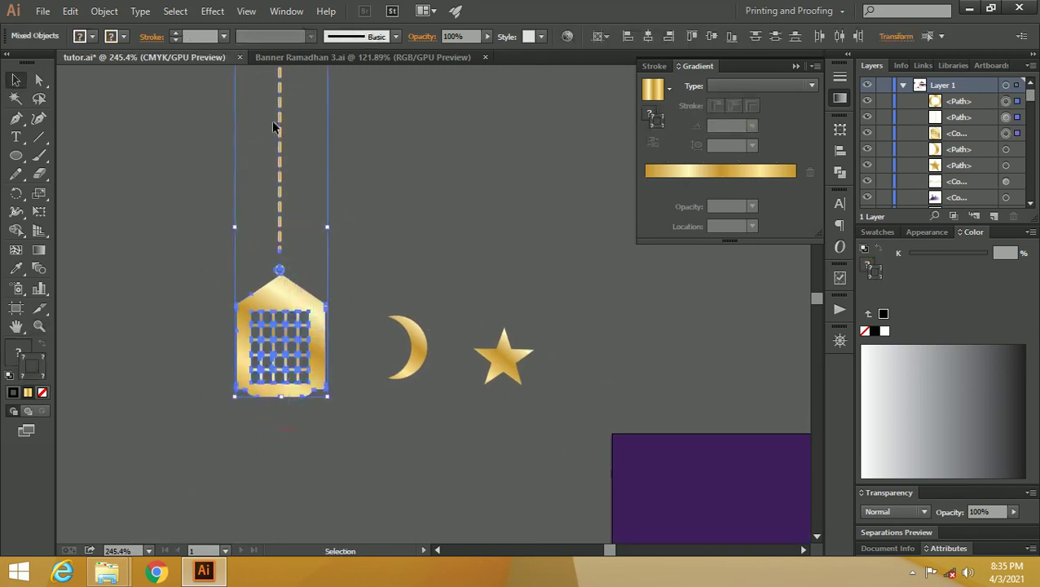
{"action": "left_click", "coordinate": [597, 36]}
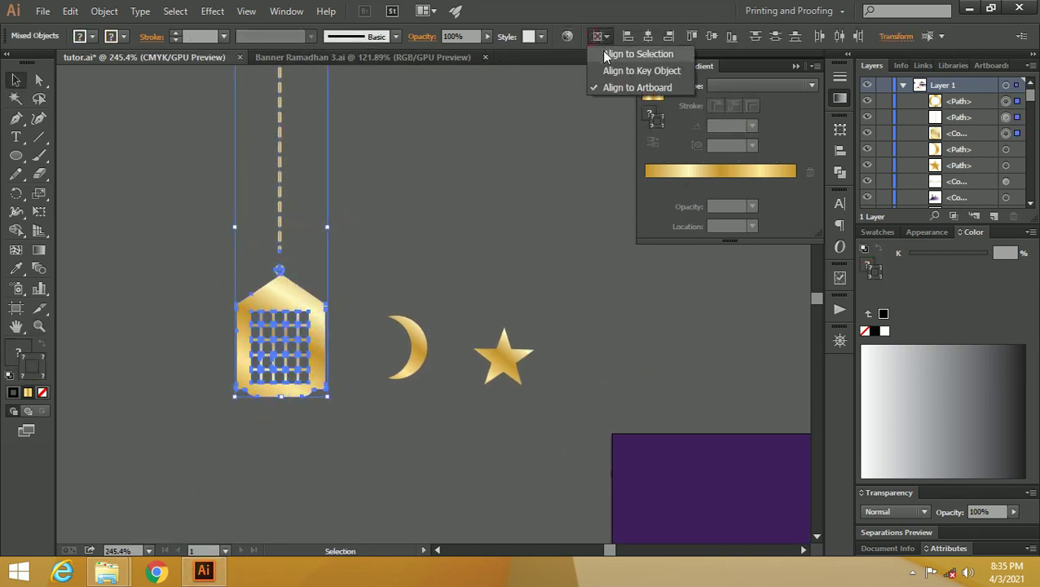
{"action": "left_click", "coordinate": [637, 54]}
{"action": "left_click", "coordinate": [468, 166]}
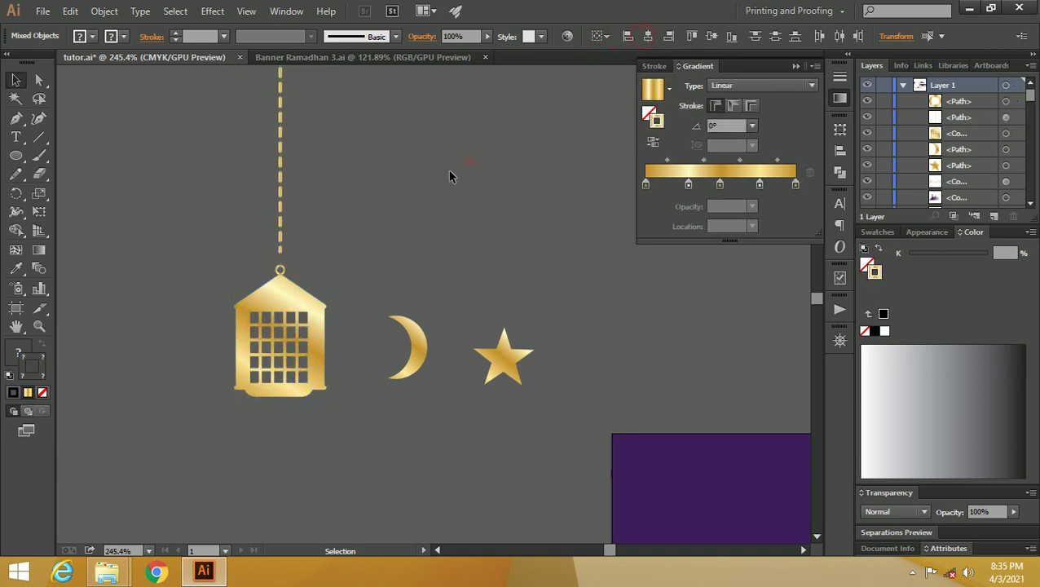
- Move the dashed line down until it meets the ring above the lantern
{"action": "left_click_drag", "start_coordinate": [280, 204], "coordinate": [280, 220]}
{"action": "left_click", "coordinate": [296, 252]}
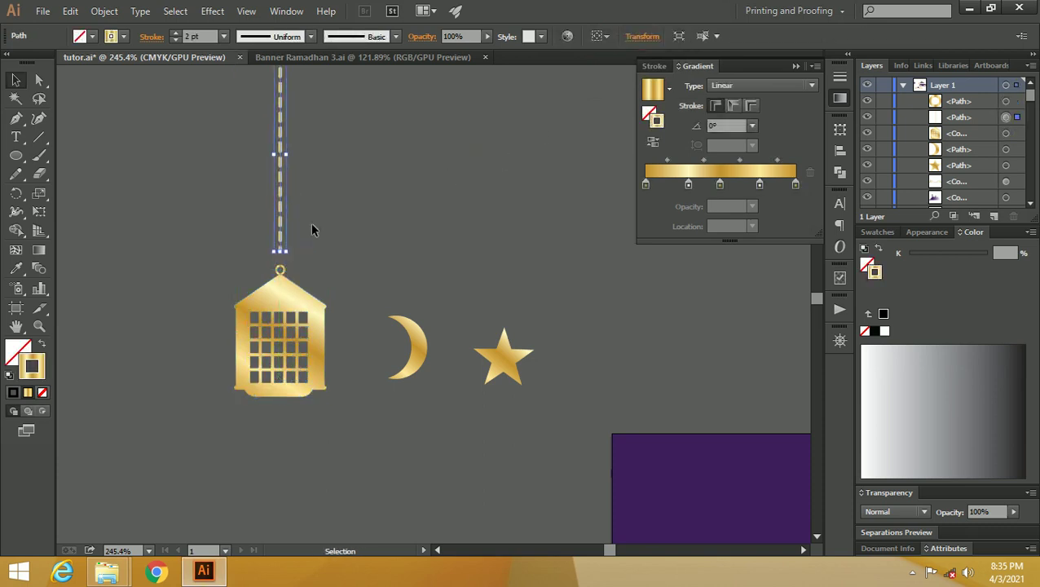
{"action": "left_click_drag", "start_coordinate": [282, 227], "coordinate": [241, 222]}
{"action": "key", "text": "ctrl+space"}
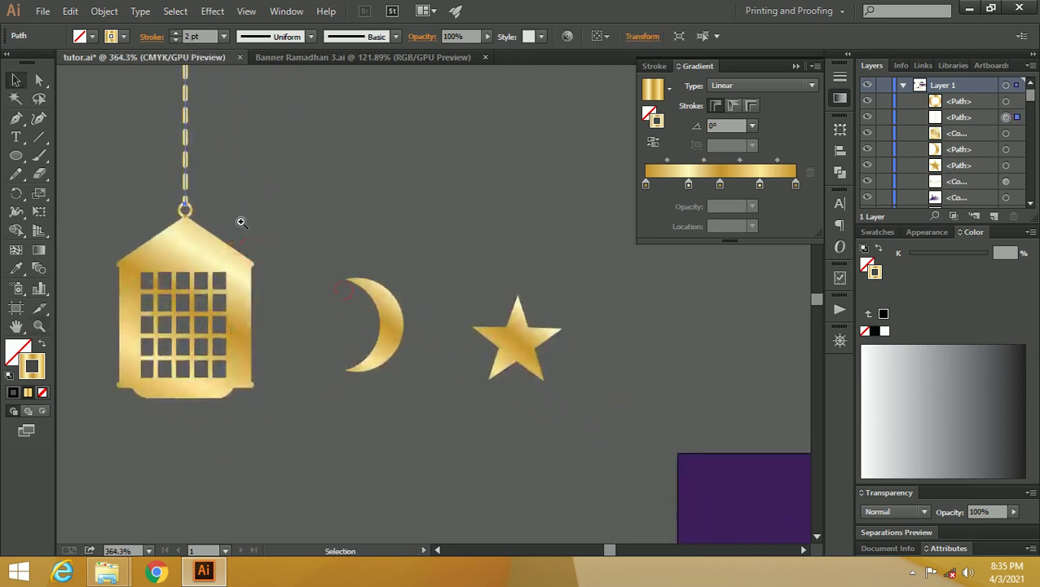
{"action": "left_click", "coordinate": [218, 207]}
- Copy the lantern's ring and dashed line to the upper tip of the crescent
{"action": "left_click", "coordinate": [186, 210]}
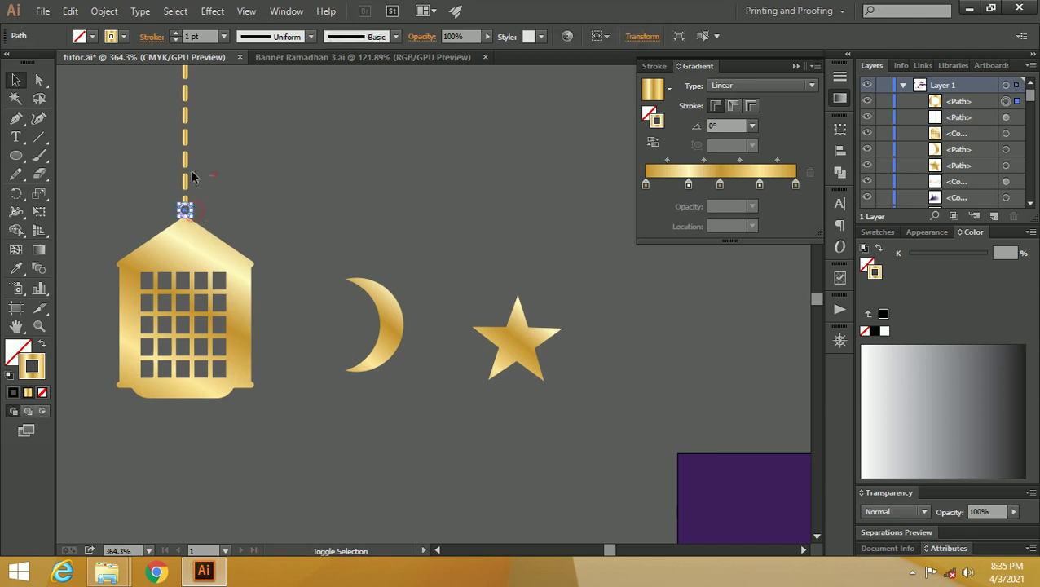
{"action": "left_click", "coordinate": [185, 176], "text": "shift"}
{"action": "left_click_drag", "start_coordinate": [186, 160], "coordinate": [353, 235]}
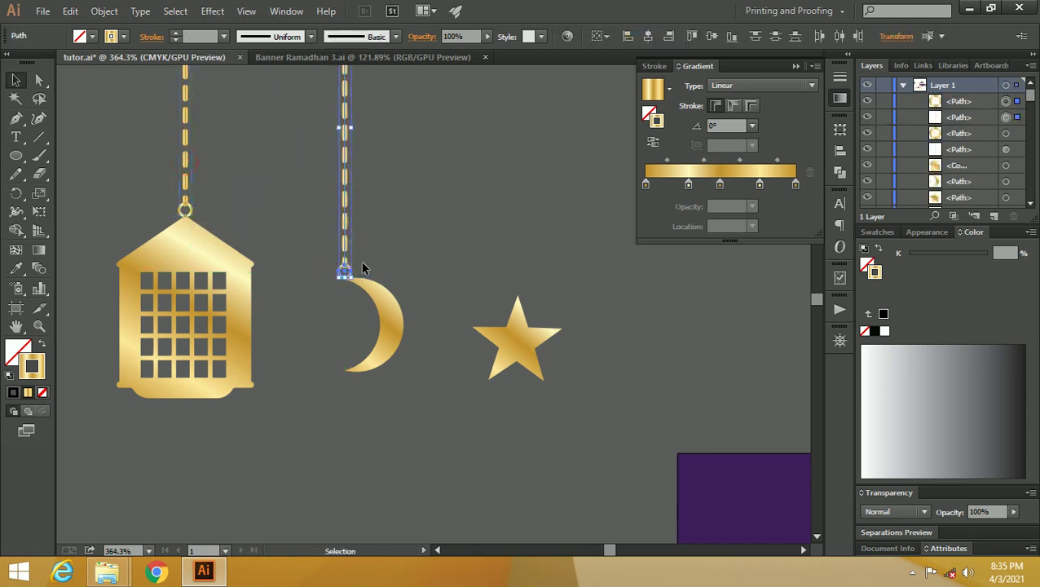
- Rotate the crescent clockwise and position its upper tip against the copied ring
{"action": "left_click", "coordinate": [370, 283]}
{"action": "left_click_drag", "start_coordinate": [404, 272], "coordinate": [363, 315]}
{"action": "left_click", "coordinate": [386, 278]}
{"action": "left_click", "coordinate": [344, 269]}
{"action": "left_click", "coordinate": [359, 295]}
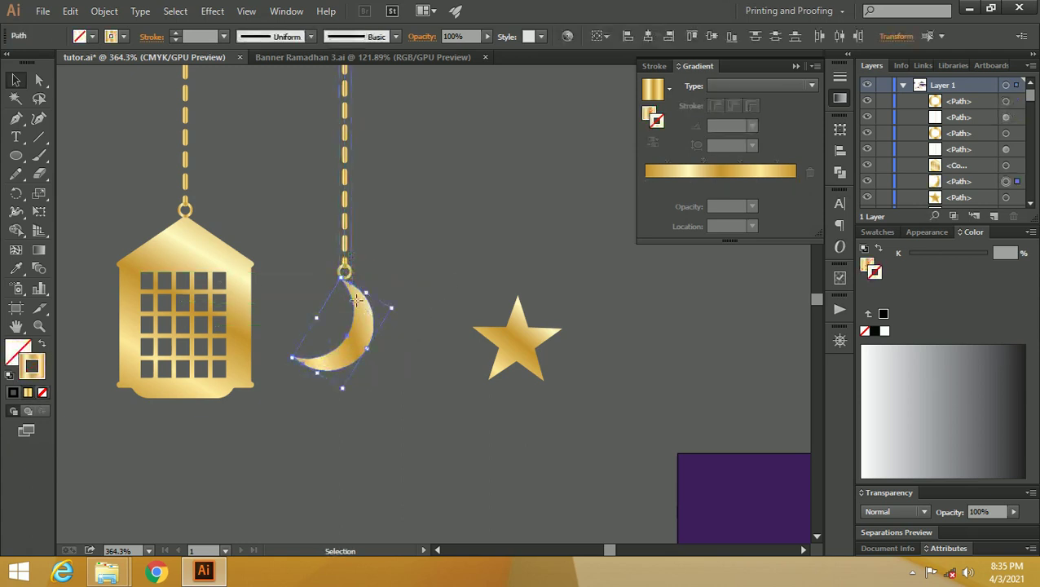
{"action": "key", "text": "Up"}
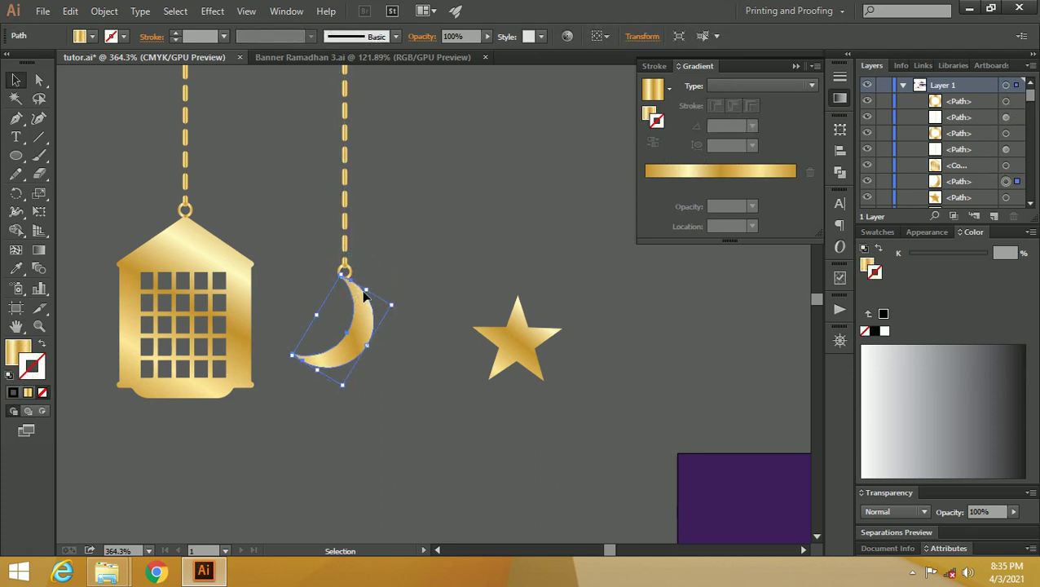
- Copy the crescent's dashed line and ring to the top point of the star
{"action": "left_click", "coordinate": [377, 256]}
{"action": "left_click", "coordinate": [343, 268]}
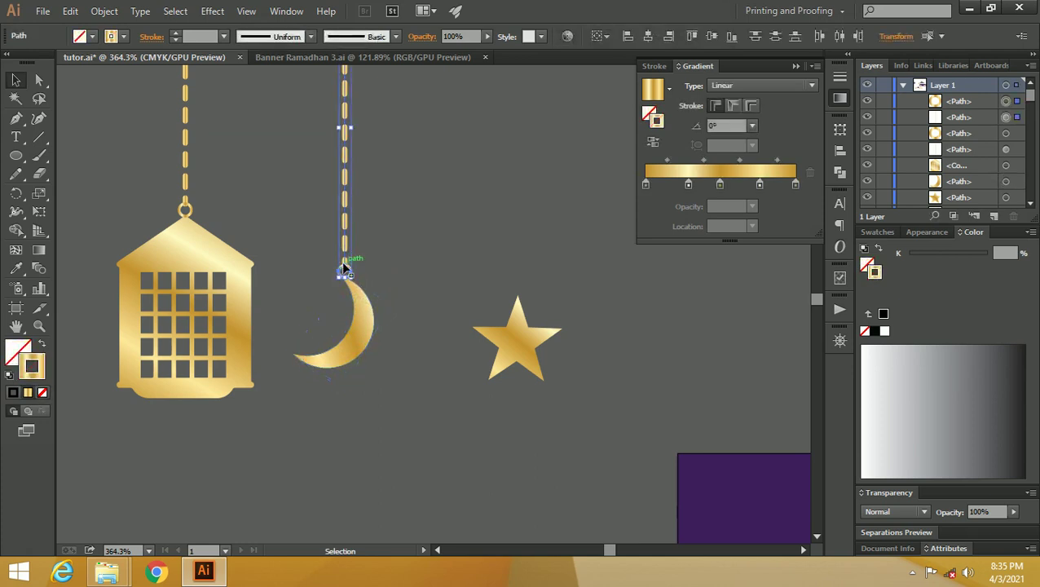
{"action": "left_click_drag", "start_coordinate": [345, 265], "coordinate": [406, 237]}
- Draw a vertical line through the center of the star, from its lower edge up to the ring
{"action": "key", "text": "z"}
{"action": "left_click", "coordinate": [39, 137]}
{"action": "left_click_drag", "start_coordinate": [334, 330], "coordinate": [334, 169]}
{"action": "left_click", "coordinate": [16, 80]}
- Divide the star along the vertical line with Pathfinder and ungroup the resulting halves
{"action": "left_click", "coordinate": [368, 259], "text": "shift"}
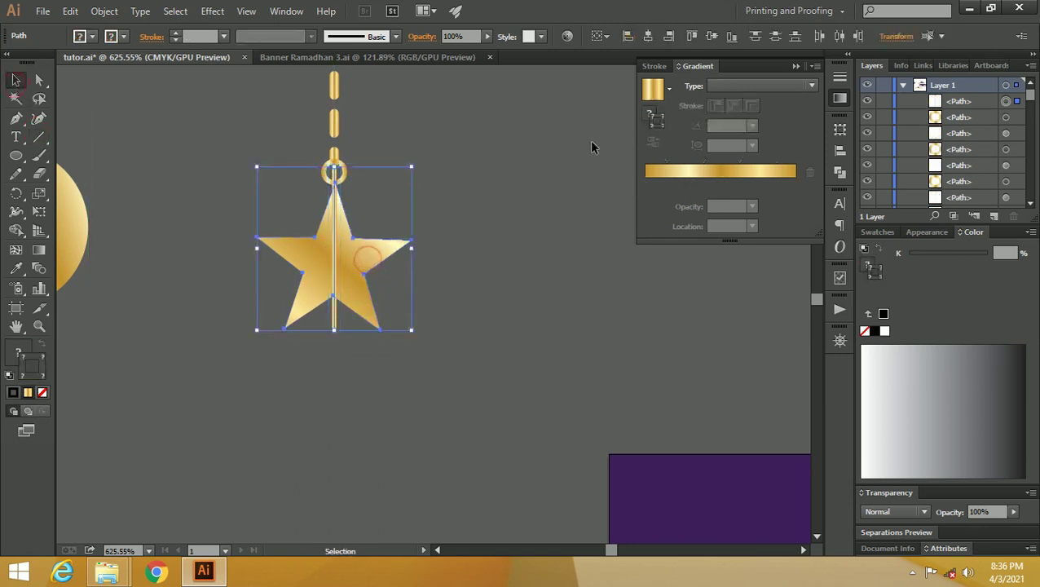
{"action": "left_click", "coordinate": [840, 173]}
{"action": "left_click", "coordinate": [664, 189]}
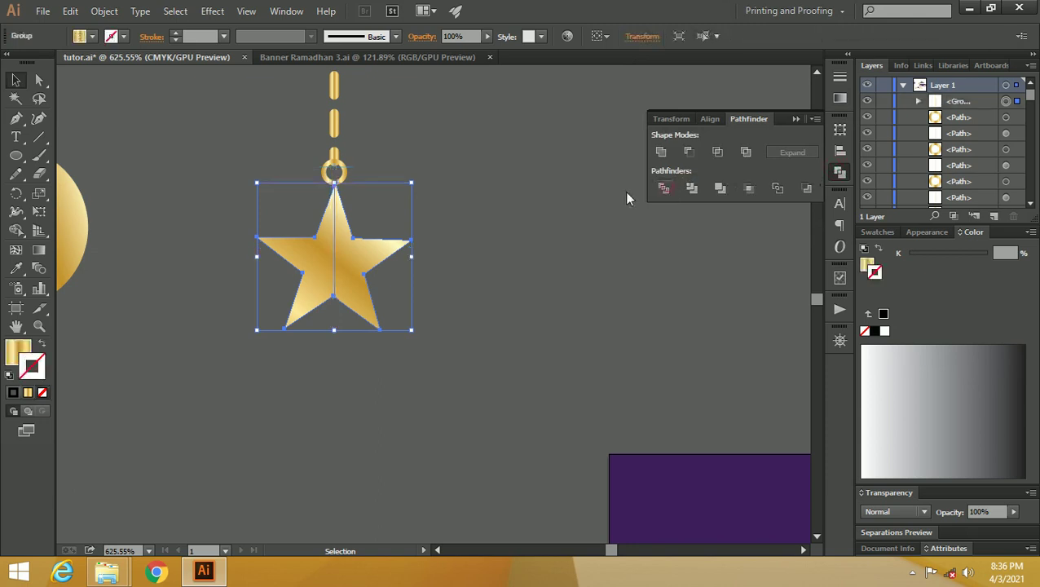
{"action": "right_click", "coordinate": [370, 249]}
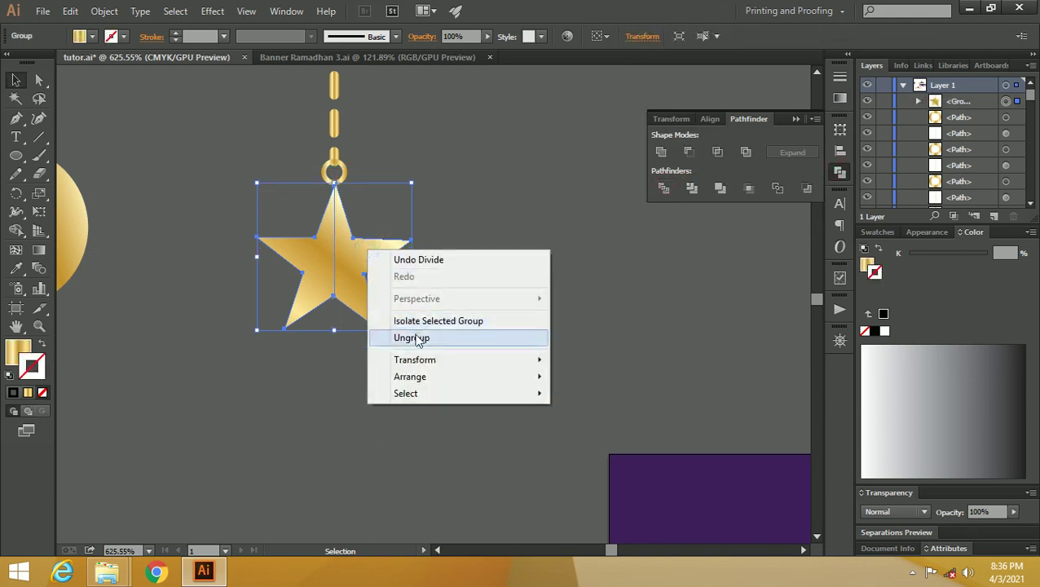
{"action": "left_click", "coordinate": [411, 337]}
{"action": "left_click", "coordinate": [446, 309]}
- Redirect the gold gradient diagonally across each half of the star to give it a faceted look
{"action": "left_click", "coordinate": [353, 261]}
{"action": "key", "text": "g"}
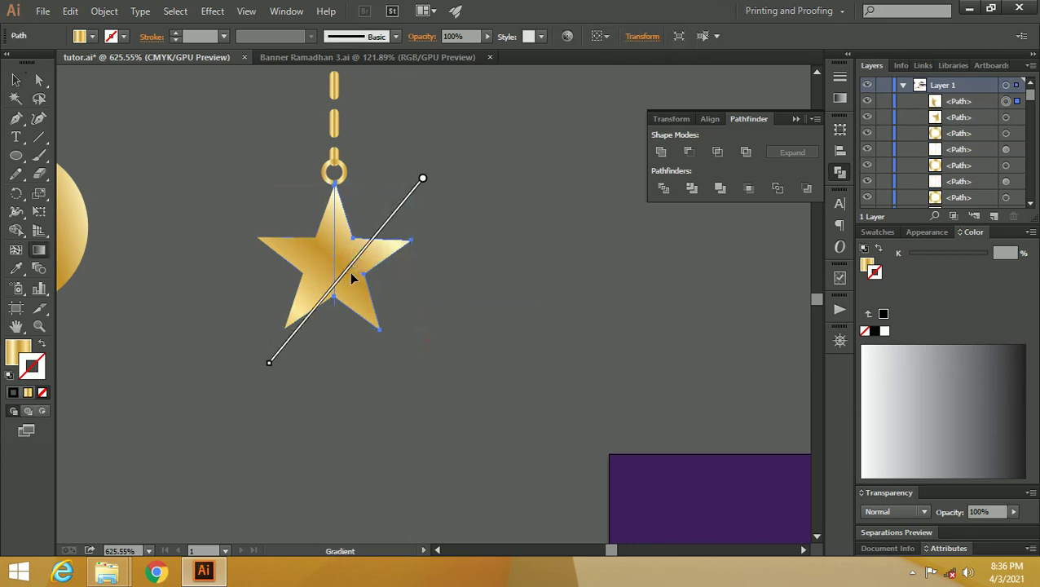
{"action": "left_click", "coordinate": [16, 351]}
{"action": "left_click_drag", "start_coordinate": [325, 232], "coordinate": [396, 287]}
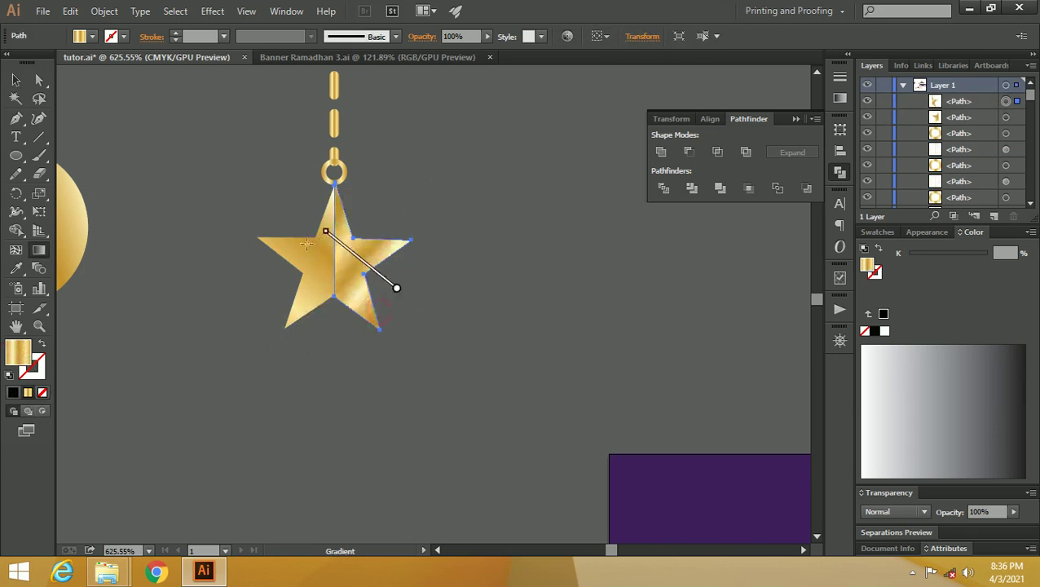
{"action": "key", "text": "v"}
{"action": "left_click", "coordinate": [314, 258]}
{"action": "key", "text": "g"}
{"action": "mouse_move", "coordinate": [256, 311]}
{"action": "left_mouse_down"}
{"action": "mouse_move", "coordinate": [327, 253]}
{"action": "mouse_move", "coordinate": [327, 231]}
{"action": "left_mouse_up"}
{"action": "left_click", "coordinate": [18, 80]}
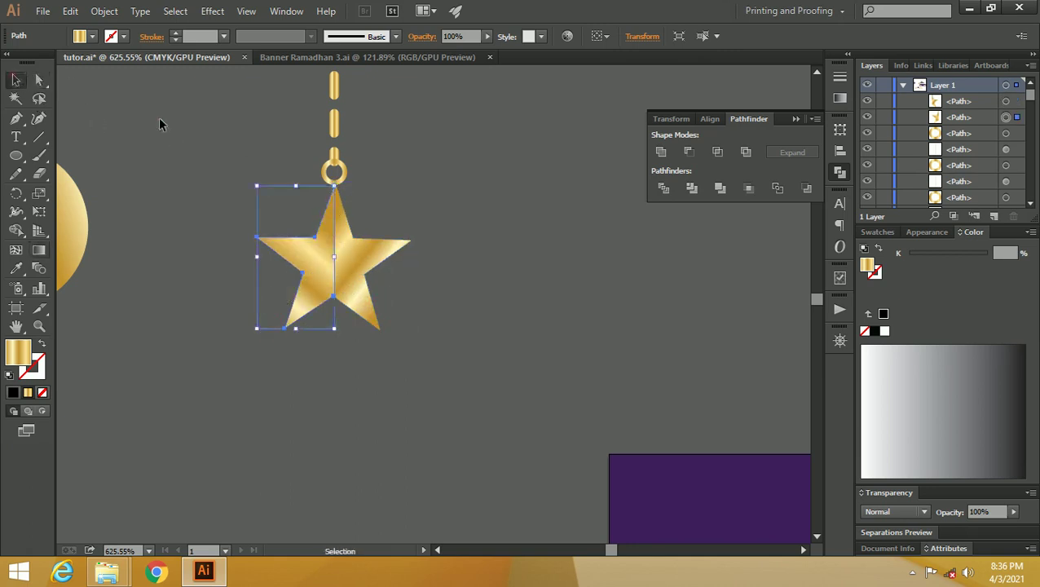
{"action": "left_click", "coordinate": [159, 119]}
- Select both star halves together and adjust their placement beneath the ring
{"action": "left_click", "coordinate": [345, 178]}
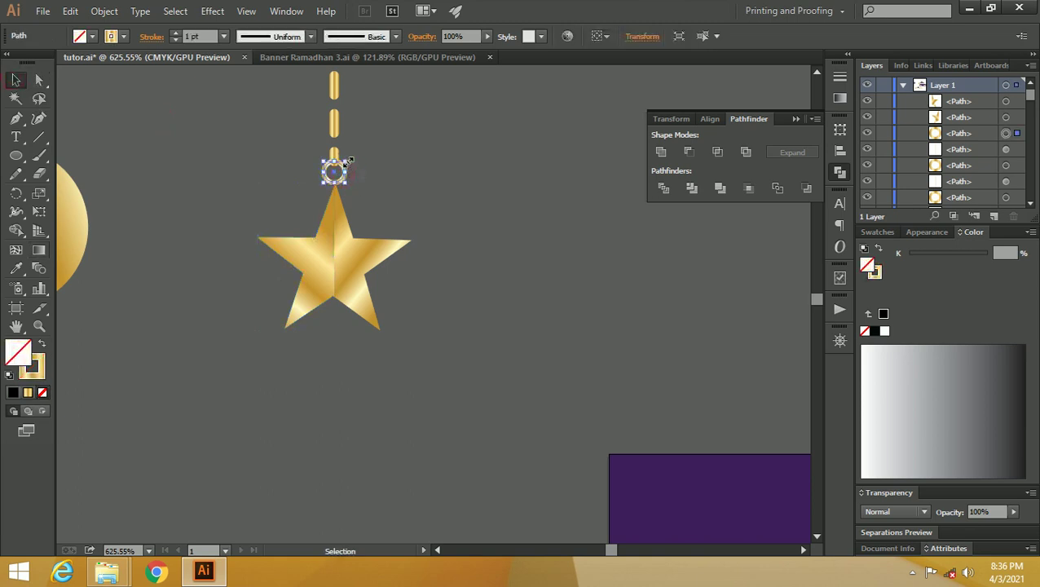
{"action": "left_click", "coordinate": [402, 218]}
{"action": "left_click_drag", "start_coordinate": [447, 295], "coordinate": [239, 251]}
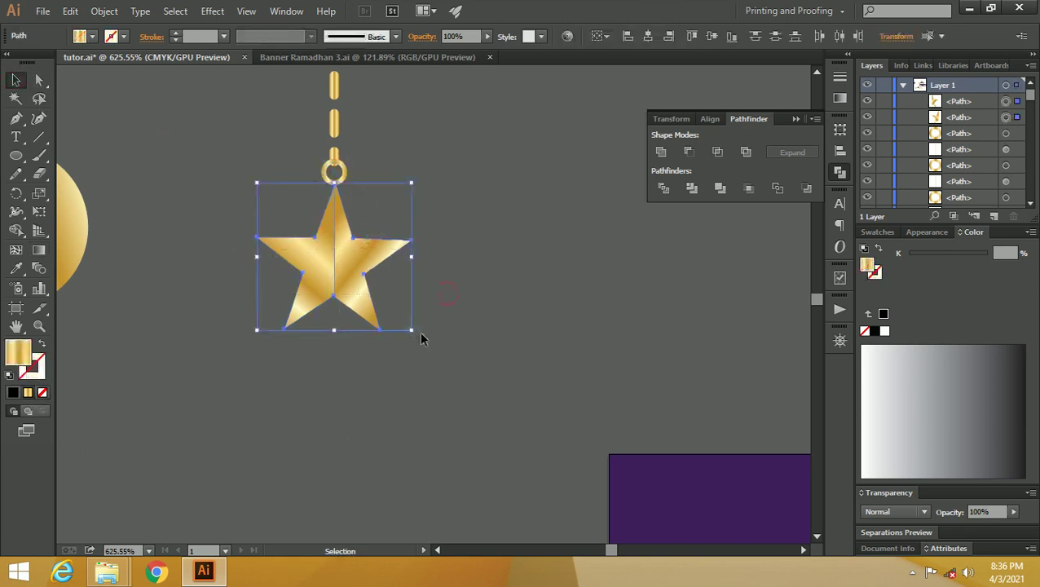
{"action": "left_click_drag", "start_coordinate": [413, 334], "coordinate": [435, 353]}
{"action": "left_click_drag", "start_coordinate": [380, 278], "coordinate": [369, 279]}
{"action": "left_click", "coordinate": [462, 227]}
- Group the star with its ring and dashed chain, and group the crescent with its own
{"action": "key", "text": "z"}
{"action": "left_click_drag", "start_coordinate": [436, 178], "coordinate": [375, 216]}
{"action": "key", "text": "v"}
{"action": "left_click", "coordinate": [398, 287]}
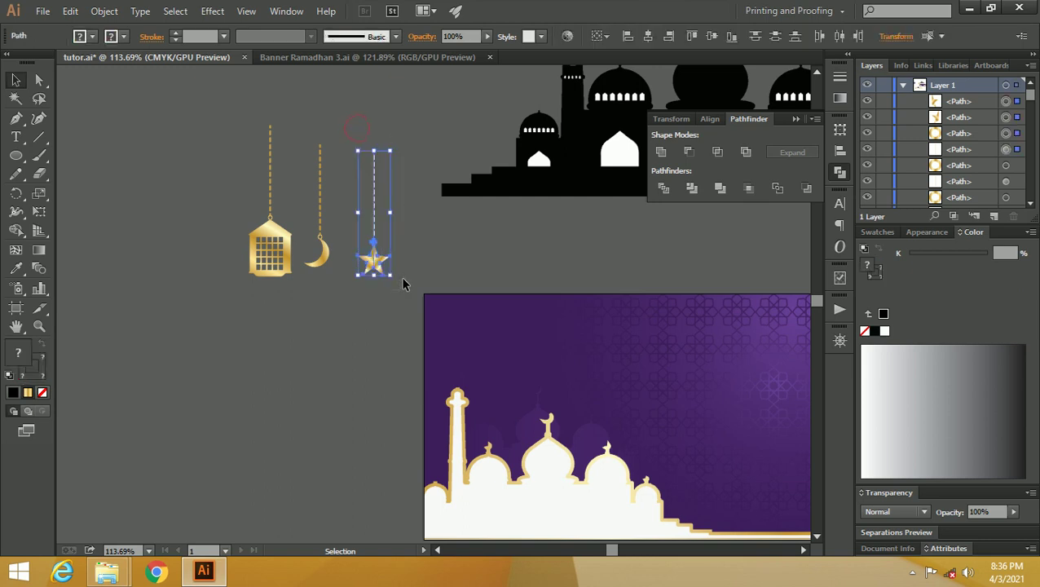
{"action": "left_click", "coordinate": [321, 254]}
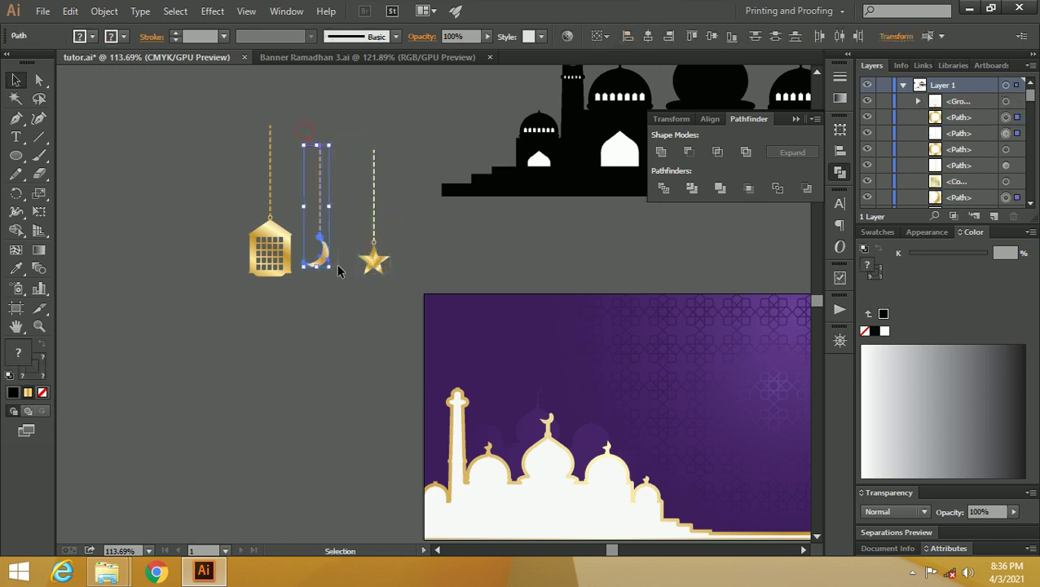
{"action": "left_click", "coordinate": [375, 265], "text": "shift"}
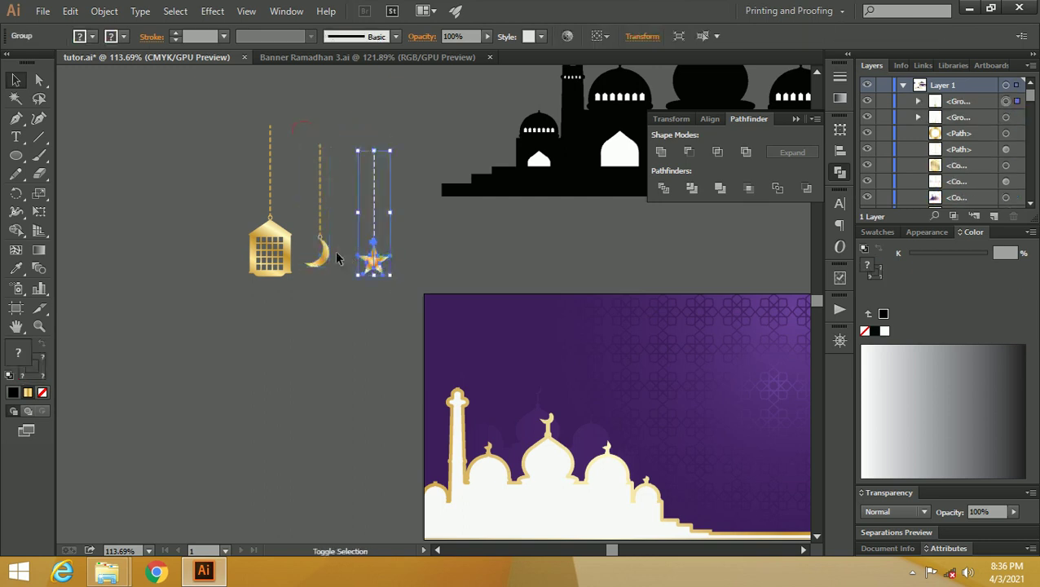
- Copy the crescent and star ornaments onto the banner's upper left area, scale them down and move them closer together
{"action": "left_click_drag", "start_coordinate": [333, 255], "coordinate": [340, 259]}
{"action": "left_click_drag", "start_coordinate": [450, 339], "coordinate": [510, 371]}
{"action": "left_click", "coordinate": [561, 237]}
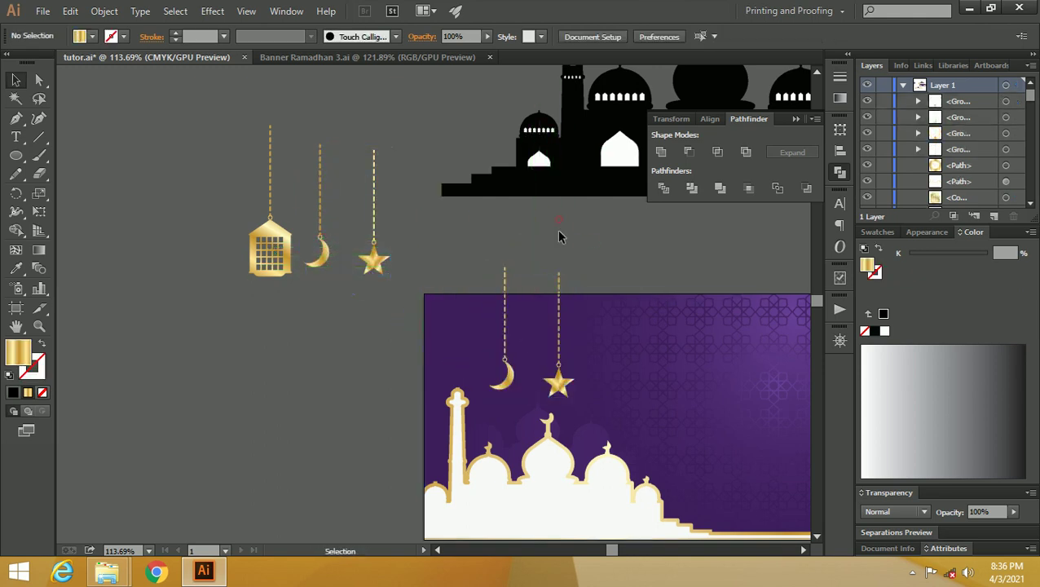
{"action": "left_click", "coordinate": [559, 274]}
{"action": "left_click", "coordinate": [505, 280], "text": "shift"}
{"action": "left_click_drag", "start_coordinate": [570, 396], "coordinate": [476, 350]}
{"action": "left_click", "coordinate": [554, 245]}
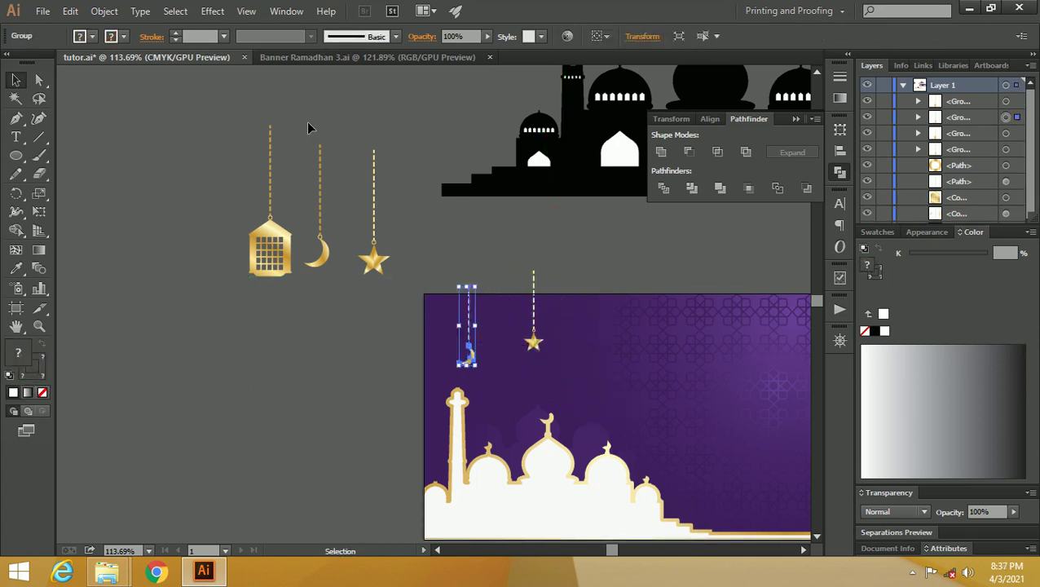
{"action": "left_click_drag", "start_coordinate": [533, 291], "coordinate": [507, 288]}
{"action": "left_click", "coordinate": [546, 273]}
- Draw a gold circle below the lantern and change its gradient type to Radial
{"action": "key", "text": "z"}
{"action": "left_click_drag", "start_coordinate": [253, 230], "coordinate": [282, 232]}
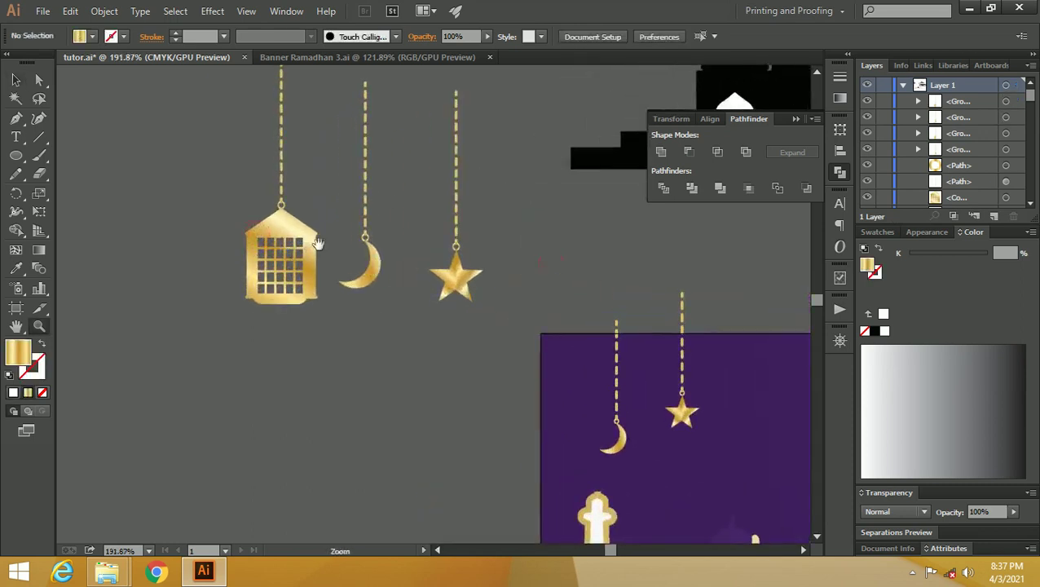
{"action": "left_click", "coordinate": [16, 156]}
{"action": "left_click_drag", "start_coordinate": [256, 342], "coordinate": [307, 391]}
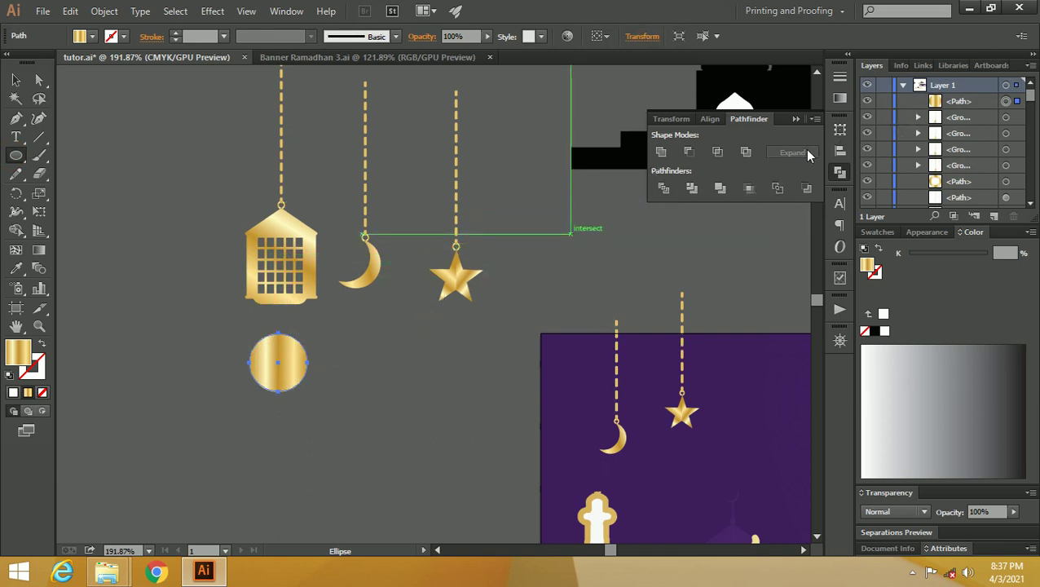
{"action": "left_click", "coordinate": [839, 101]}
{"action": "left_click", "coordinate": [762, 85]}
{"action": "left_click", "coordinate": [738, 116]}
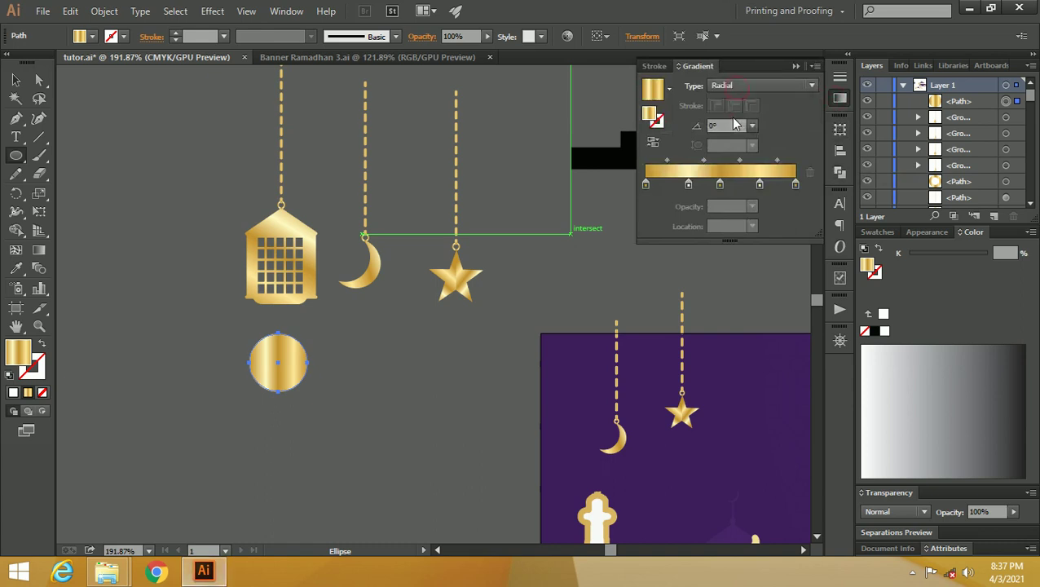
{"action": "left_click", "coordinate": [796, 186]}
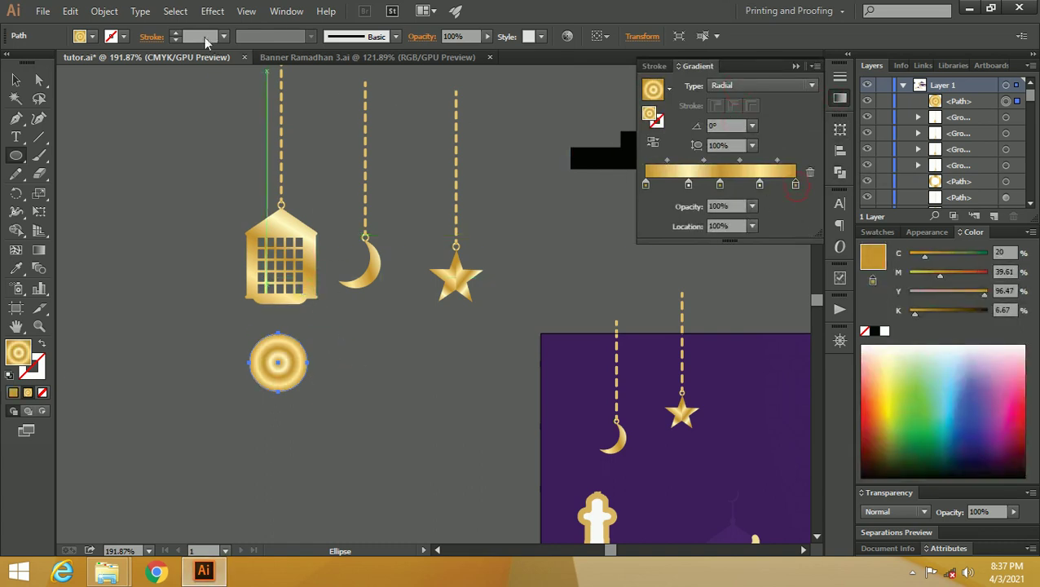
- Apply a Gaussian Blur with a radius of 36.1 pixels to the gold circle
{"action": "left_click", "coordinate": [175, 11]}
{"action": "key", "text": "Escape"}
{"action": "left_click", "coordinate": [211, 11]}
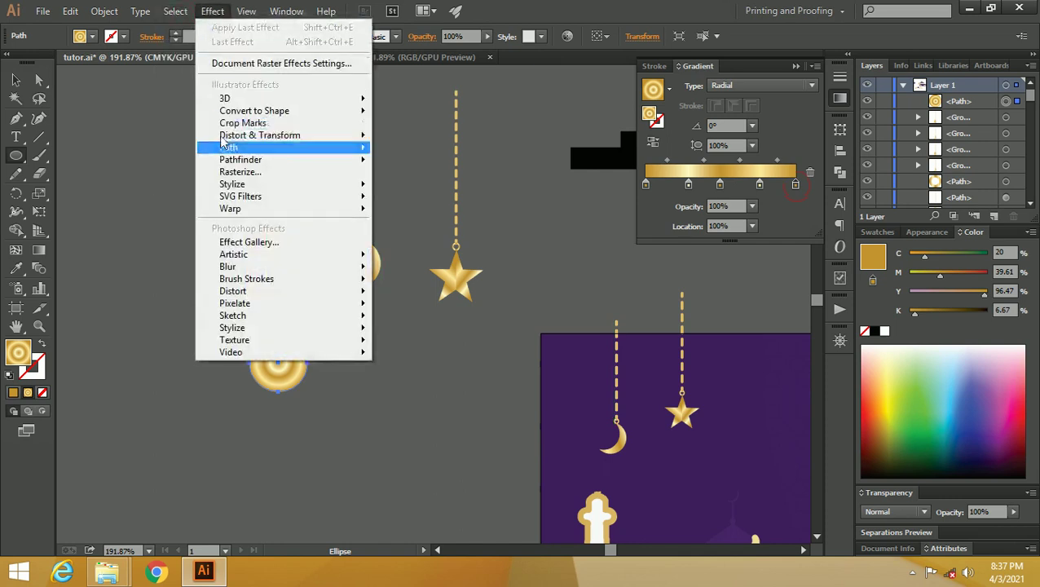
{"action": "mouse_move", "coordinate": [269, 268]}
{"action": "left_click", "coordinate": [420, 269]}
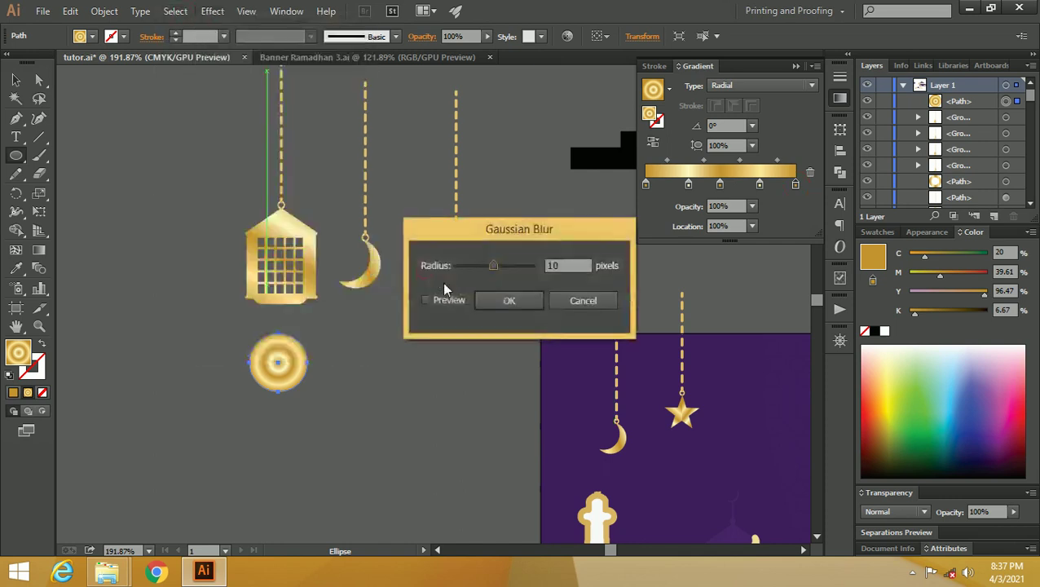
{"action": "left_click", "coordinate": [425, 300]}
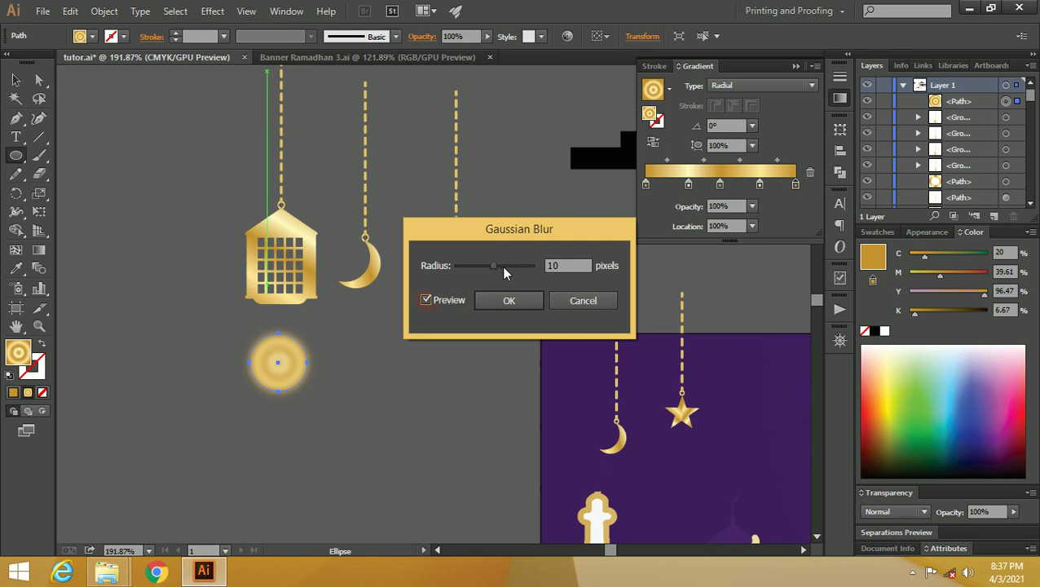
{"action": "left_click_drag", "start_coordinate": [501, 270], "coordinate": [503, 269]}
{"action": "left_click", "coordinate": [507, 303]}
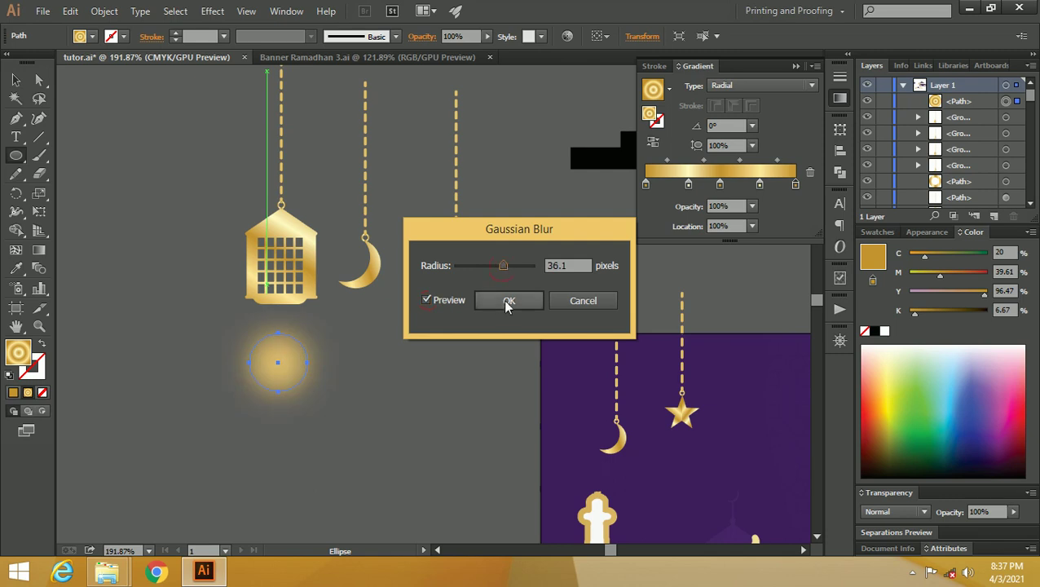
{"action": "left_click", "coordinate": [507, 302]}
- Paste a copy of the blurred circle directly in front of the original
{"action": "key", "text": "v"}
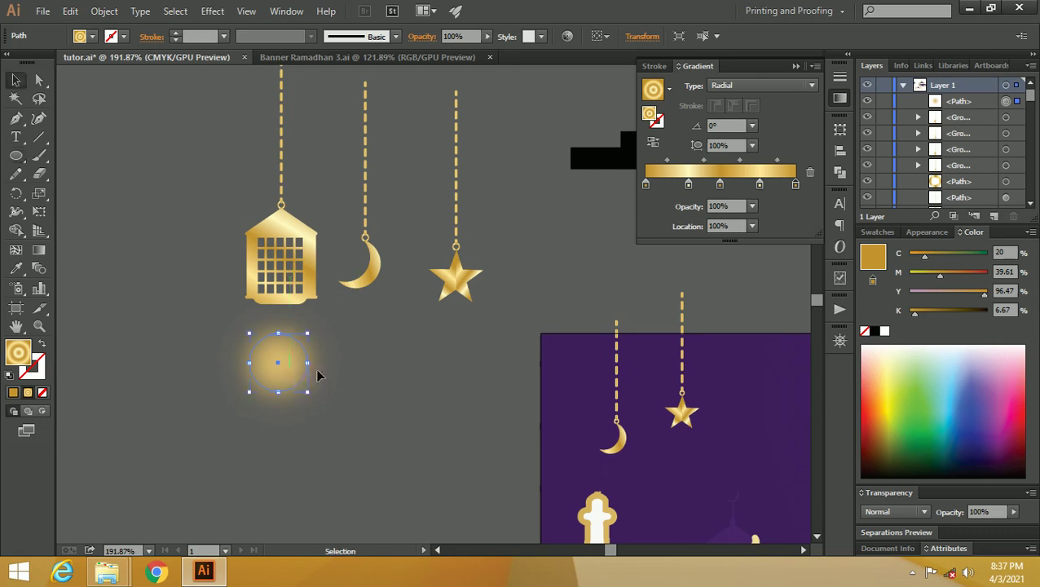
{"action": "key", "text": "a"}
{"action": "key", "text": "ctrl+c"}
{"action": "key", "text": "ctrl+f"}
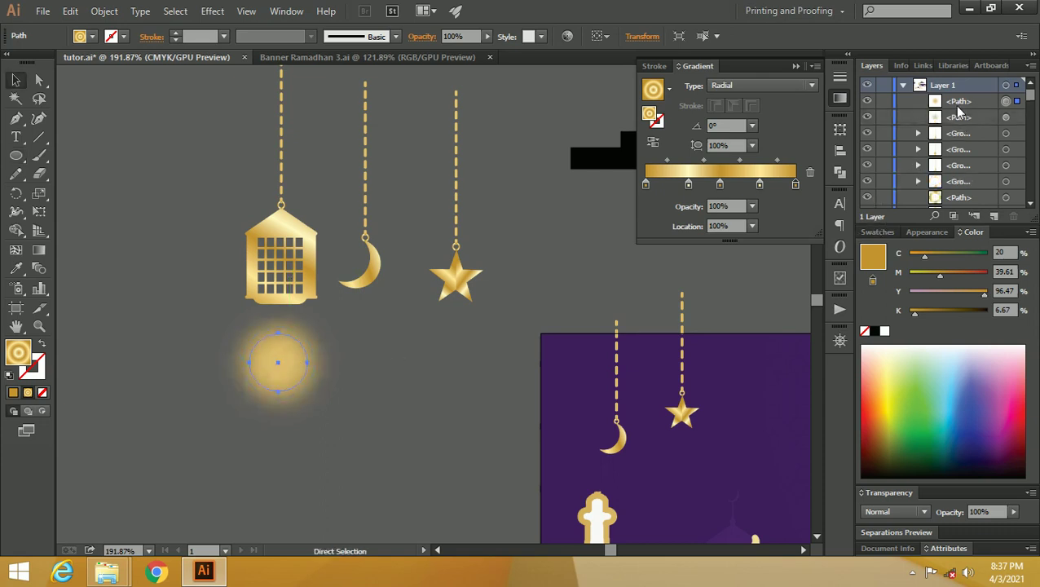
- Reduce the Gaussian Blur radius of the front circle and scale it down around its center
{"action": "left_click", "coordinate": [1006, 102]}
{"action": "left_click", "coordinate": [916, 233]}
{"action": "left_click", "coordinate": [909, 311]}
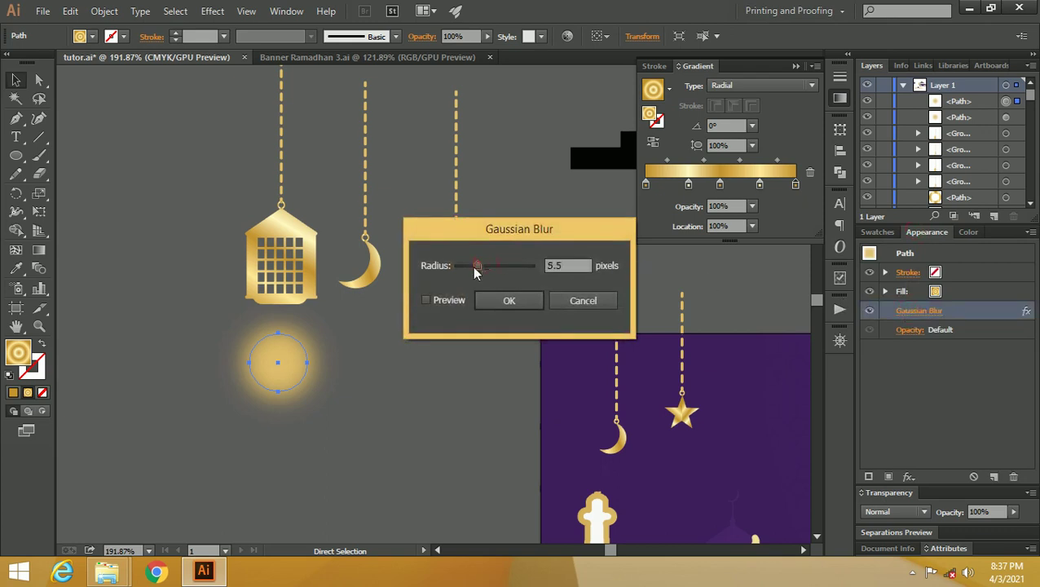
{"action": "left_click", "coordinate": [426, 300]}
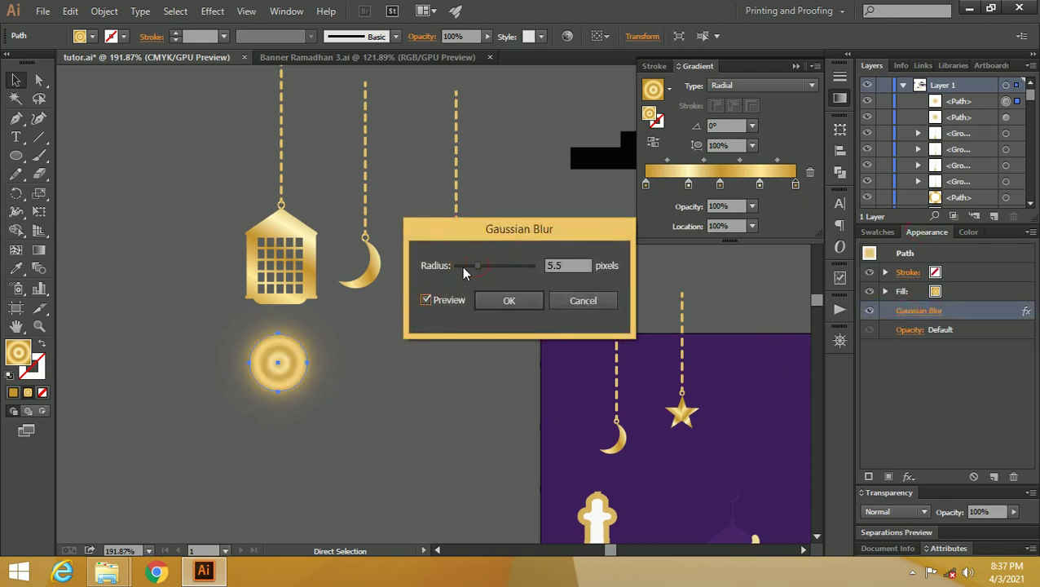
{"action": "left_click_drag", "start_coordinate": [473, 265], "coordinate": [488, 266]}
{"action": "left_click", "coordinate": [502, 302]}
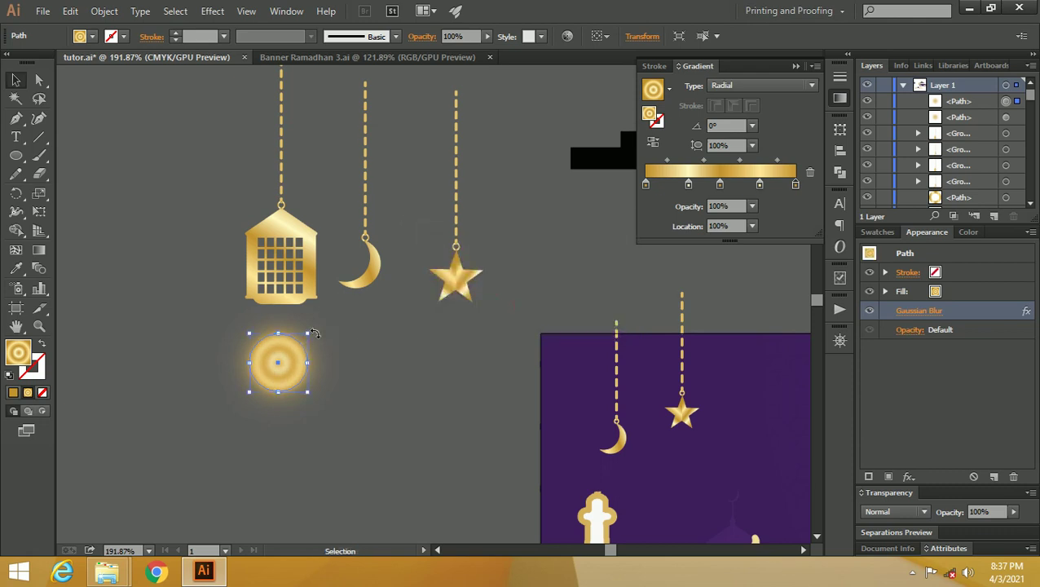
{"action": "left_click_drag", "start_coordinate": [310, 334], "coordinate": [291, 342]}
{"action": "left_click", "coordinate": [399, 377]}
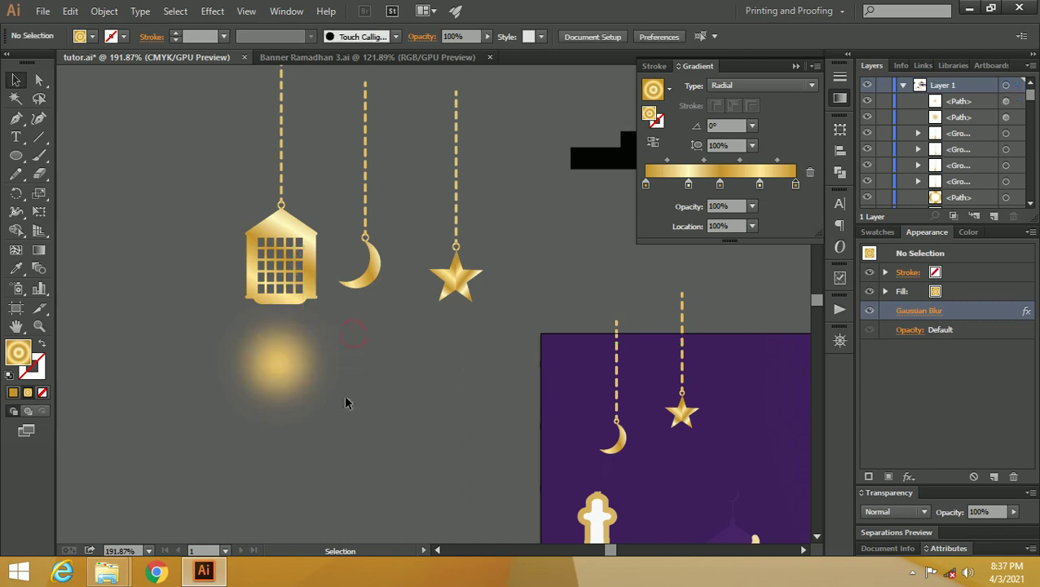
- Group the two blurred circles and place them as a glow behind the lantern's window grid
{"action": "left_click_drag", "start_coordinate": [240, 373], "coordinate": [209, 337]}
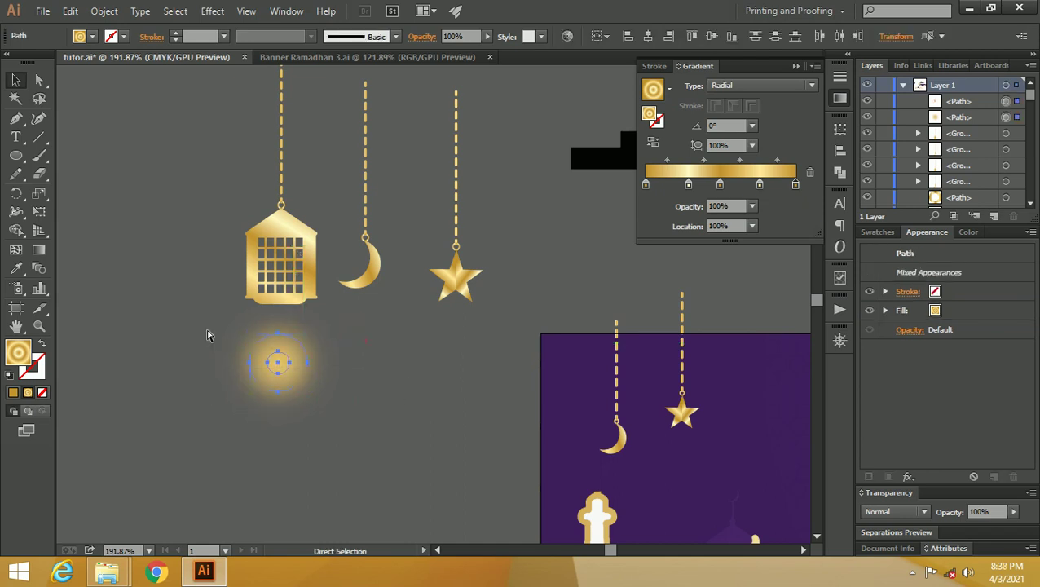
{"action": "key", "text": "ctrl+shift+bracketleft"}
{"action": "left_click", "coordinate": [395, 399]}
{"action": "left_click_drag", "start_coordinate": [276, 372], "coordinate": [281, 282]}
{"action": "key", "text": "ctrl"}
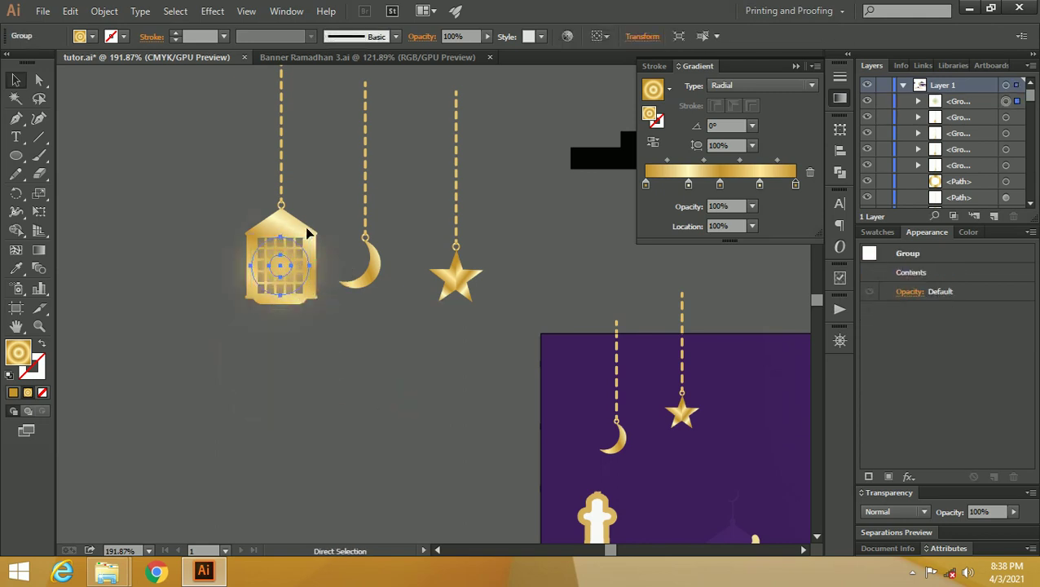
{"action": "key", "text": "ctrl+8"}
{"action": "left_click", "coordinate": [343, 176]}
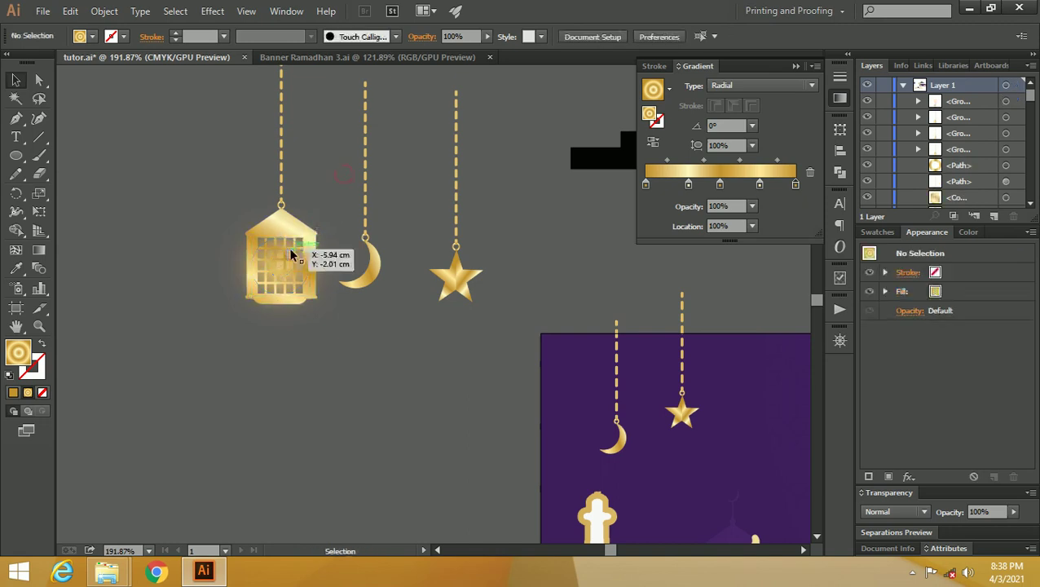
- Enlarge the glow group slightly behind the lantern
{"action": "left_click", "coordinate": [291, 255]}
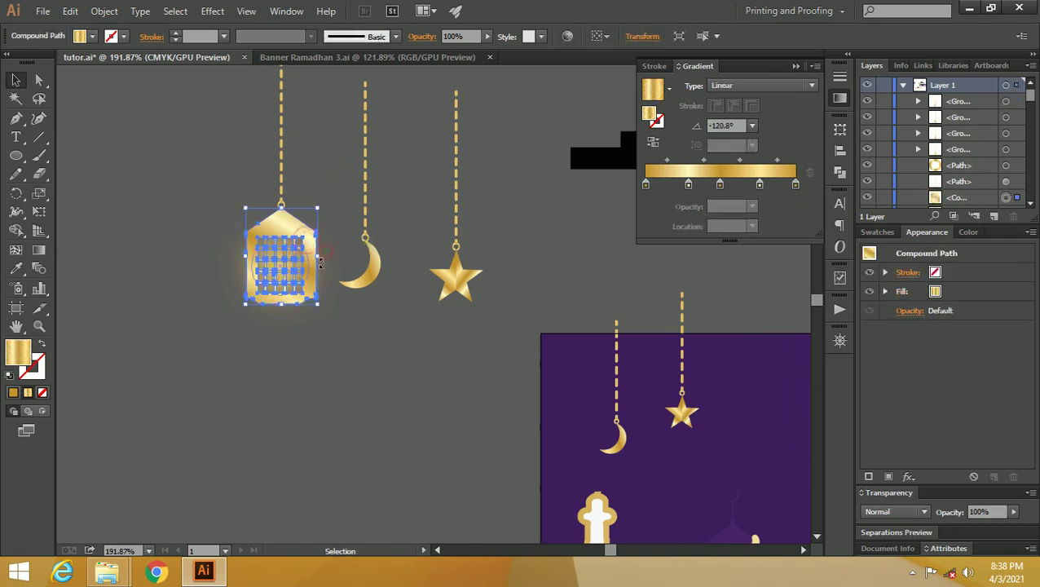
{"action": "left_click", "coordinate": [332, 322]}
{"action": "left_click", "coordinate": [312, 243]}
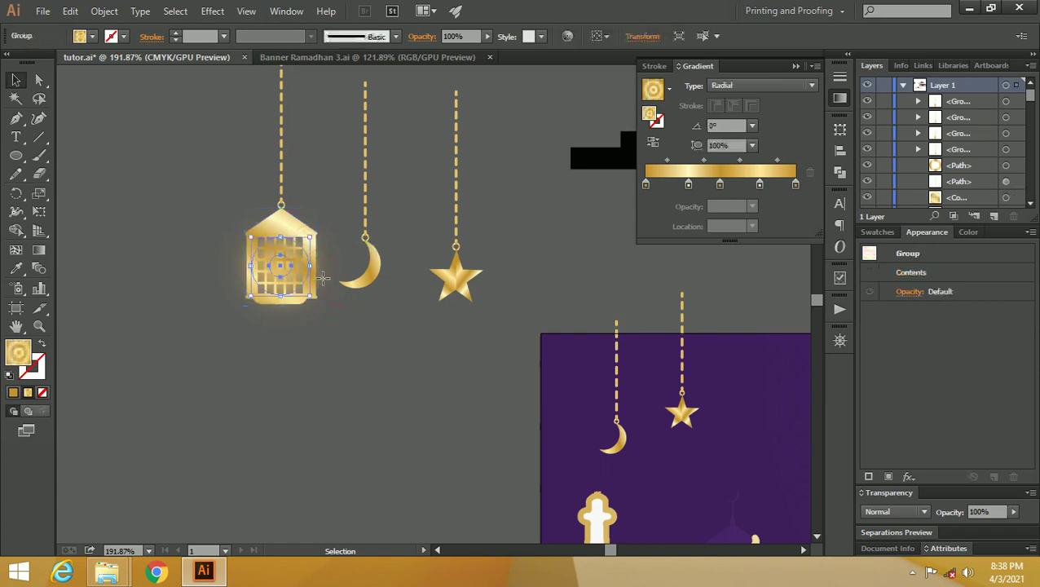
{"action": "left_click_drag", "start_coordinate": [311, 243], "coordinate": [326, 225]}
{"action": "left_click", "coordinate": [325, 183]}
- Group the lantern with its chain and glow and move it onto the banner's upper left area
{"action": "key", "text": "z"}
{"action": "left_click_drag", "start_coordinate": [328, 156], "coordinate": [255, 205]}
{"action": "key", "text": "v"}
{"action": "left_click", "coordinate": [289, 265]}
{"action": "scroll", "coordinate": [289, 261], "scroll_direction": "down", "scroll_amount": 4}
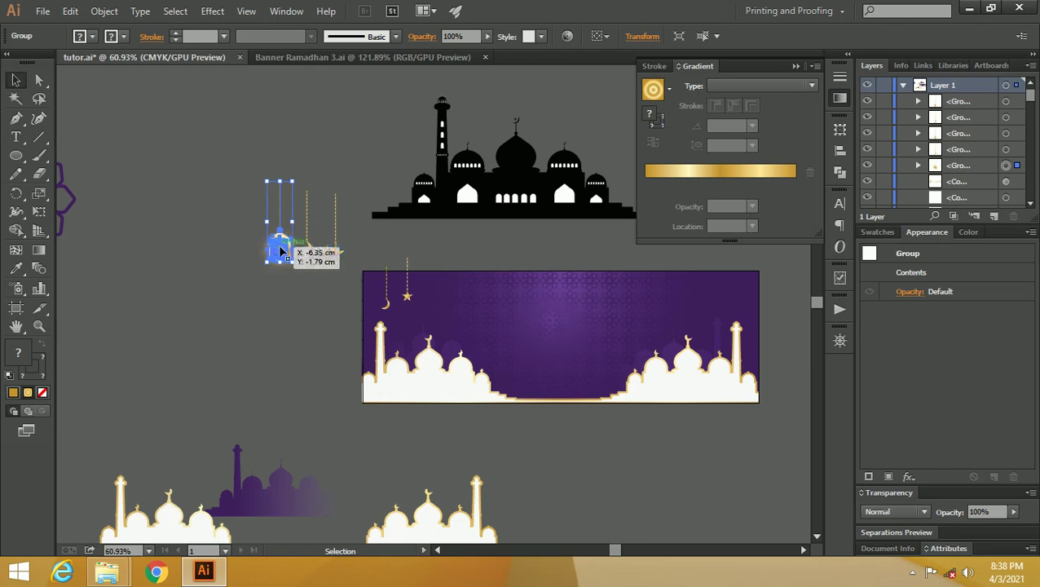
{"action": "left_click_drag", "start_coordinate": [278, 245], "coordinate": [338, 302]}
- Scale the lantern down beside the star and tighten the spacing between the banner's hanging ornaments
{"action": "key", "text": "z"}
{"action": "left_click", "coordinate": [388, 239]}
{"action": "key", "text": "v"}
{"action": "left_click_drag", "start_coordinate": [386, 267], "coordinate": [383, 263]}
{"action": "left_click", "coordinate": [375, 249]}
{"action": "left_click_drag", "start_coordinate": [313, 306], "coordinate": [300, 307]}
{"action": "left_click", "coordinate": [350, 254]}
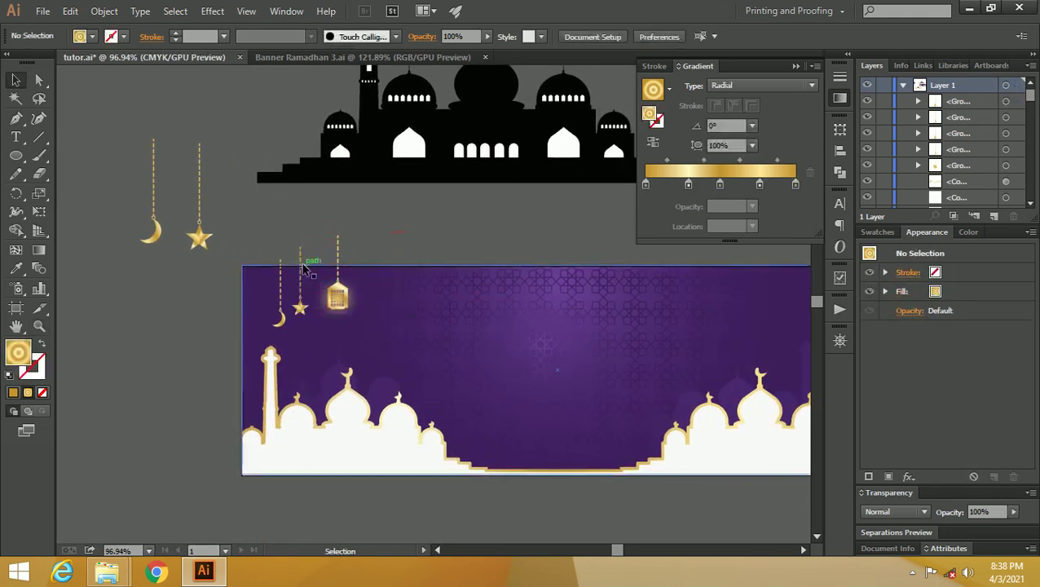
- Copy the banner's crescent, star and lantern ornaments to its upper right area
{"action": "left_click_drag", "start_coordinate": [301, 263], "coordinate": [695, 283]}
{"action": "left_click", "coordinate": [337, 249]}
{"action": "scroll", "coordinate": [570, 367], "scroll_direction": "right", "scroll_amount": 5}
- Reflect the copied ornaments across the vertical axis and position them near the banner's right edge
{"action": "right_click", "coordinate": [569, 287]}
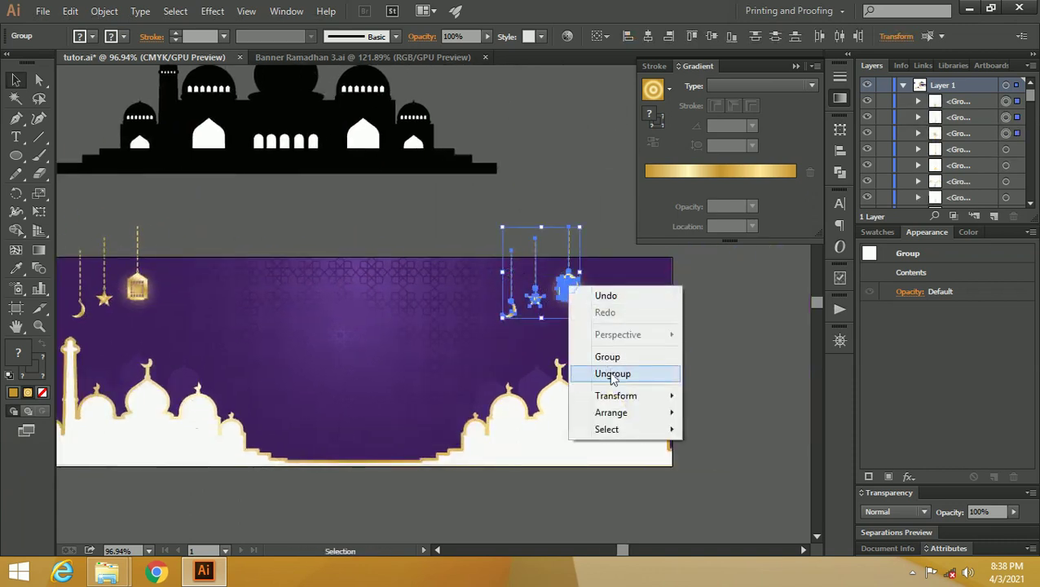
{"action": "mouse_move", "coordinate": [644, 395]}
{"action": "left_click", "coordinate": [749, 452]}
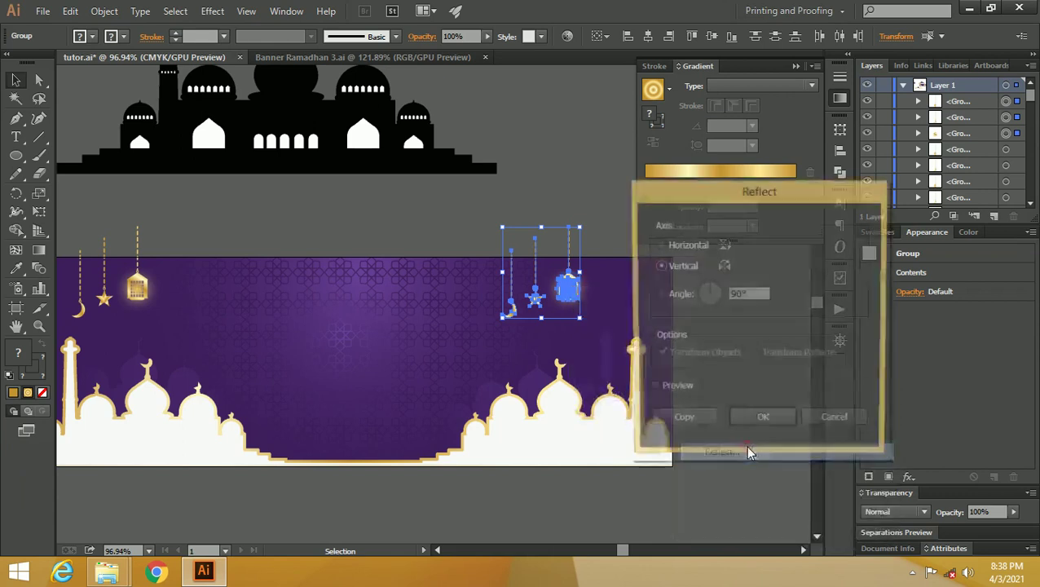
{"action": "left_click", "coordinate": [651, 389]}
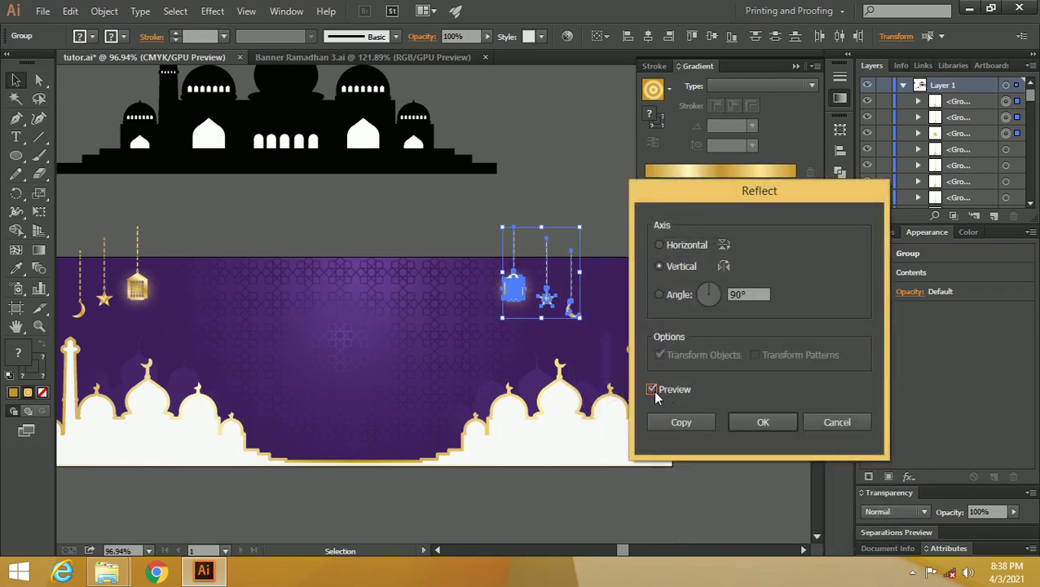
{"action": "left_click", "coordinate": [764, 423]}
{"action": "mouse_move", "coordinate": [559, 308]}
{"action": "left_mouse_down"}
{"action": "mouse_move", "coordinate": [530, 287]}
{"action": "mouse_move", "coordinate": [570, 303]}
{"action": "left_mouse_up"}
{"action": "left_click", "coordinate": [733, 308]}
{"action": "key", "text": "z"}
{"action": "left_click_drag", "start_coordinate": [487, 258], "coordinate": [485, 287]}
{"action": "key", "text": "space"}
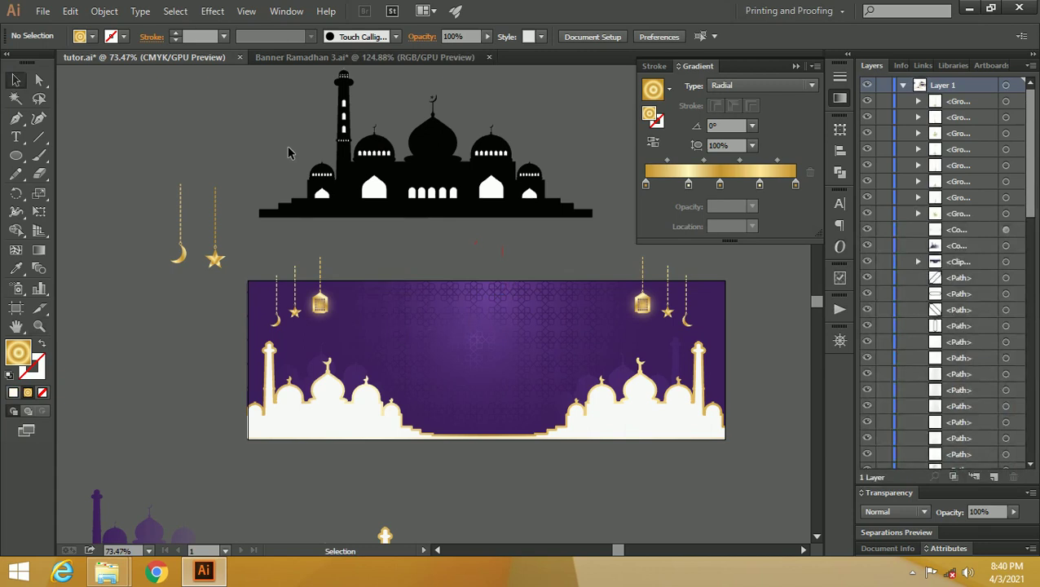
- Paste the copied Ramadan greeting text and social media icons in front of the artwork and group them
{"action": "key", "text": "space"}
{"action": "left_click_drag", "start_coordinate": [422, 228], "coordinate": [357, 156]}
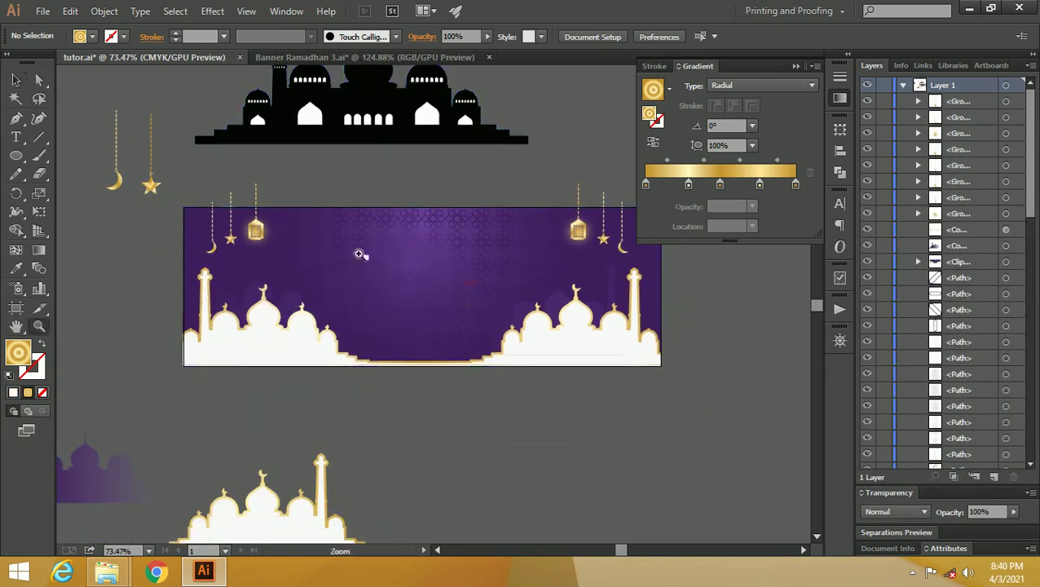
{"action": "left_click", "coordinate": [398, 271]}
{"action": "left_click_drag", "start_coordinate": [397, 272], "coordinate": [375, 261]}
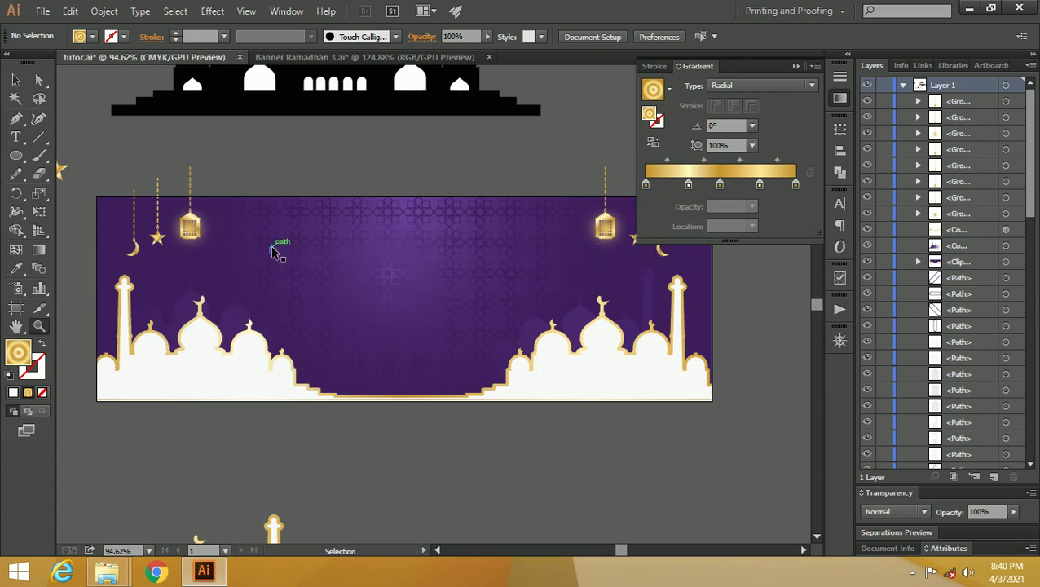
{"action": "key", "text": "ctrl+f"}
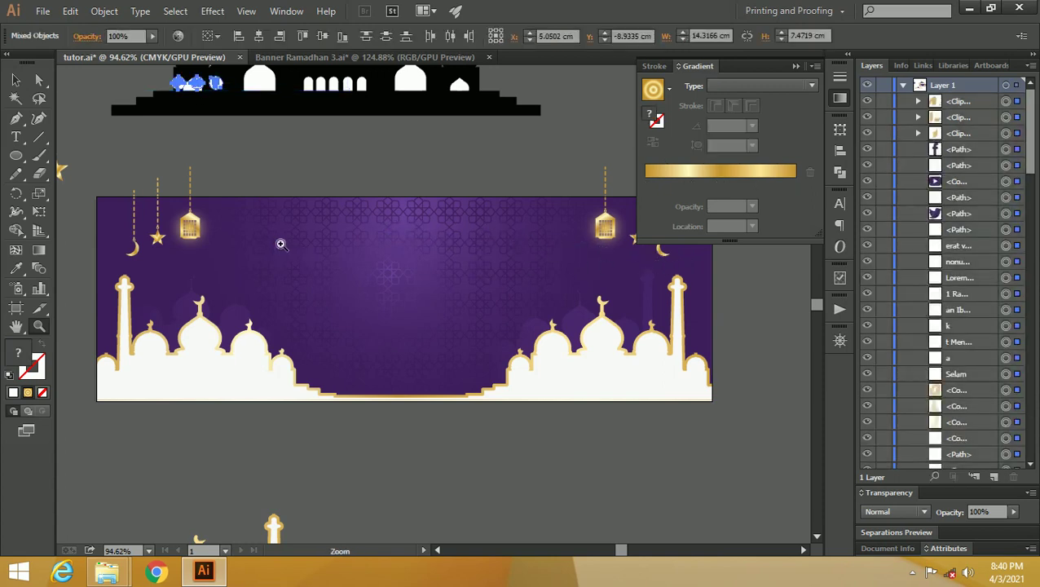
{"action": "key", "text": "ctrl+g"}
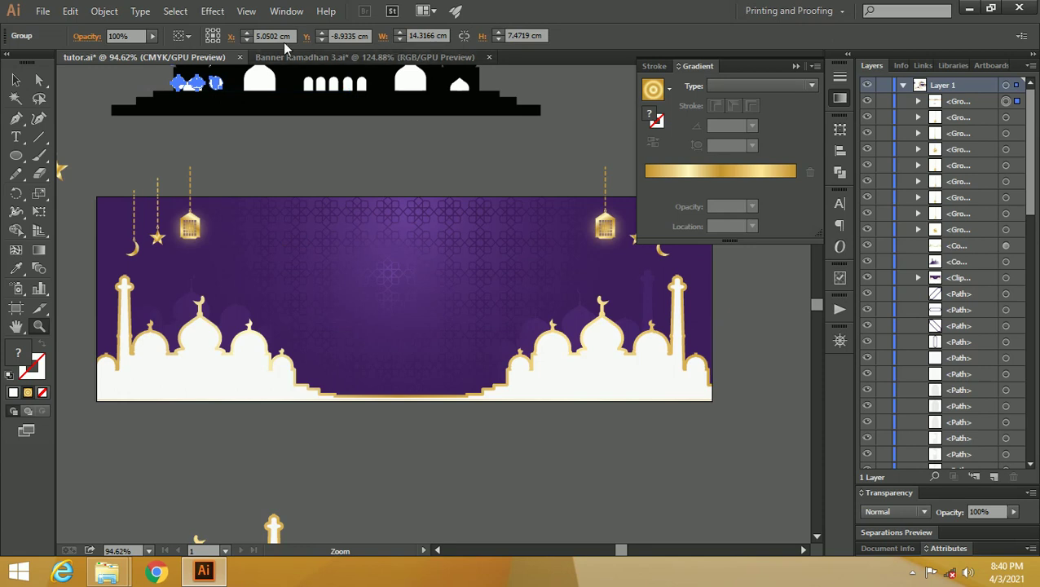
- Align the greeting text group to the artboard and centre it horizontally and vertically on the banner
{"action": "left_click", "coordinate": [210, 36]}
{"action": "left_click", "coordinate": [209, 83]}
{"action": "left_click", "coordinate": [294, 36]}
{"action": "left_click", "coordinate": [230, 35]}
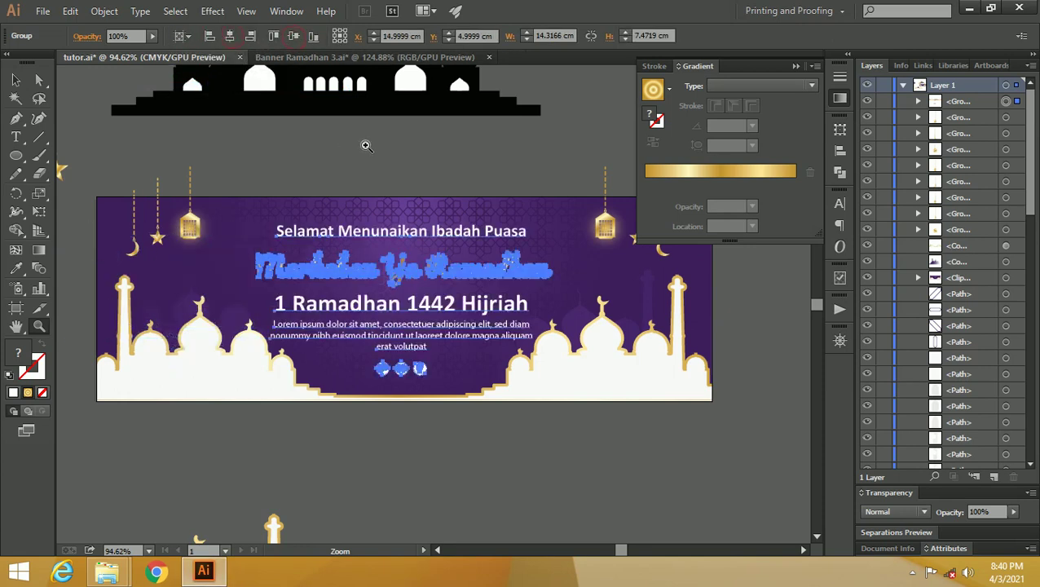
- Enlarge the greeting text group from its centre to about 15.4 by 8 cm and move it slightly upward on the banner
{"action": "left_click", "coordinate": [366, 145]}
{"action": "left_click_drag", "start_coordinate": [522, 352], "coordinate": [433, 215]}
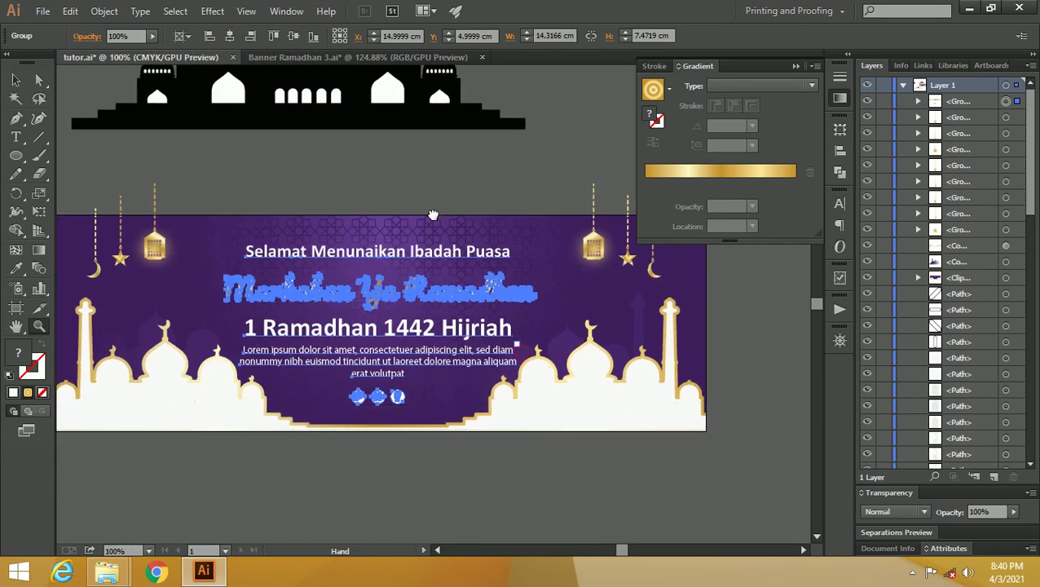
{"action": "key", "text": "v"}
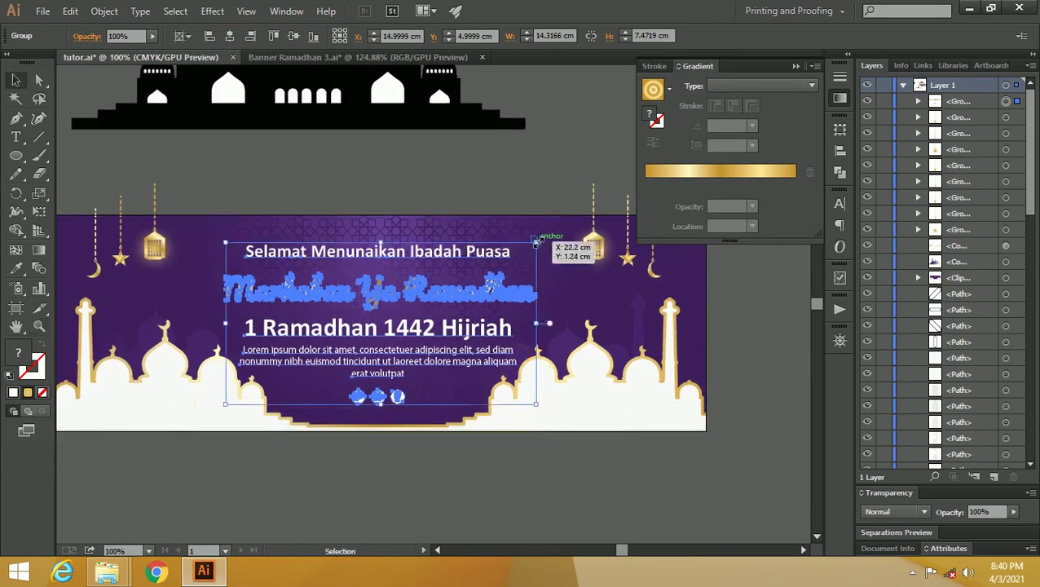
{"action": "mouse_move", "coordinate": [536, 242]}
{"action": "left_mouse_down"}
{"action": "mouse_move", "coordinate": [573, 237]}
{"action": "mouse_move", "coordinate": [548, 237]}
{"action": "left_mouse_up"}
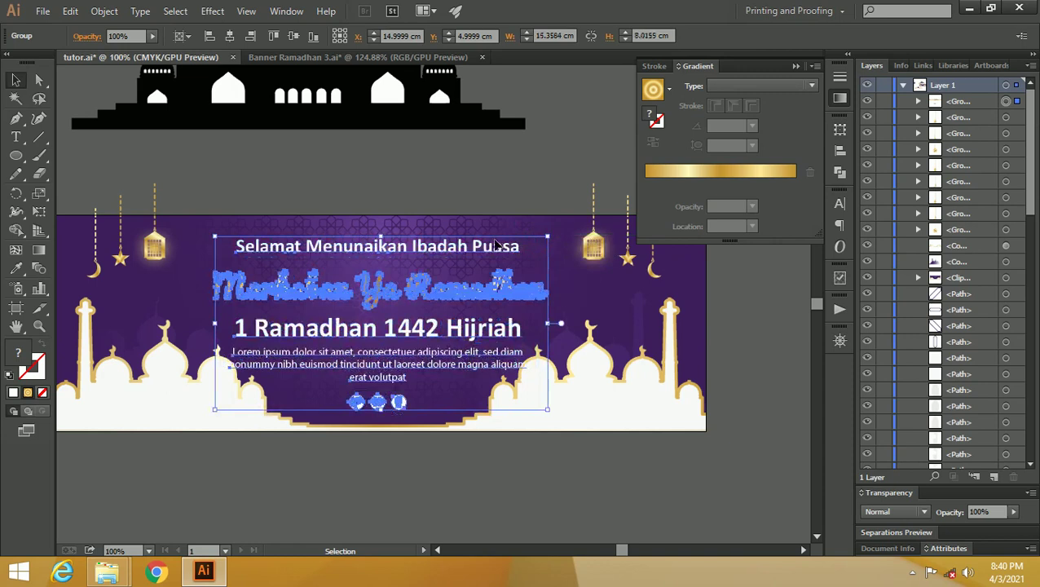
{"action": "left_click", "coordinate": [489, 184]}
{"action": "left_click_drag", "start_coordinate": [372, 289], "coordinate": [378, 278]}
{"action": "left_click", "coordinate": [422, 193]}
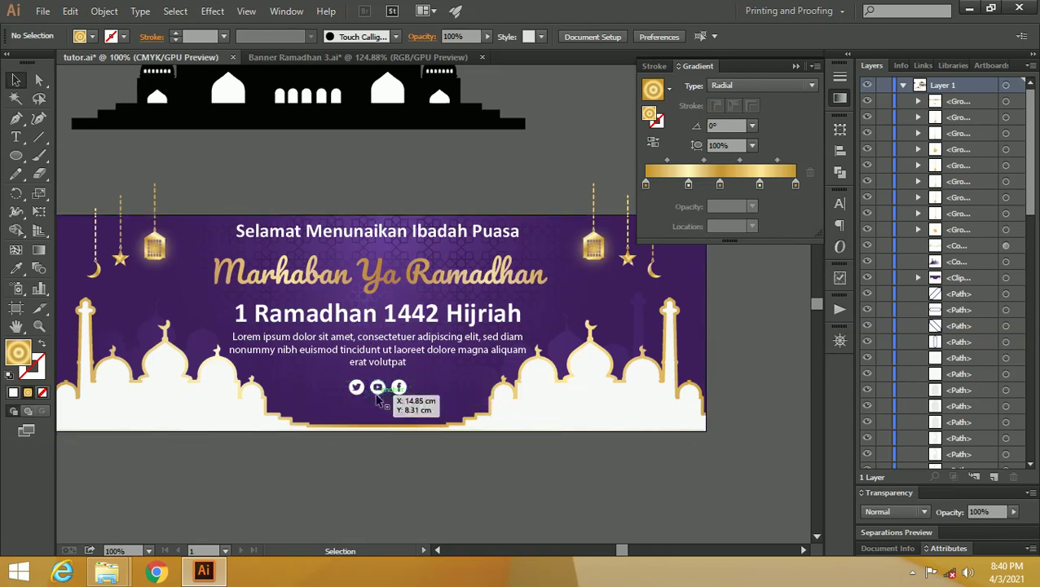
{"action": "left_click", "coordinate": [796, 65]}
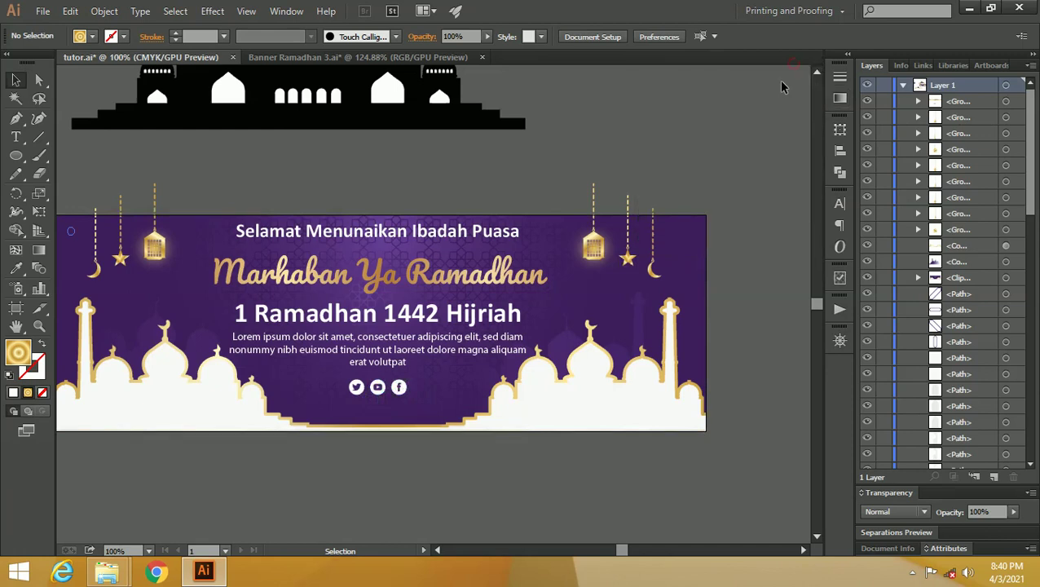
{"action": "scroll", "coordinate": [408, 310], "scroll_direction": "left", "scroll_amount": 2}
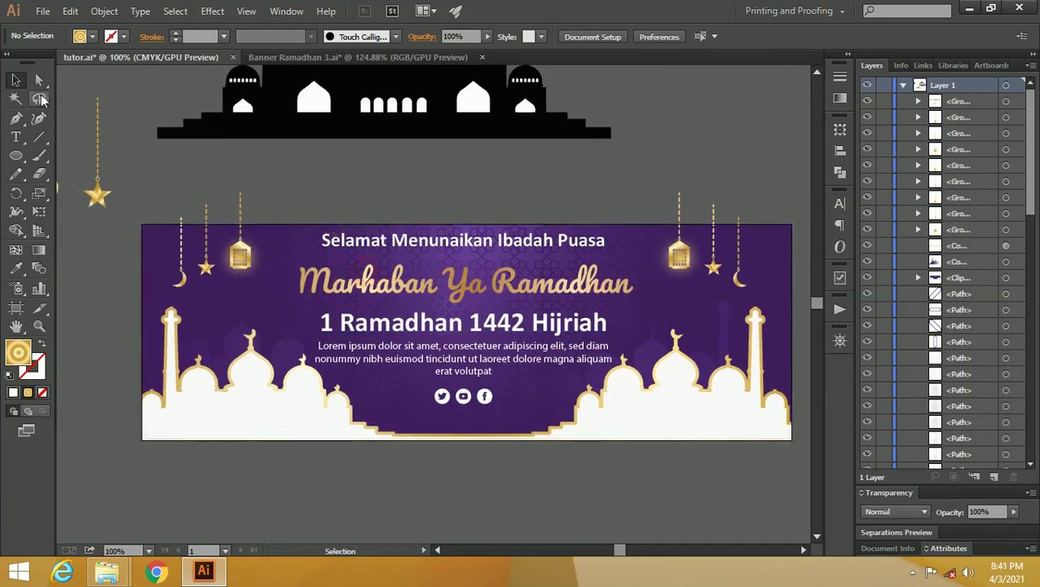
{"action": "left_click_drag", "start_coordinate": [16, 155], "coordinate": [65, 156]}
{"action": "left_click_drag", "start_coordinate": [141, 221], "coordinate": [774, 333]}
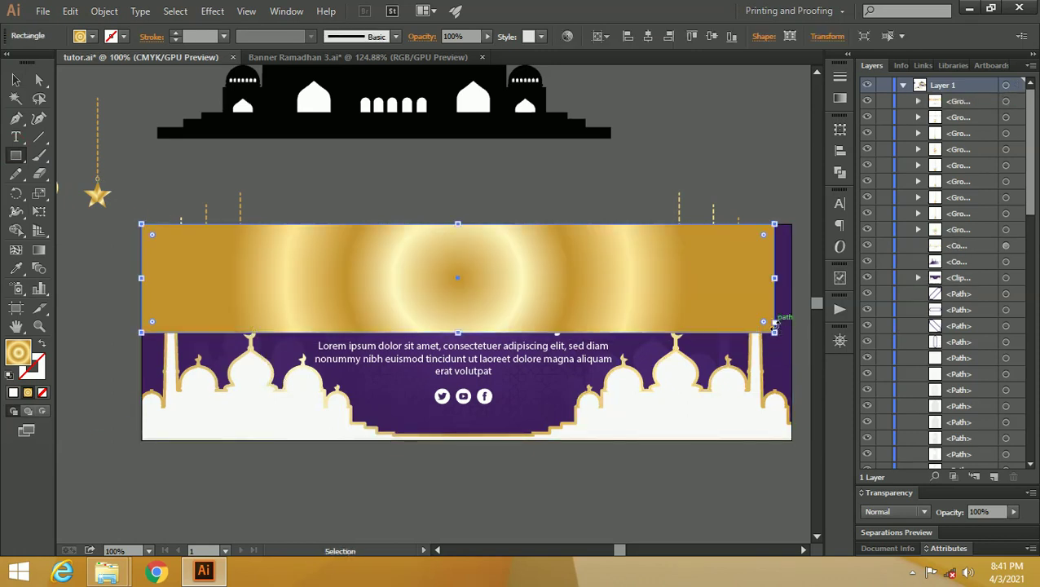
{"action": "key", "text": "ctrl+z"}
{"action": "key", "text": "v"}
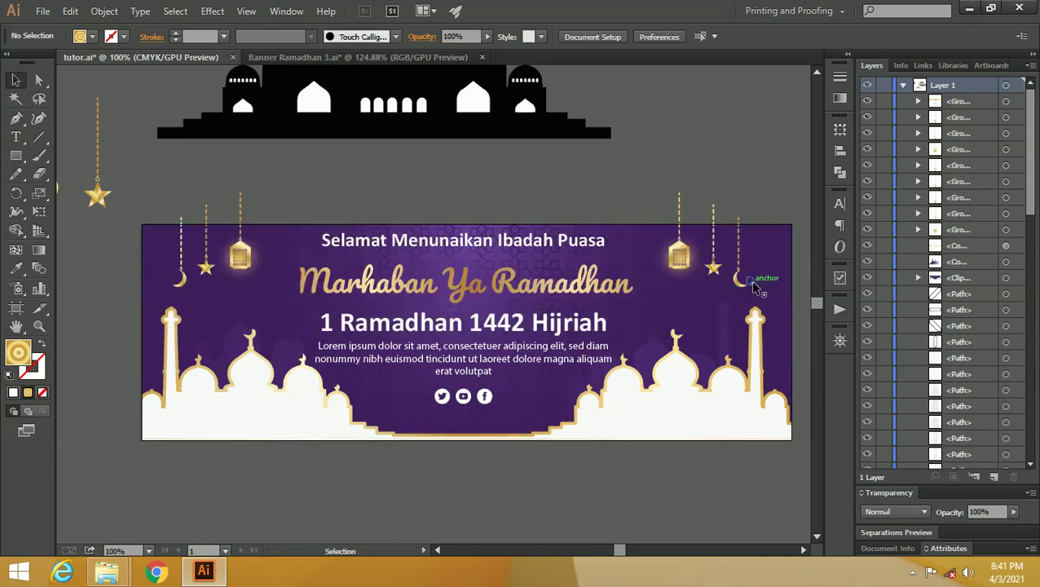
- Shorten the right-hand crescent's chain to the banner's top edge by adding an anchor point there and deleting the end point above it
{"action": "left_click", "coordinate": [737, 261]}
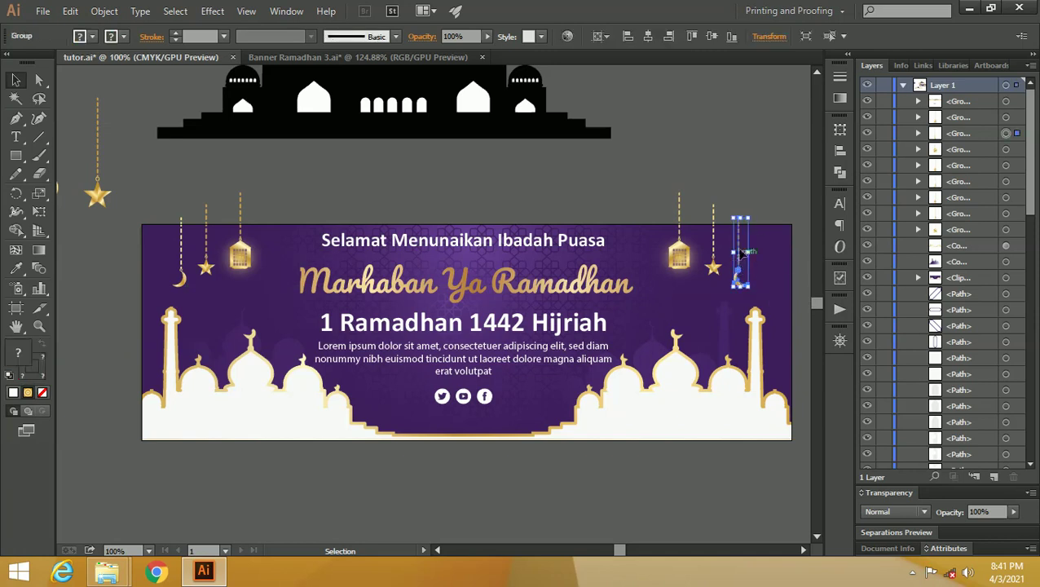
{"action": "key", "text": "p"}
{"action": "key", "text": "z"}
{"action": "left_click_drag", "start_coordinate": [739, 220], "coordinate": [575, 267]}
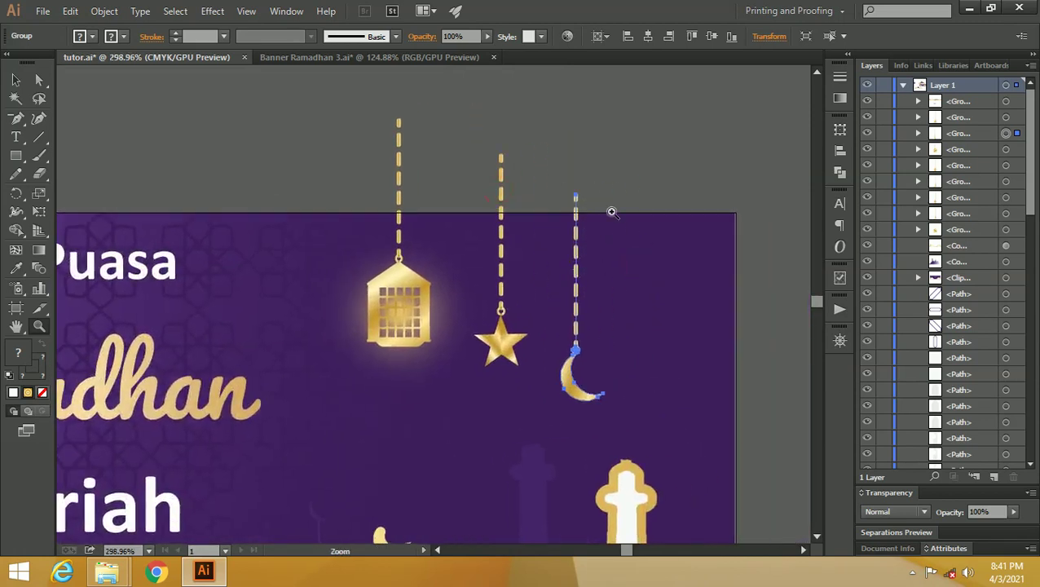
{"action": "key", "text": "p"}
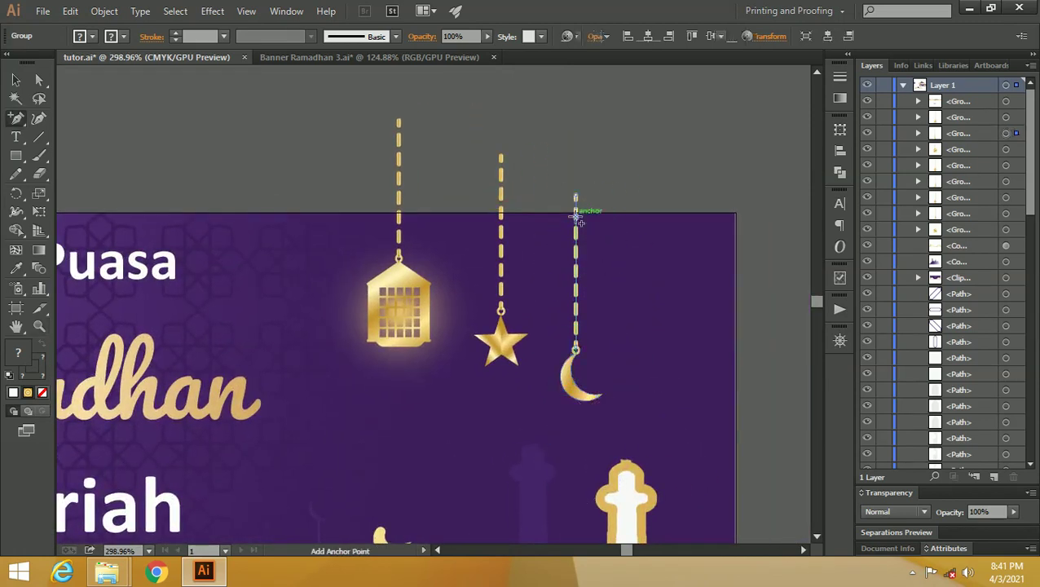
{"action": "left_click", "coordinate": [577, 217], "text": "ctrl"}
{"action": "left_click", "coordinate": [575, 196]}
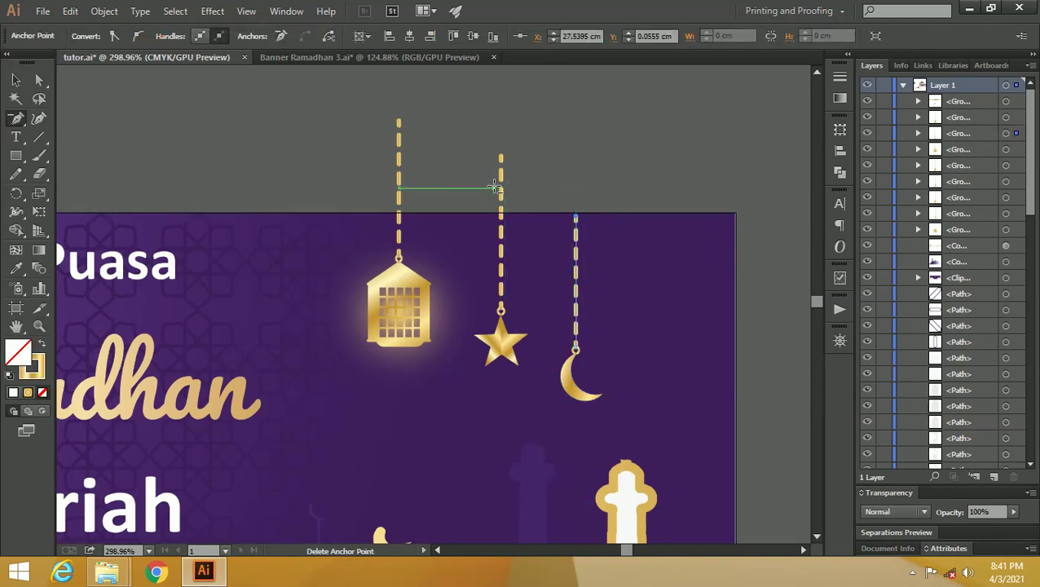
{"action": "key", "text": "z"}
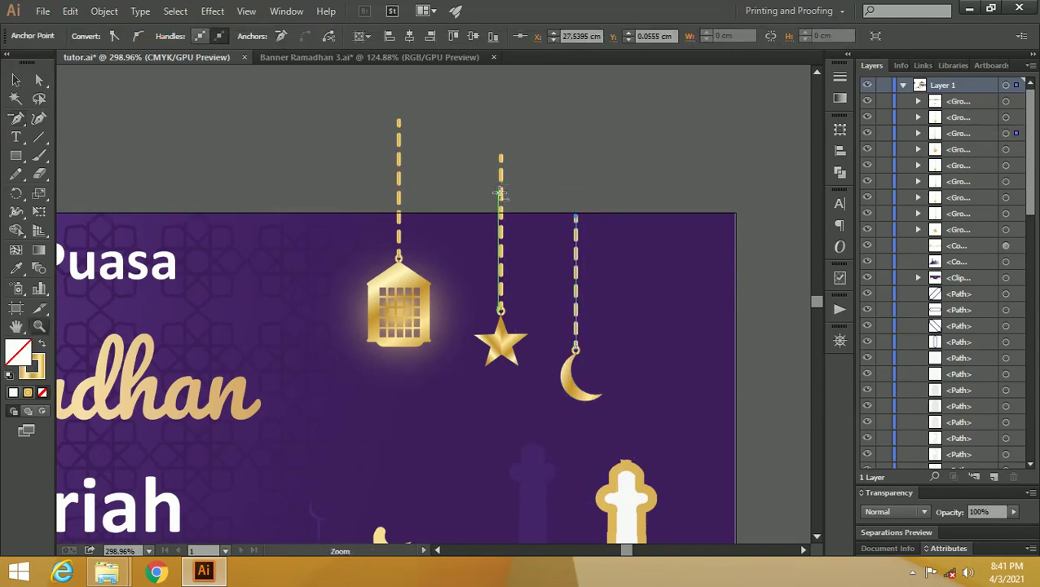
{"action": "left_click_drag", "start_coordinate": [588, 196], "coordinate": [580, 216]}
{"action": "left_click_drag", "start_coordinate": [554, 216], "coordinate": [500, 225]}
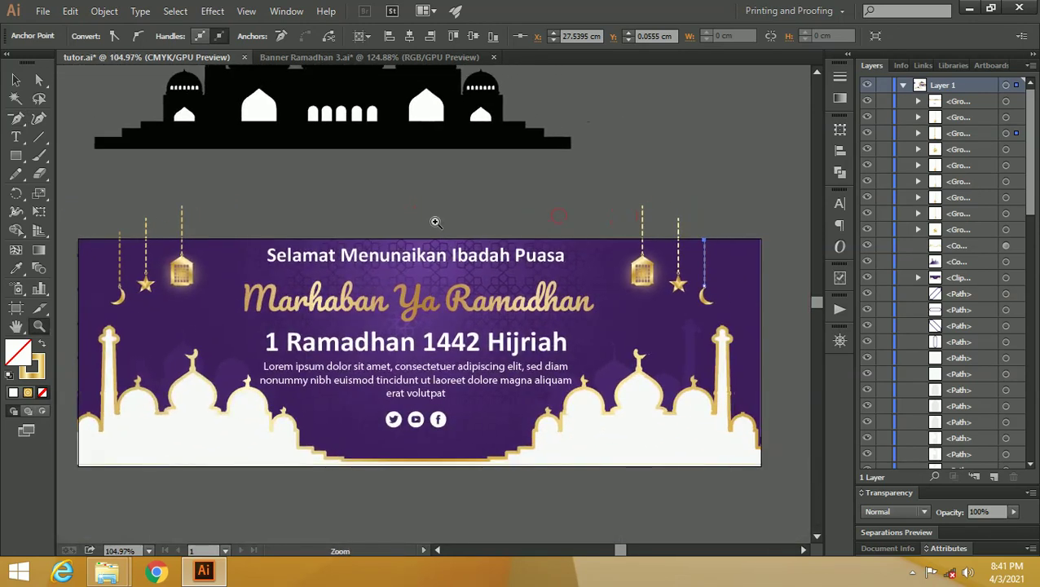